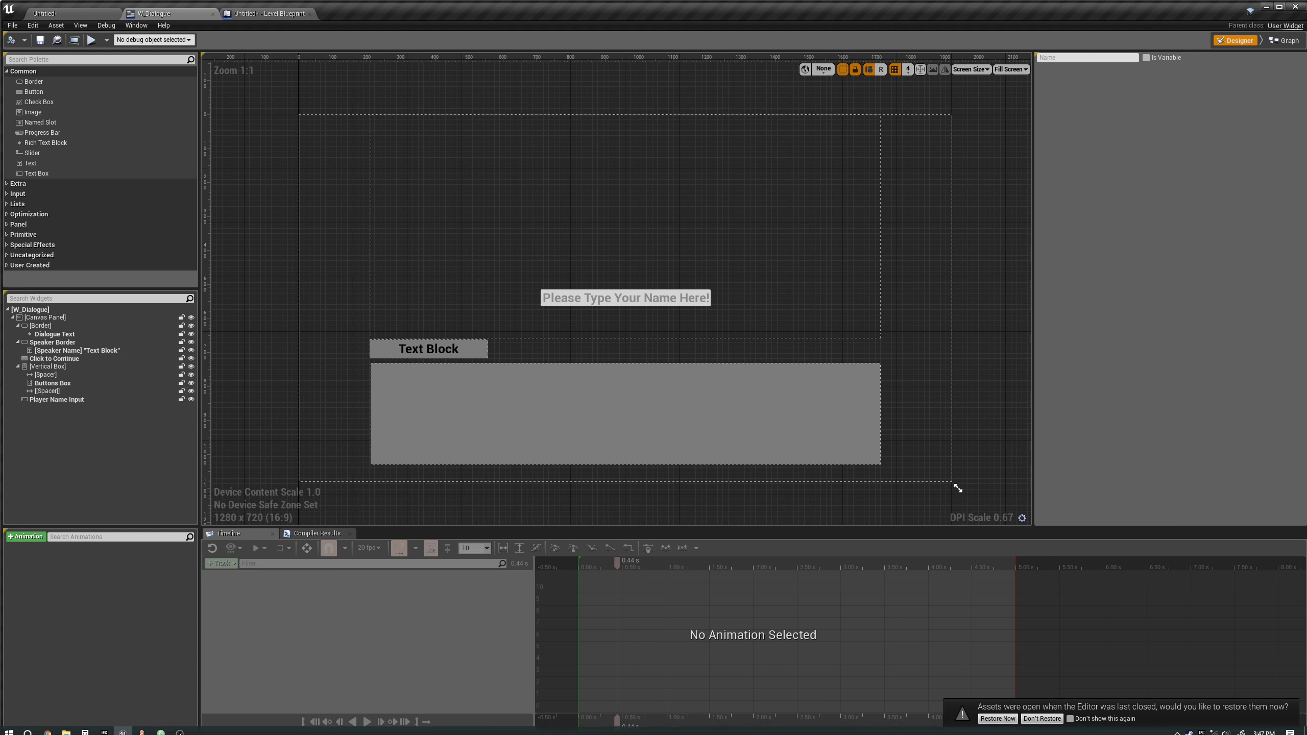
- Switch to Ren'Py Launcher, run the TEST project to view its on-screen notification, and quit the game
left_click(151, 728)
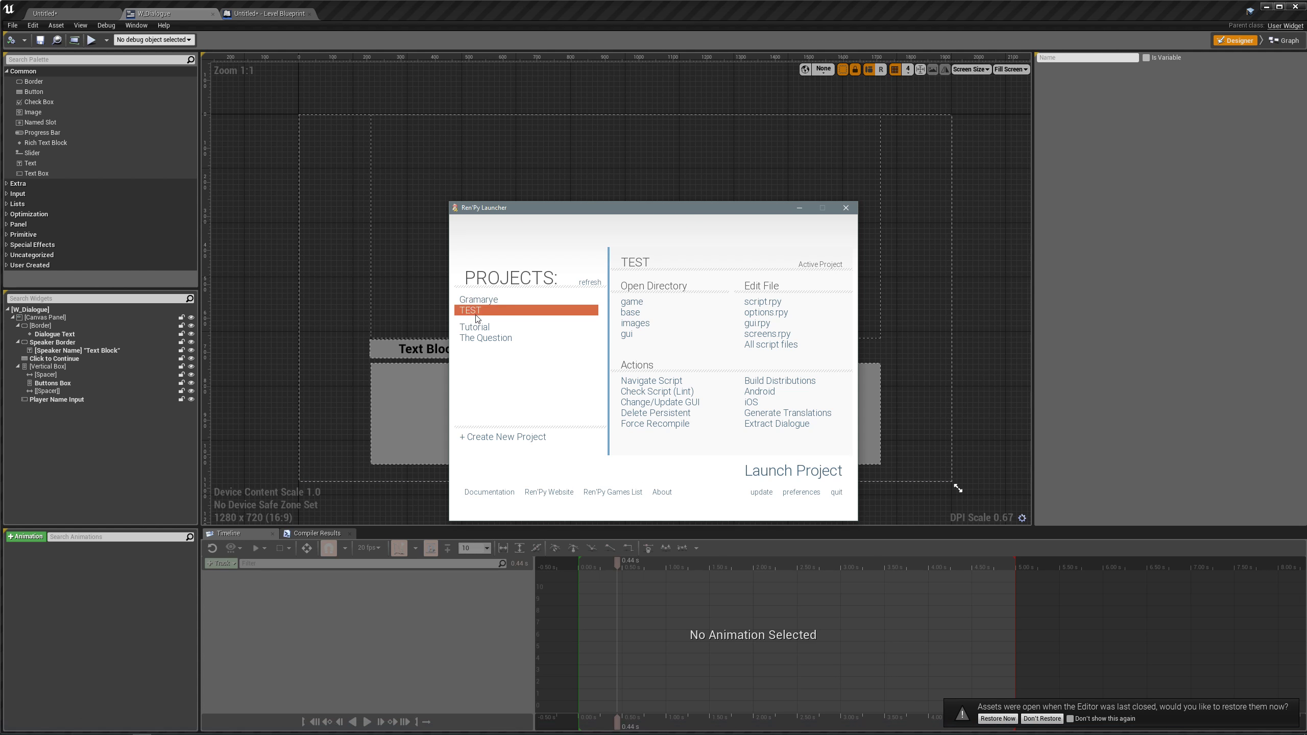
left_click(759, 473)
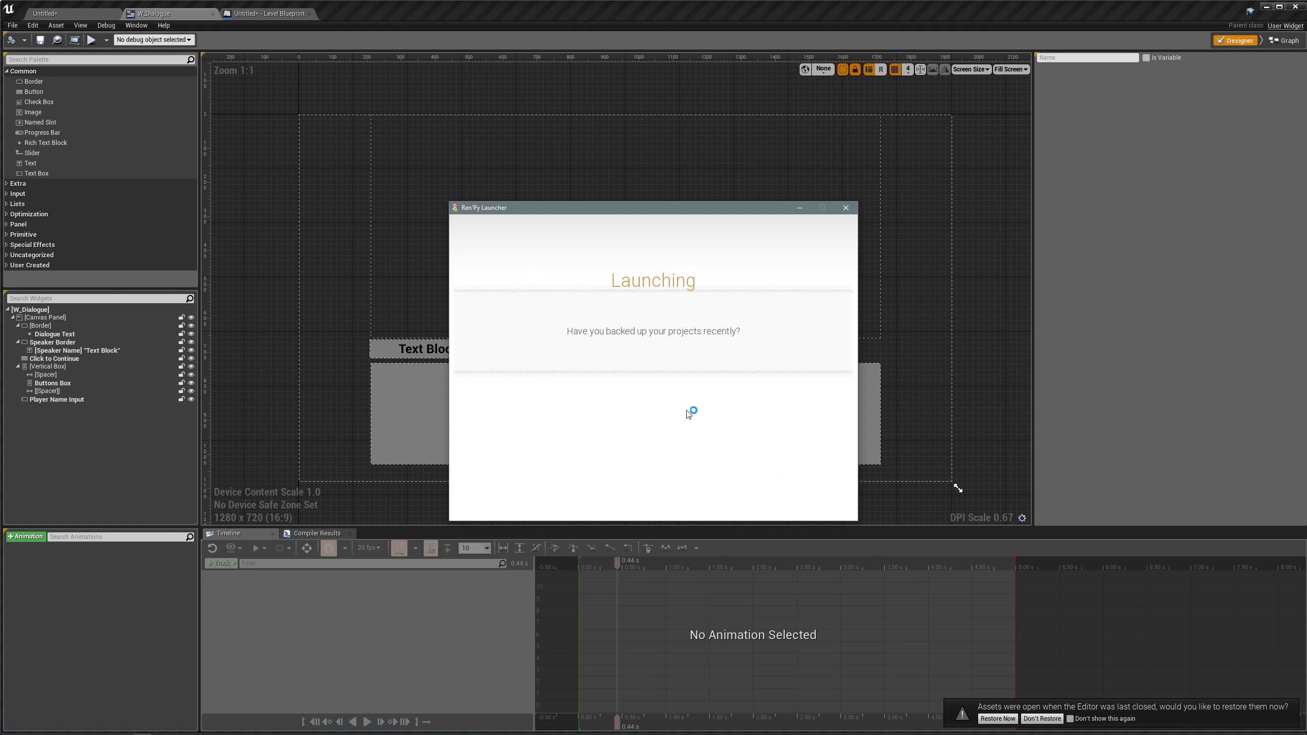
left_click(364, 320)
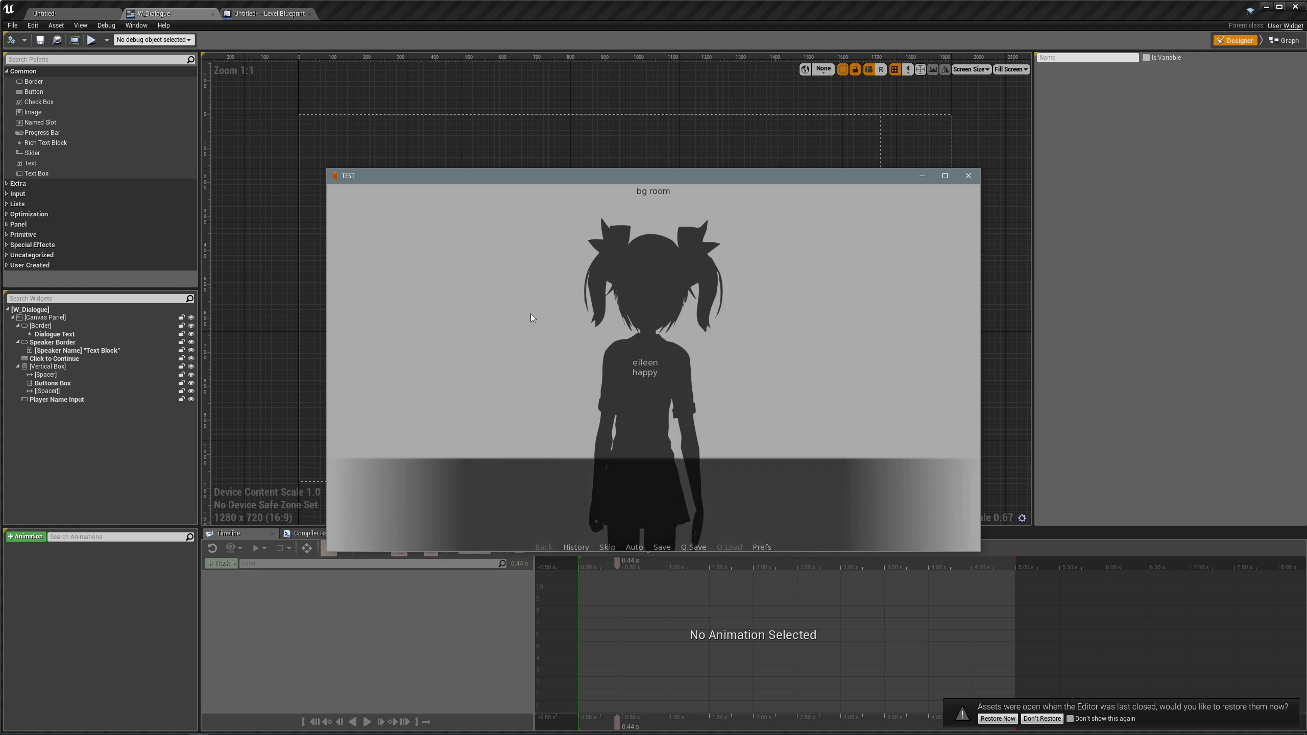
left_click(354, 225)
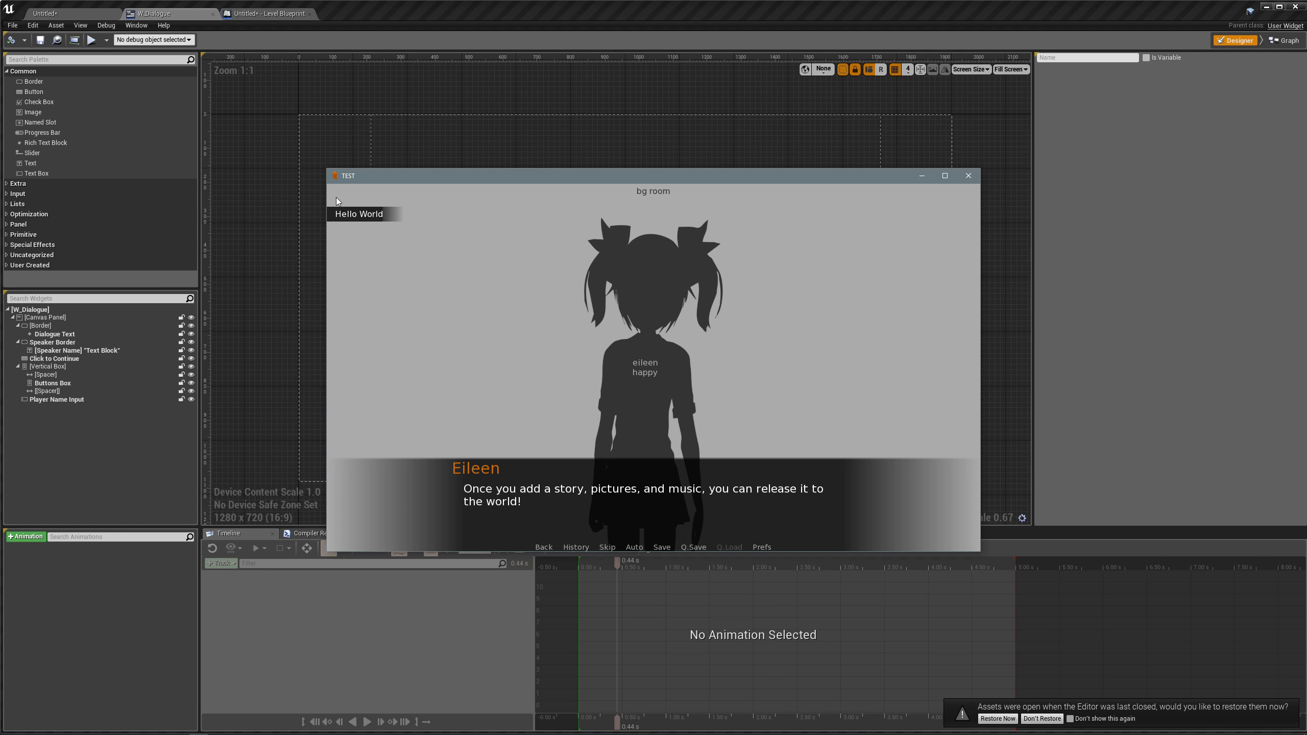
left_click(969, 176)
left_click(608, 389)
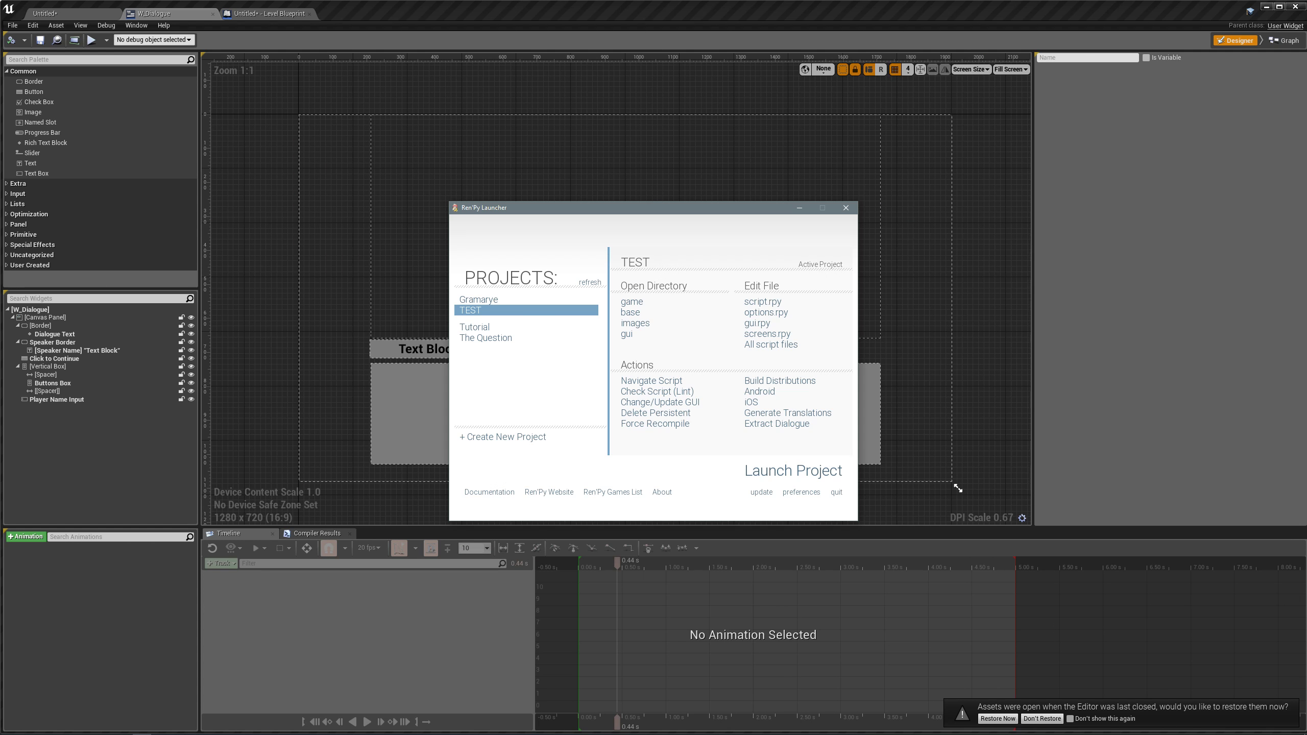
- In Atom, uncomment the long renpy.notify line below the "Hello World" notification in script.rpy and save the file
left_click(163, 729)
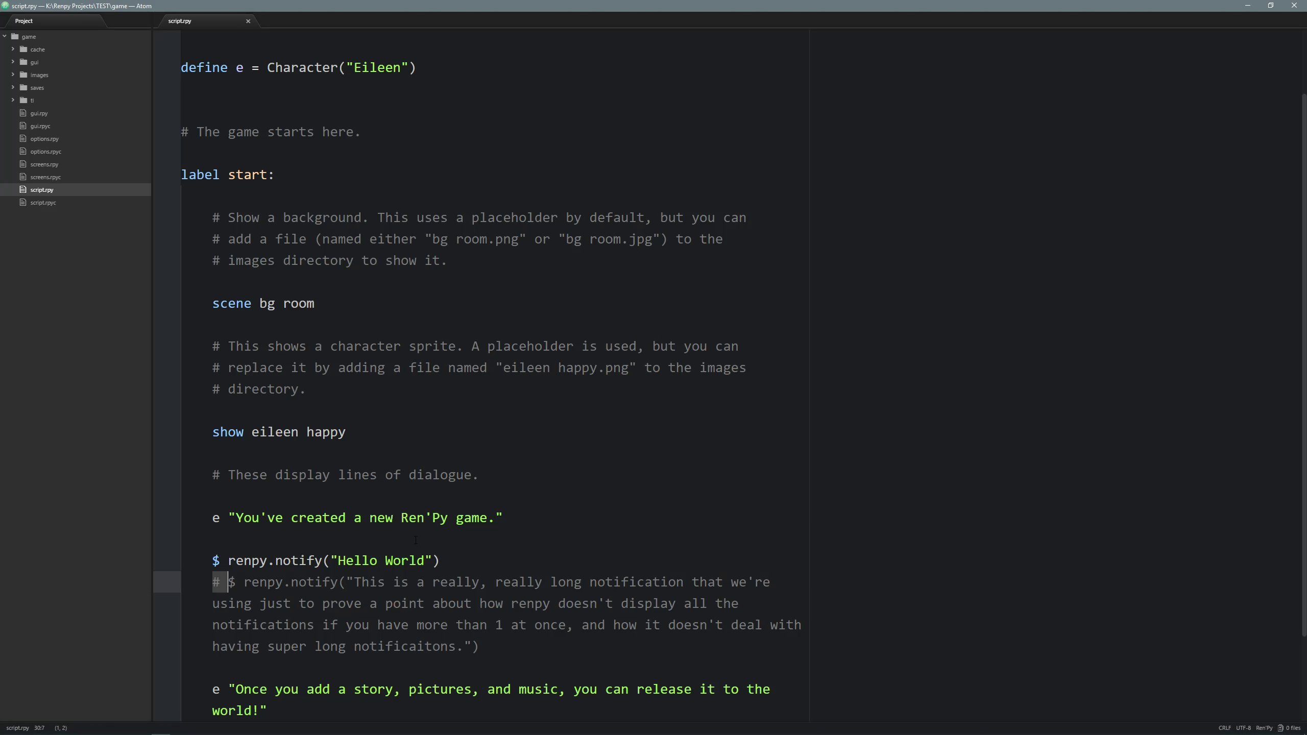
left_click(252, 583)
key("BackSpace")
key("BackSpace")
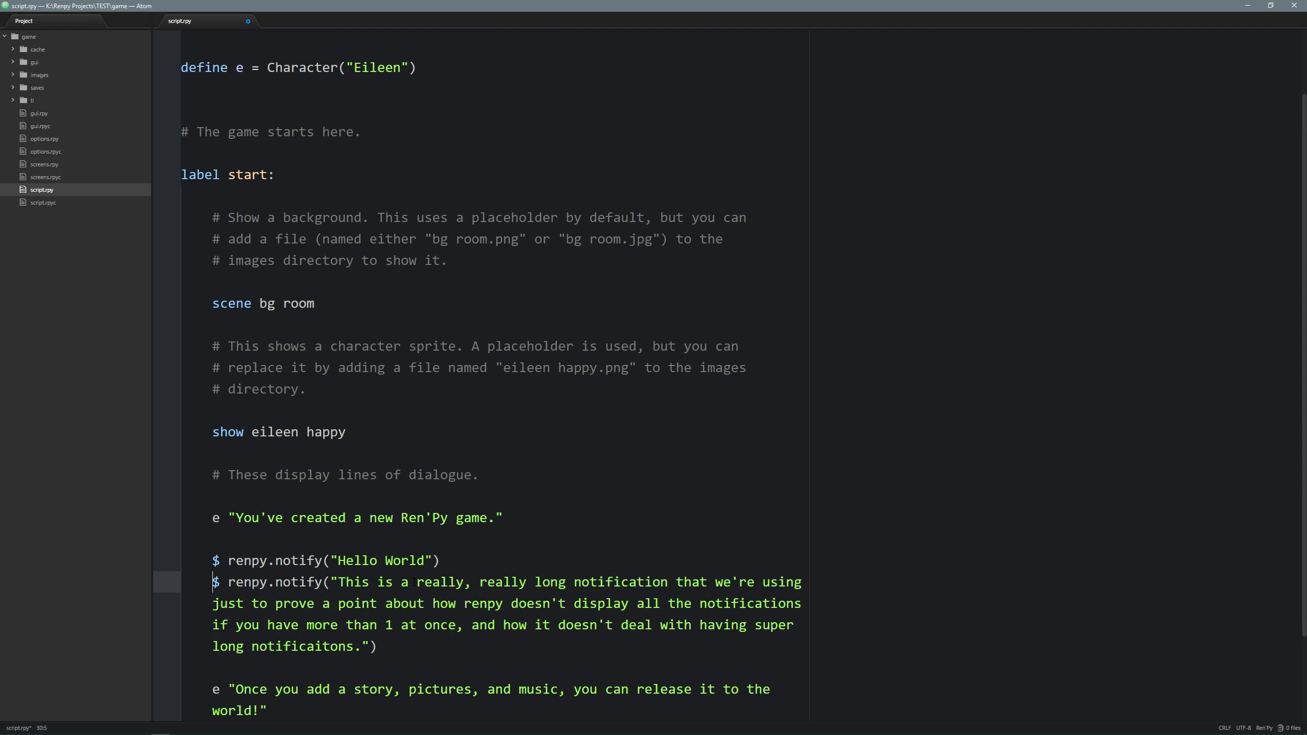
left_click_drag(407, 643, 158, 556)
left_click(512, 569)
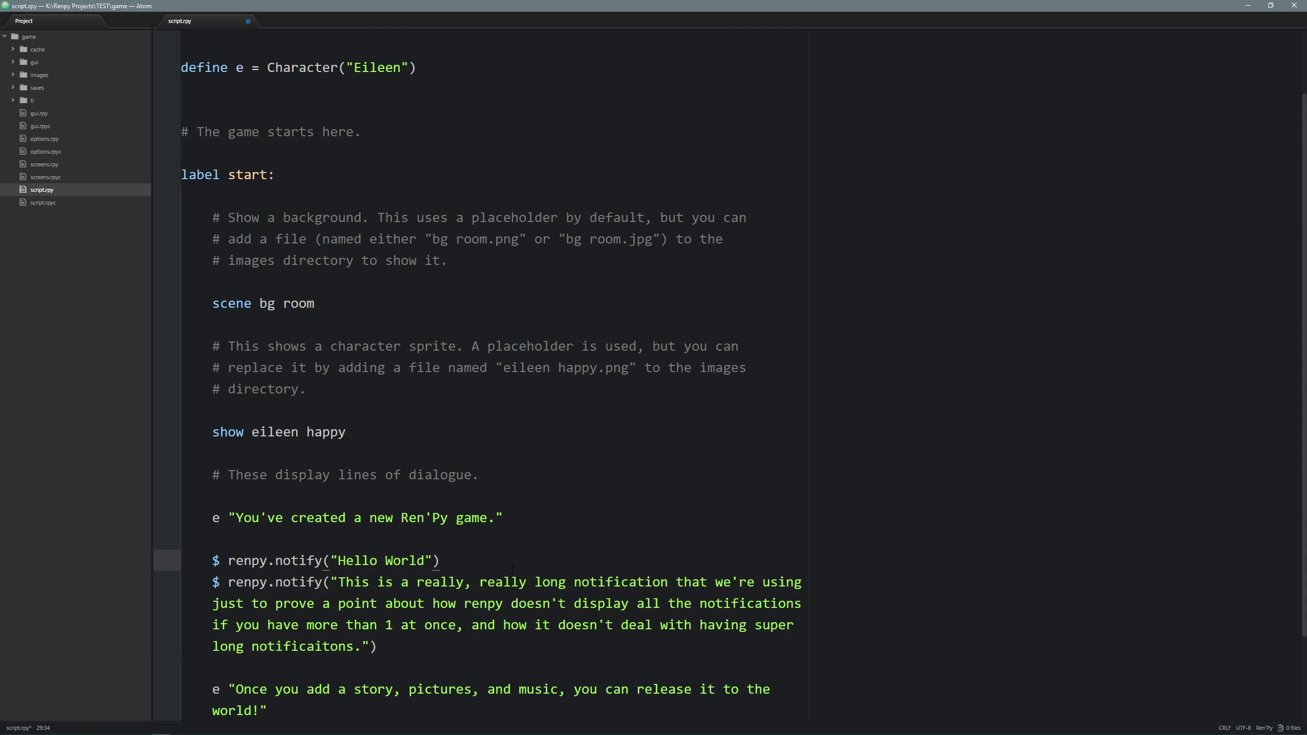
key("ctrl+s")
- Run the TEST project from Ren'Py Launcher again to check how consecutive notifications display, and quit the game
left_click(142, 729)
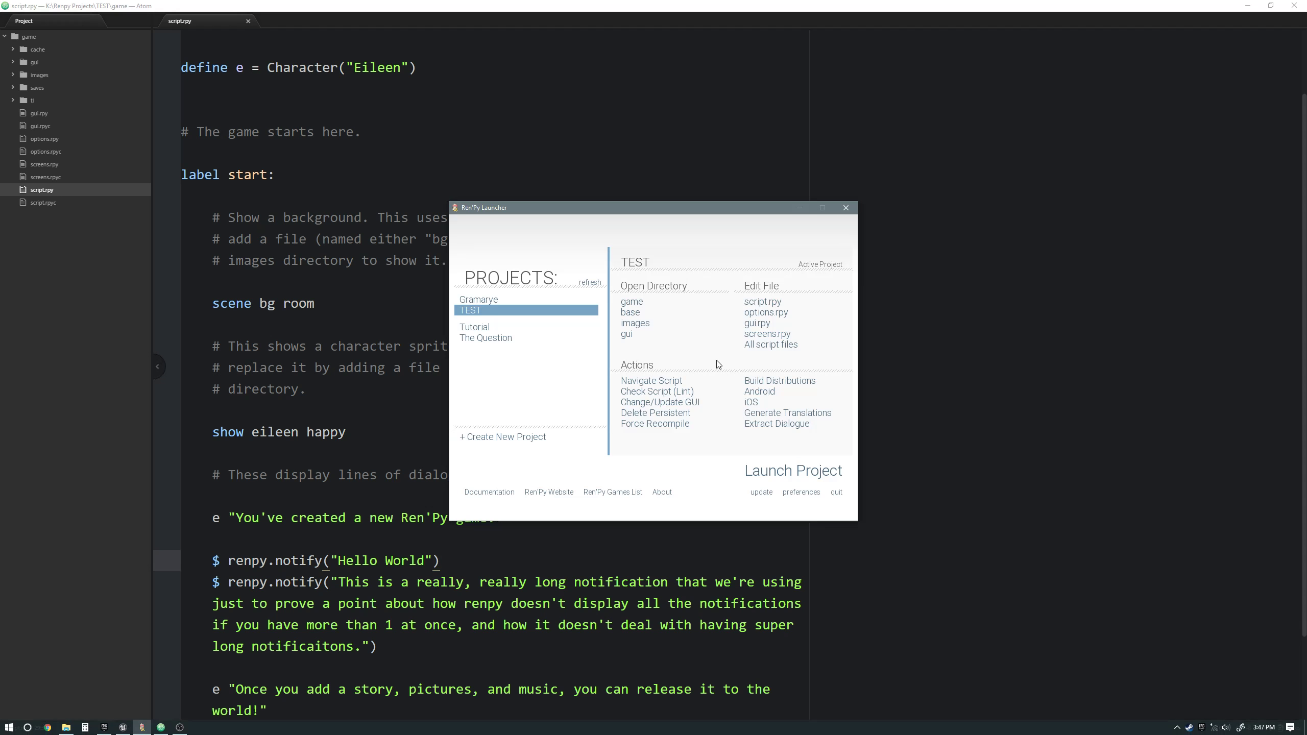
left_click(751, 470)
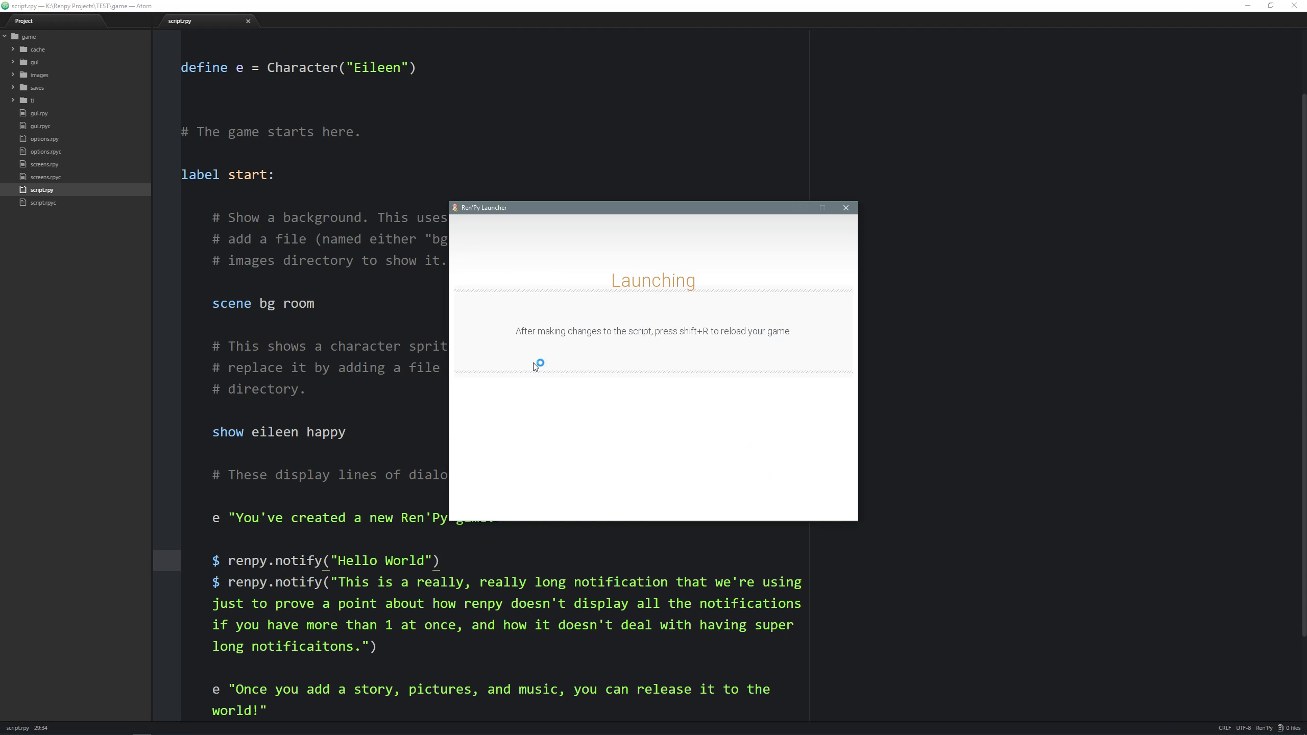
left_click(388, 329)
left_click(518, 304)
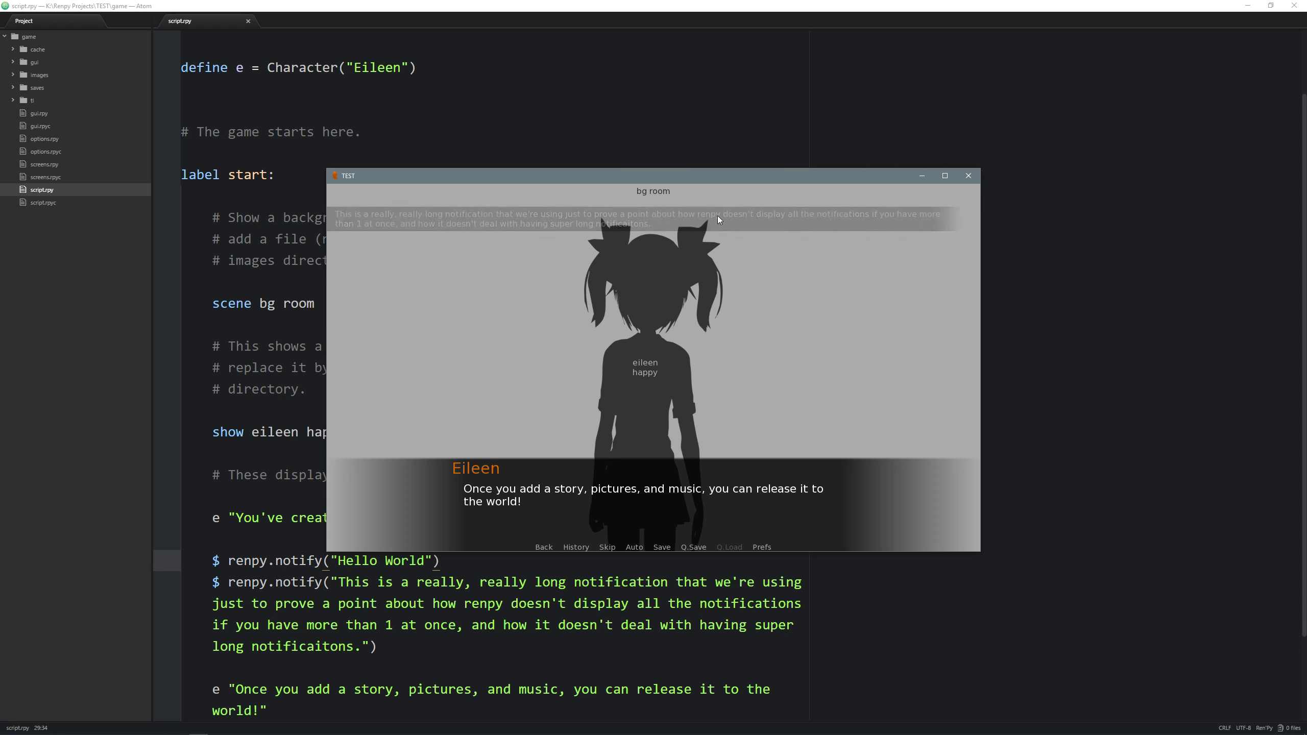
left_click(968, 175)
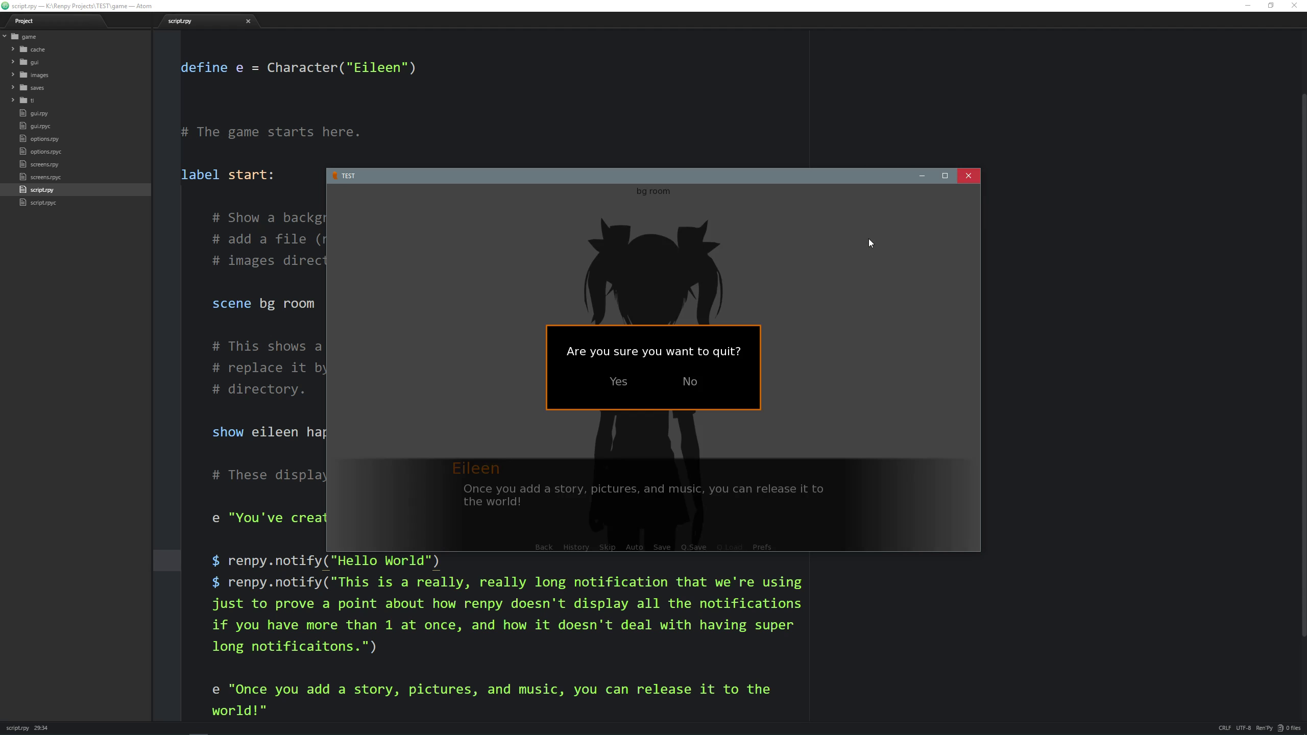
left_click(618, 382)
left_click(966, 335)
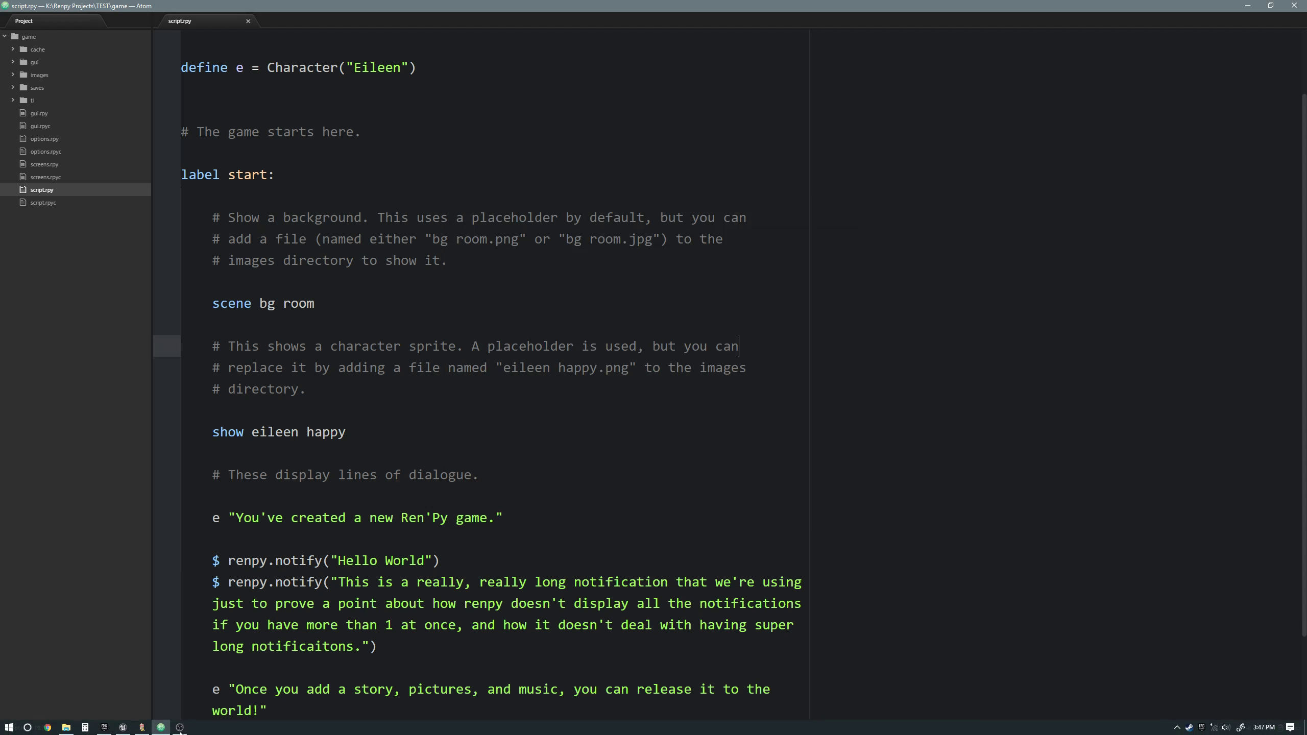
- In Unreal Editor, add a Border to W_Dialogue's canvas panel just before Click to Continue and set its visibility to Hit Test Invisible
left_click(122, 727)
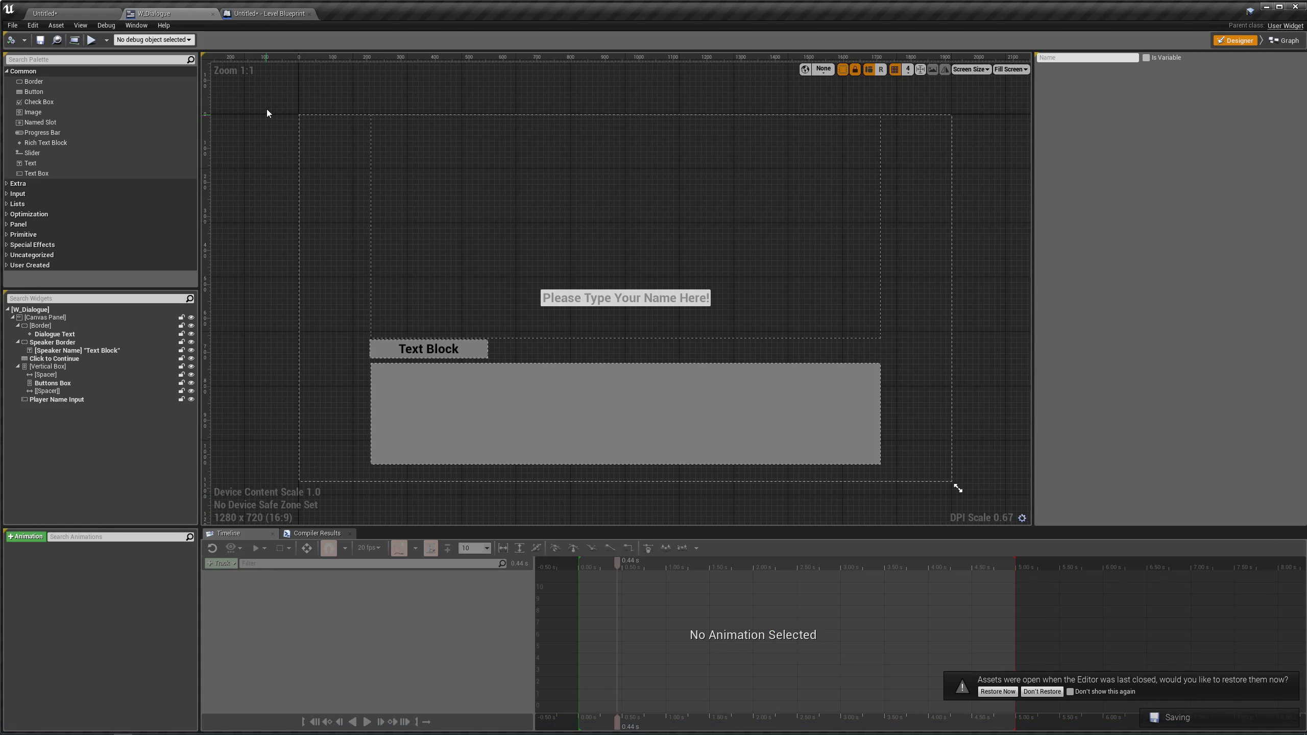
scroll(252, 176, "up", 1)
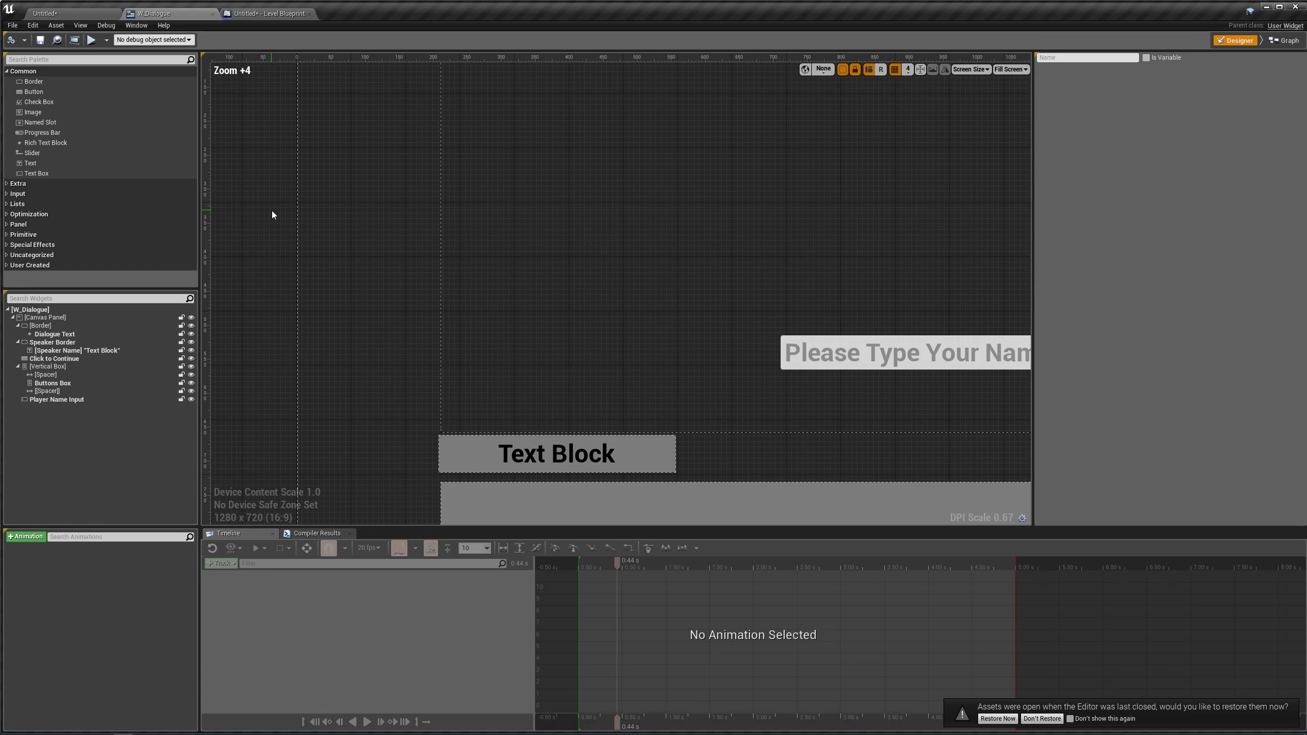
scroll(263, 190, "down", 2)
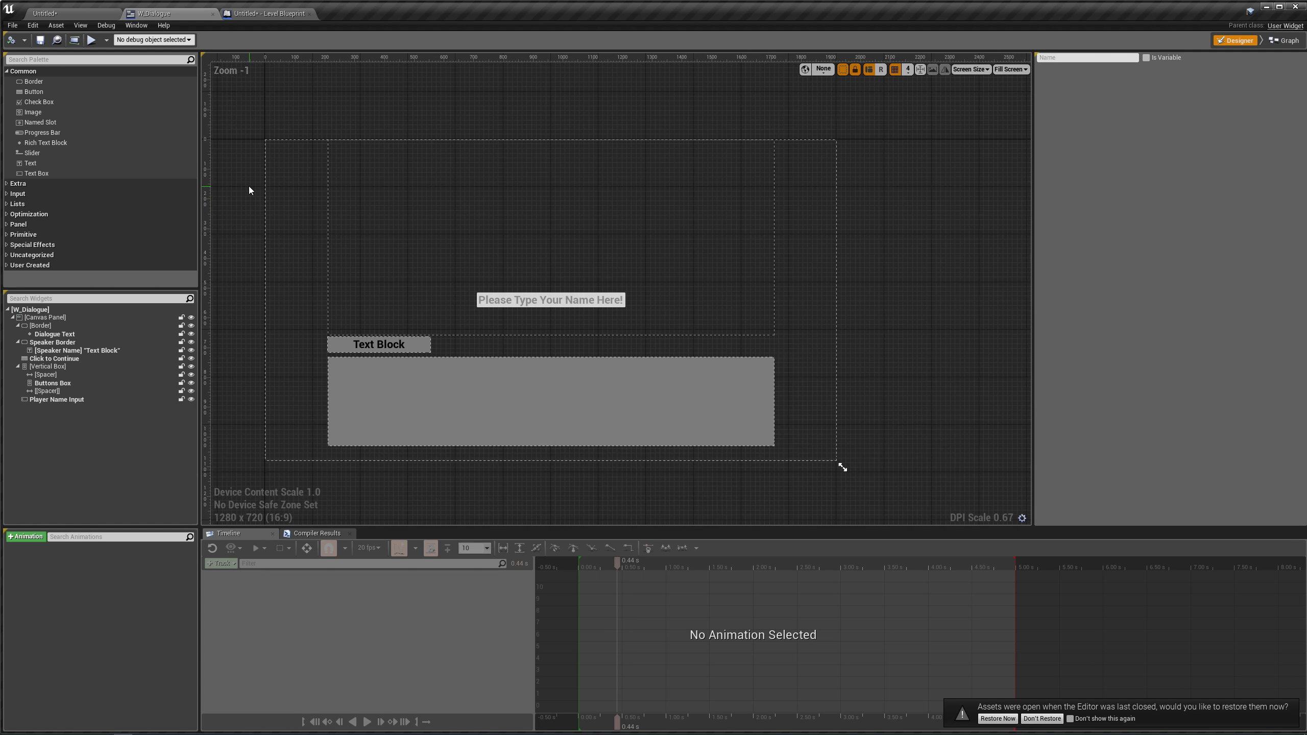
scroll(251, 185, "up", 1)
left_click_drag(41, 82, 68, 317)
left_click_drag(35, 409, 51, 357)
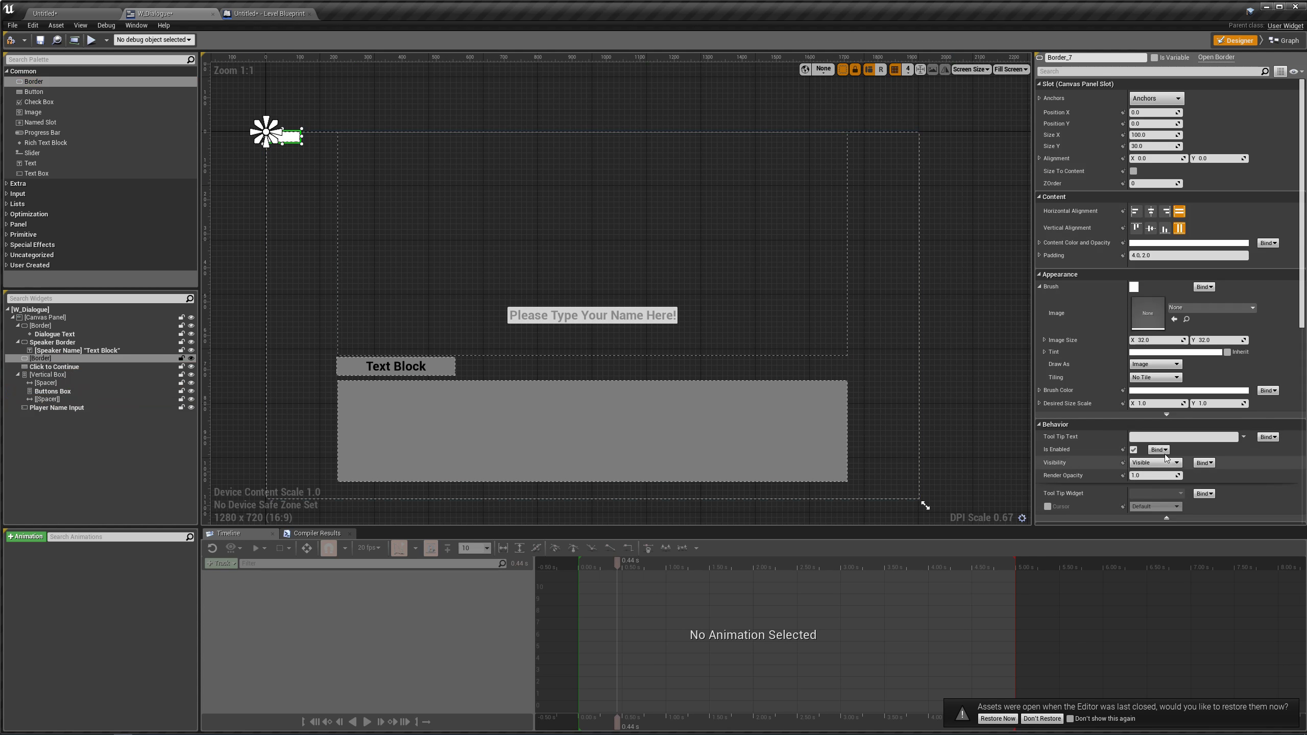
left_click(1143, 462)
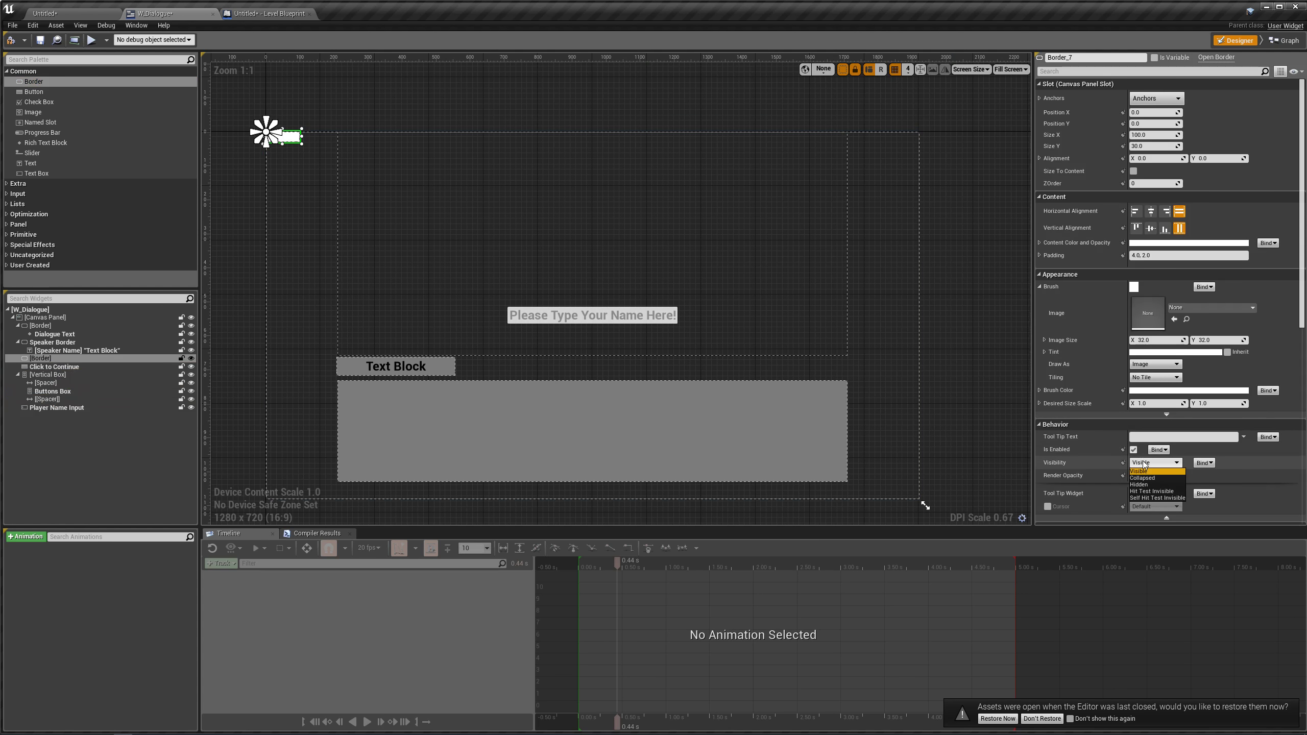
left_click(1153, 492)
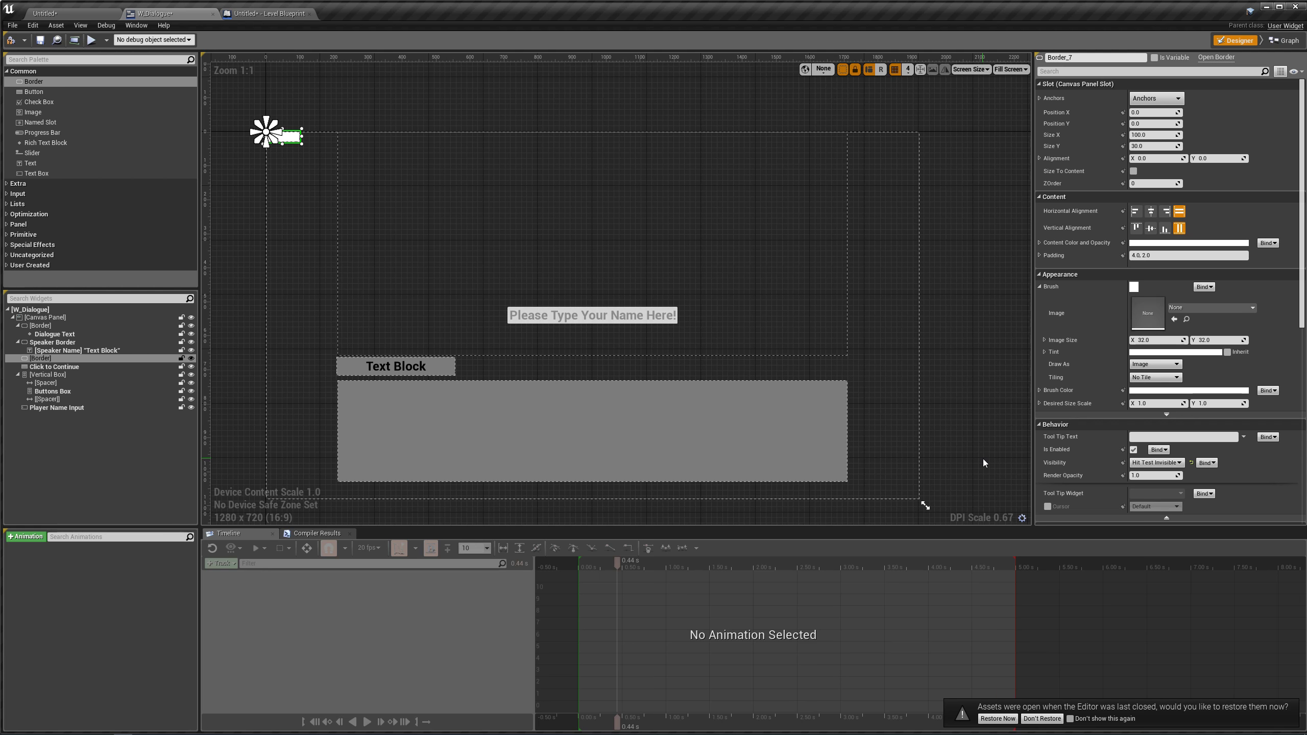
left_click(308, 107)
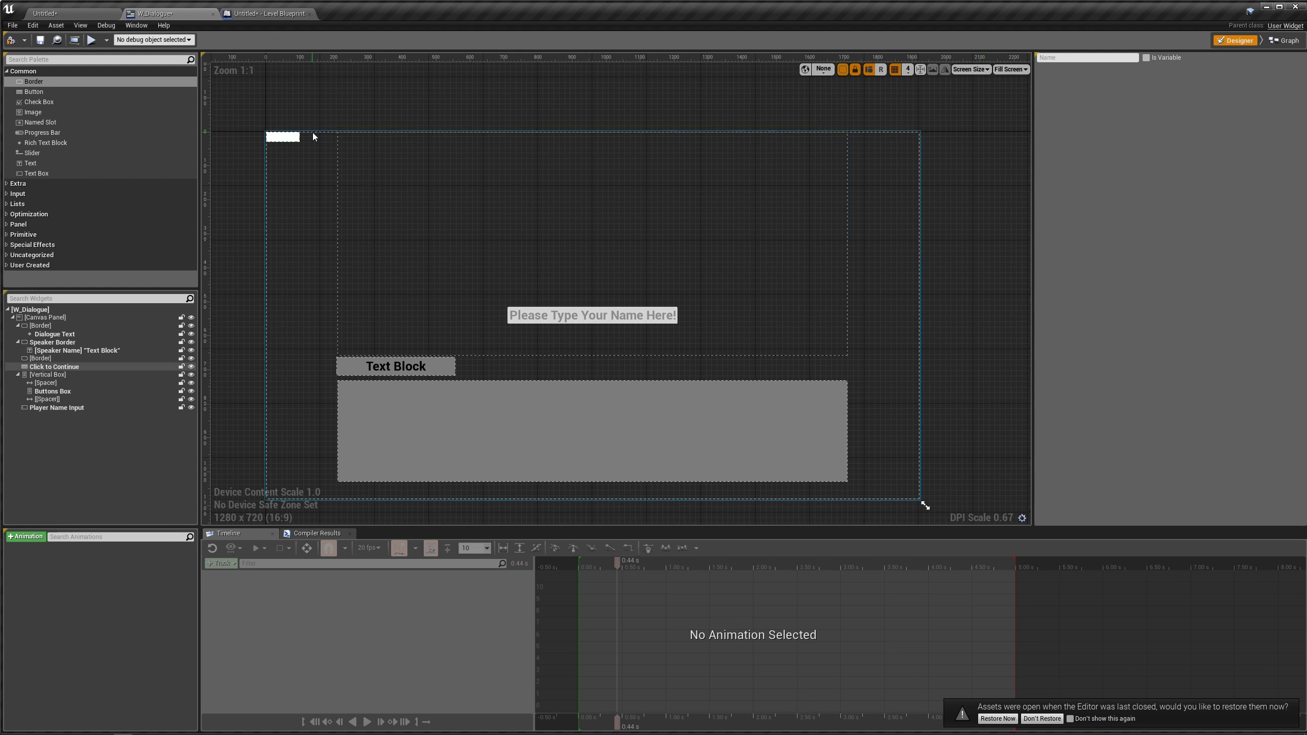
left_click_drag(291, 142, 324, 187)
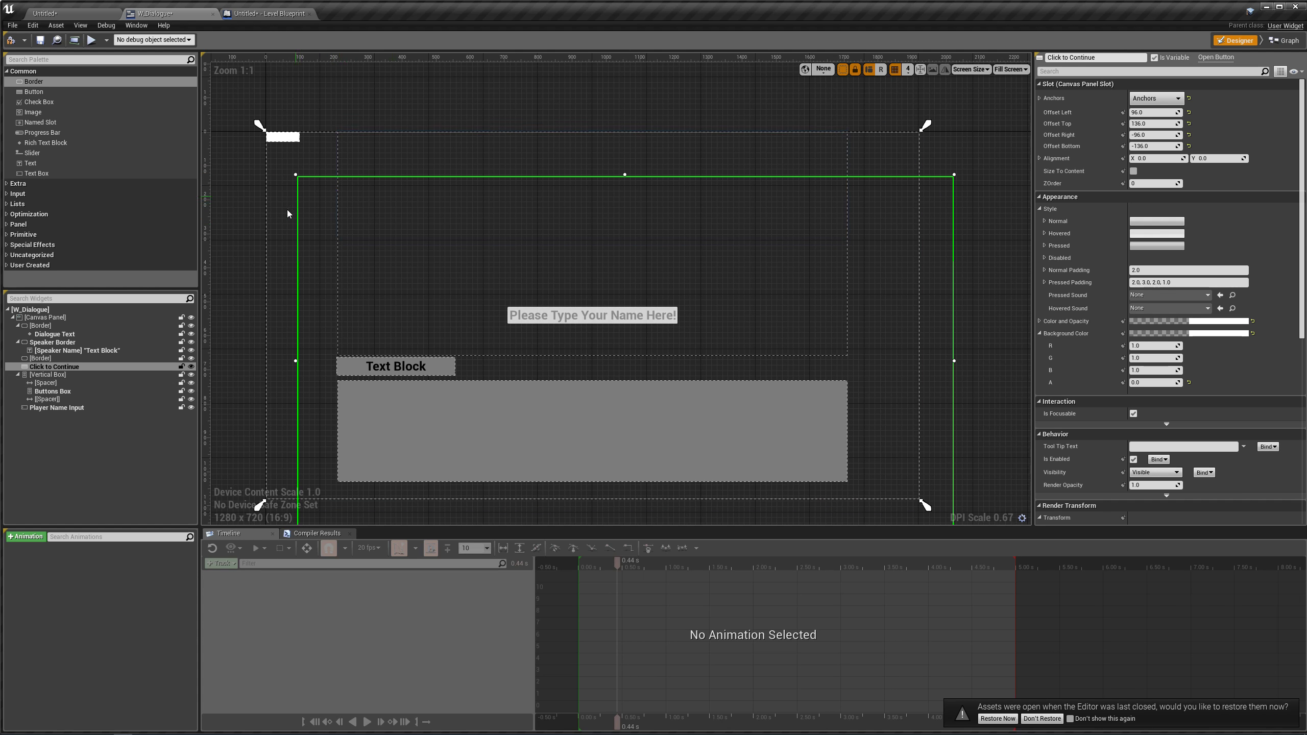
key("ctrl+z")
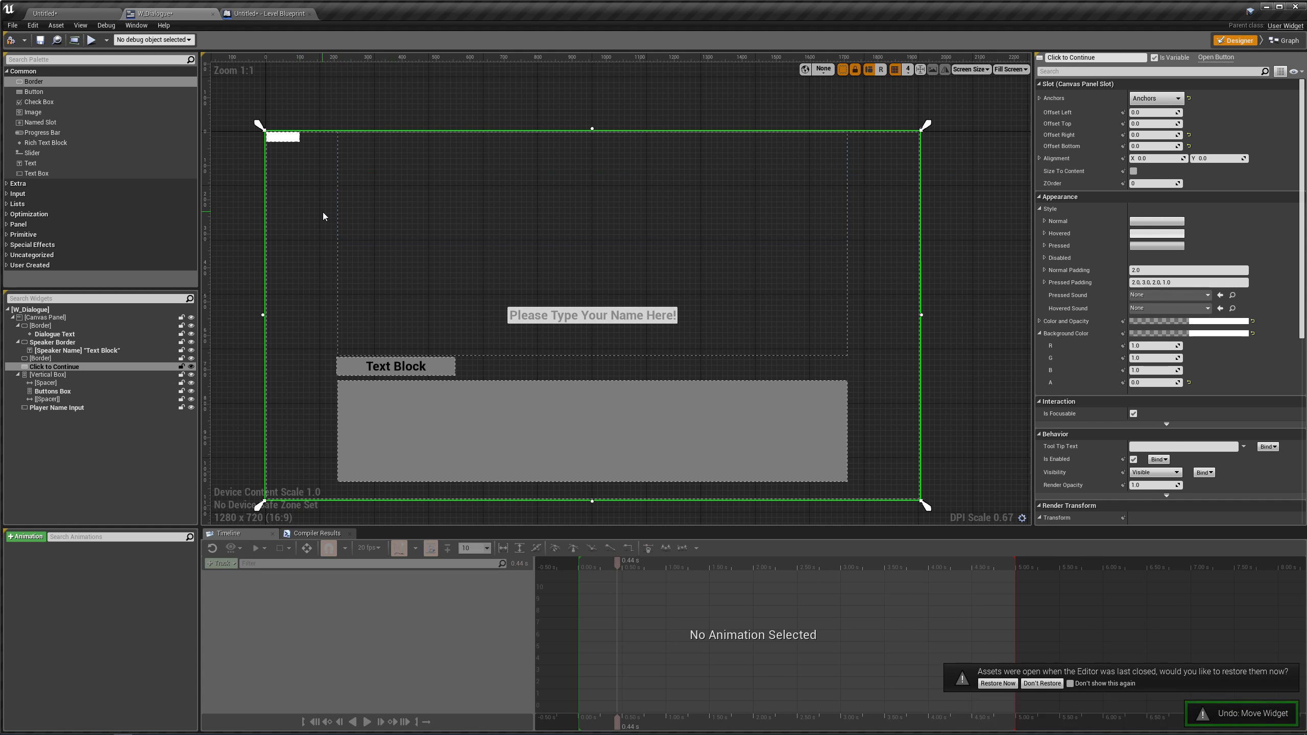
- Lock the Click to Continue button so that it cannot be selected in the designer view
right_click_drag(290, 227, 539, 296)
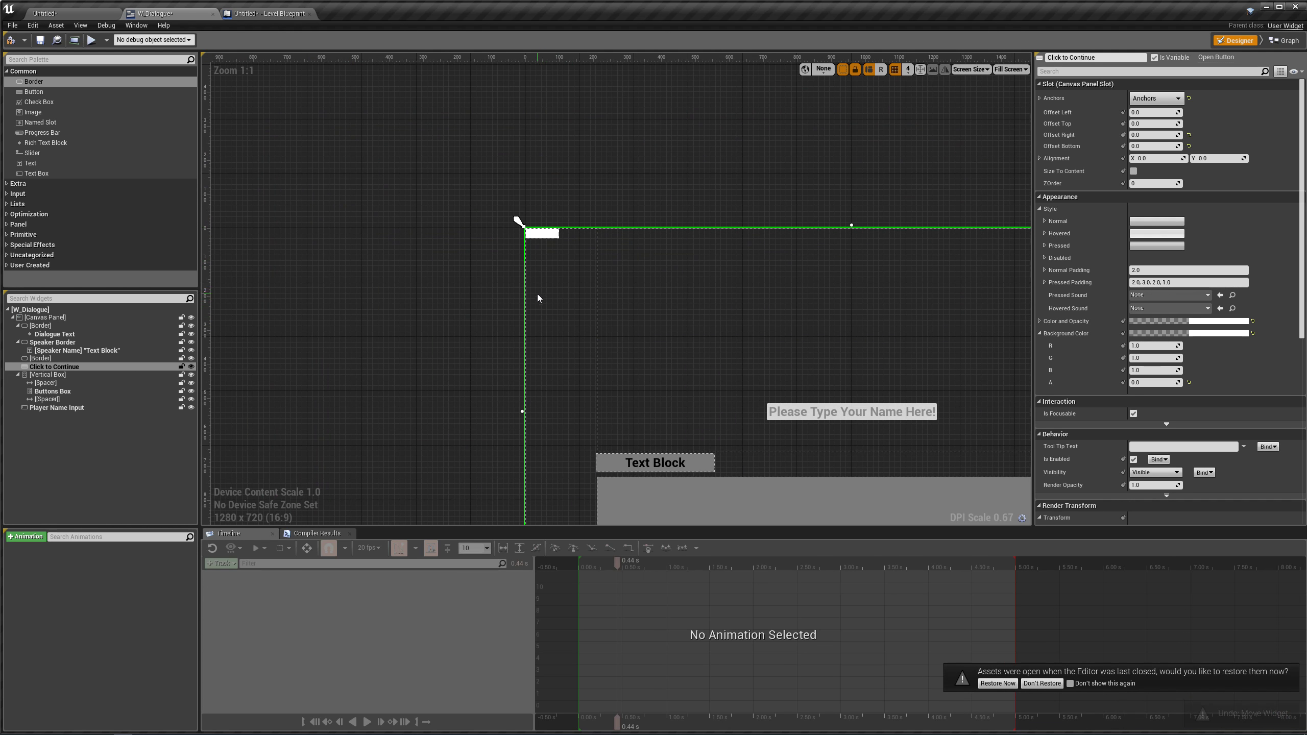
scroll(539, 296, "up", 5)
right_click_drag(509, 219, 476, 313)
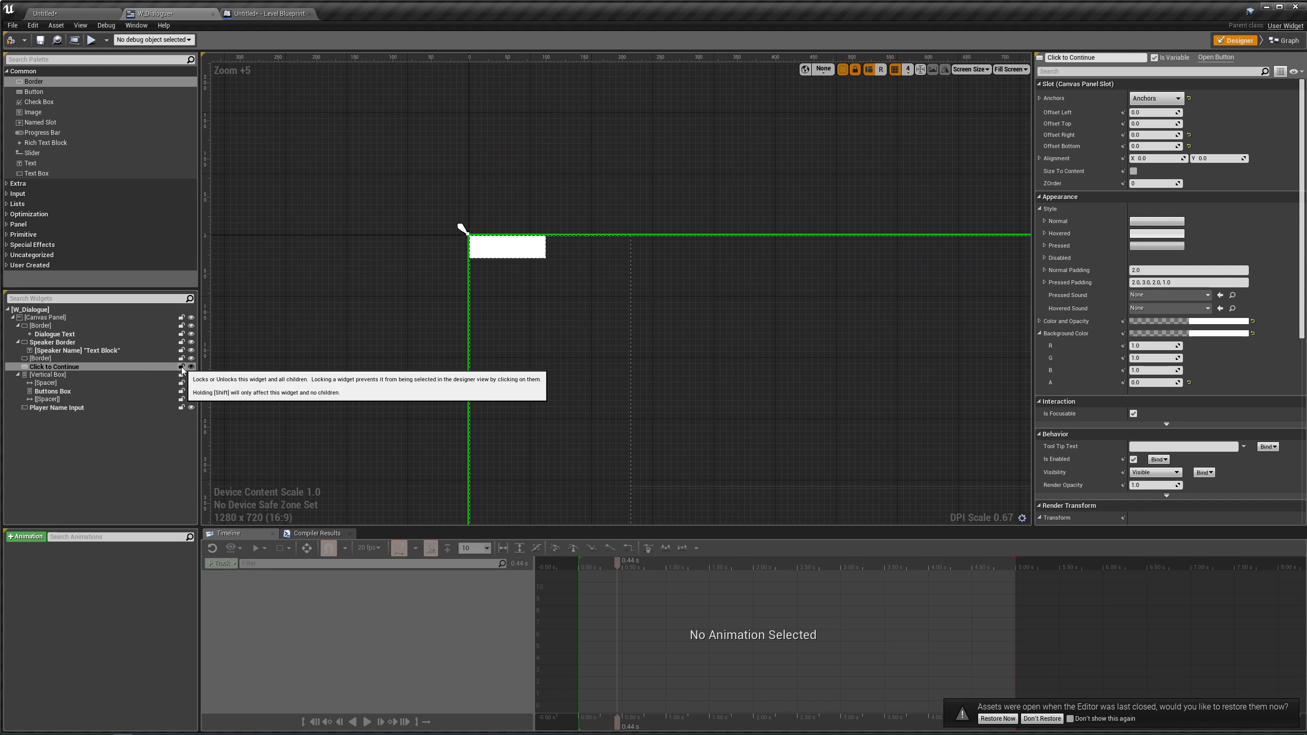
right_click_drag(586, 365, 517, 319)
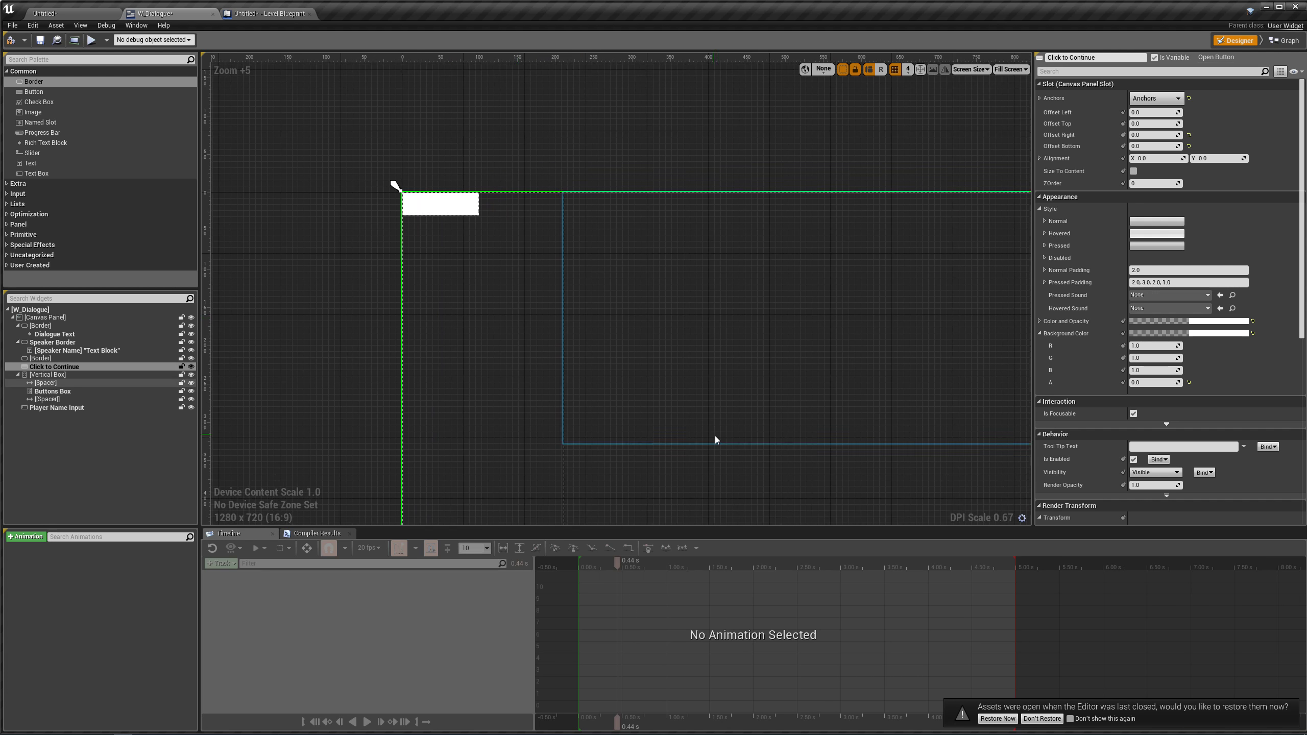
left_click(180, 369)
scroll(445, 270, "down", 3)
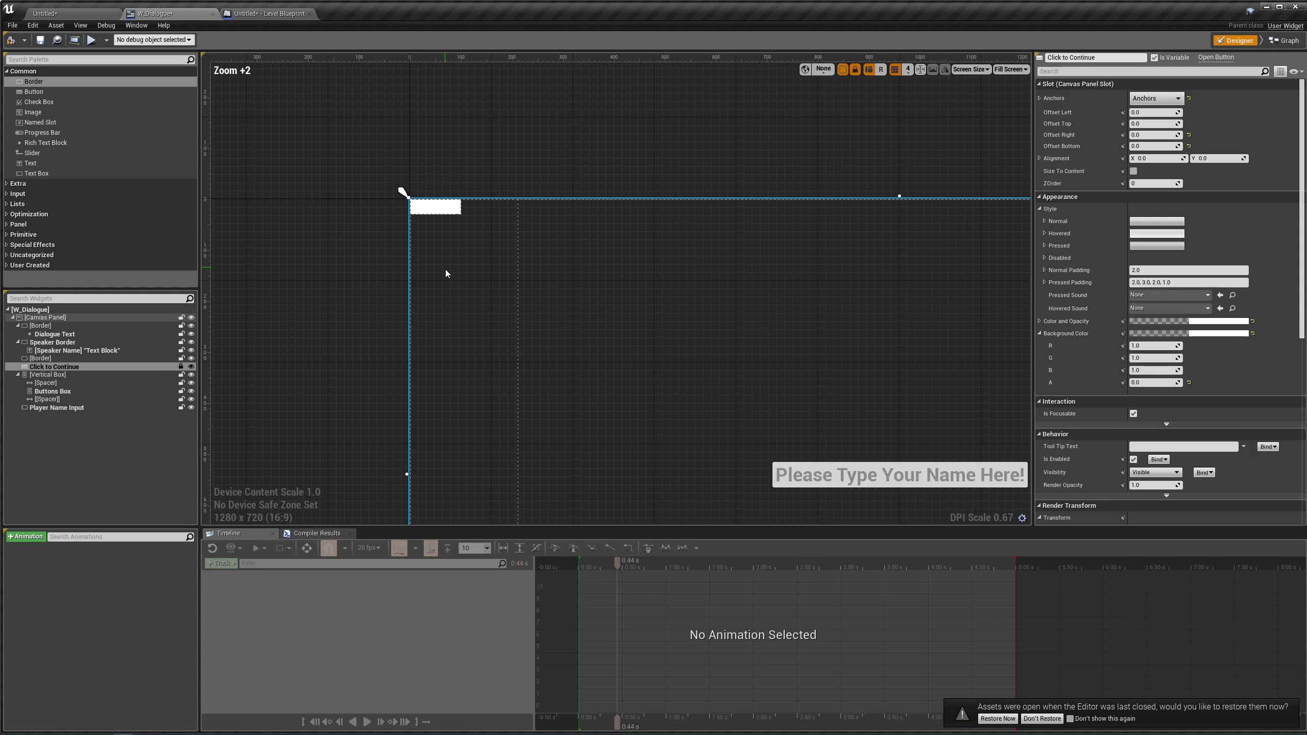
left_click(445, 270)
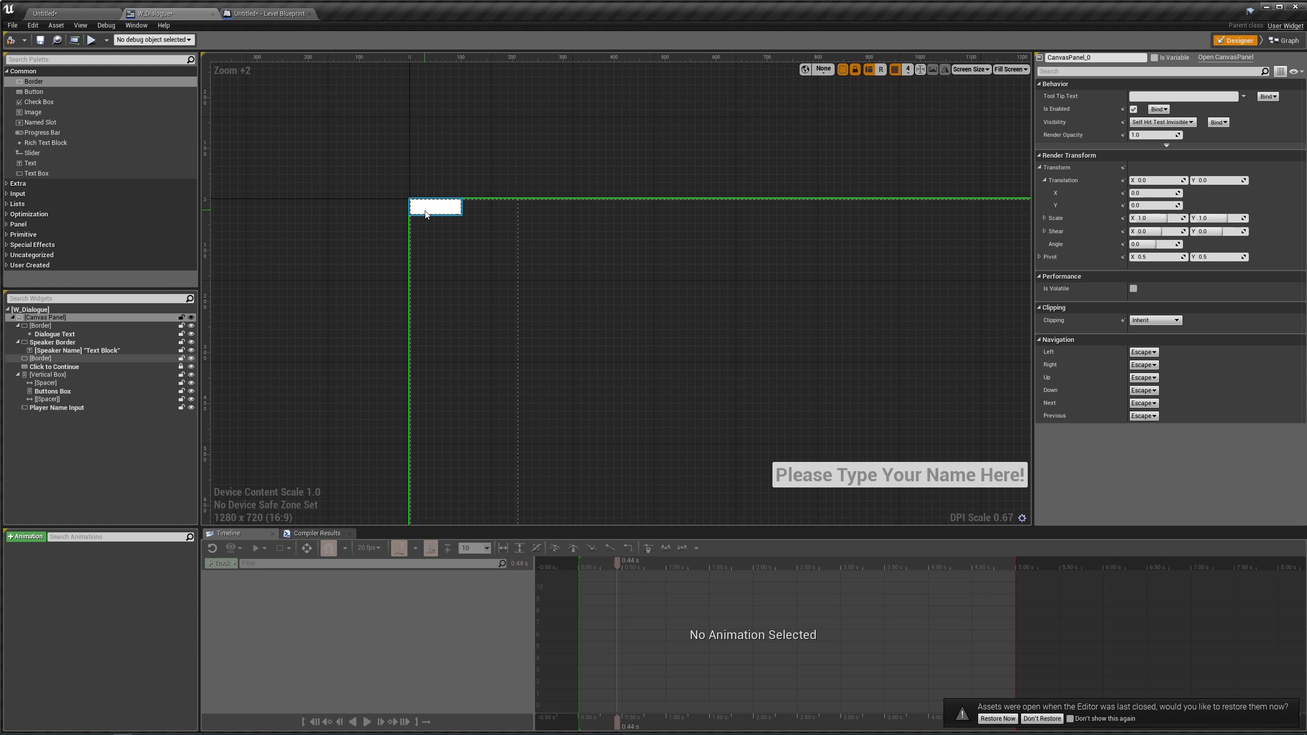
- Move the new border to Position X 100 and Position Y 100
left_click_drag(417, 205, 546, 296)
left_click(1165, 111)
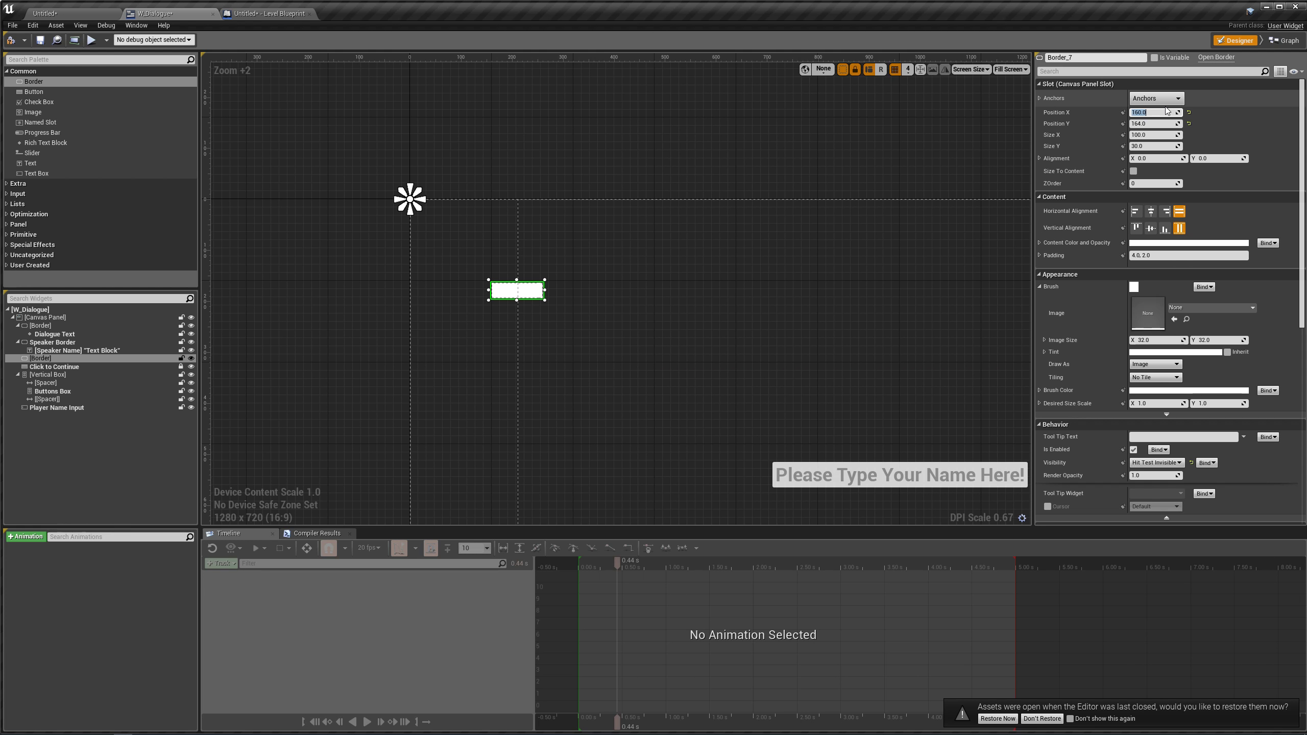
type("100")
key("Tab")
type("50")
key("Return")
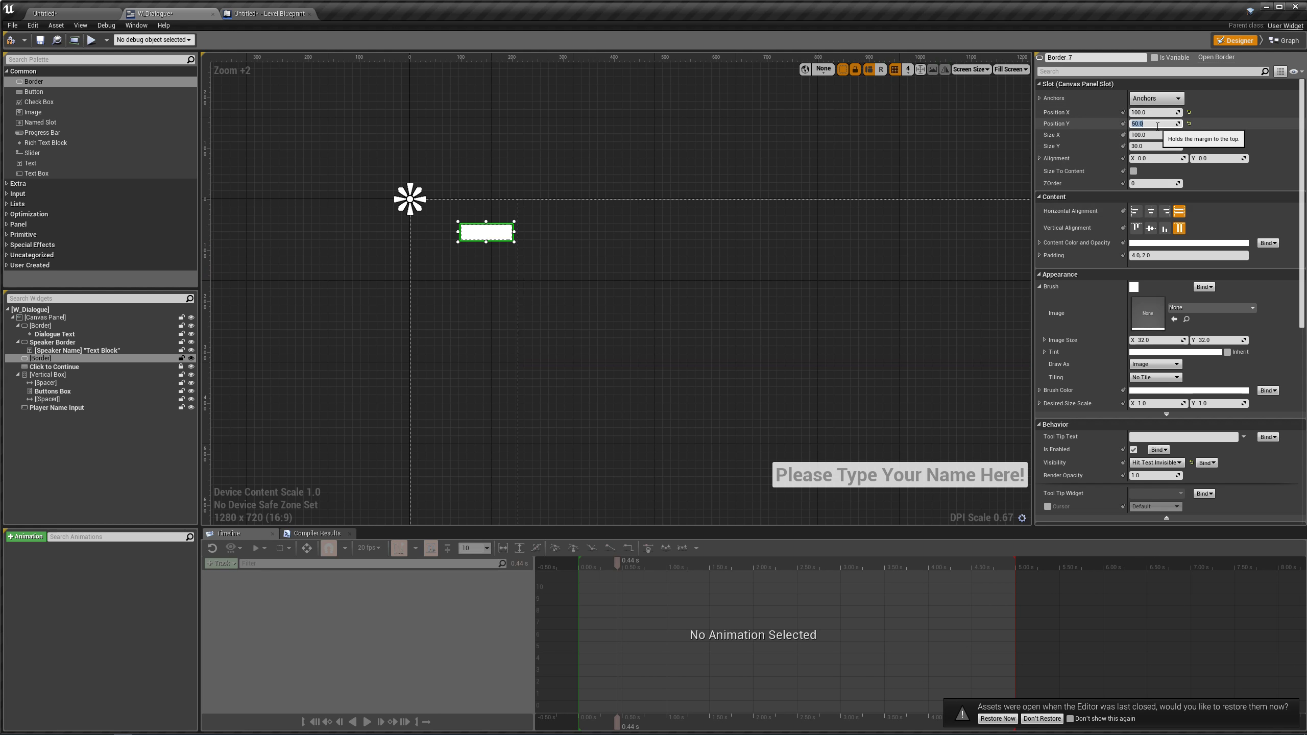
type("100")
key("Return")
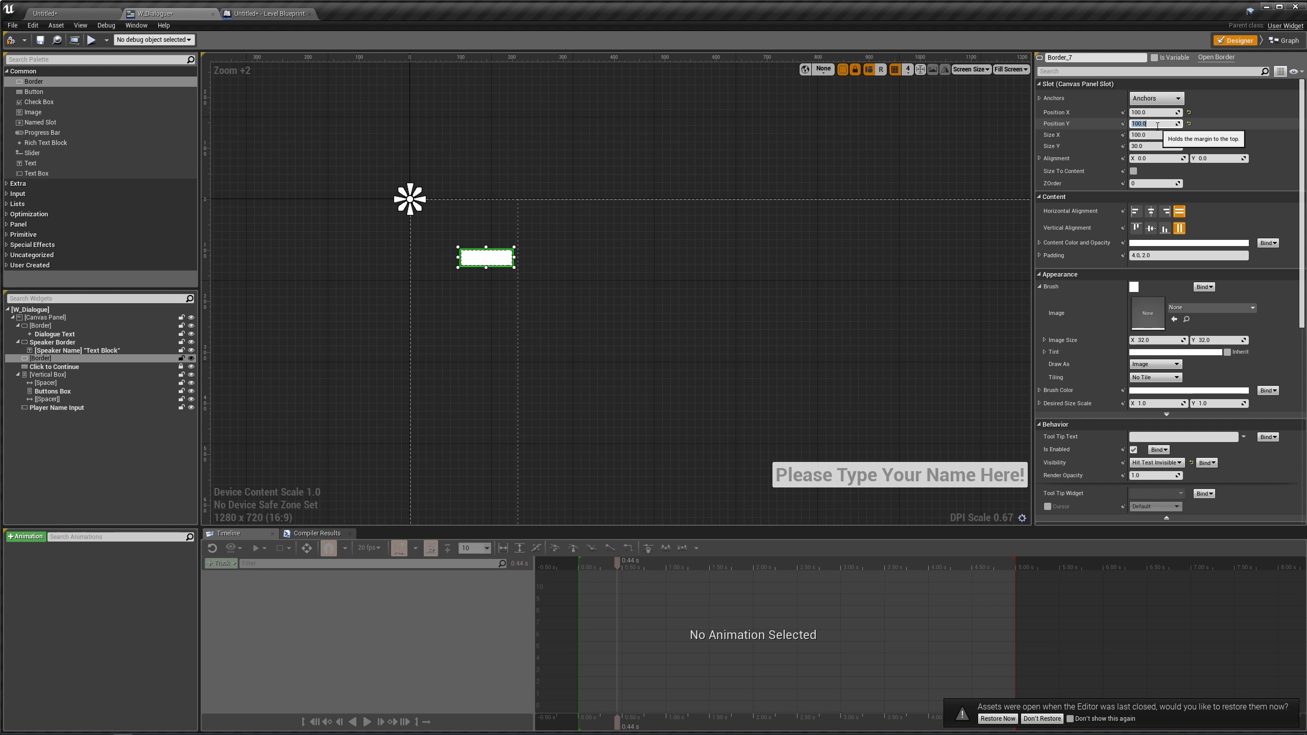
- Add a Text widget inside the new border and set its colour to black
scroll(727, 287, "down", 8)
right_click_drag(732, 319, 806, 610)
scroll(569, 262, "up", 10)
left_click_drag(57, 163, 519, 308)
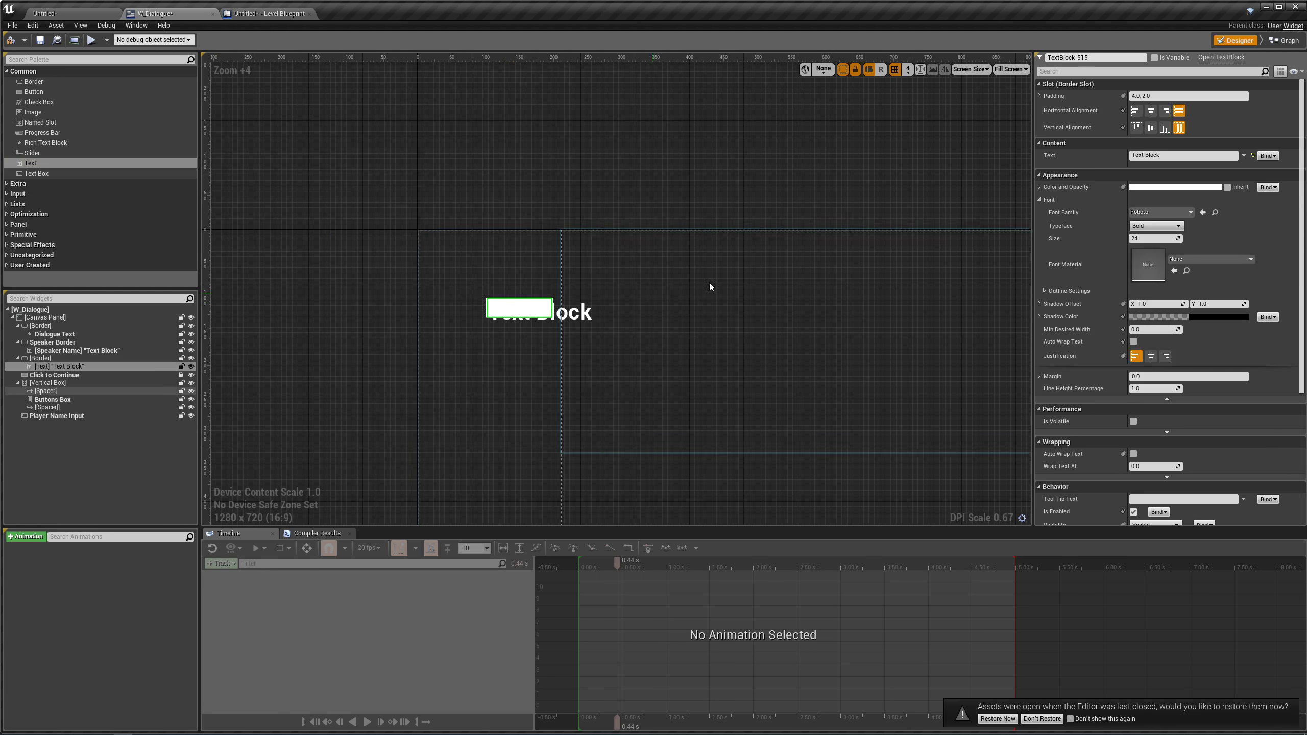
left_click(1155, 186)
left_click_drag(1082, 241, 1087, 332)
left_click(1088, 434)
- Enable Size To Content on the border that holds the new text block
scroll(537, 308, "up", 6)
scroll(532, 291, "up", 1)
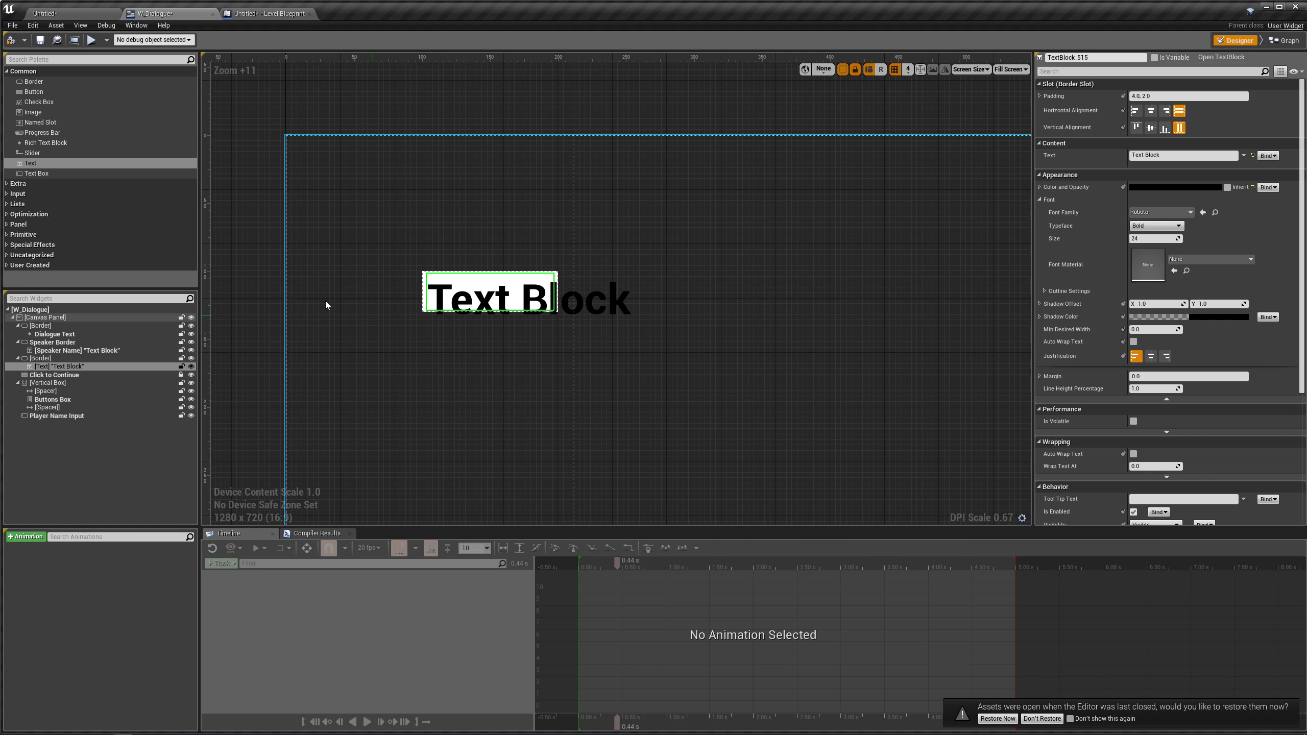
left_click(53, 359)
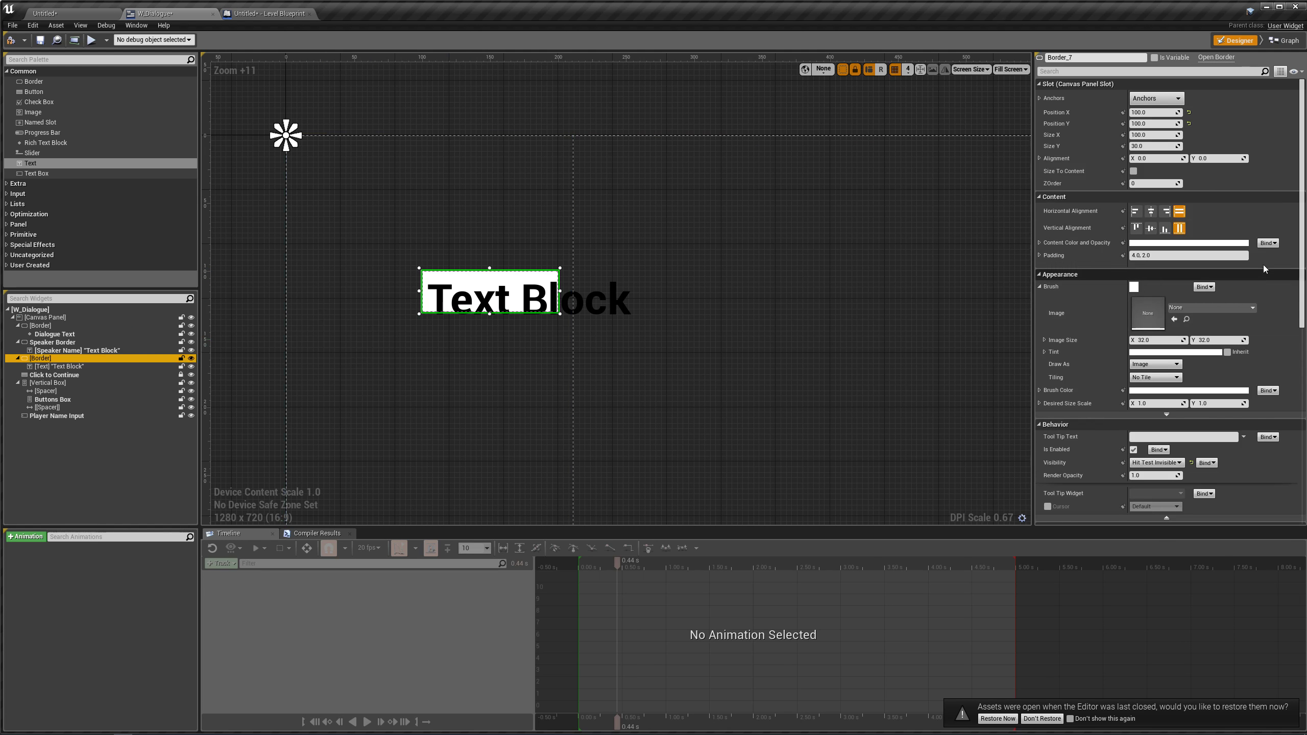
left_click(1132, 171)
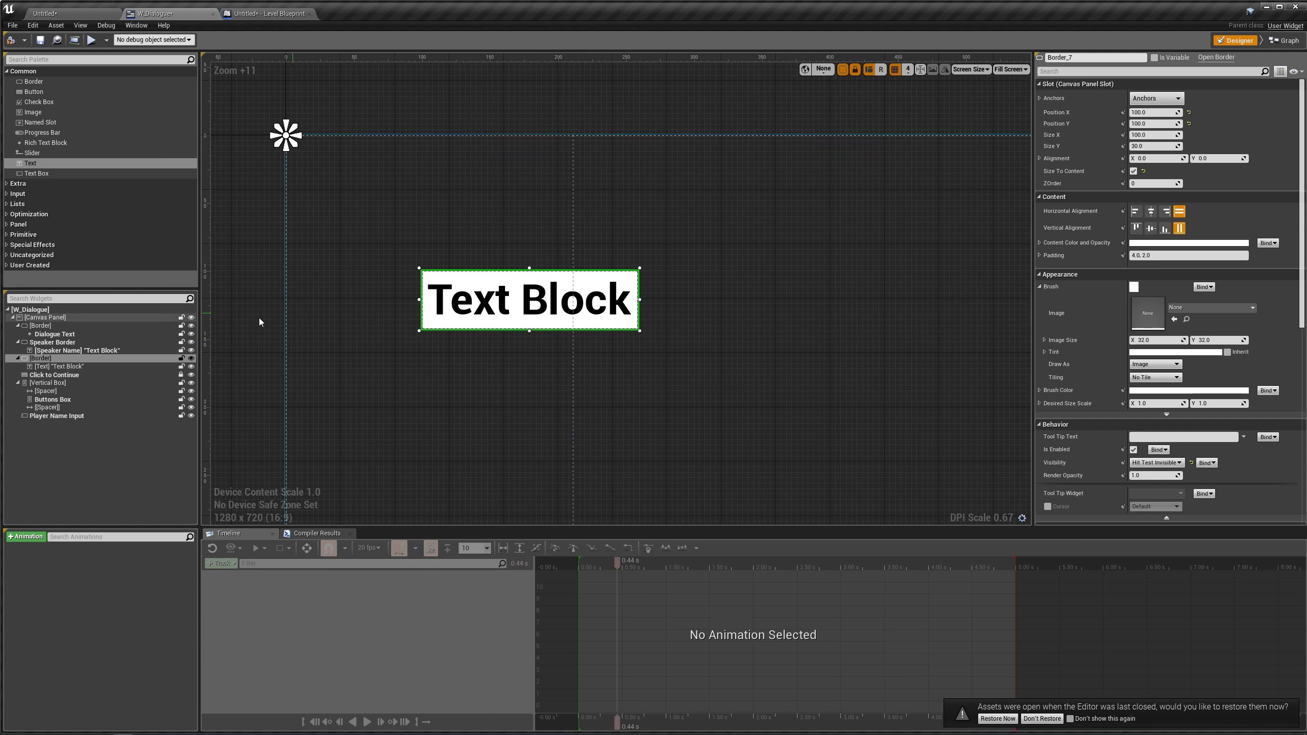
- Enable Auto Wrap Text under Wrapping for the text block and set its text to "Text Block Some More Words"
left_click(84, 367)
scroll(1116, 252, "down", 5)
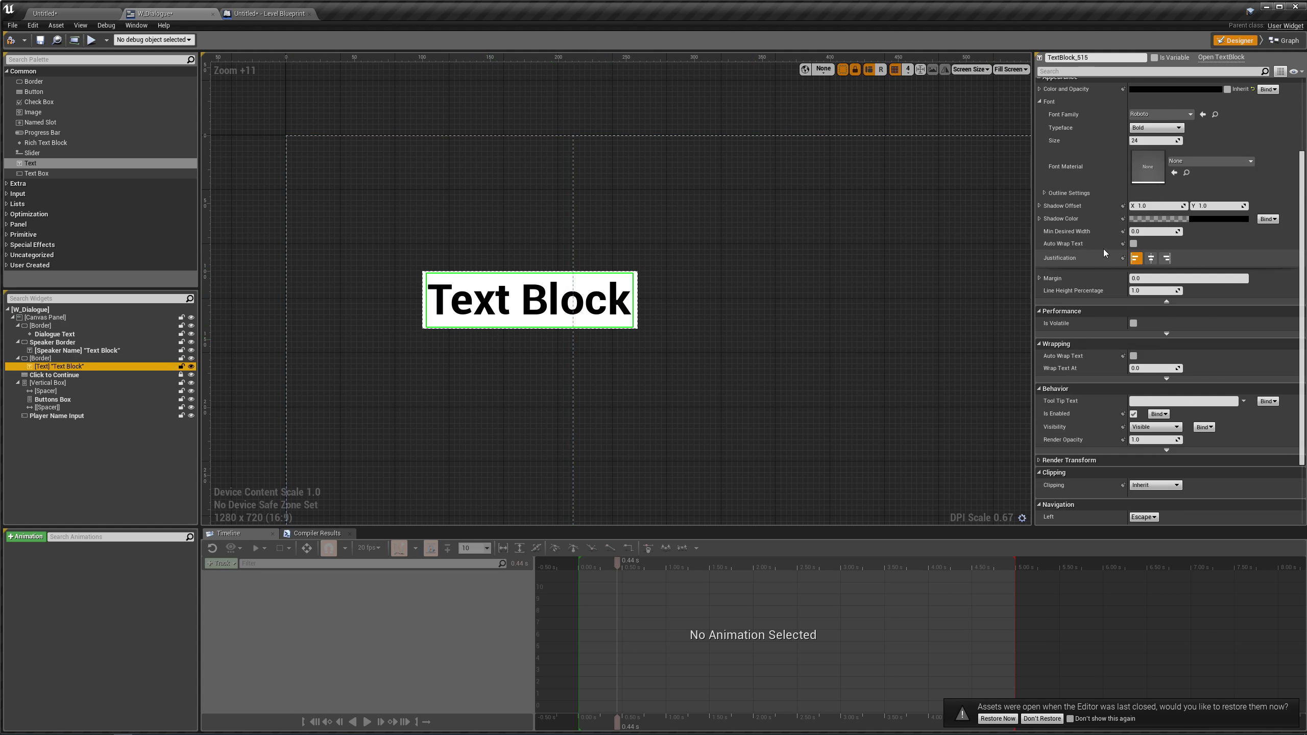
left_click(1133, 244)
left_click(1133, 244)
left_click(1133, 356)
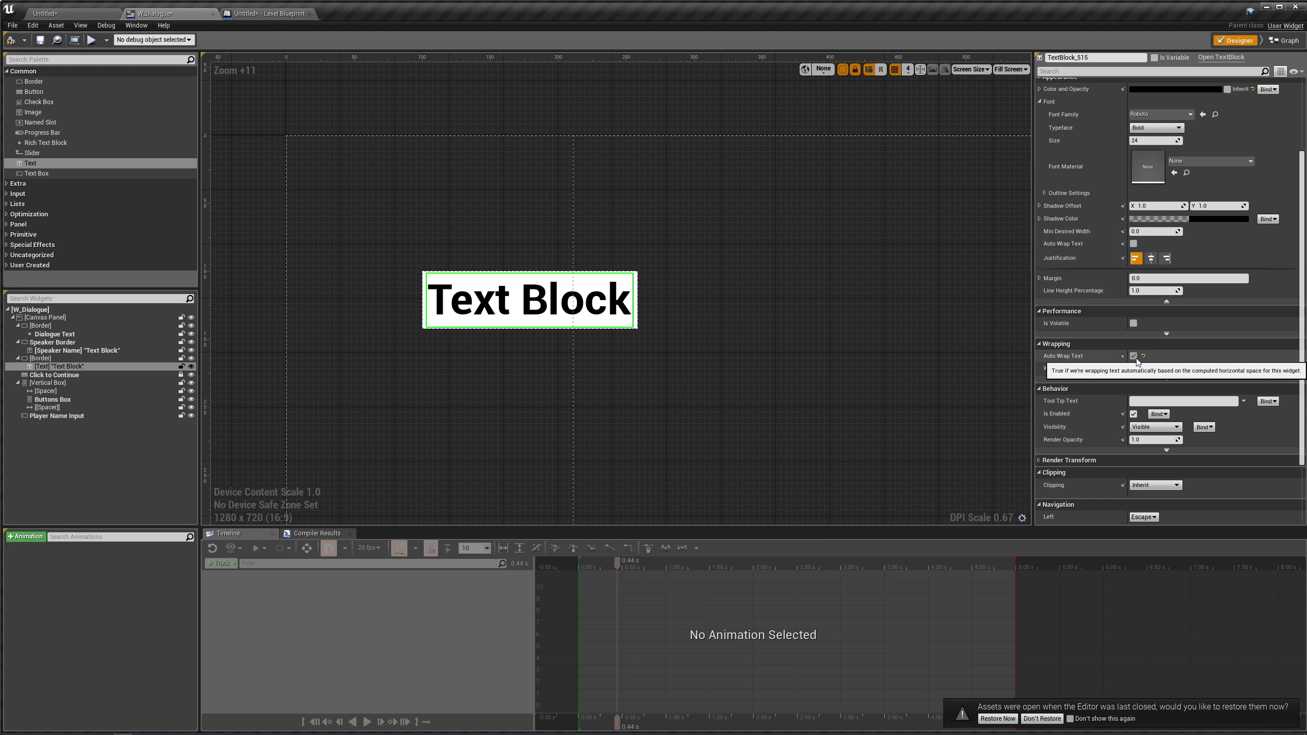
scroll(1068, 346, "up", 4)
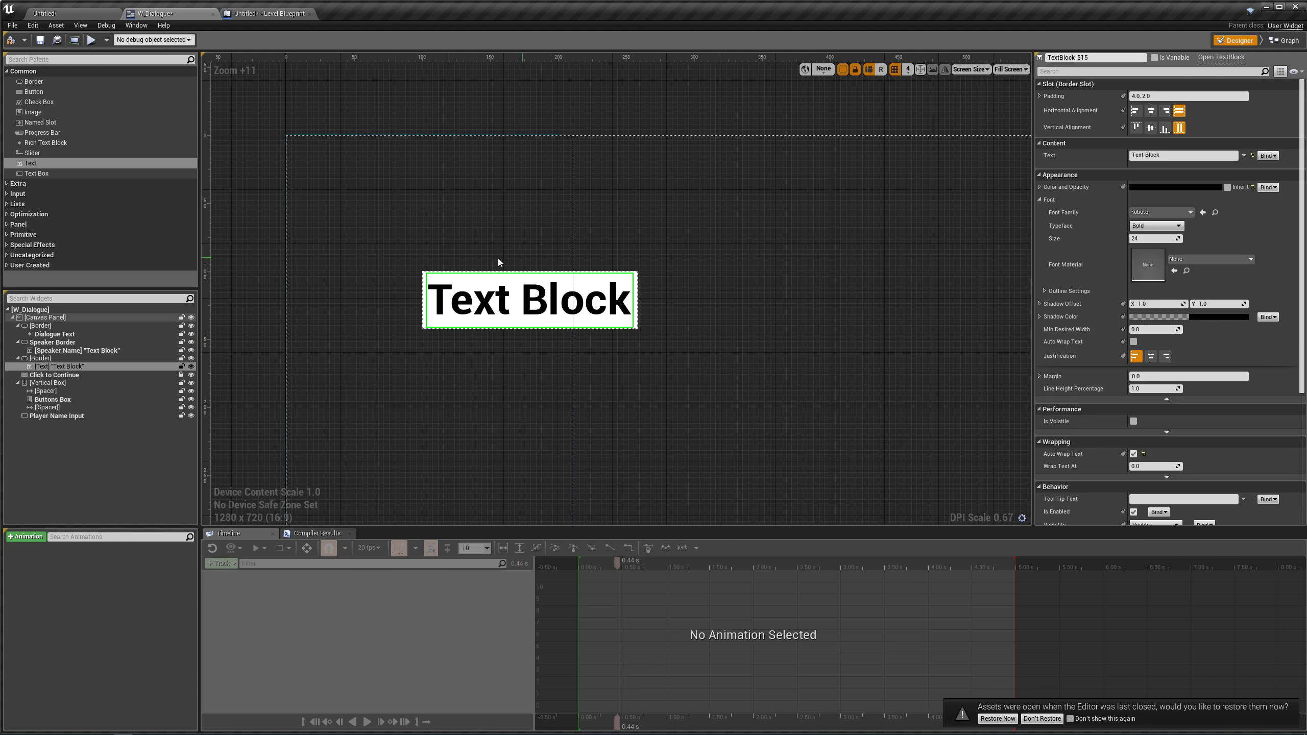
left_click(1173, 156)
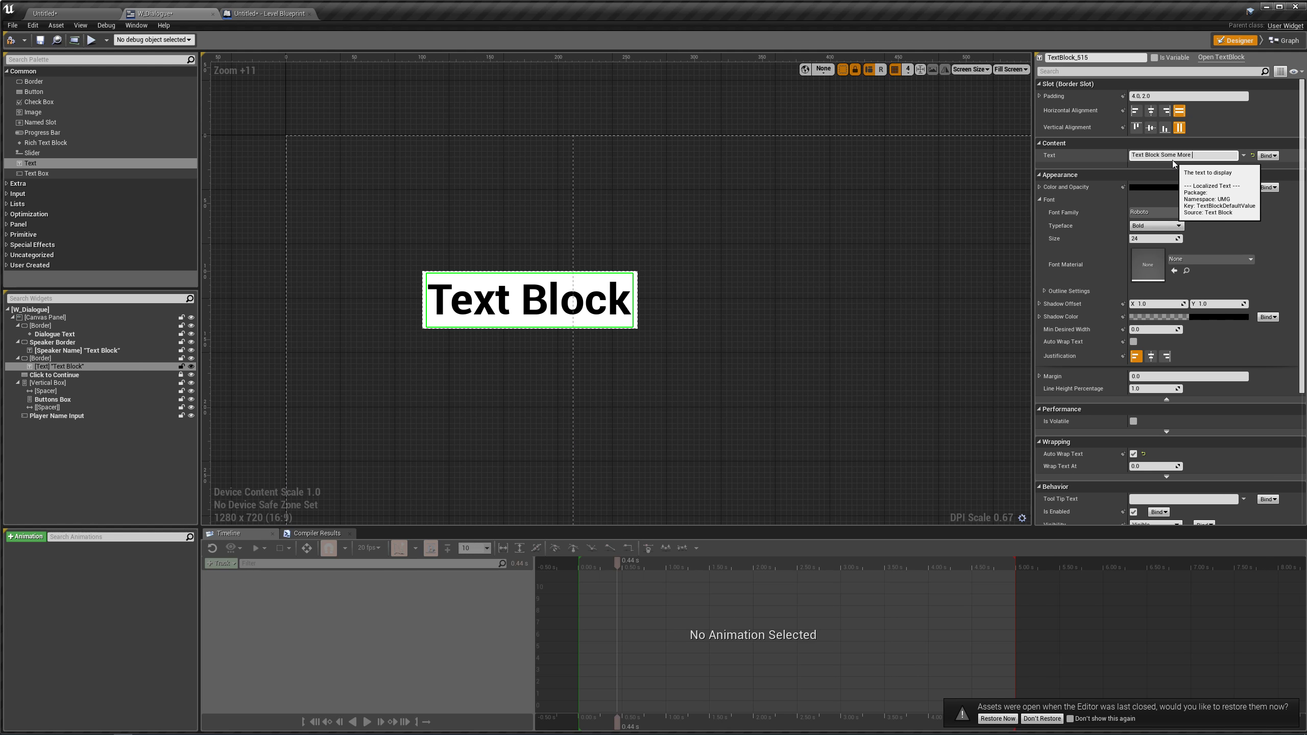
key("Return")
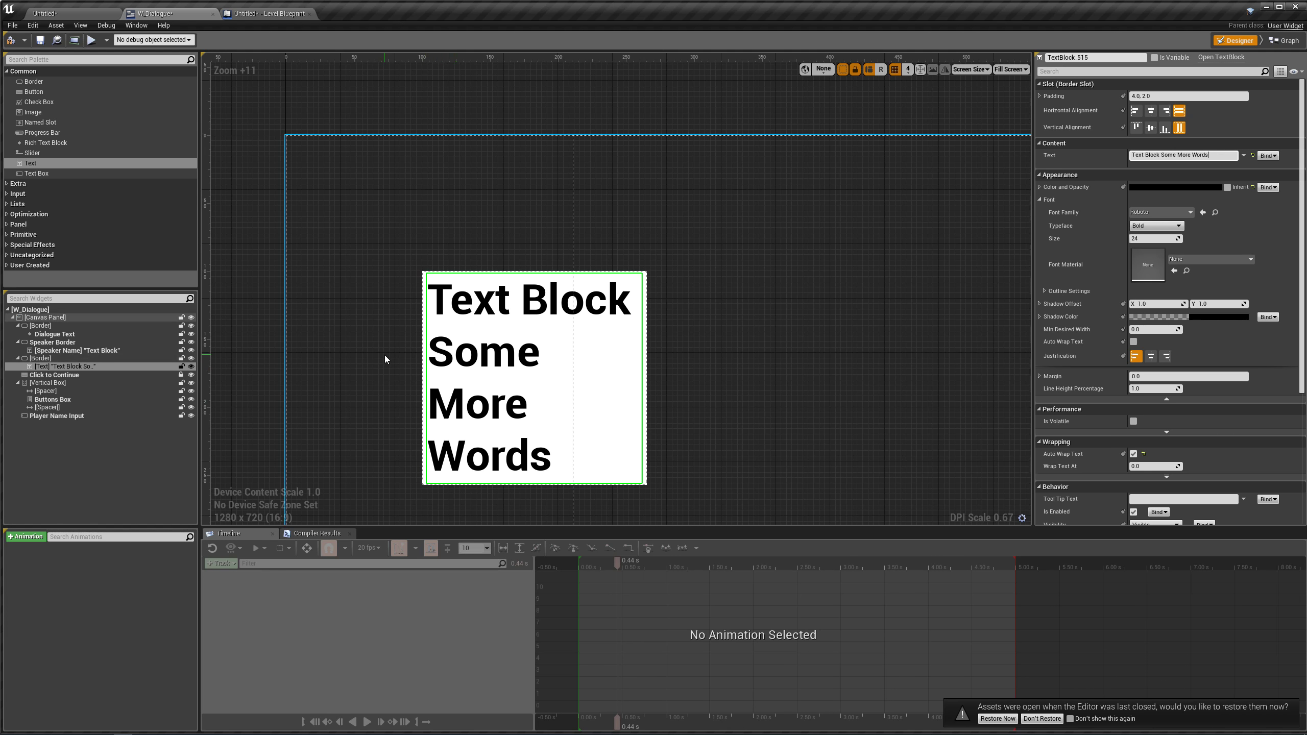
- Clear the text block's content and enter "Text Block" to test the wrapping from an empty start
left_click(1178, 155)
key("BackSpace")
type("Test")
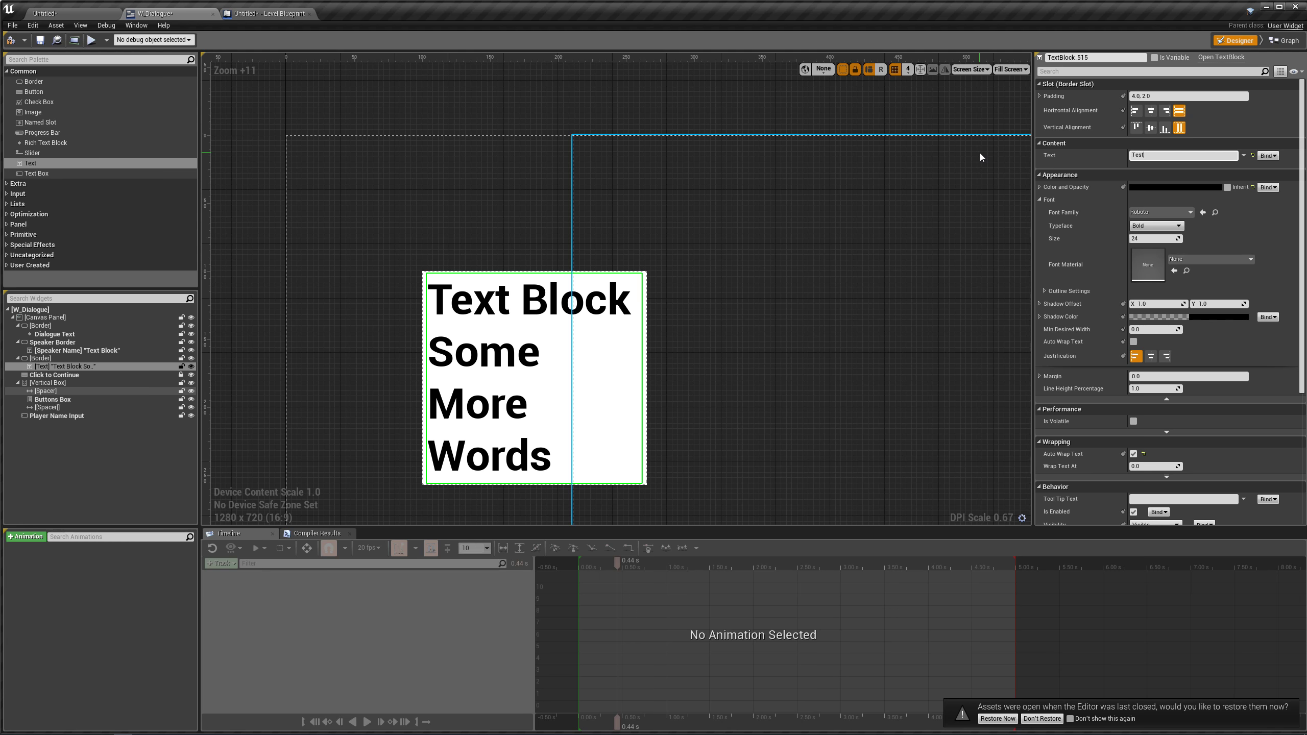
key("BackSpace")
key("BackSpace")
key("BackSpace")
key("BackSpace")
key("Return")
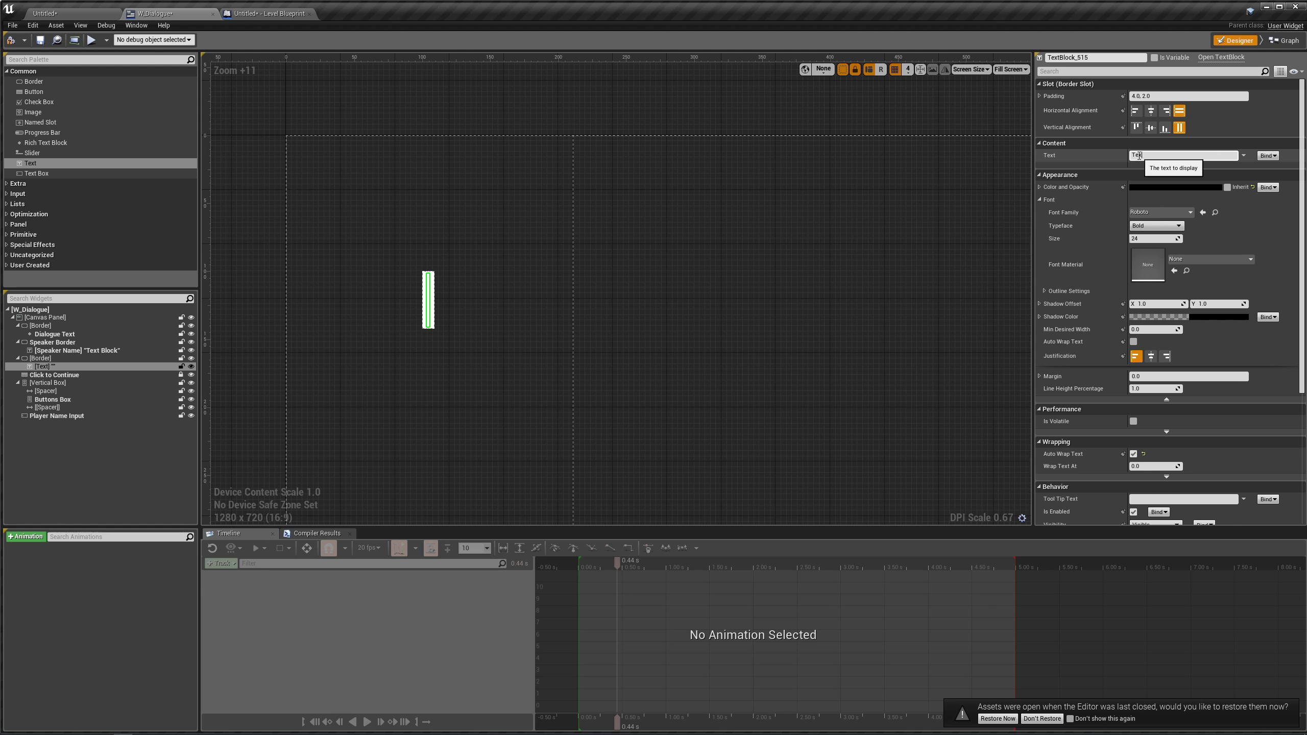
key("Return")
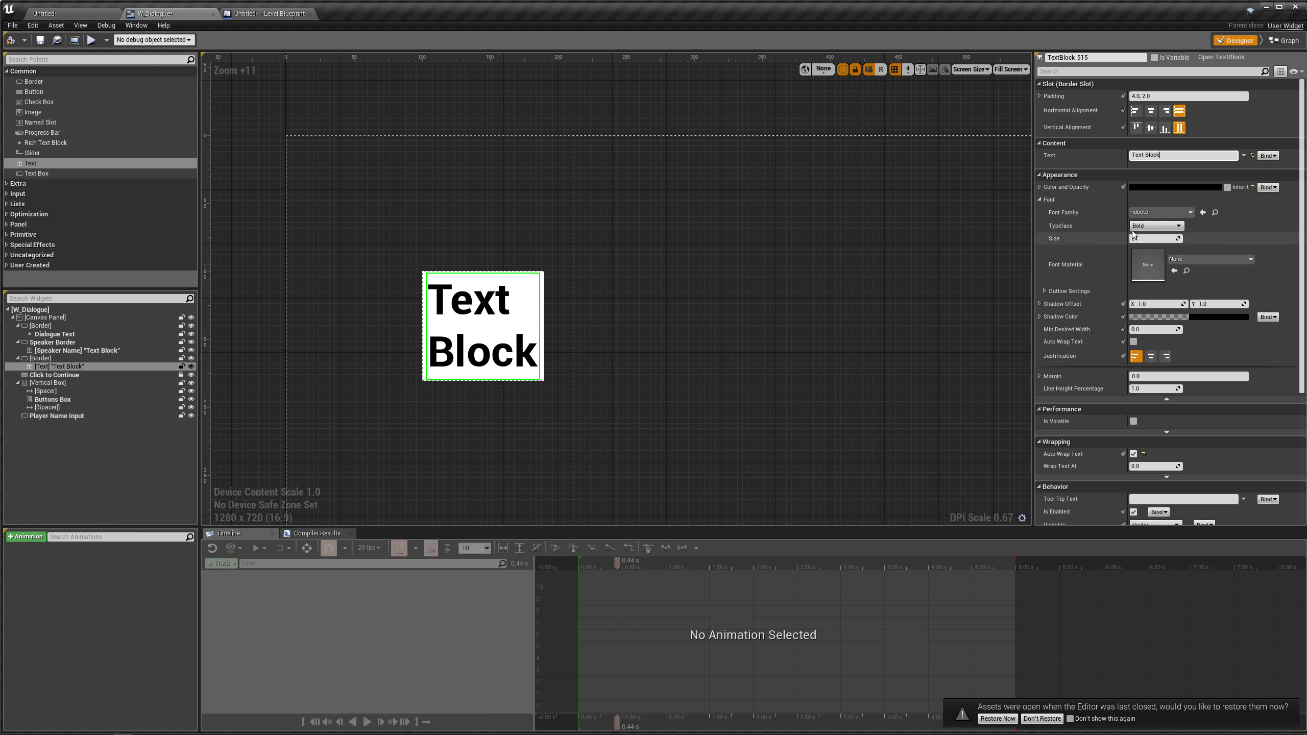
- Empty the text block's content again and select its parent border
left_click(1153, 155)
key("BackSpace")
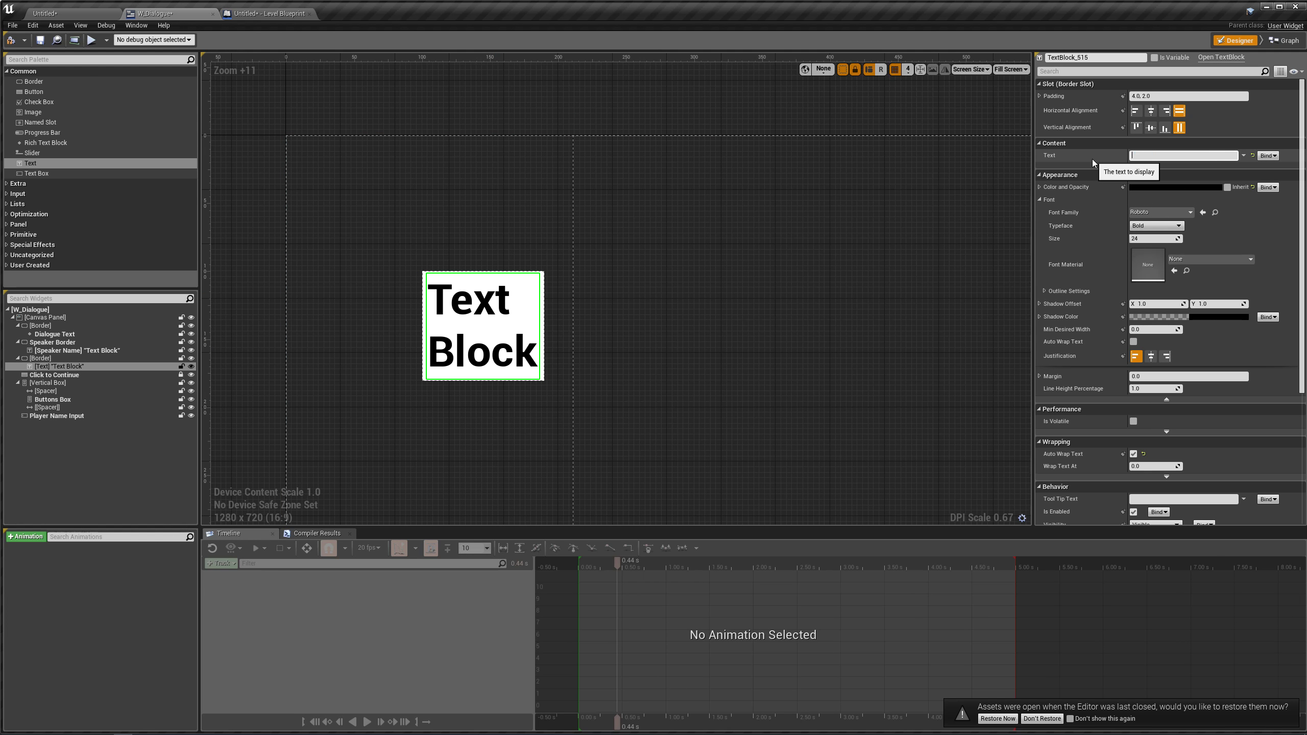
left_click(77, 358)
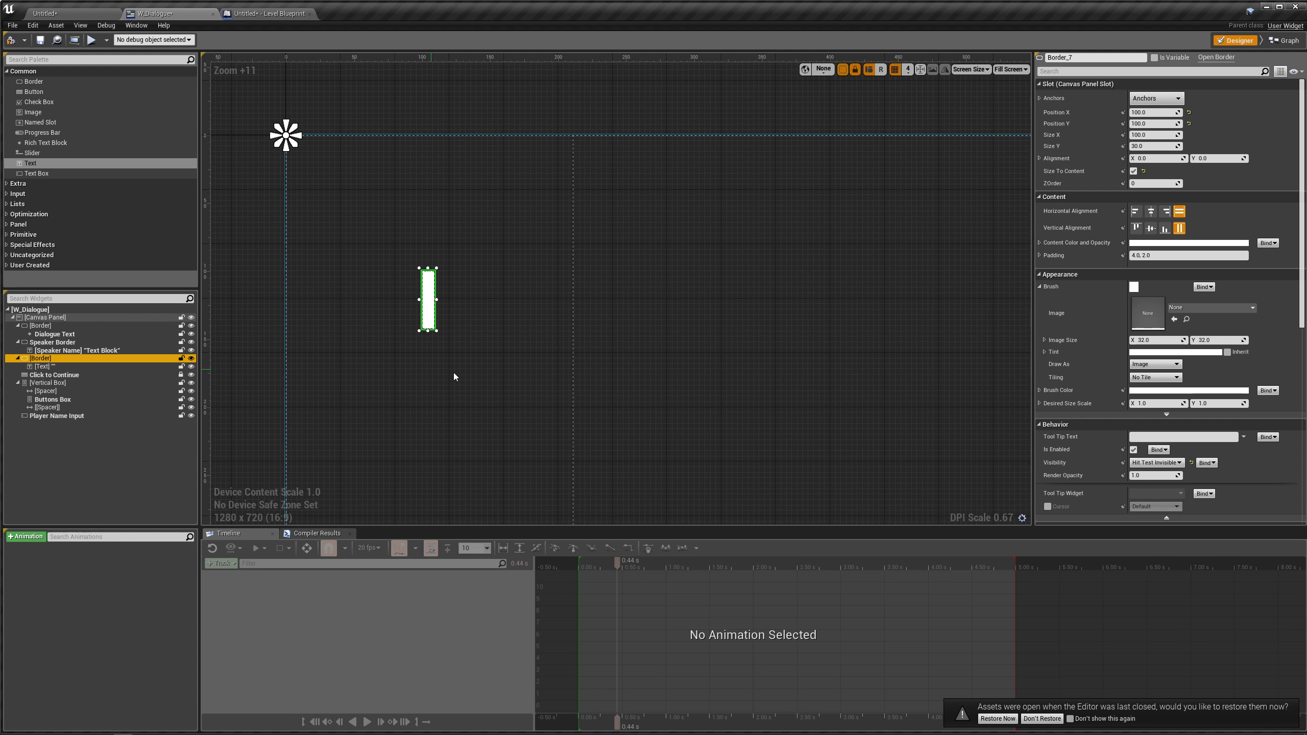
- Wrap the border that holds the text block with a Size Box
right_click(85, 359)
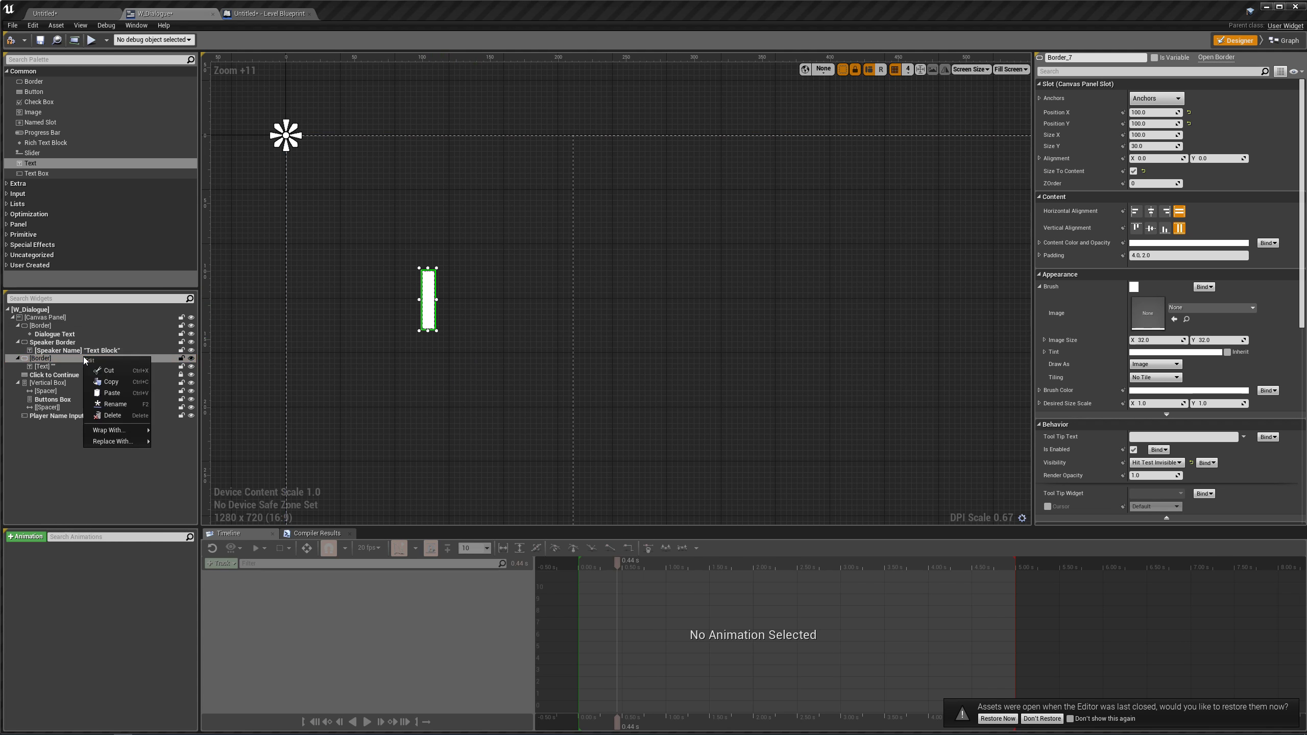
mouse_move(114, 431)
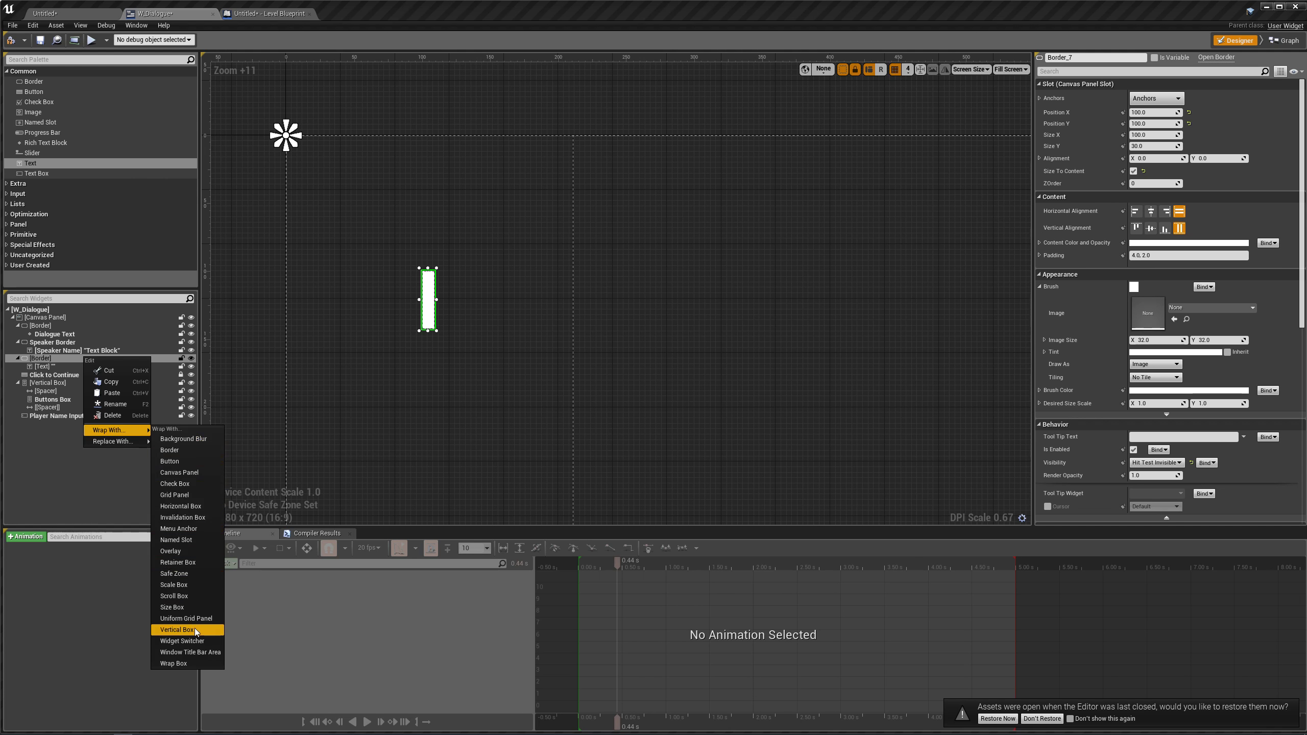
left_click(196, 608)
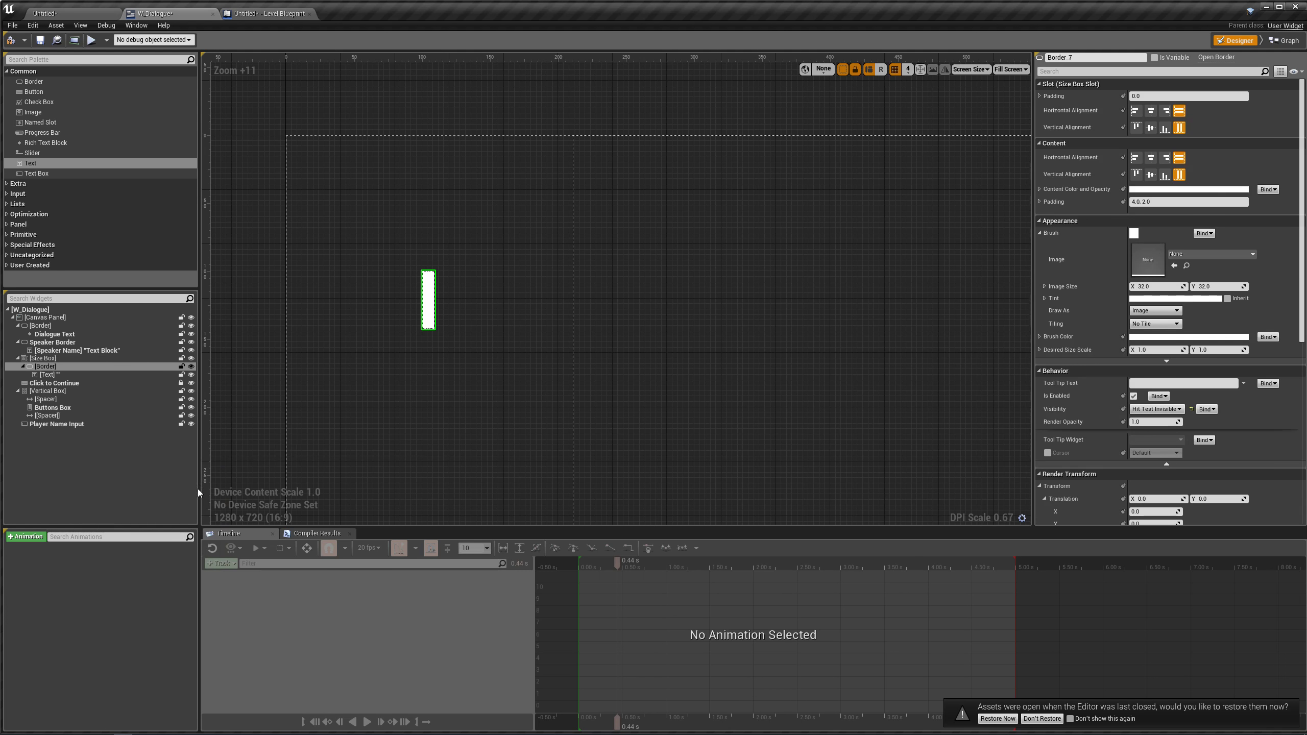
- Enable Width Override on the new size box and set it to 300
left_click(99, 360)
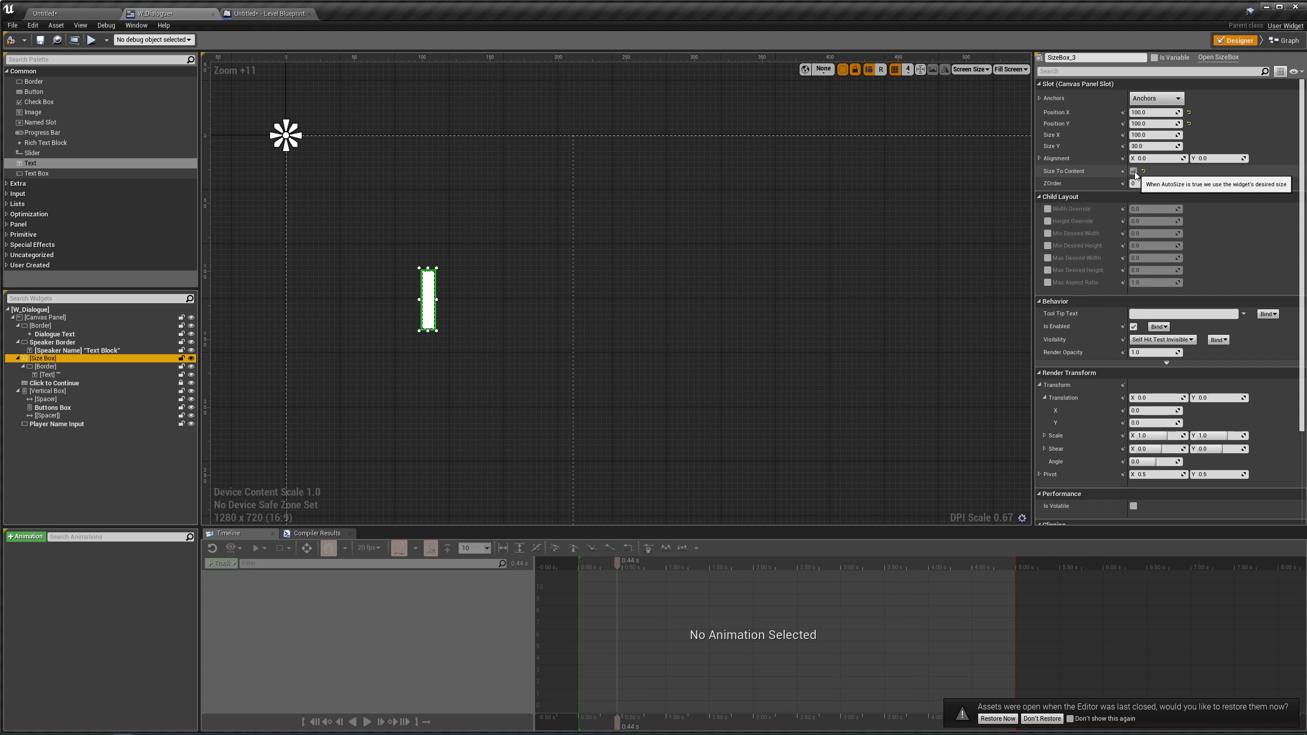
left_click(1048, 208)
left_click(1156, 208)
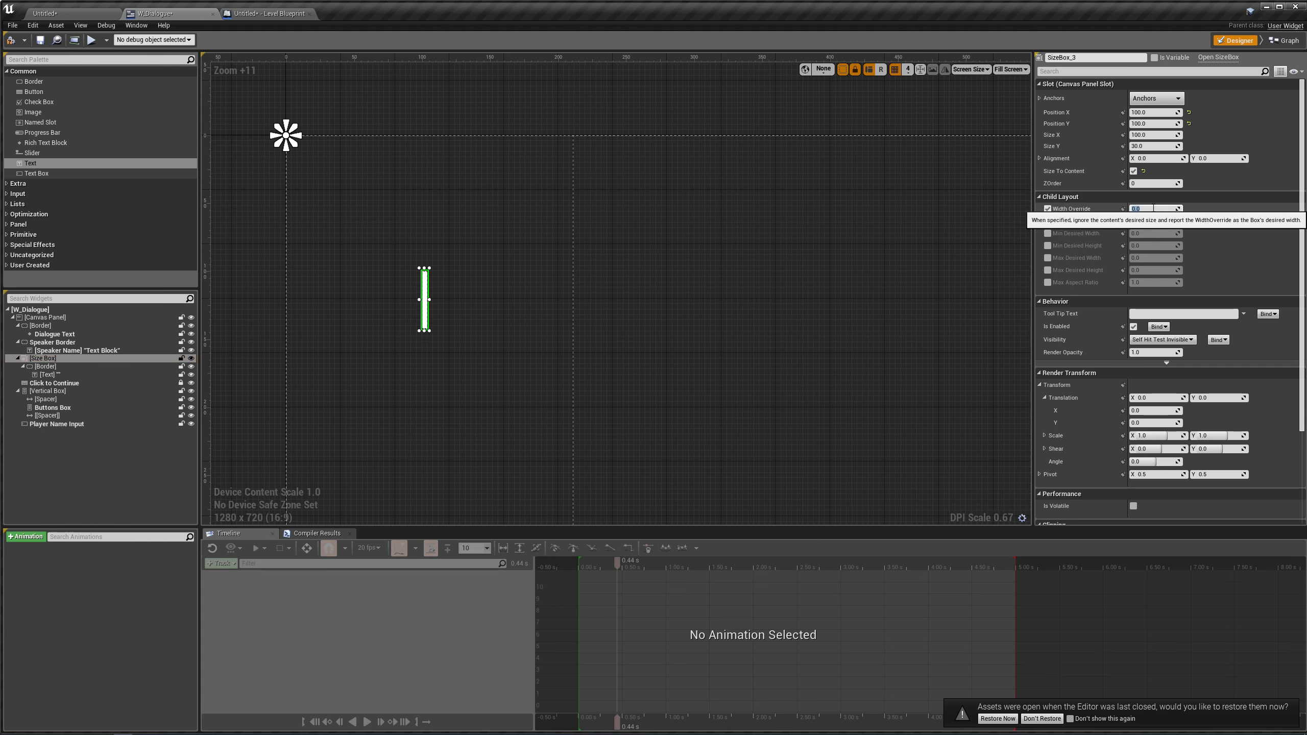
type("300")
key("Return")
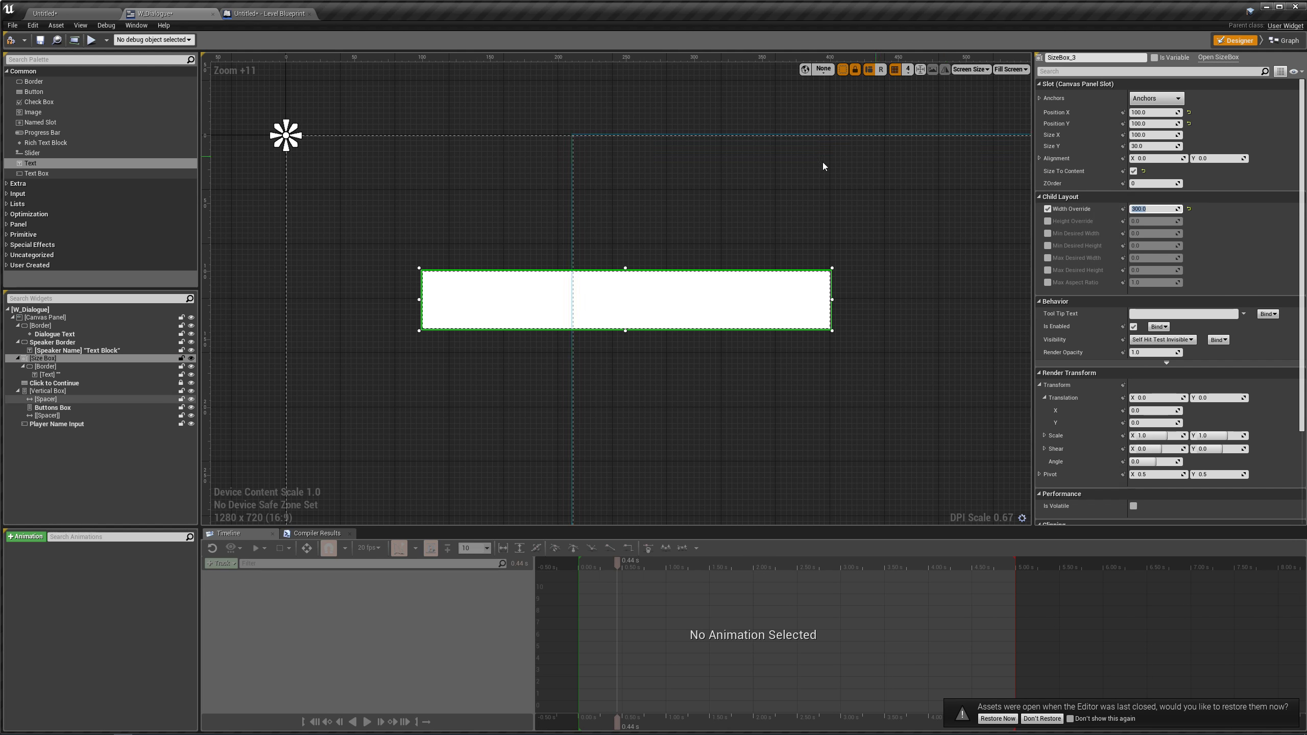
- Set the text block's text to "Hello World" and extend it to "Hello World Some More Words" to test wrapping
left_click(45, 366)
left_click(49, 374)
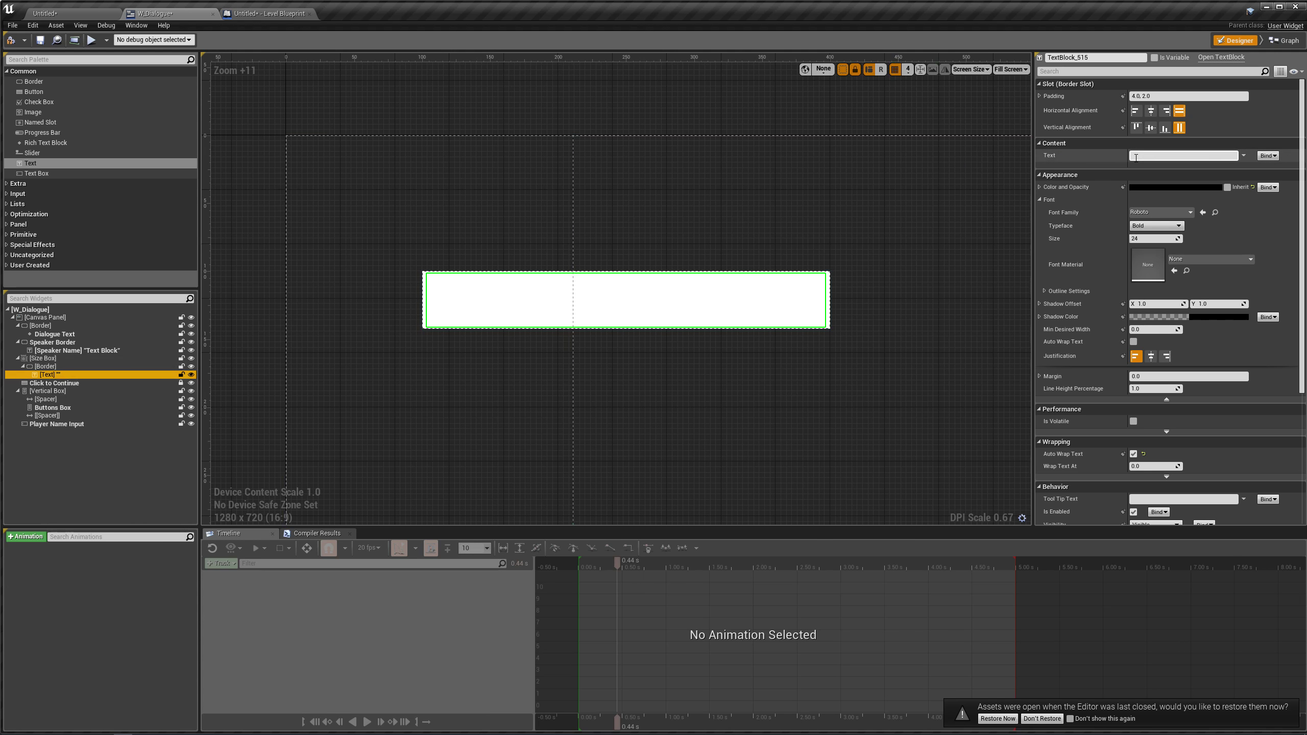
left_click(1149, 155)
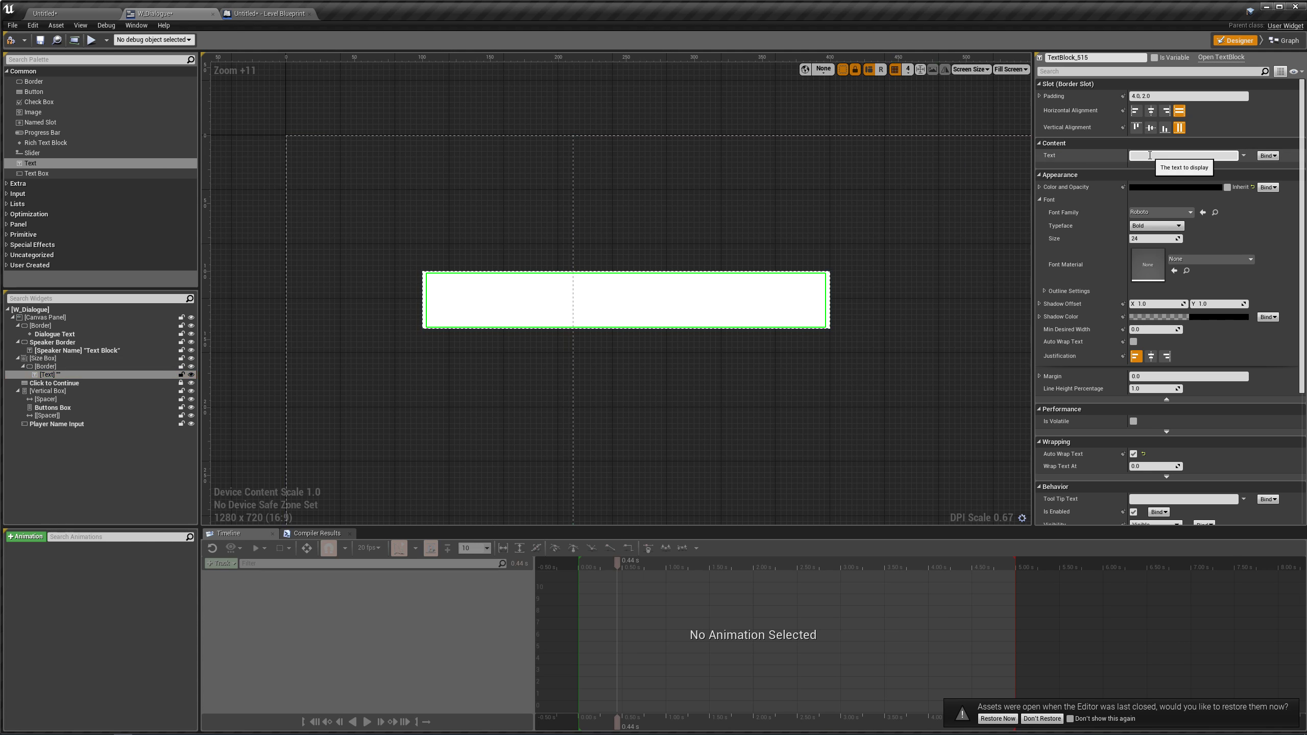
type("World")
key("Return")
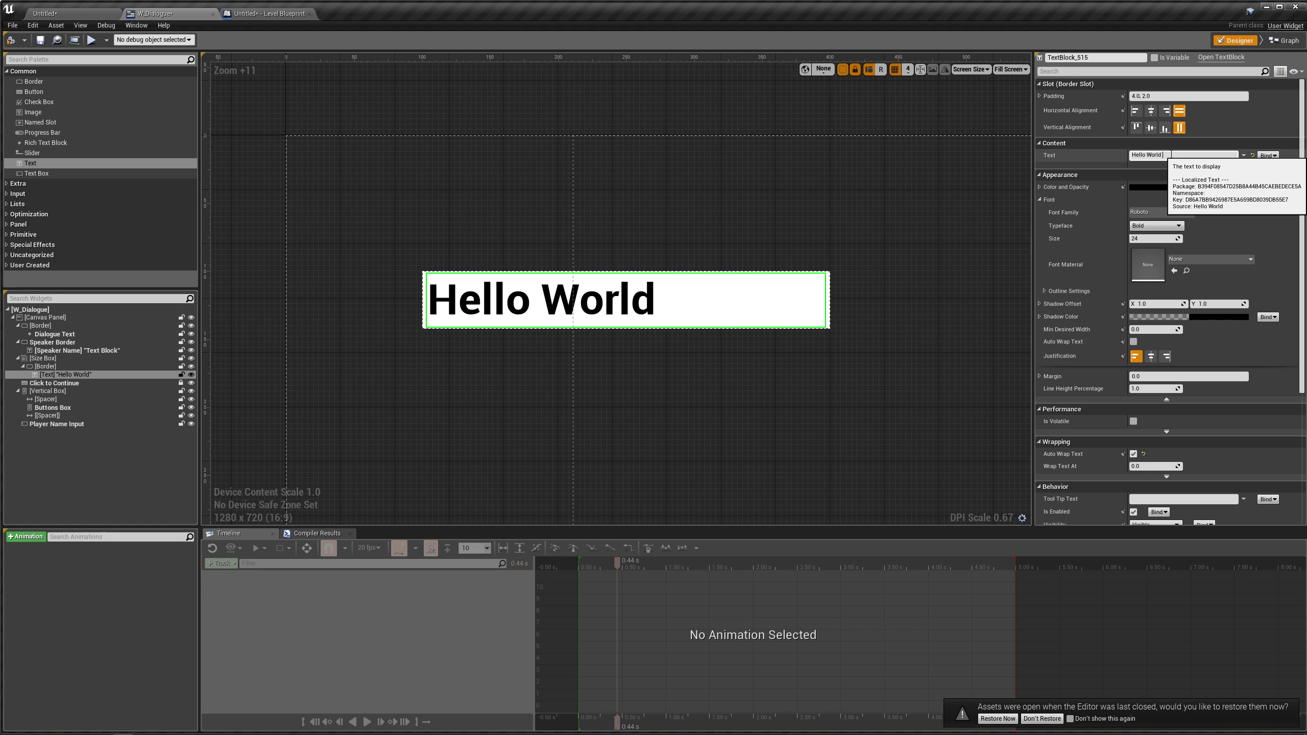
type("Some More Words")
key("Return")
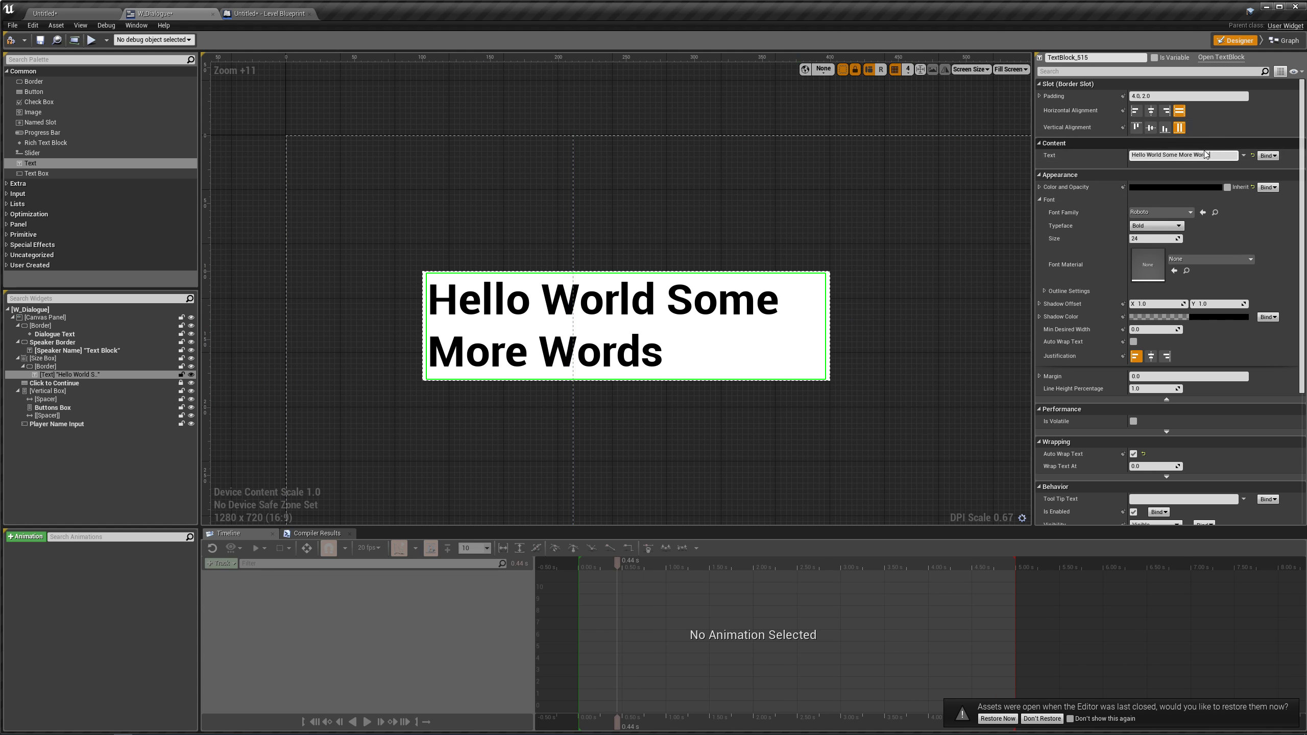
- Set the text block's slot padding inside the border to 8
left_click_drag(1220, 156, 952, 165)
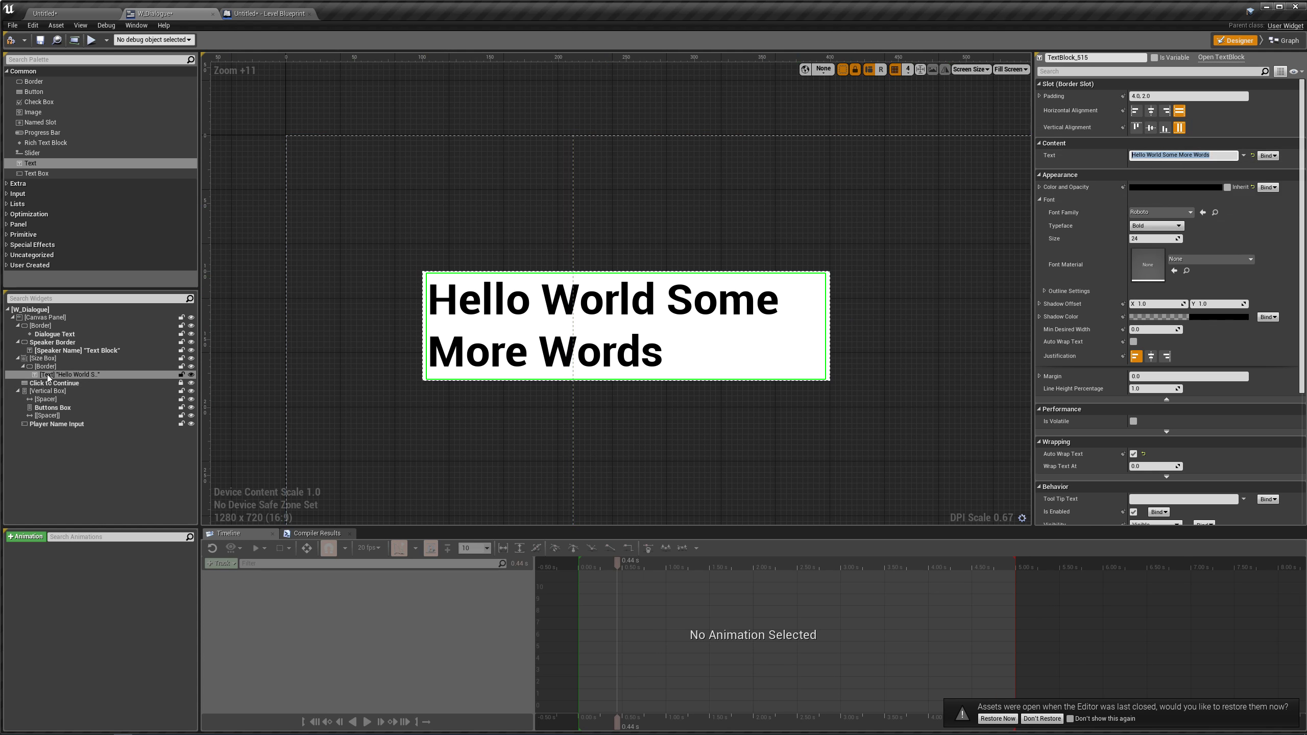
left_click(1183, 96)
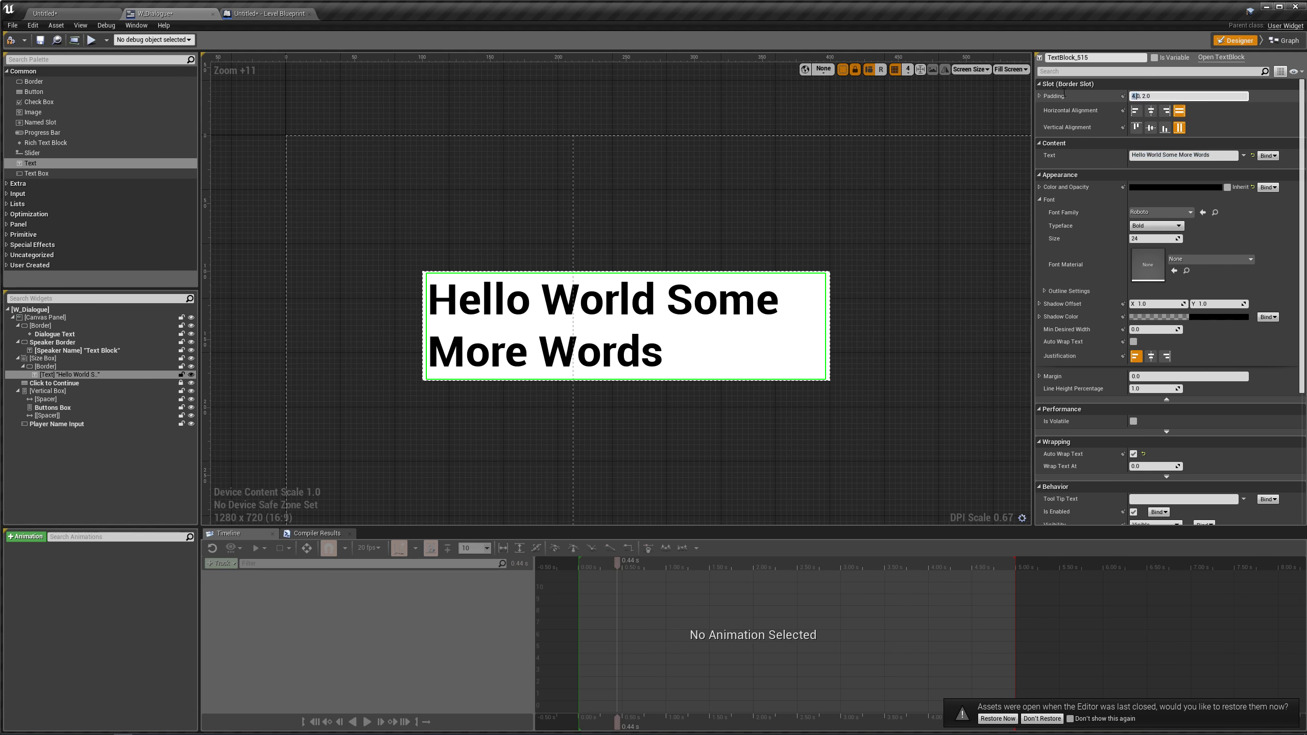
type("8")
key("Return")
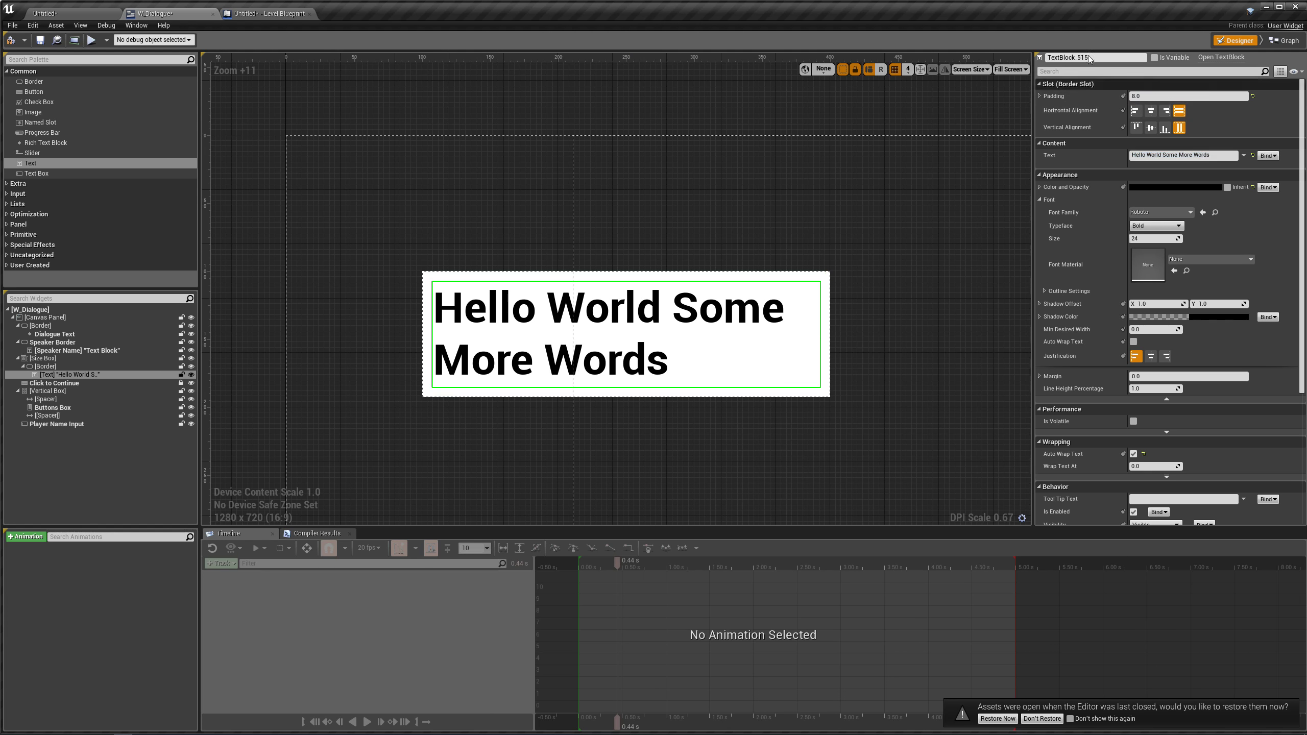
right_click(92, 376)
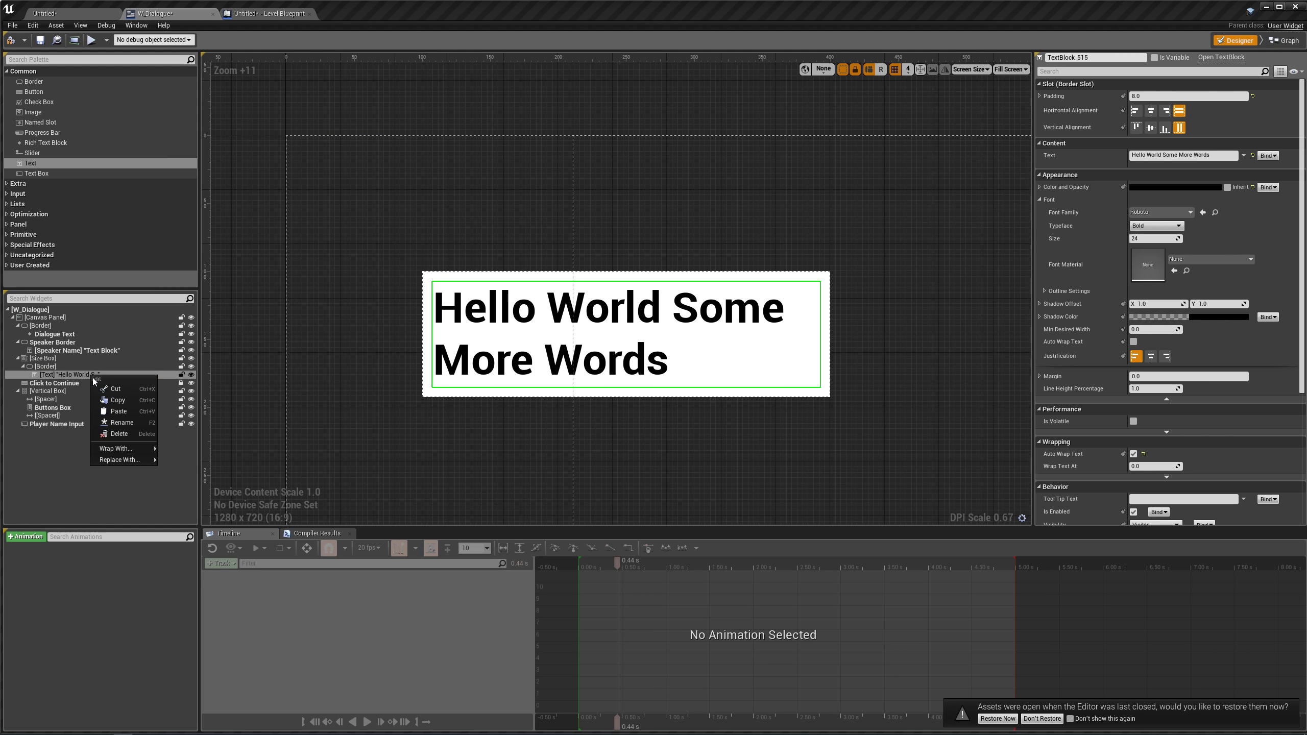
mouse_move(119, 449)
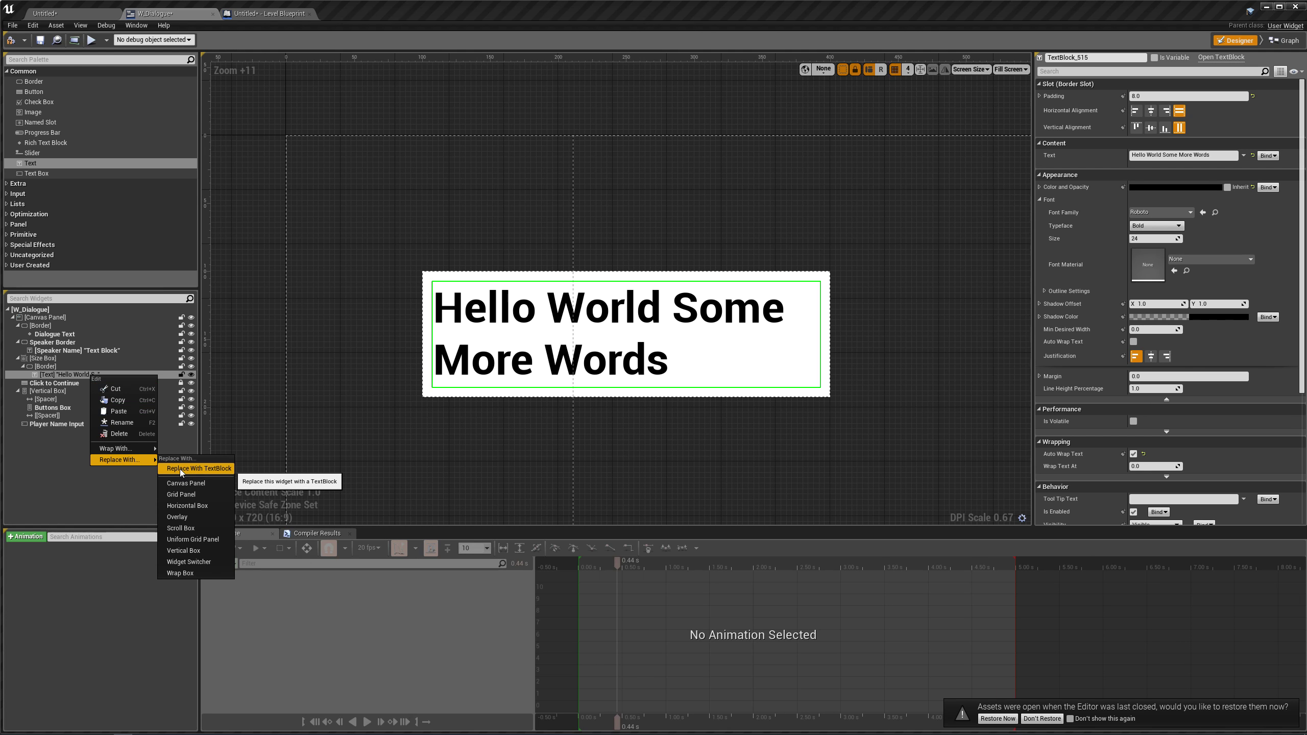
left_click(82, 465)
- Delete the text block and add a Rich Text Block inside the border in its place
left_click(76, 375)
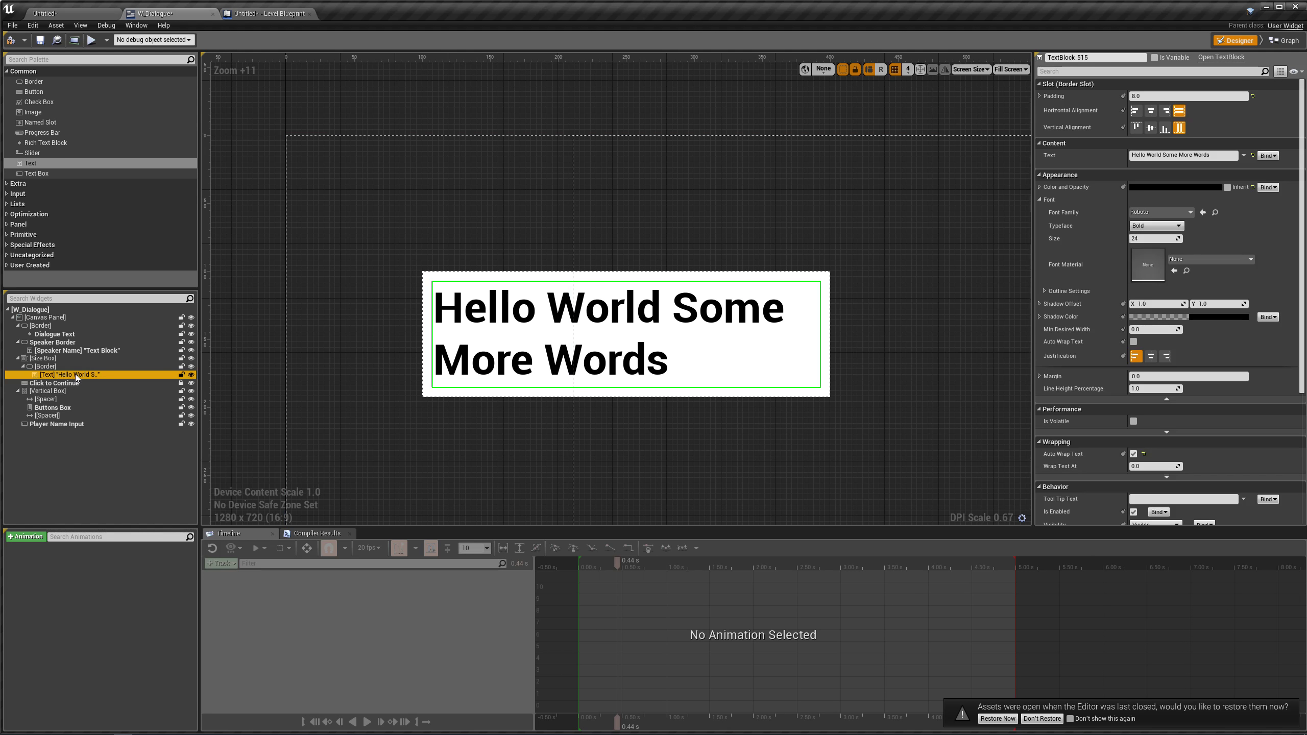
key("Delete")
left_click_drag(51, 144, 89, 368)
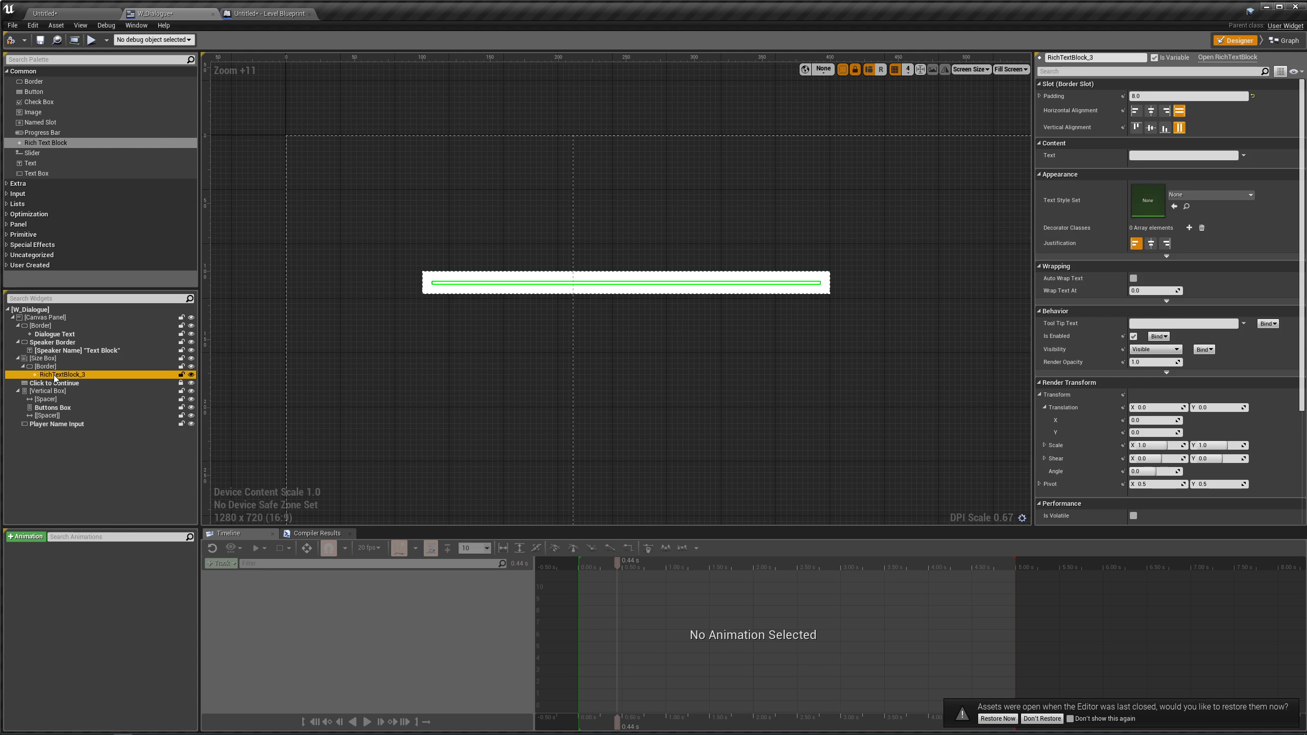
- Rename the rich text block to Notify Text Block and set its Text Style Set to DT_TextStyles
left_click(1110, 58)
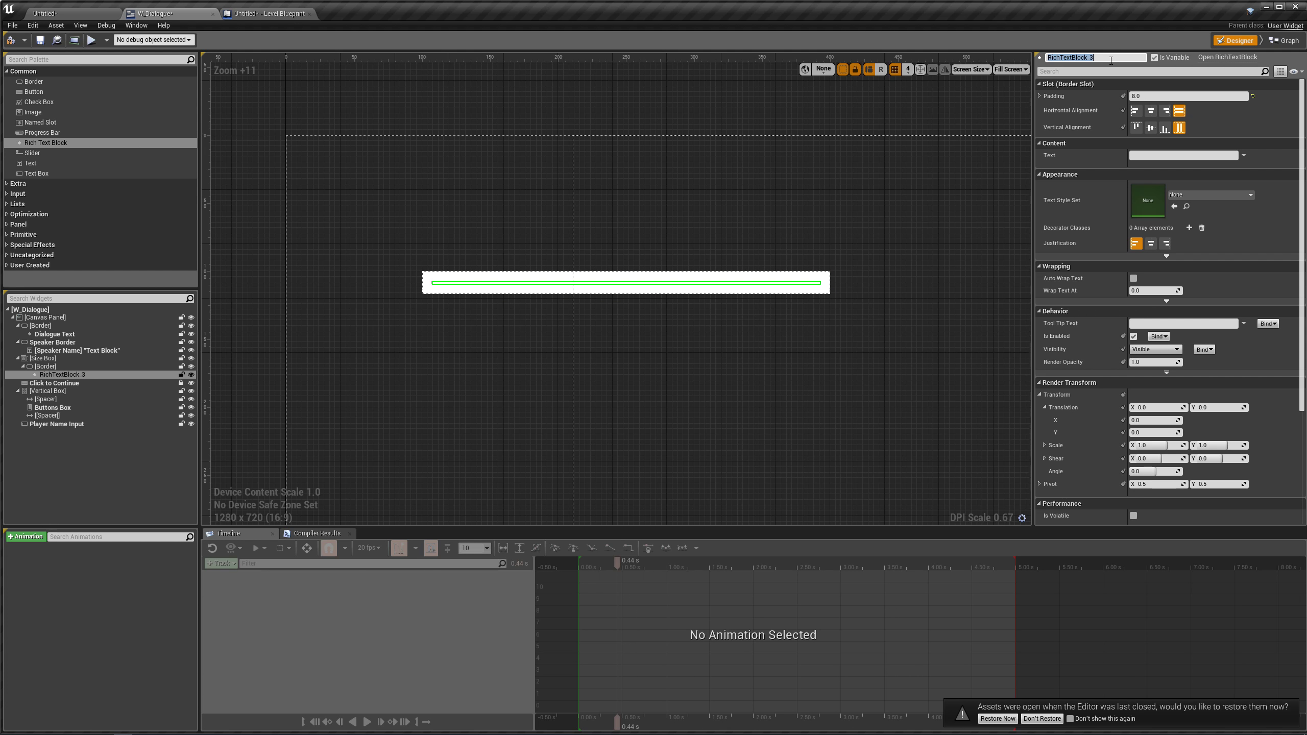
type("Notify Text Block")
key("Return")
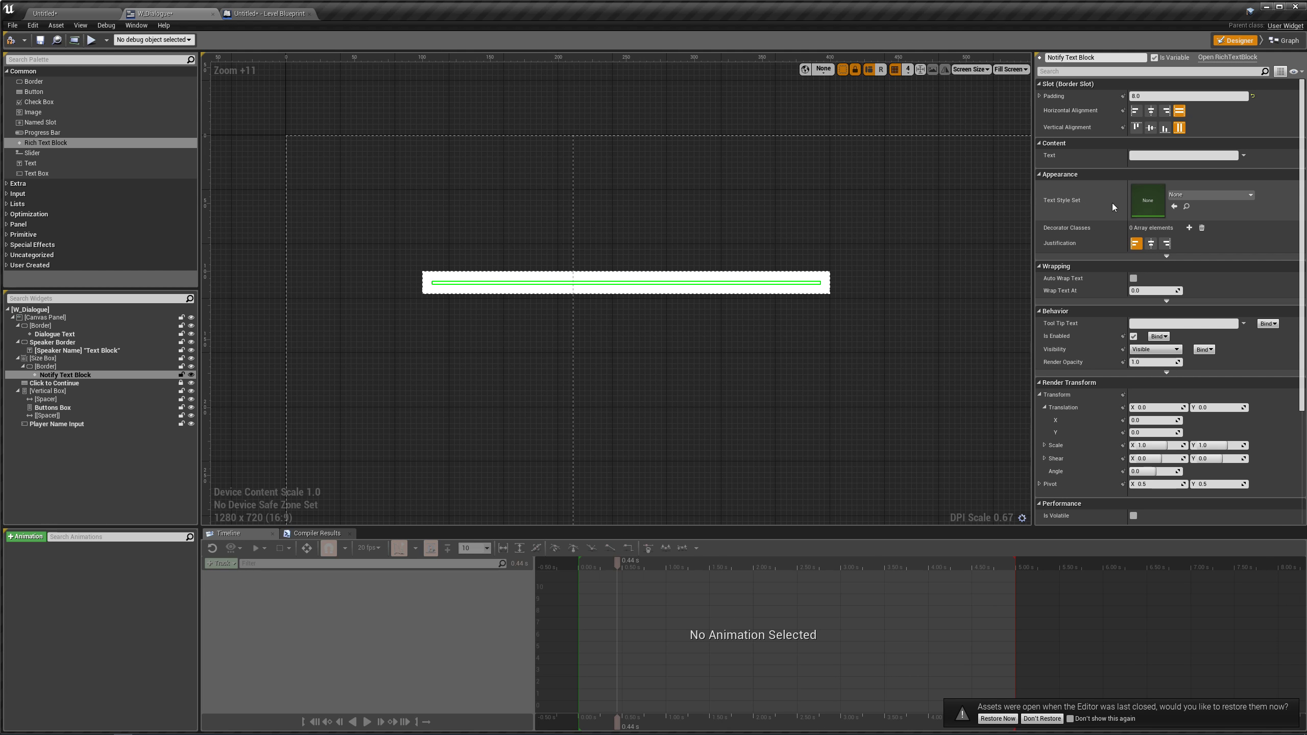
left_click(1198, 195)
left_click(1193, 300)
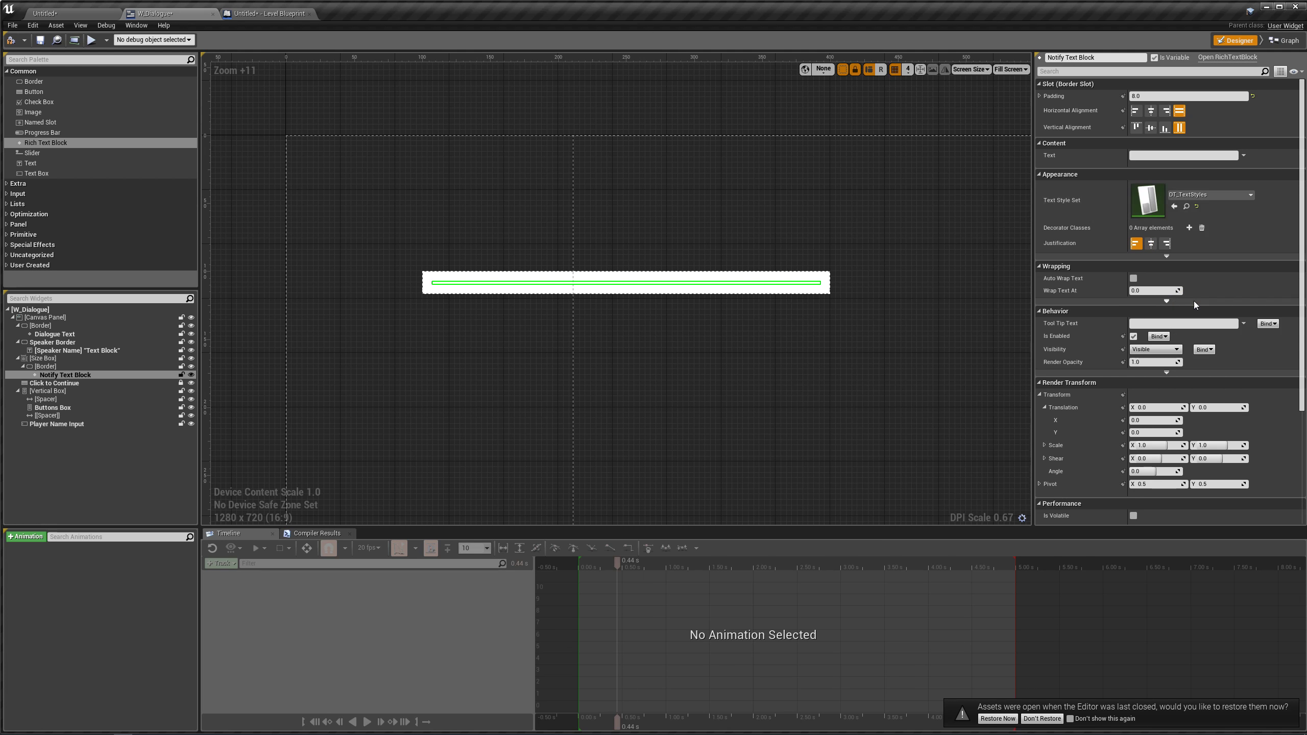
left_click(284, 122)
scroll(288, 131, "down", 12)
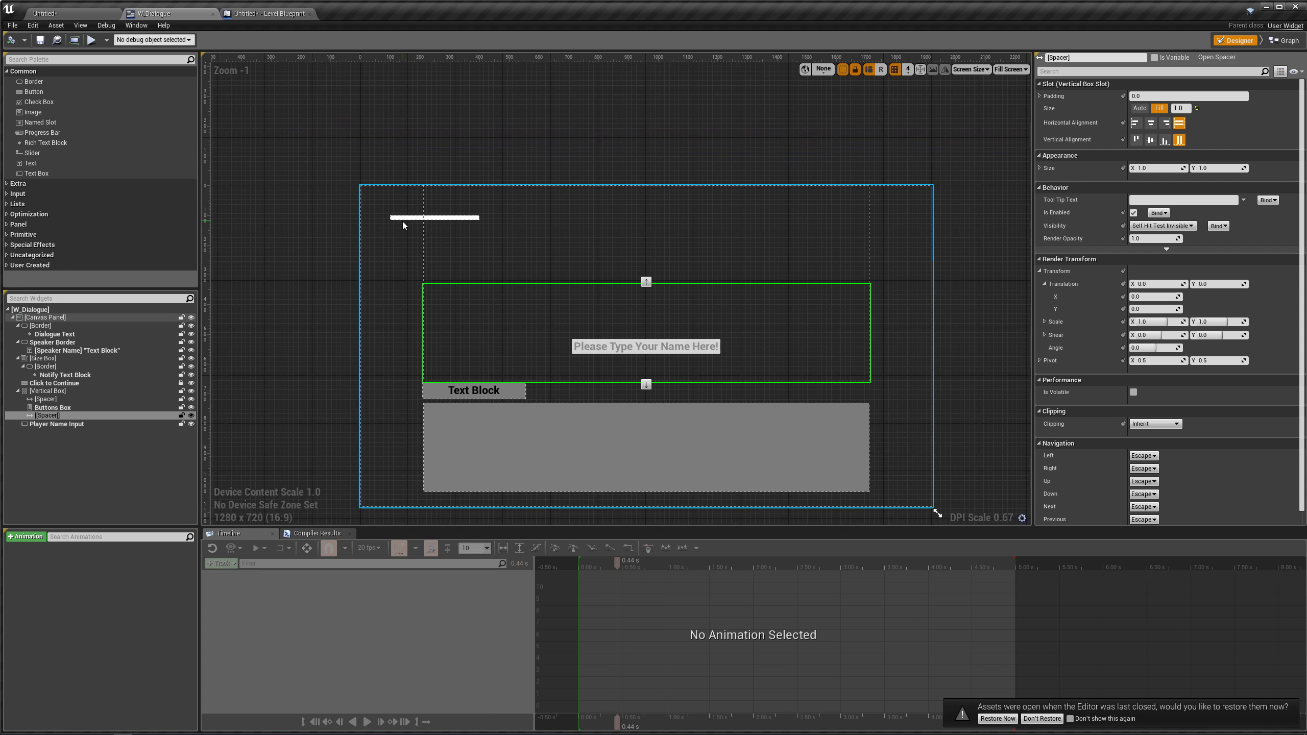
scroll(402, 222, "up", 8)
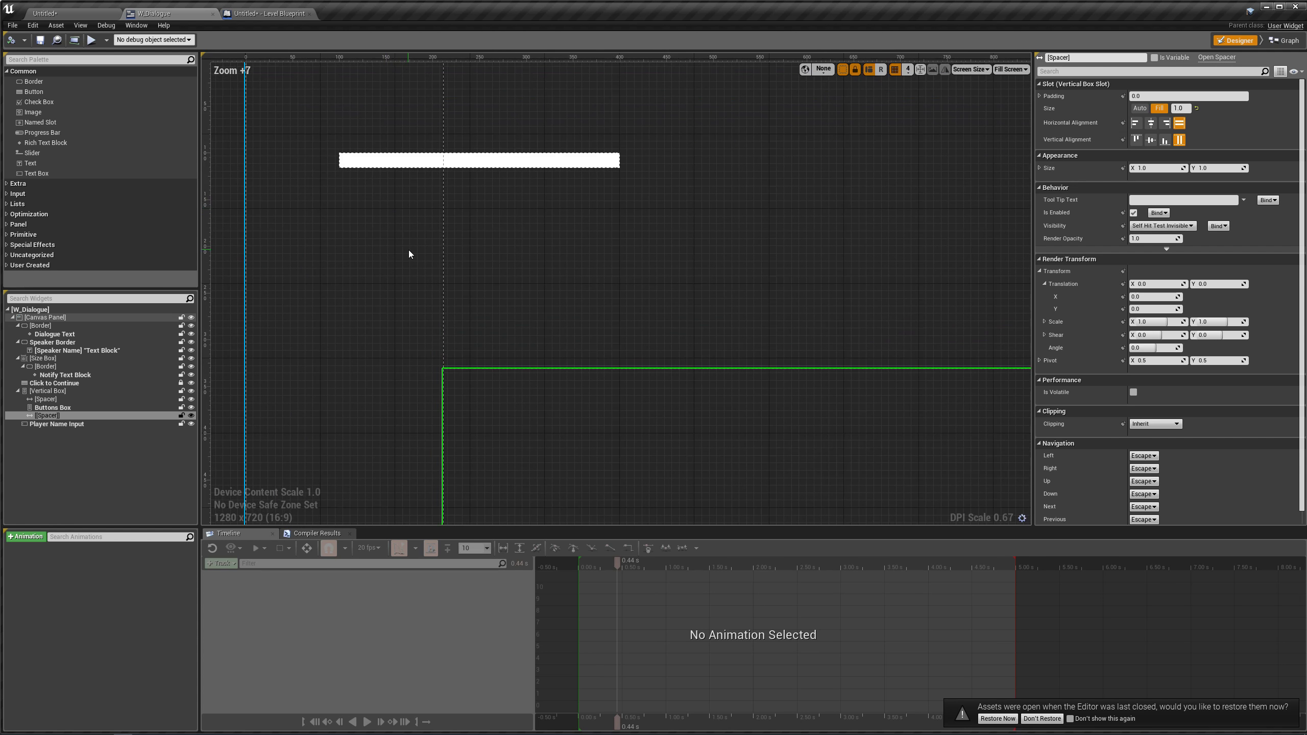
scroll(408, 249, "down", 5)
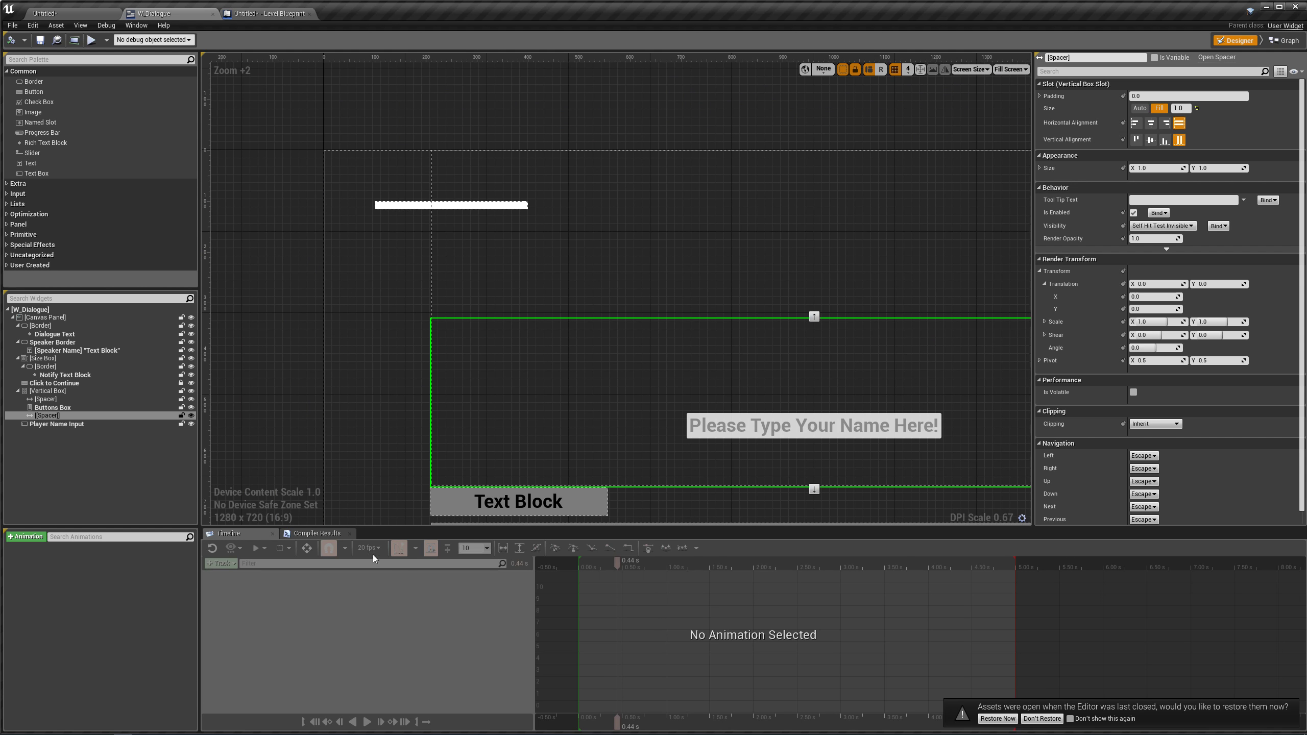
- Create a new widget animation named Notify Animation
left_click(15, 541)
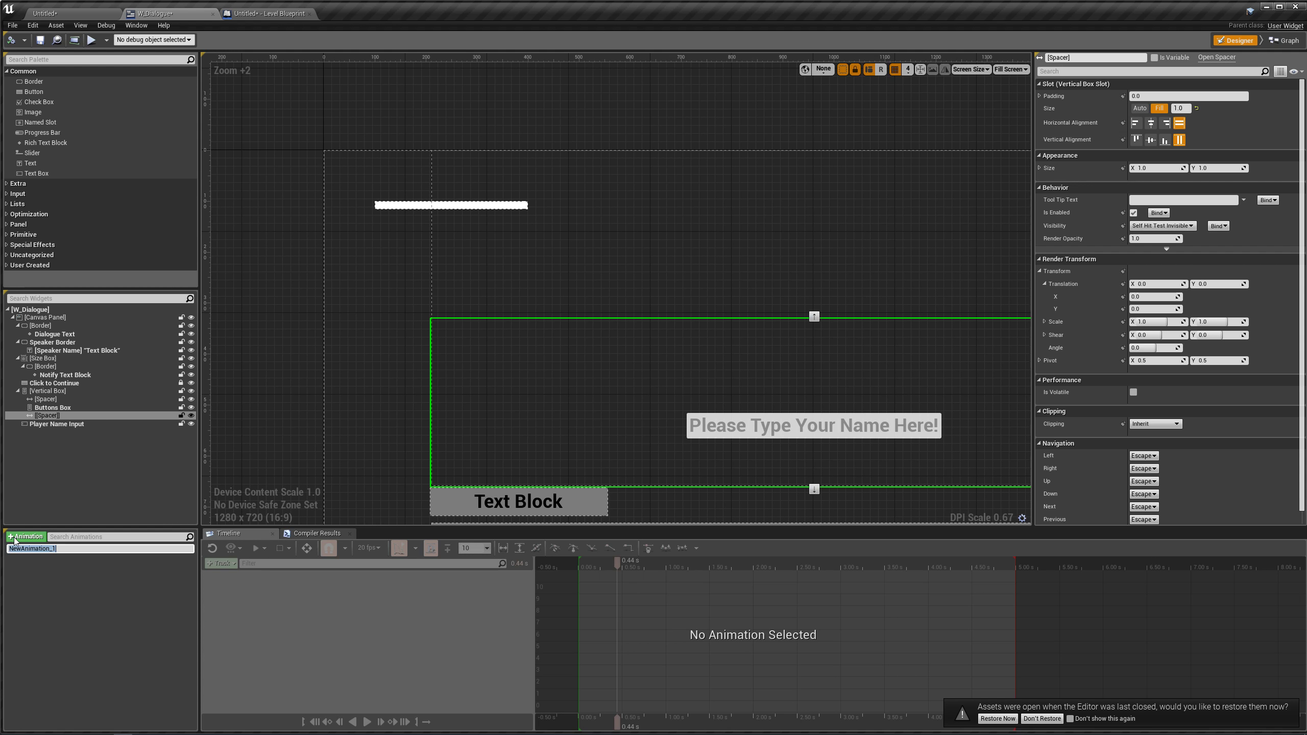
type("Notify Animation")
key("Return")
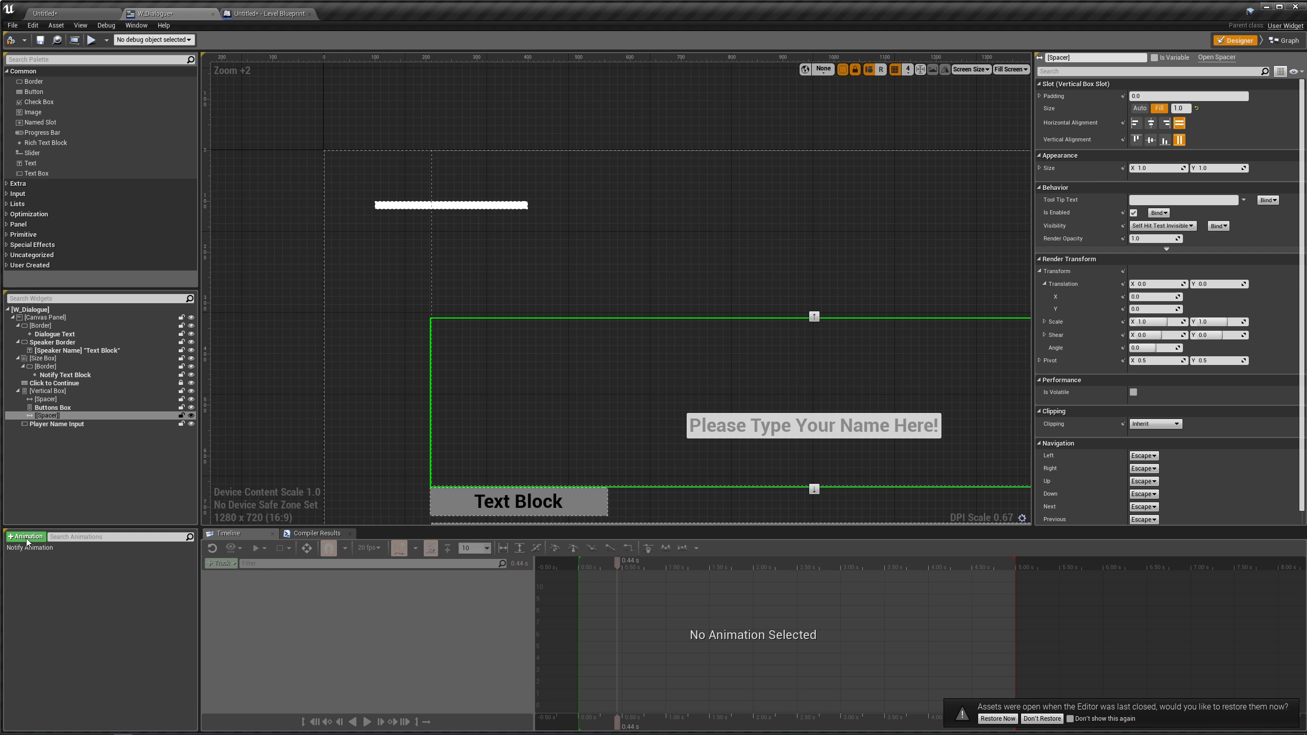
- Open Notify Animation in the timeline and place its playhead at 0.00 s
left_click(27, 548)
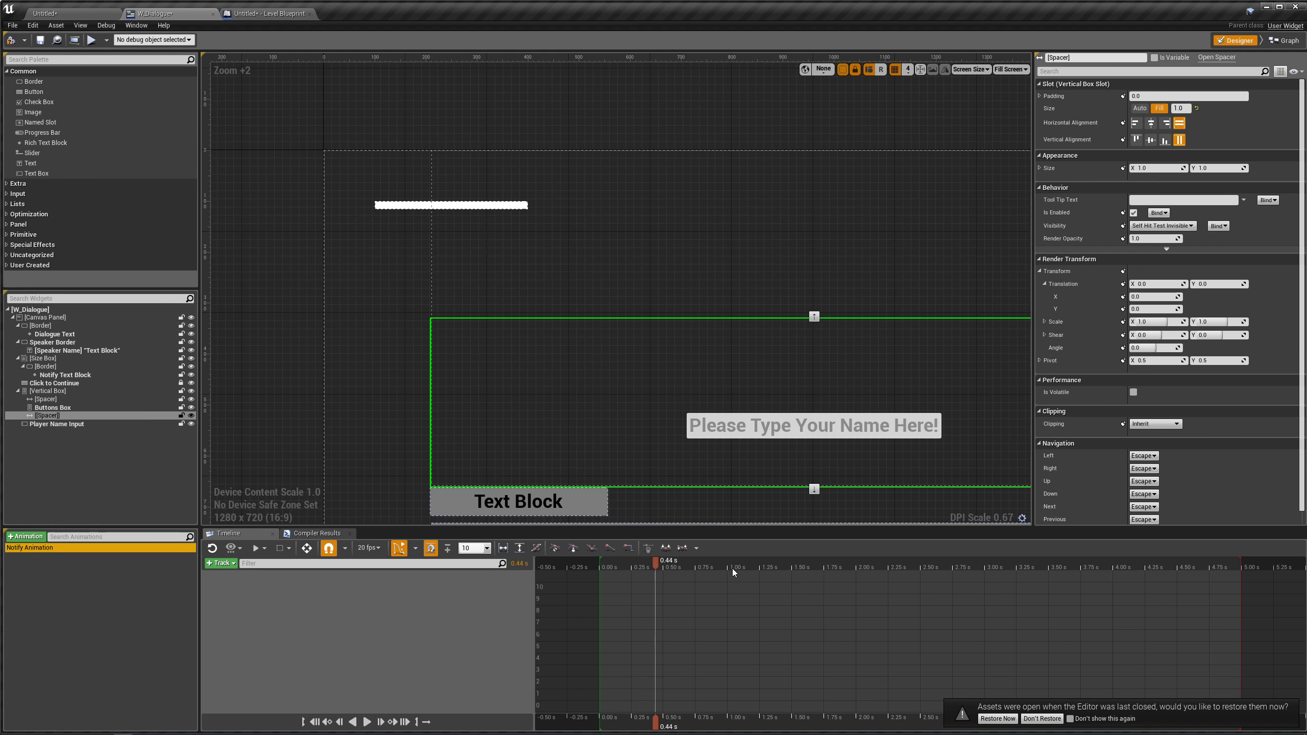
scroll(765, 618, "down", 4)
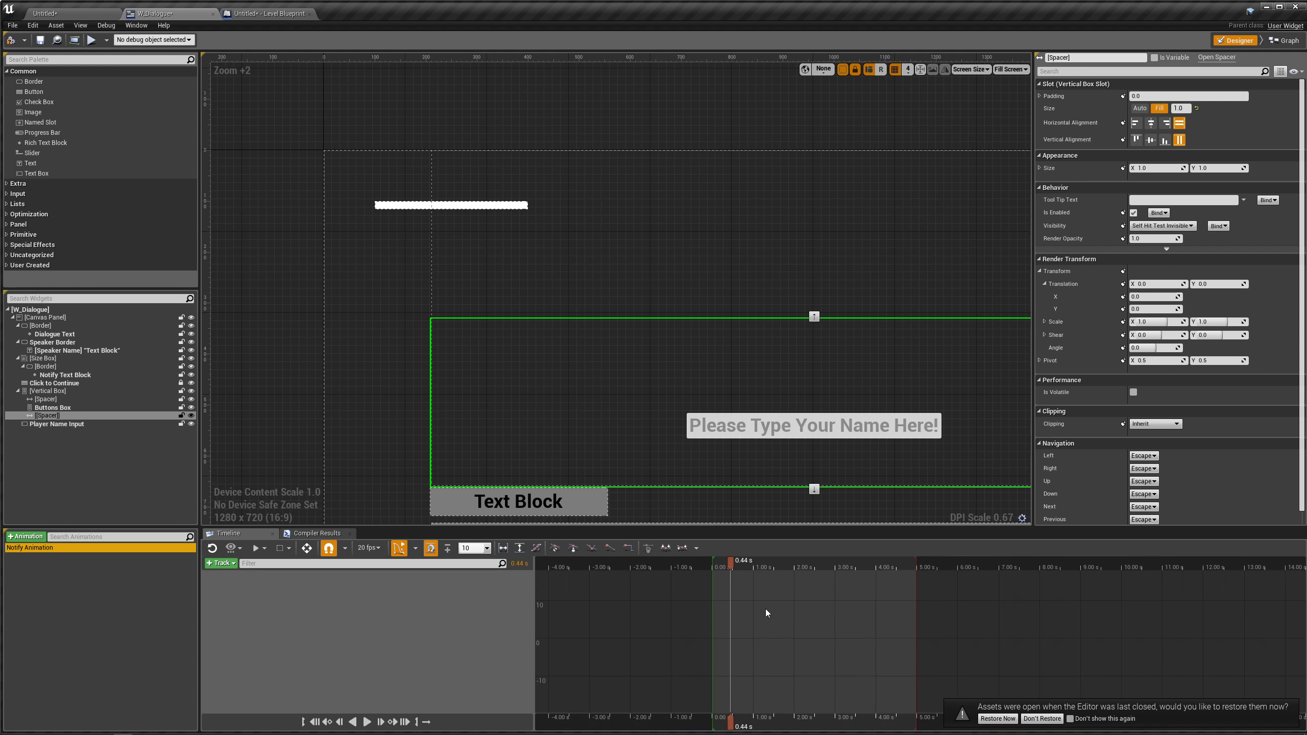
scroll(770, 610, "up", 3)
scroll(769, 610, "down", 4)
scroll(771, 611, "up", 4)
scroll(772, 612, "down", 3)
scroll(772, 617, "up", 2)
scroll(772, 617, "down", 3)
mouse_move(807, 617)
right_mouse_down()
mouse_move(1036, 616)
mouse_move(839, 637)
mouse_move(786, 628)
right_mouse_up()
scroll(719, 598, "up", 2)
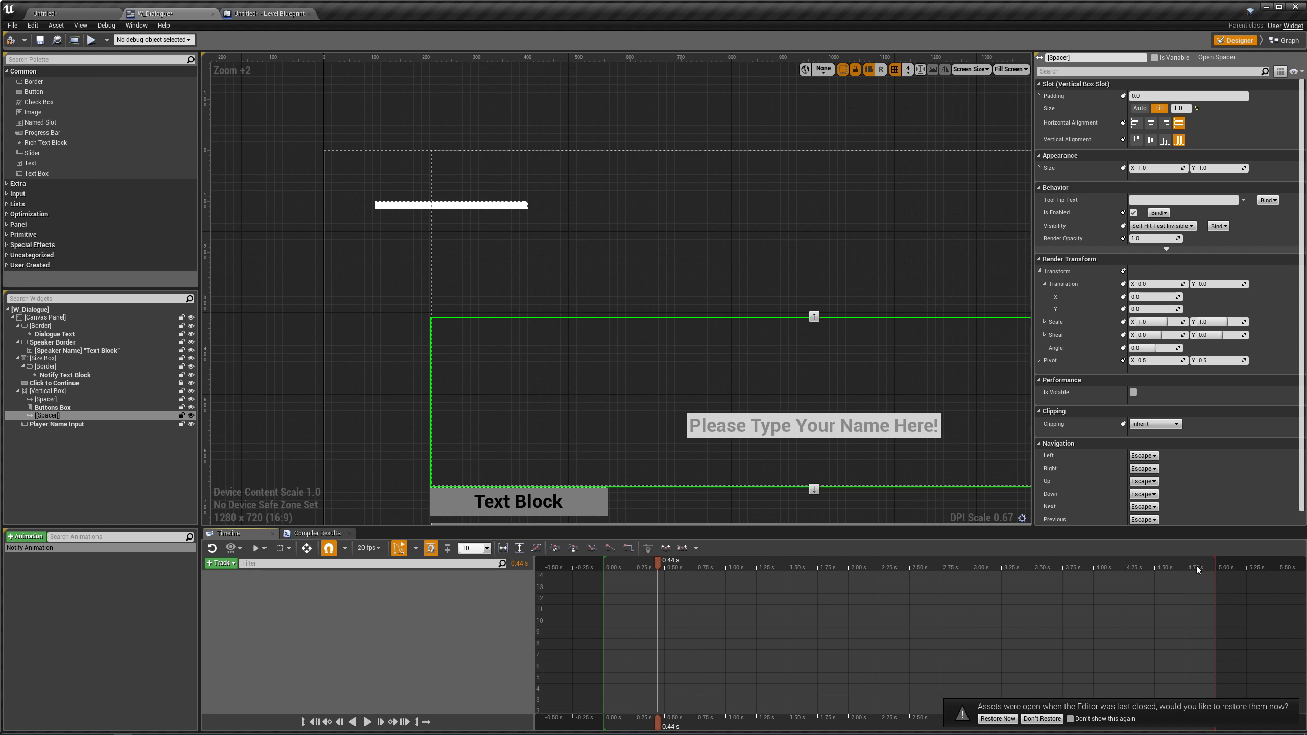
left_click_drag(658, 566, 866, 566)
left_click_drag(945, 574, 1123, 576)
left_click_drag(1038, 580, 605, 577)
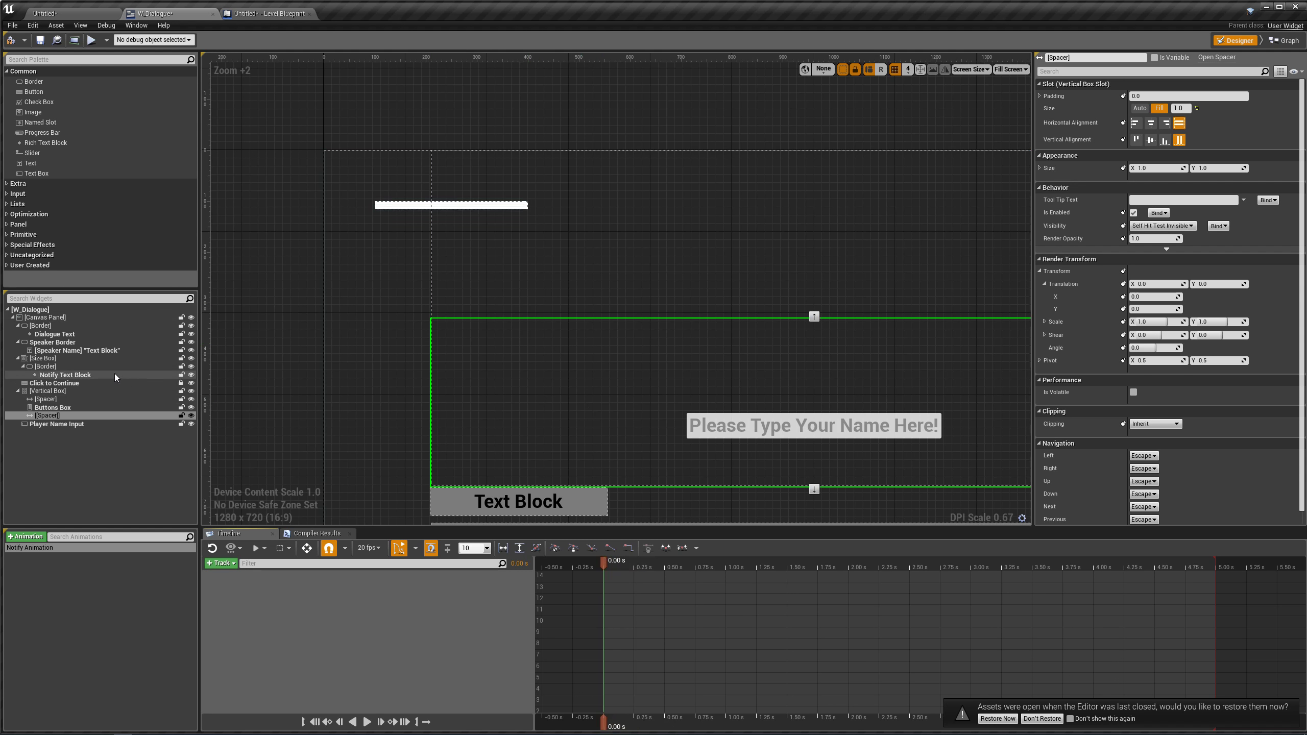
- Key the size box's Render Opacity at 0 at both 0.00 s and 1.50 s, and end the animation at 1.50 s
left_click(70, 356)
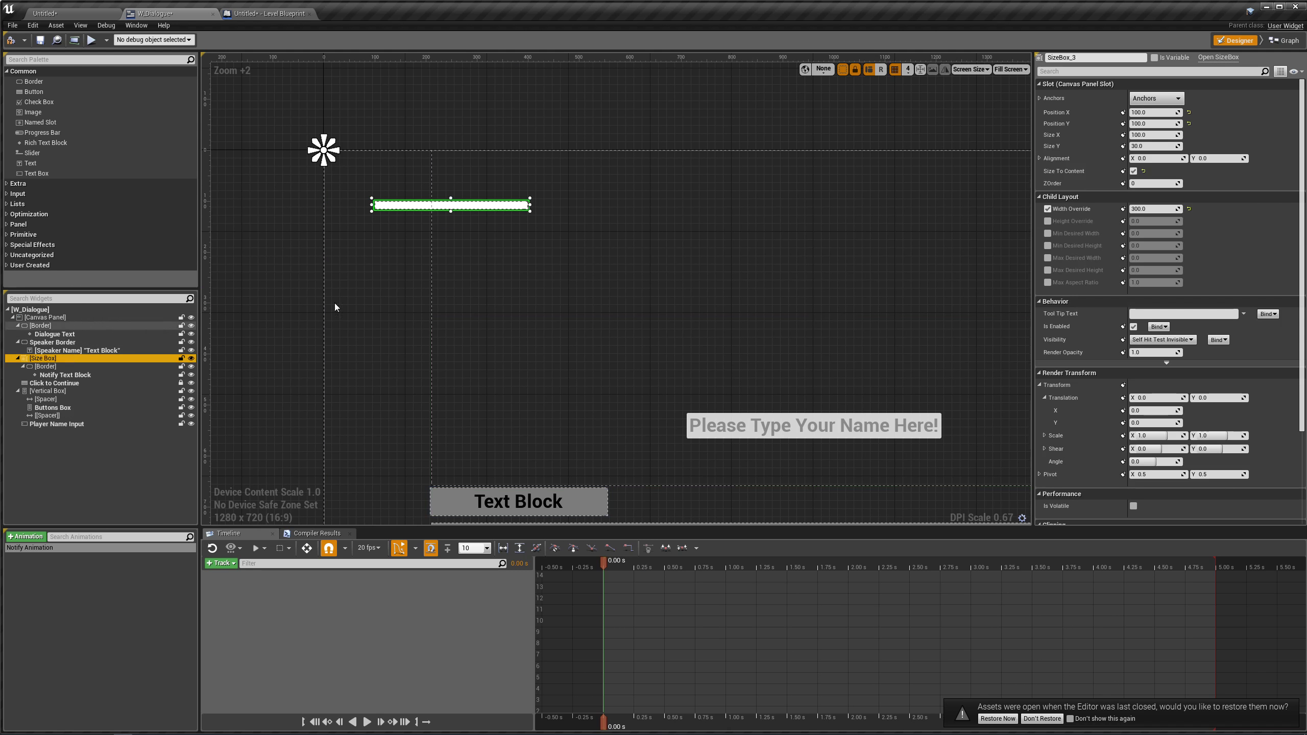
left_click(1153, 352)
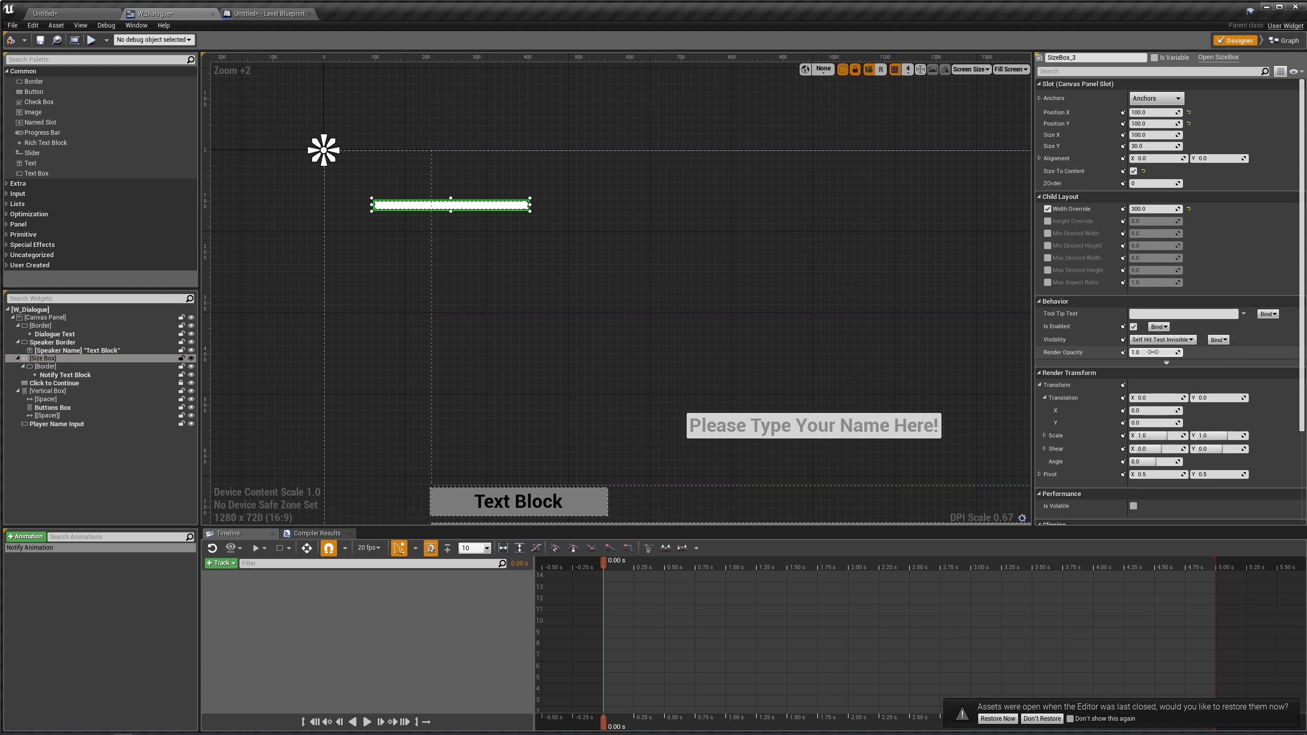
type("0")
key("Return")
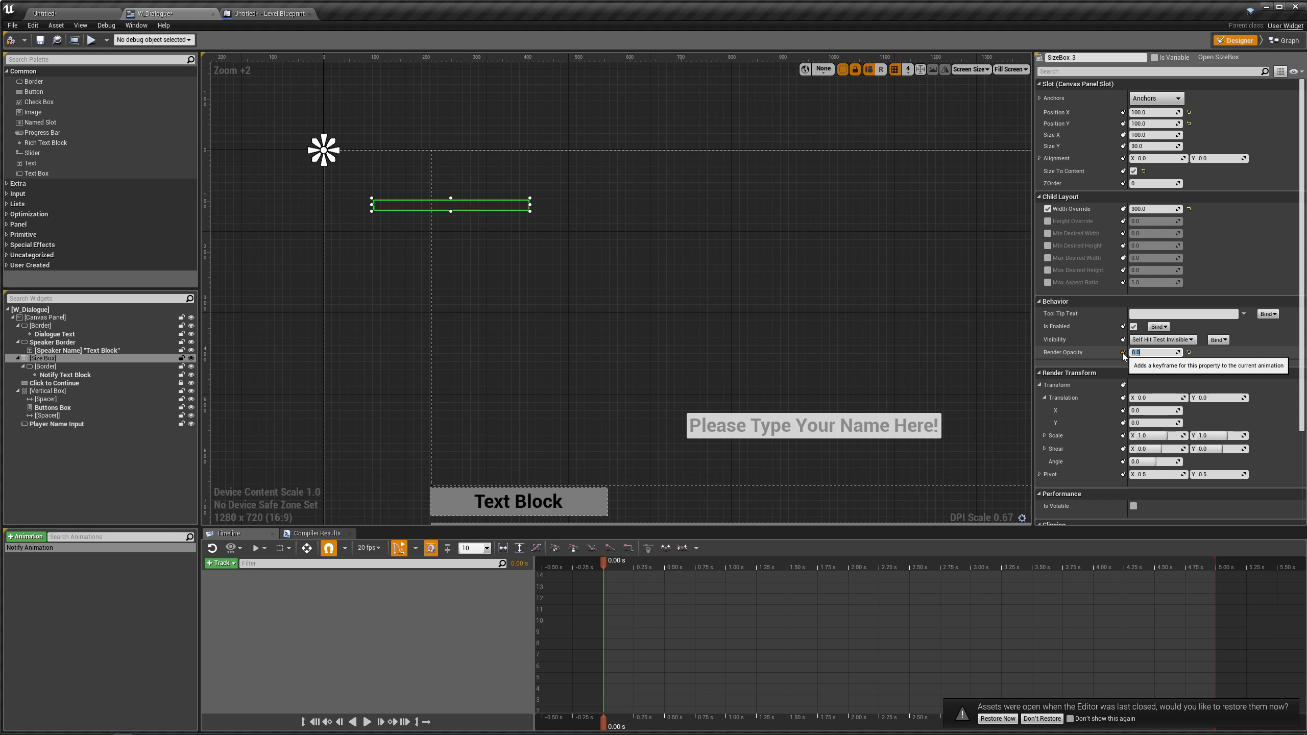
left_click(1123, 354)
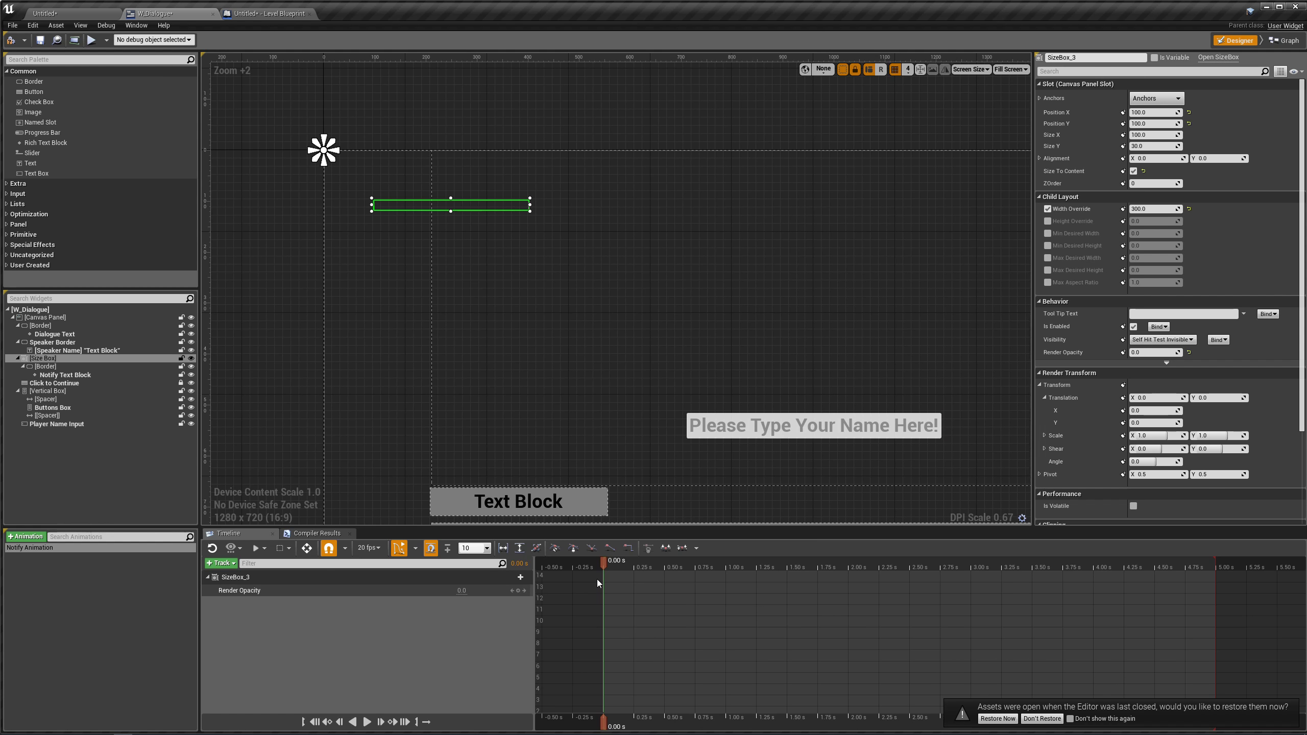
left_click_drag(604, 564, 786, 560)
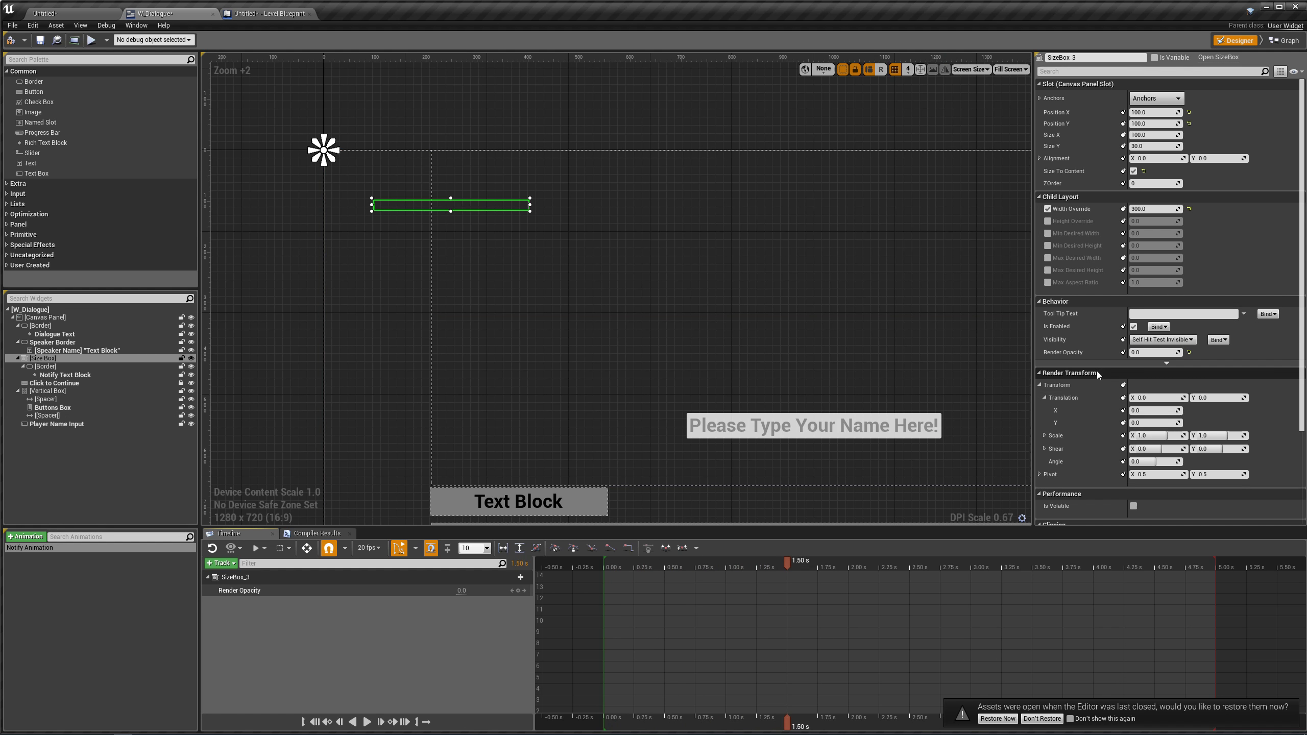
left_click(1123, 353)
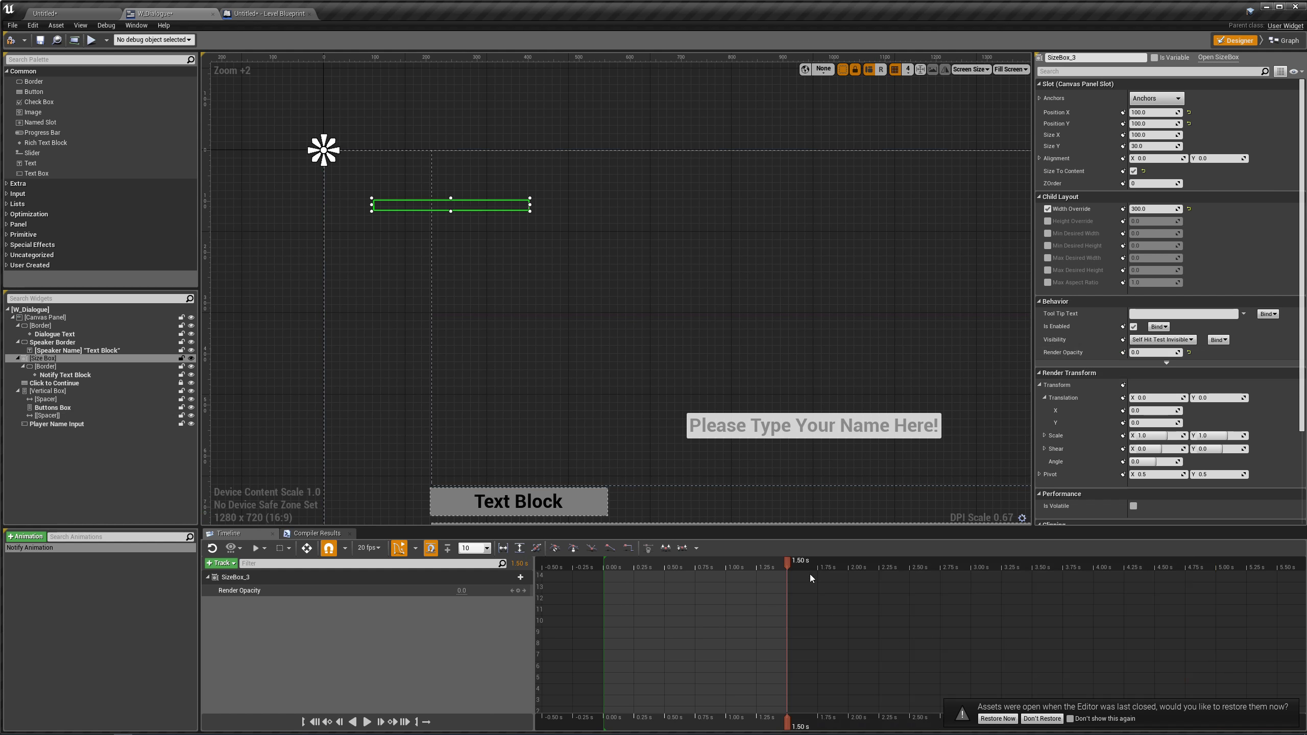
- Key the size box's Render Opacity at 1 at 0.25 s to fade the notification in
left_click_drag(786, 563, 683, 576)
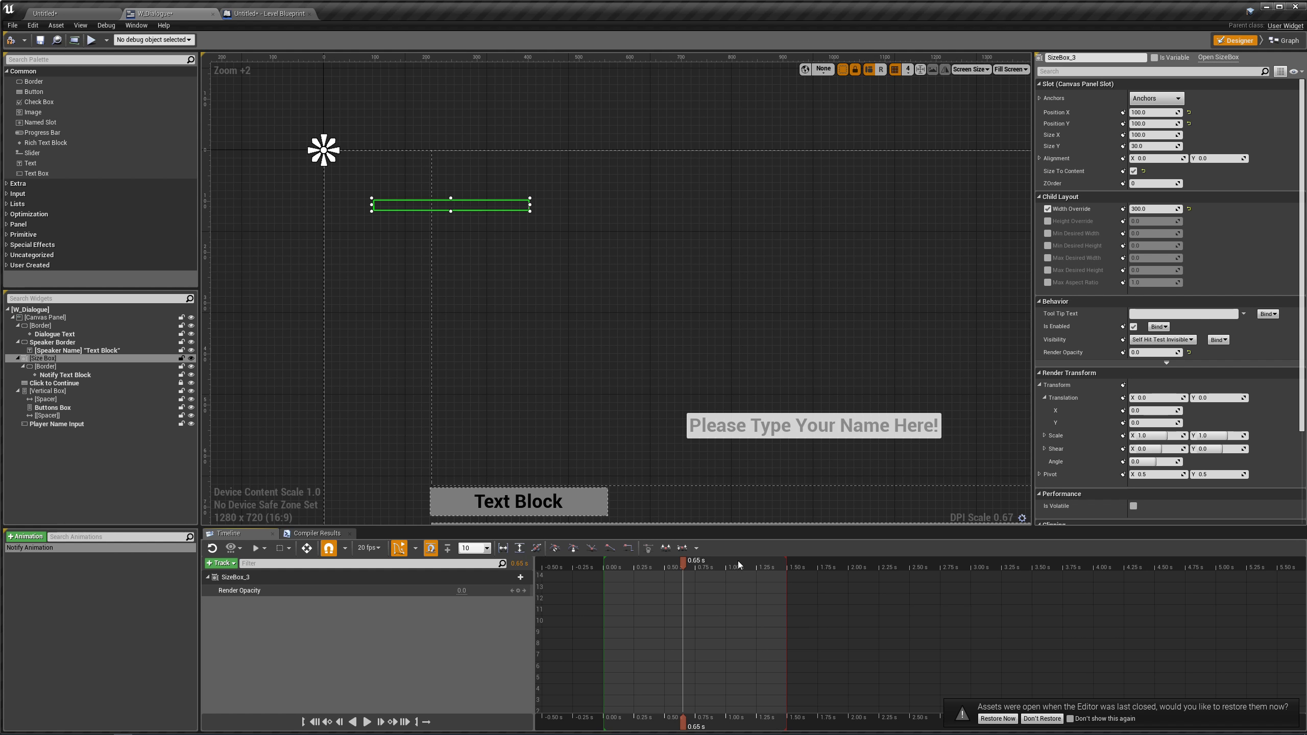
left_click_drag(683, 563, 648, 562)
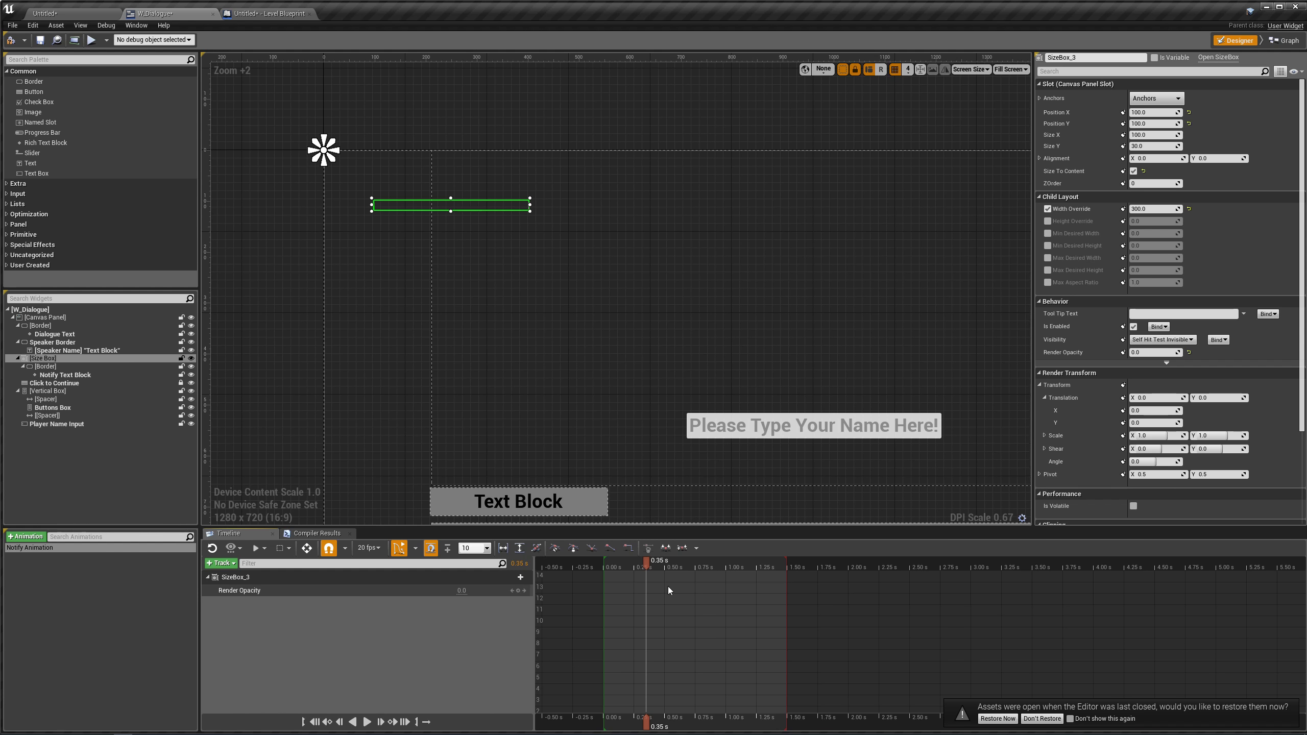
scroll(800, 599, "up", 3)
right_click_drag(622, 605, 791, 594)
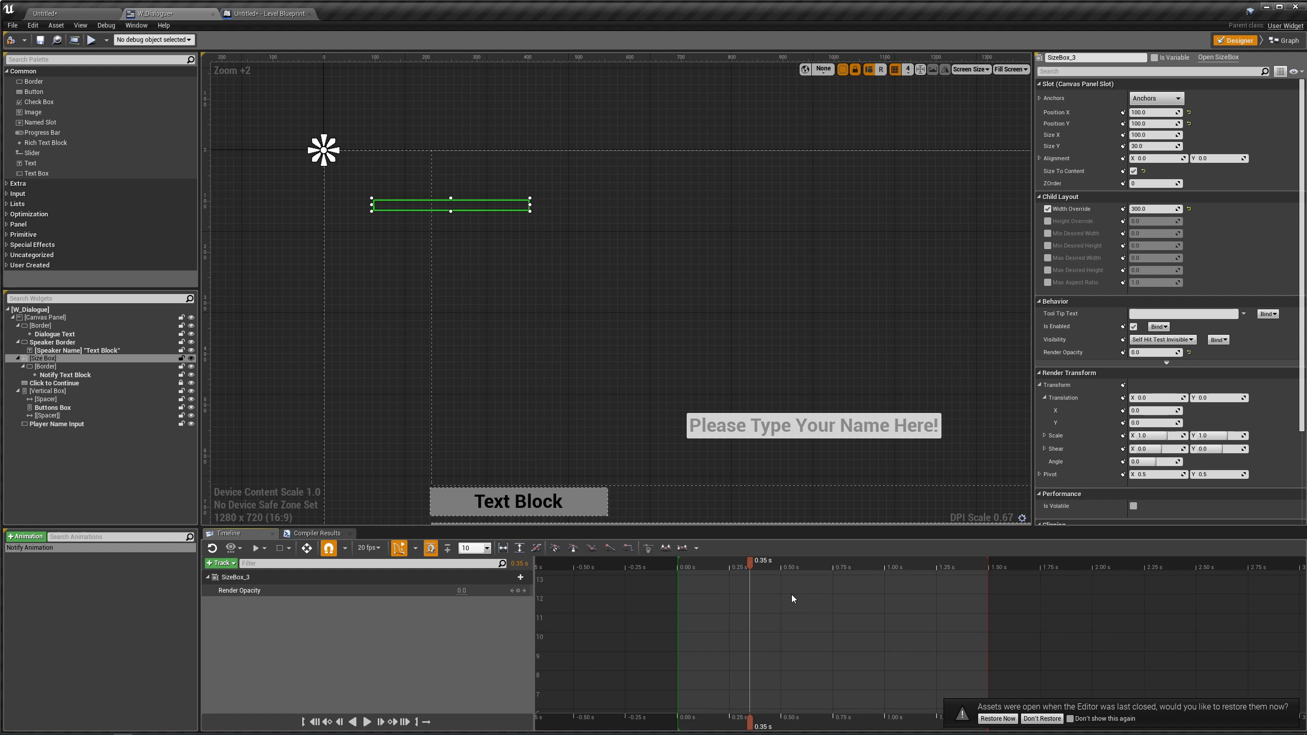
left_click_drag(750, 563, 729, 570)
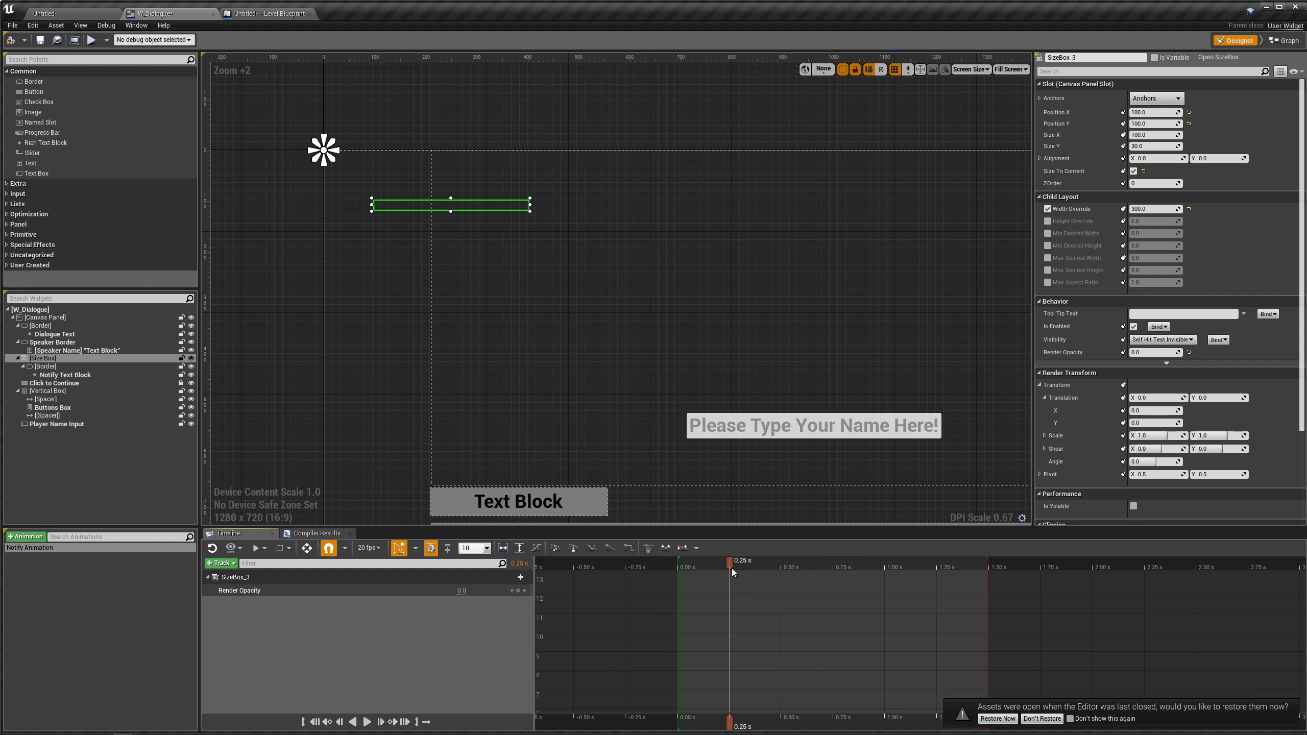
left_click(1147, 352)
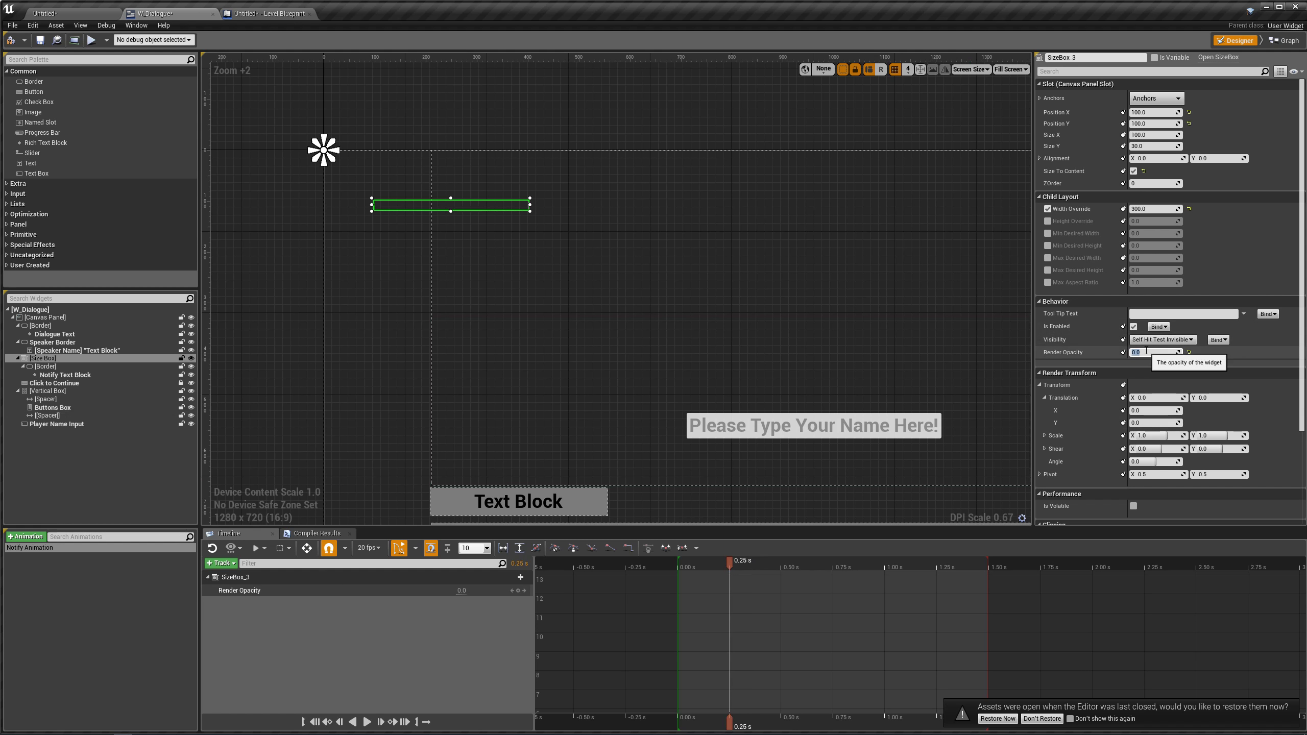
type("1")
key("Return")
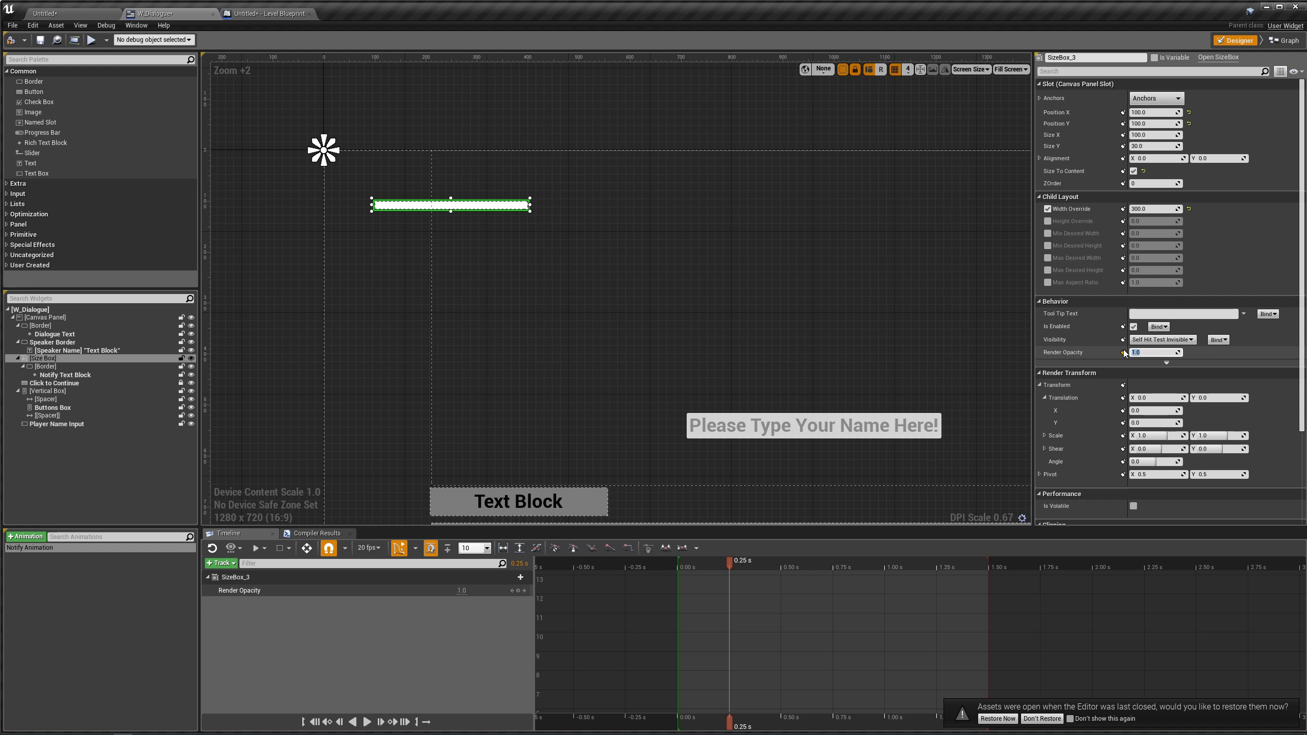
- Key the size box's Render Opacity at 1 at 1.25 s so the fade-out starts there
left_click_drag(727, 564, 939, 564)
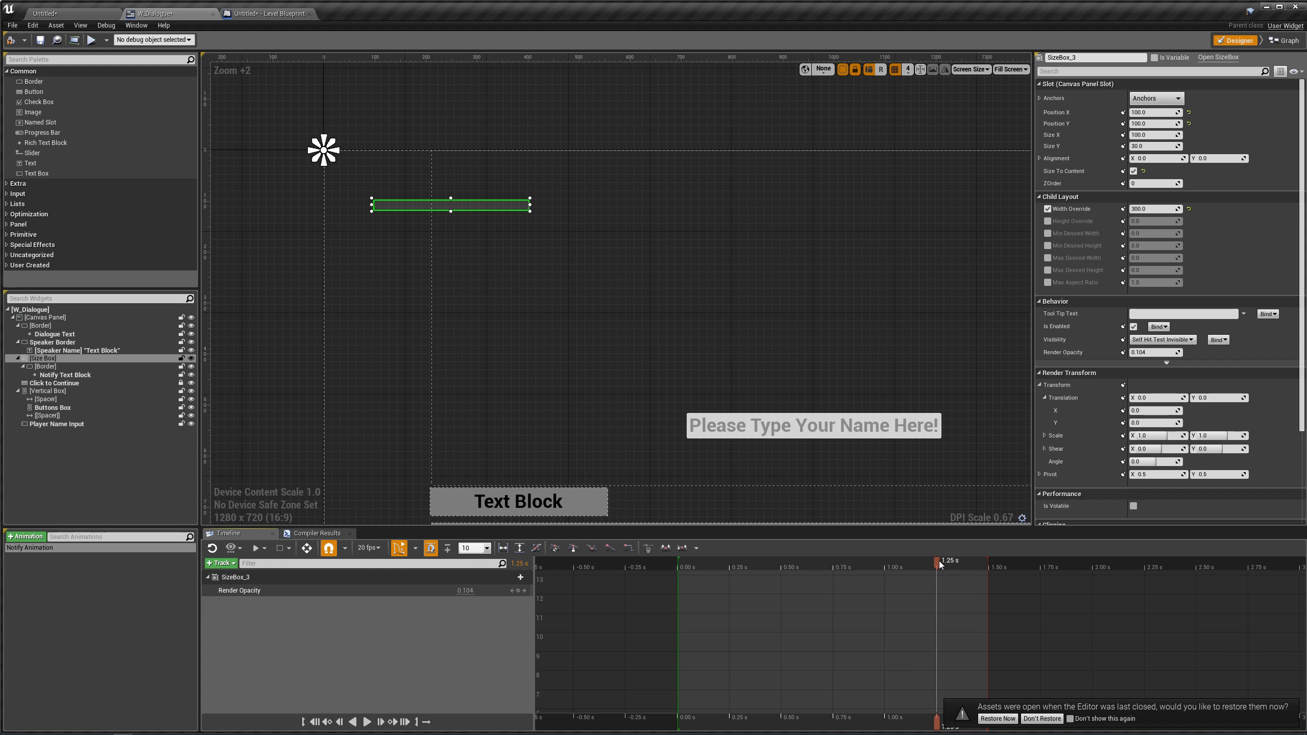
left_click(1146, 351)
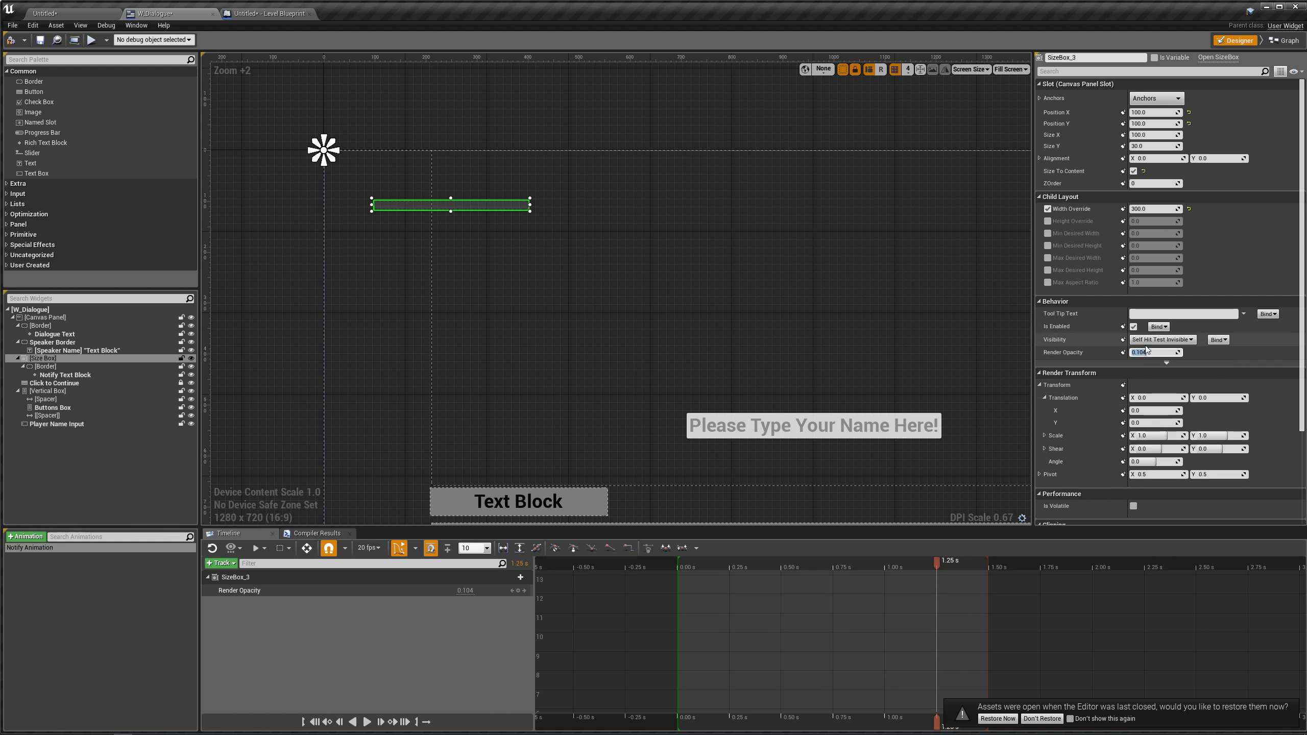
type("1")
key("Return")
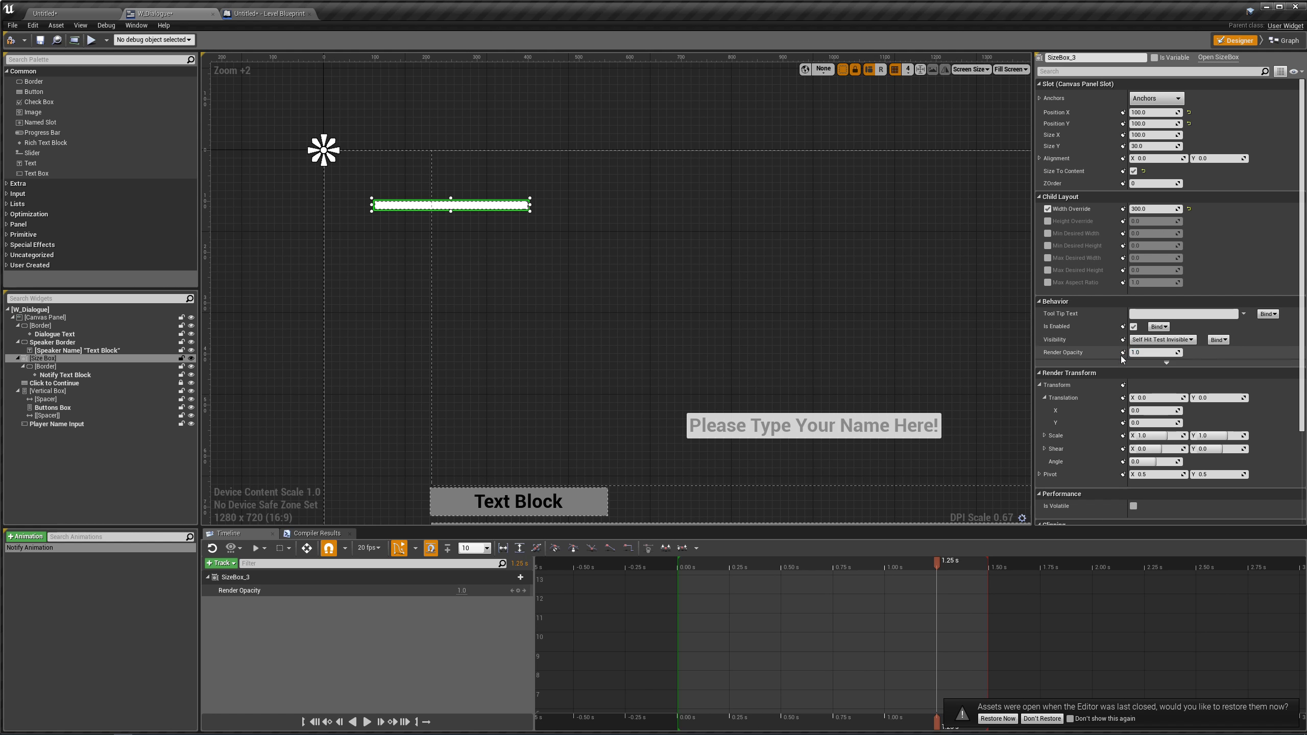
- Scrub back to 0.00 s and examine the Render Opacity track as keyframes and as a curve
left_click_drag(935, 565, 739, 566)
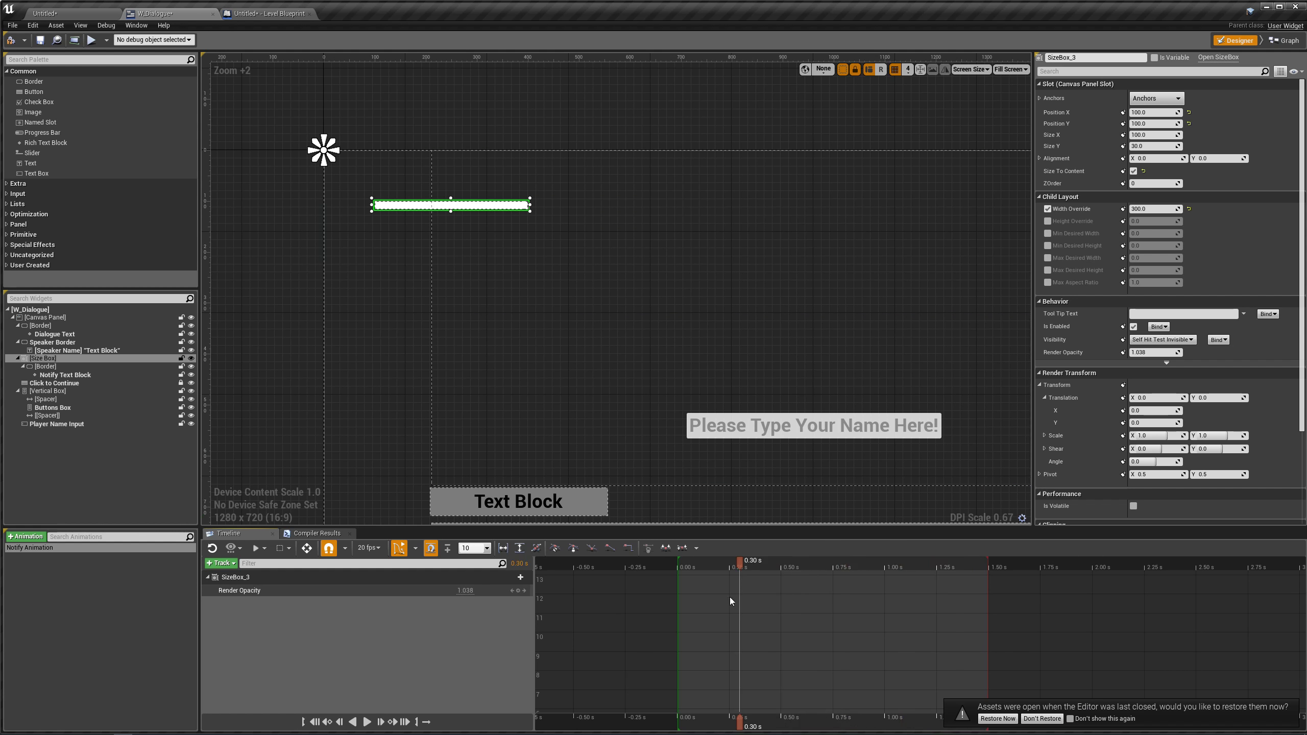
left_click(241, 591)
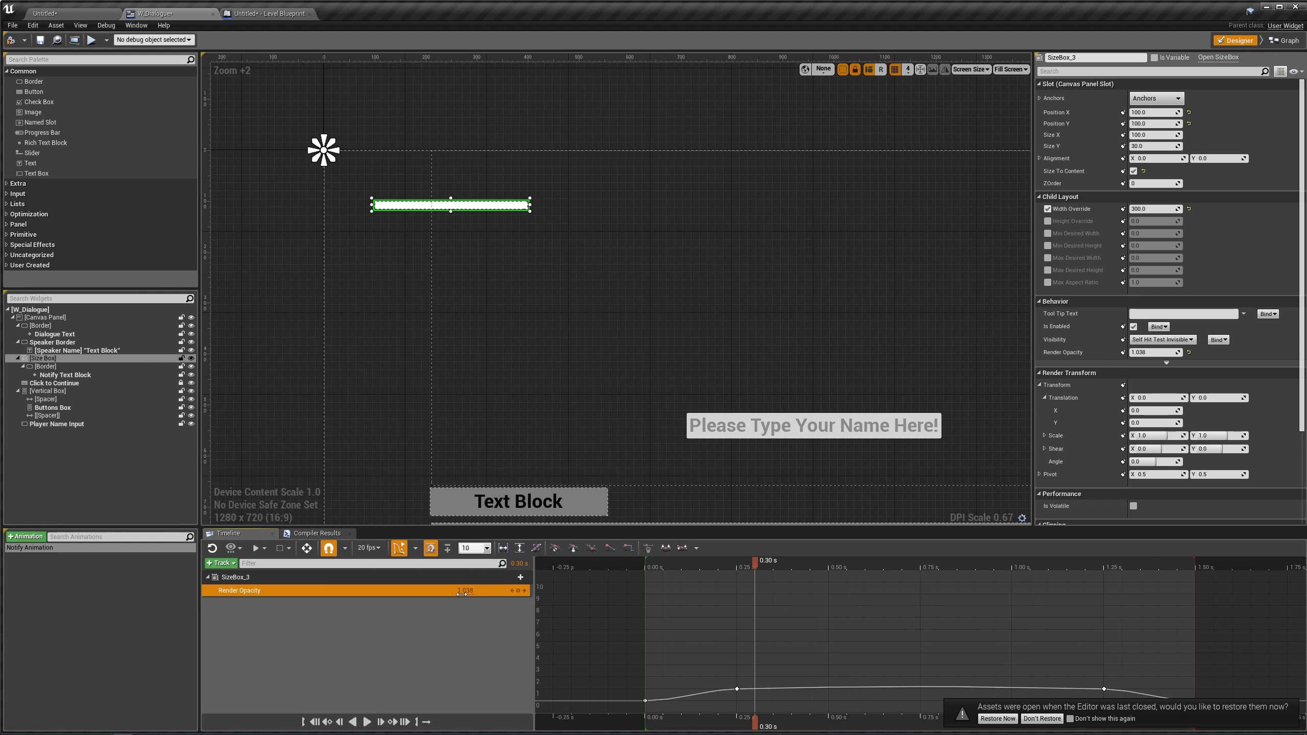
left_click(399, 548)
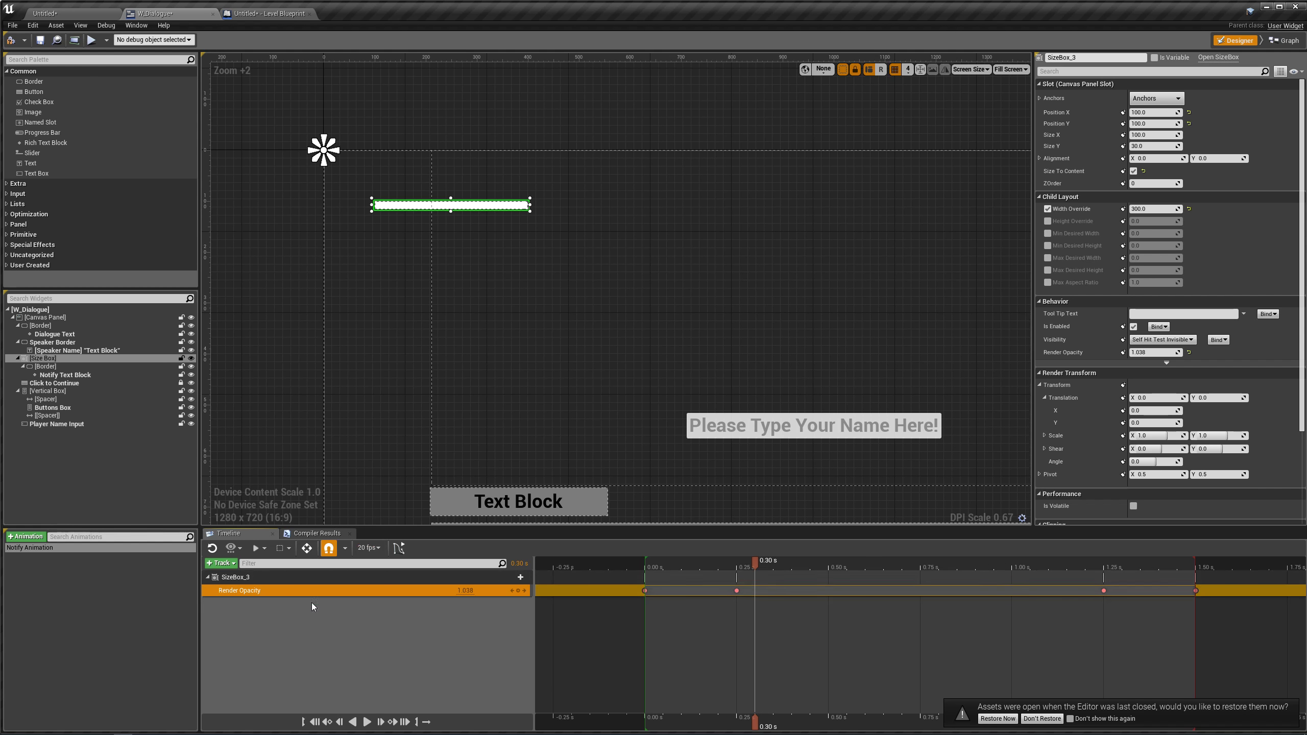
left_click_drag(757, 562, 639, 589)
left_click(643, 591)
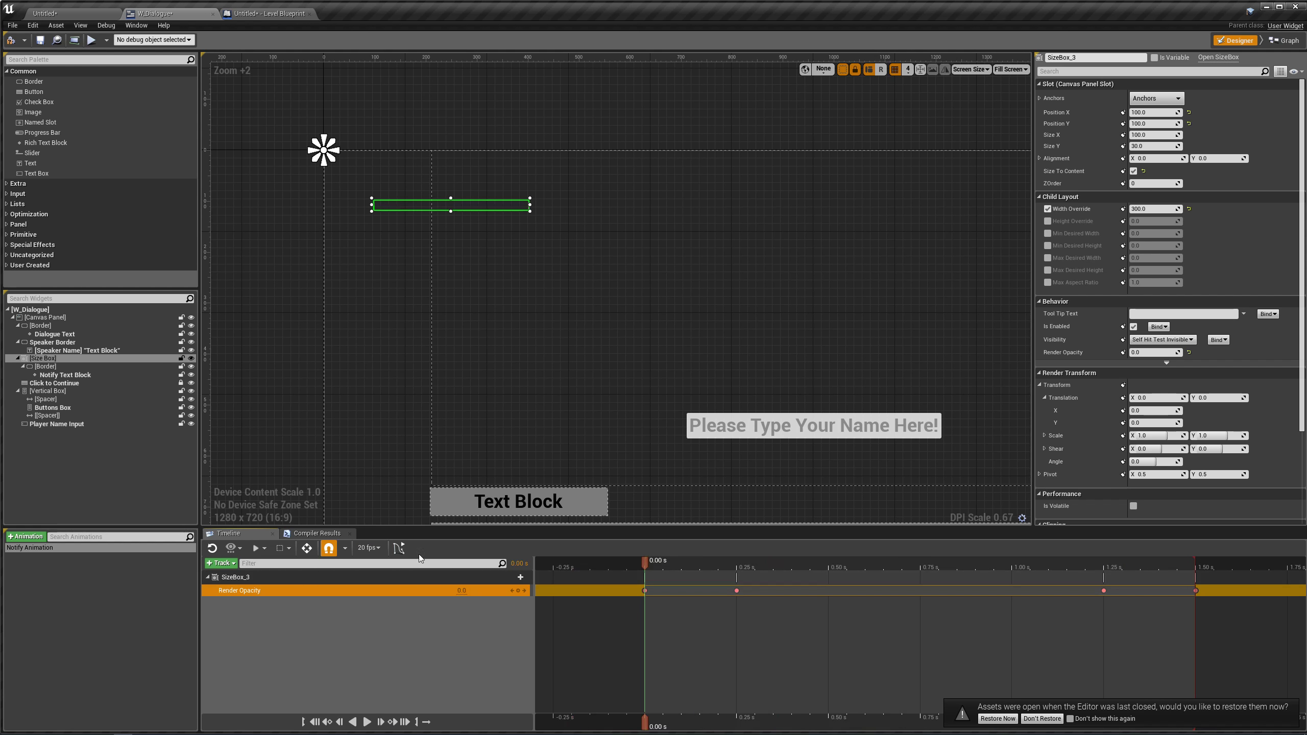
left_click(397, 551)
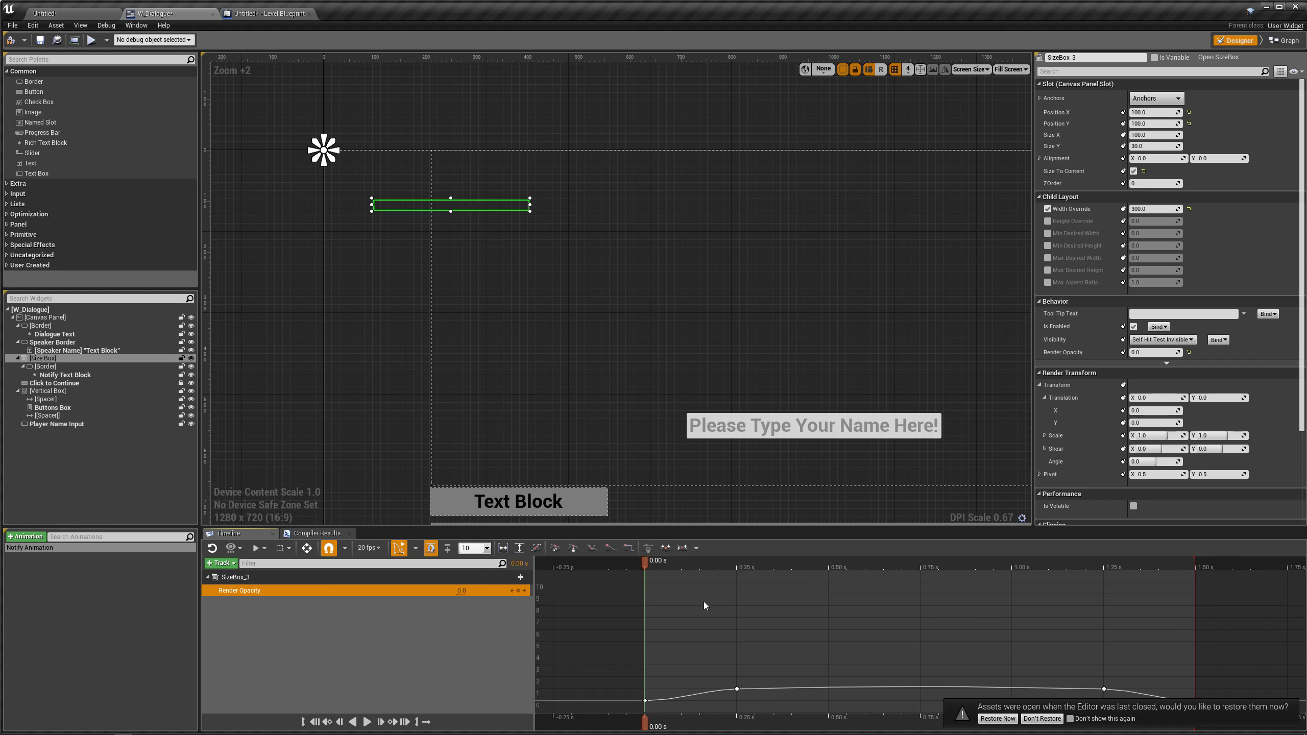
- Select the keys on the Render Opacity curve and set their interpolation to Linear
right_click_drag(725, 638, 602, 629)
scroll(758, 592, "up", 5)
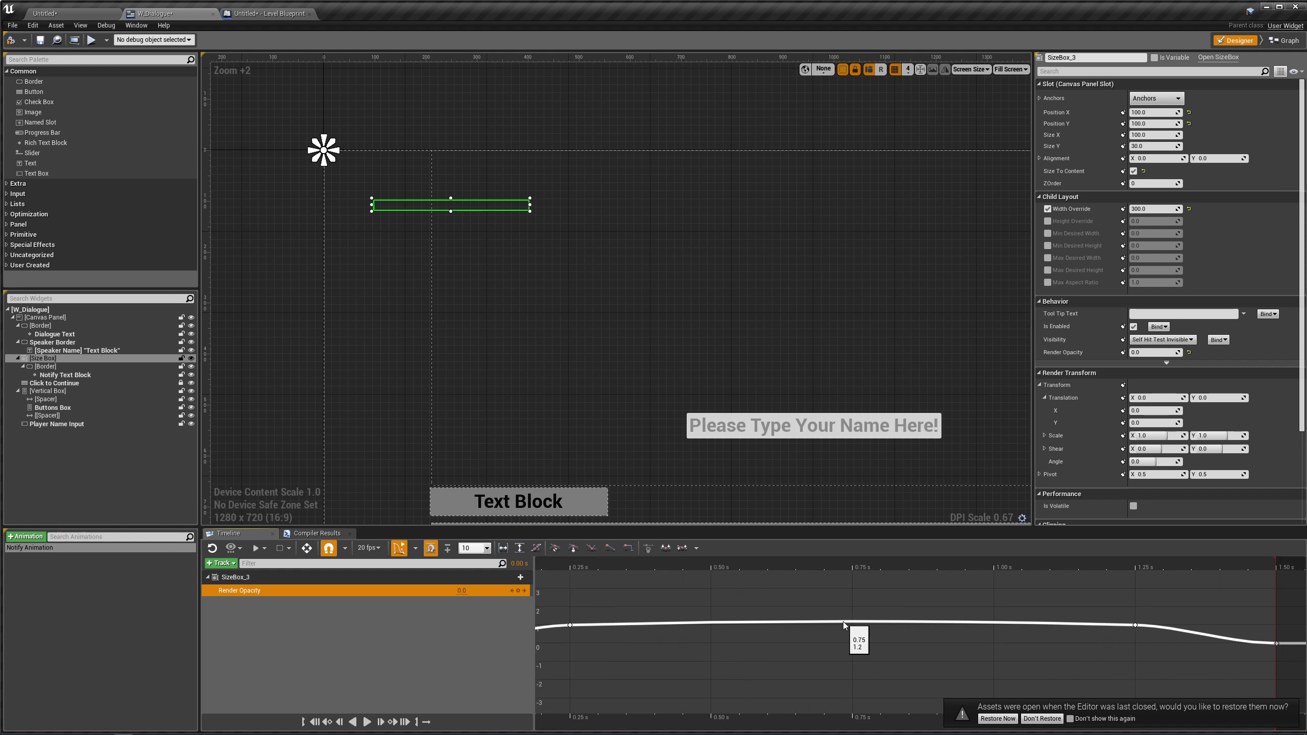
right_click_drag(749, 636, 869, 623)
scroll(869, 623, "down", 2)
left_click_drag(1047, 610, 537, 580)
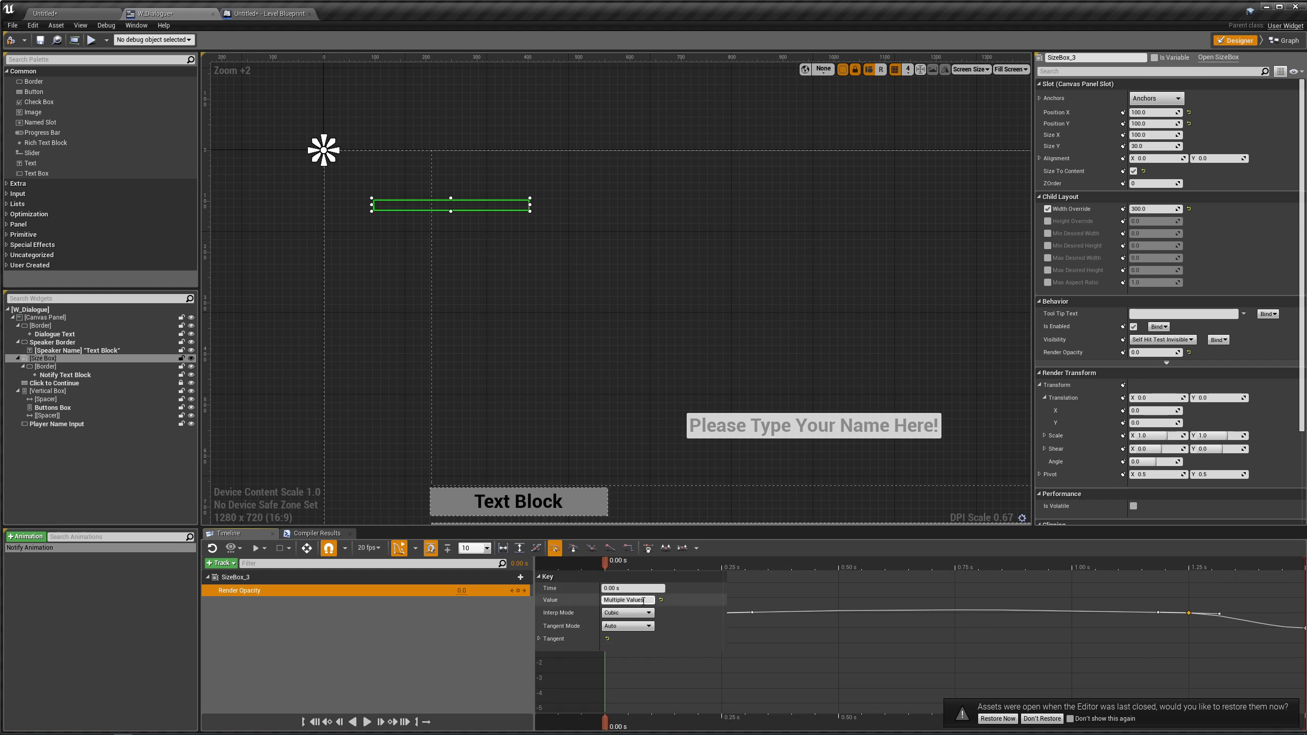
right_click(1189, 615)
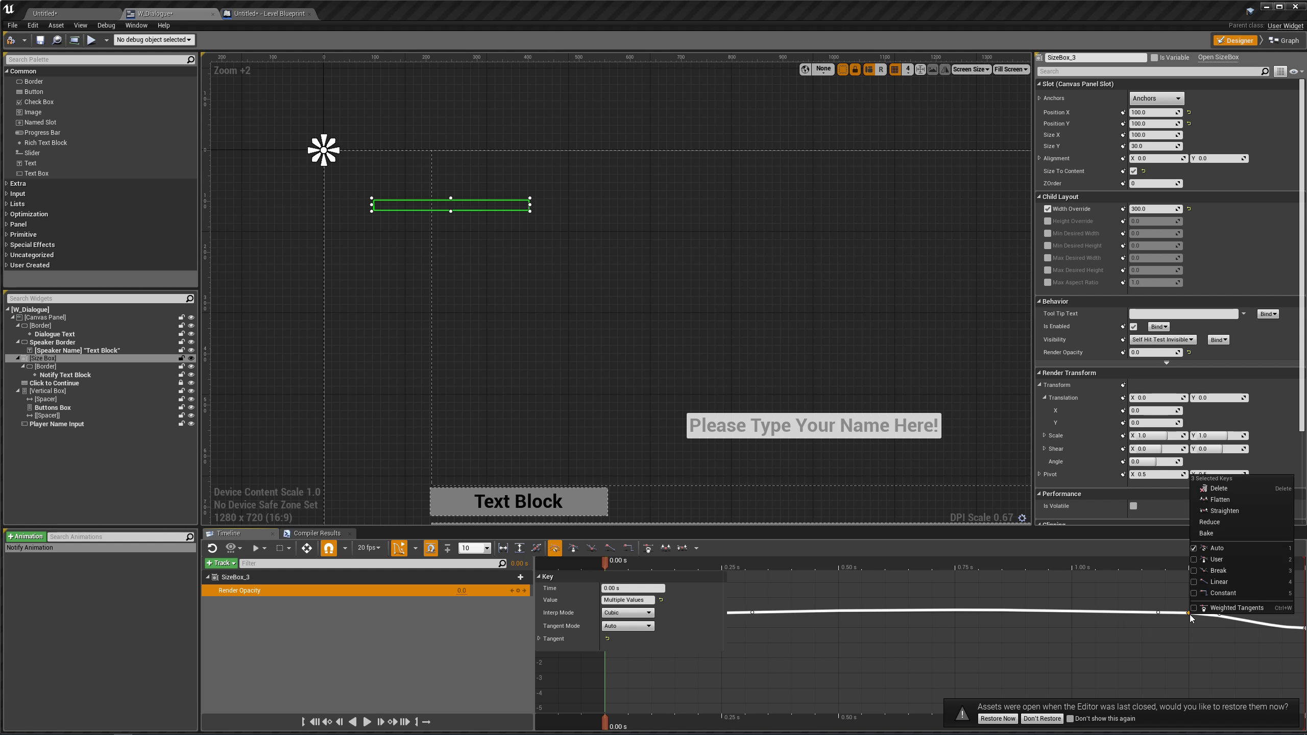
left_click(1224, 583)
left_click(830, 634)
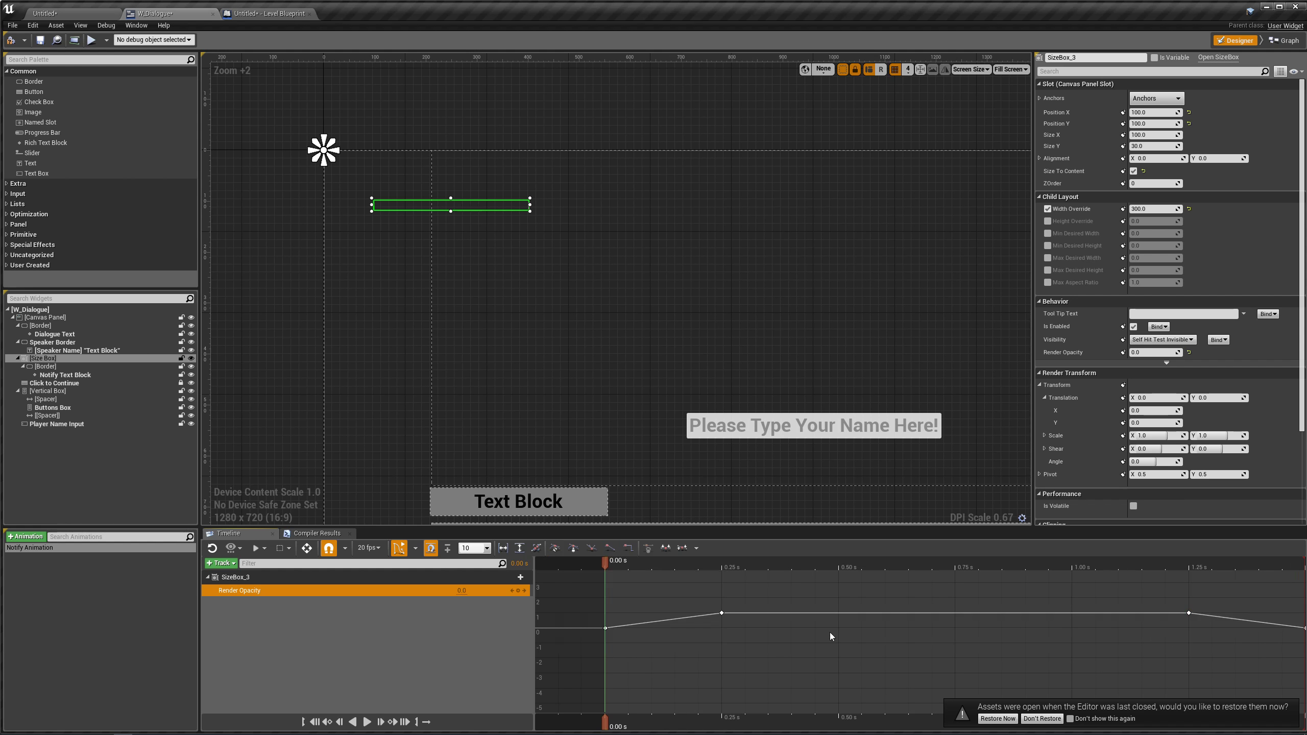
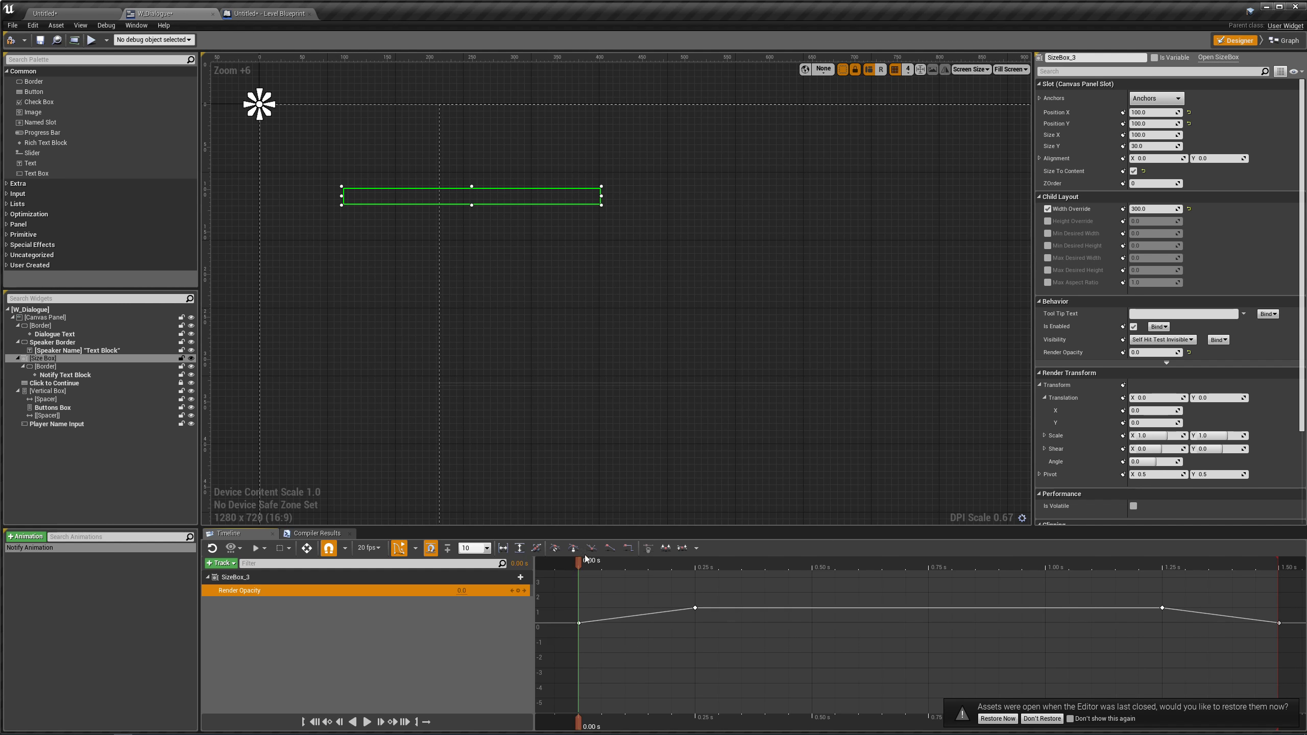
- Key the size box's Y translation at 0 at both 0.00 s and 1.25 s
right_click_drag(493, 311, 518, 373)
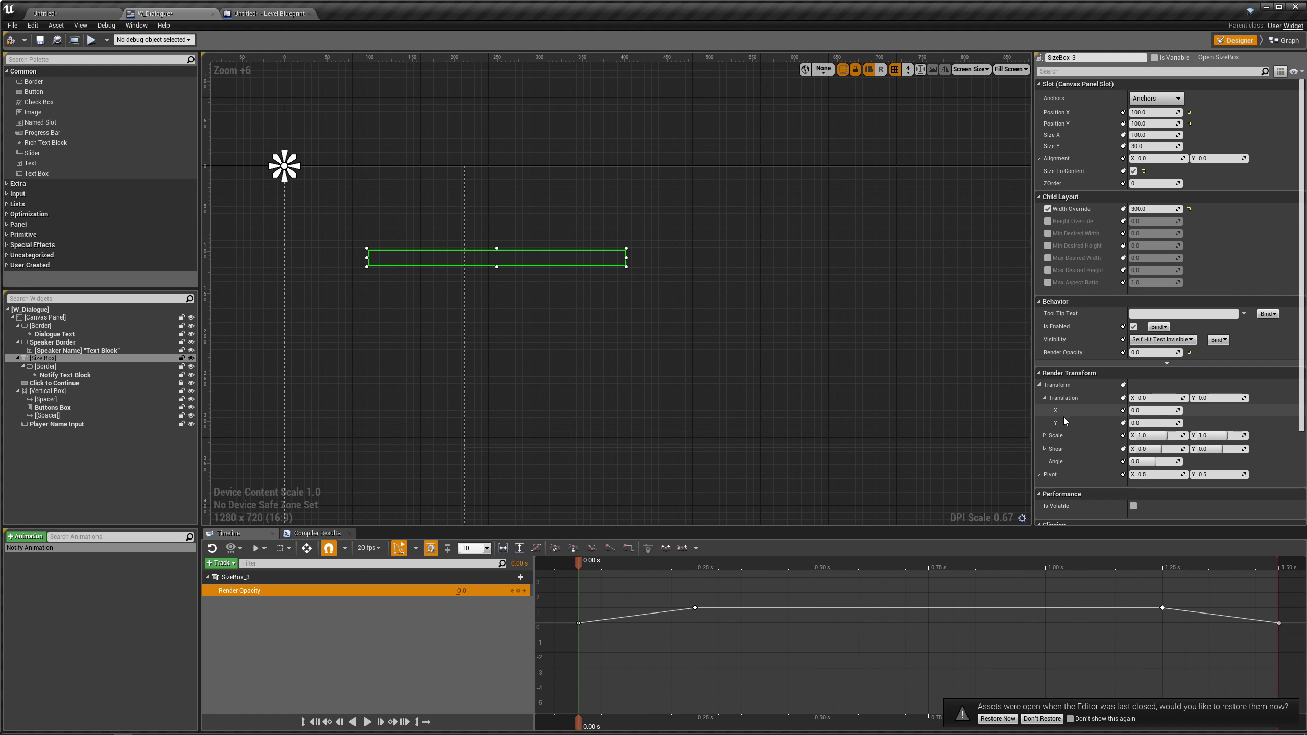
left_click(1123, 424)
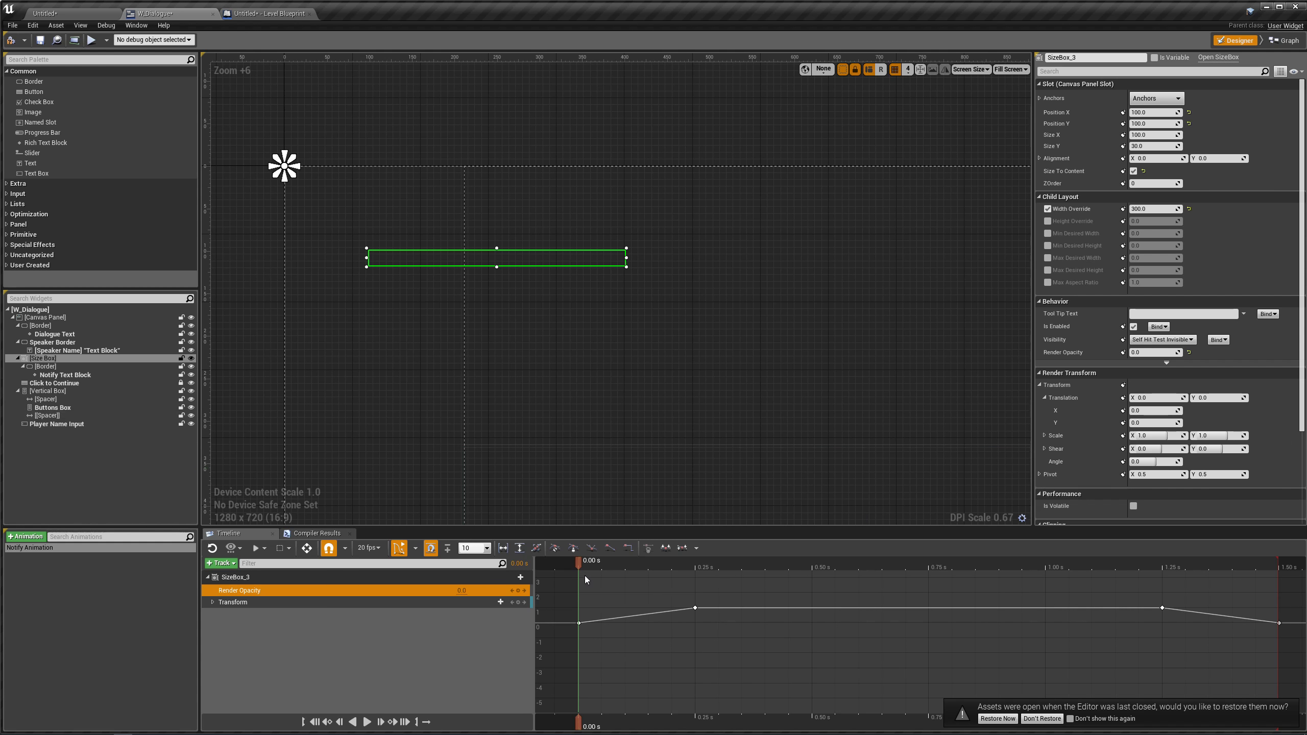
left_click_drag(580, 571, 988, 577)
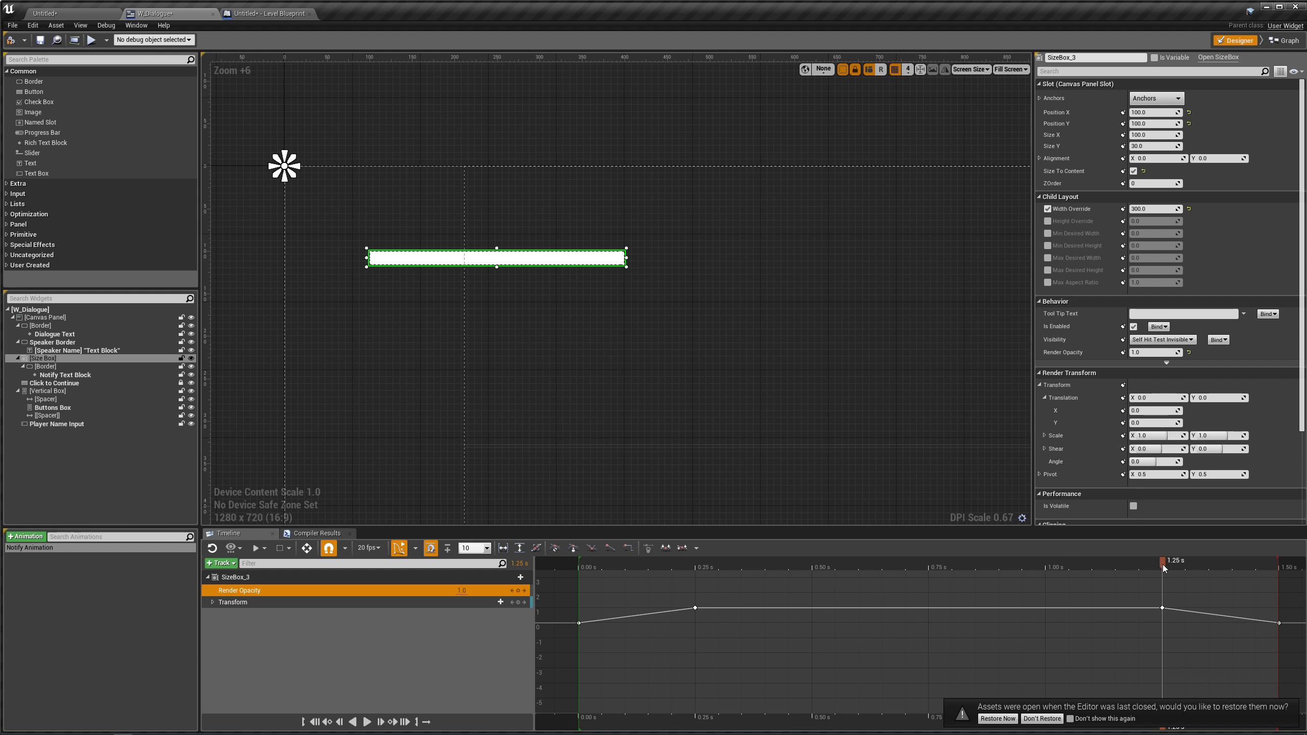
- Expand the size box's Transform and Translation tracks and display the curve of the Y channel
left_click(211, 602)
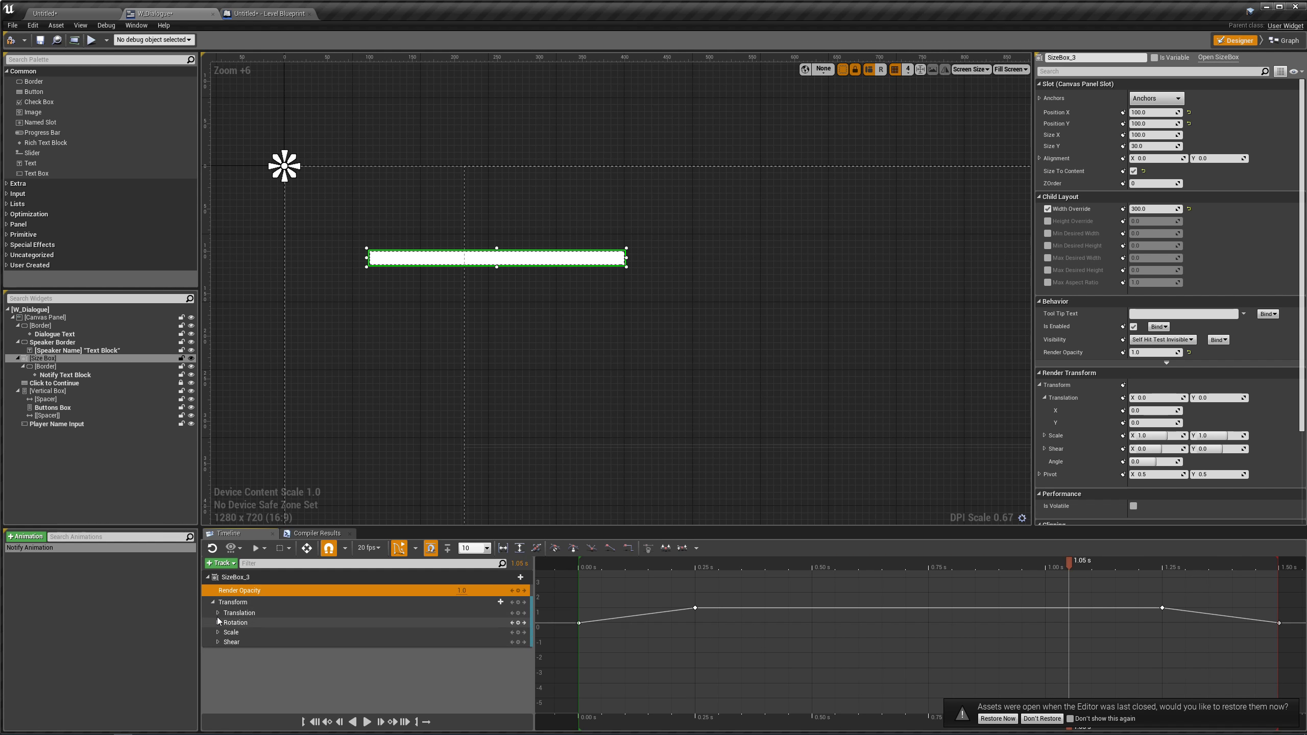
left_click(218, 613)
left_click(248, 627)
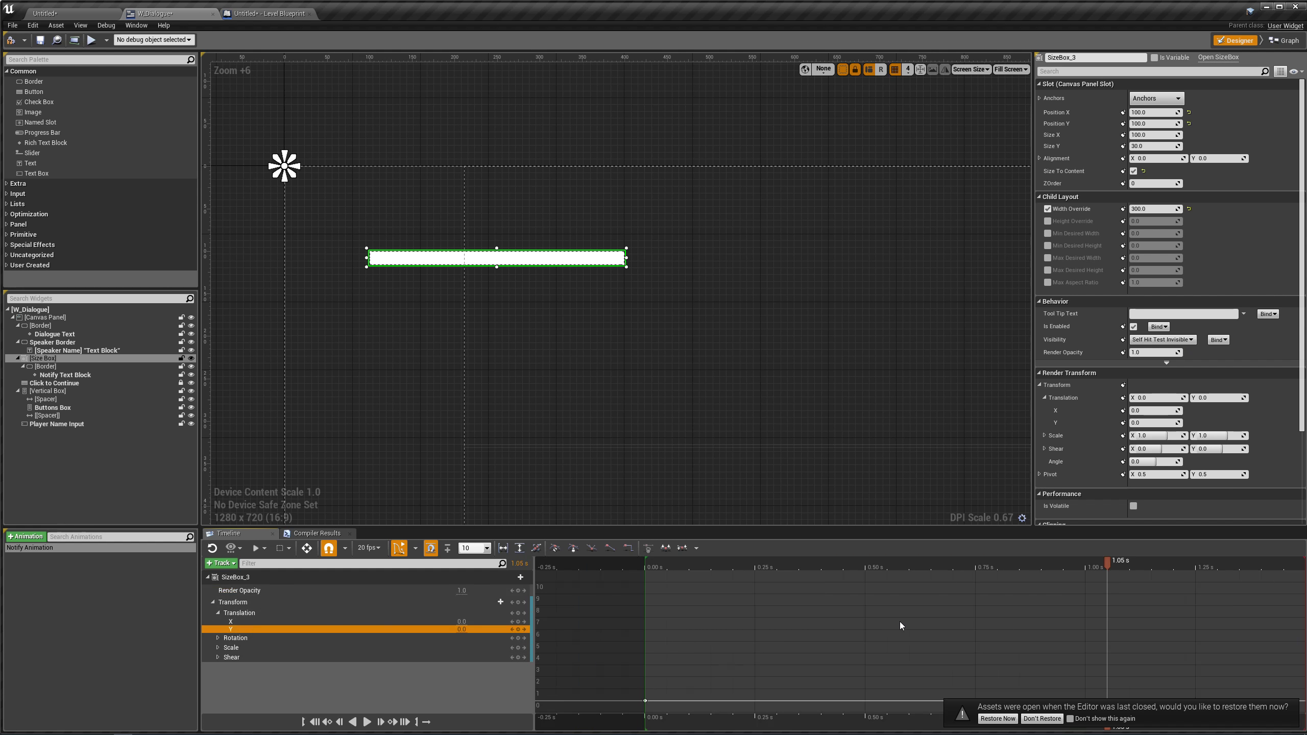
scroll(908, 630, "down", 3)
right_click_drag(906, 631, 776, 557)
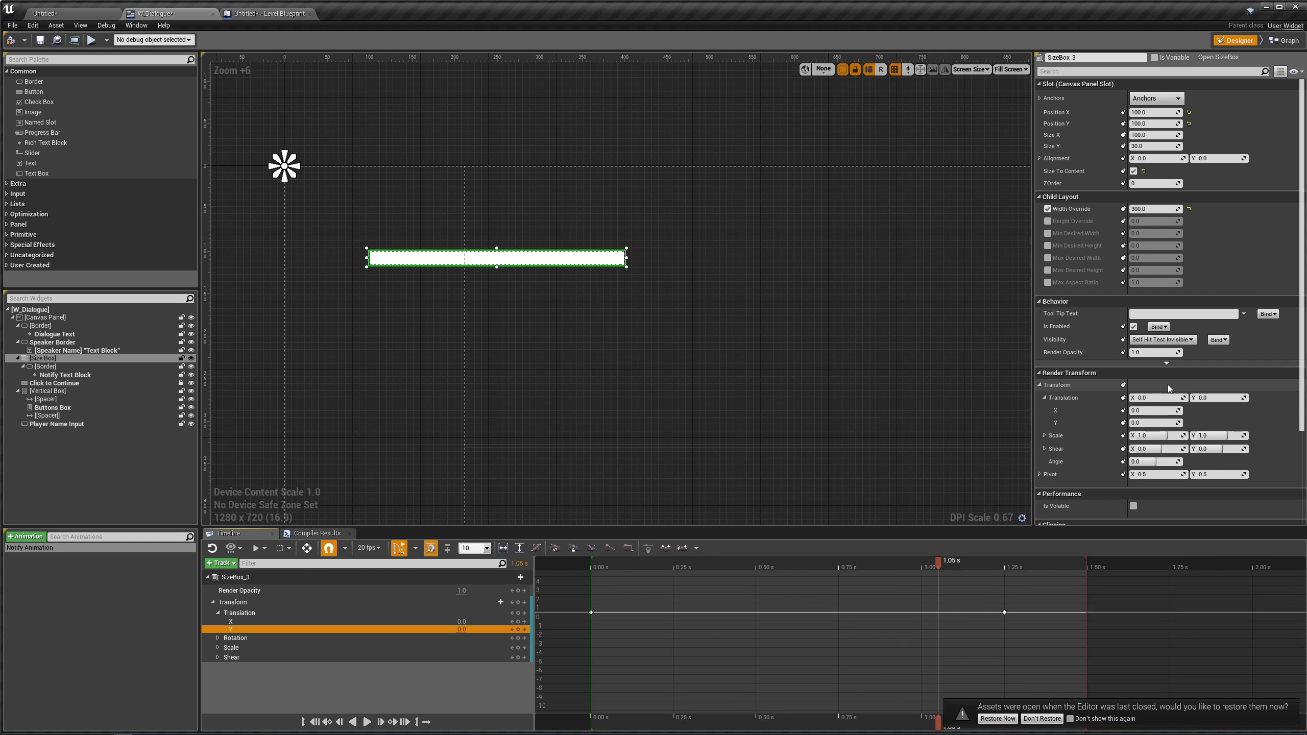
- Key the size box's Y translation at 50 at 1.50 s so it slides down while fading out
left_click(1038, 561)
left_click_drag(1039, 562, 1092, 555)
left_click(1142, 423)
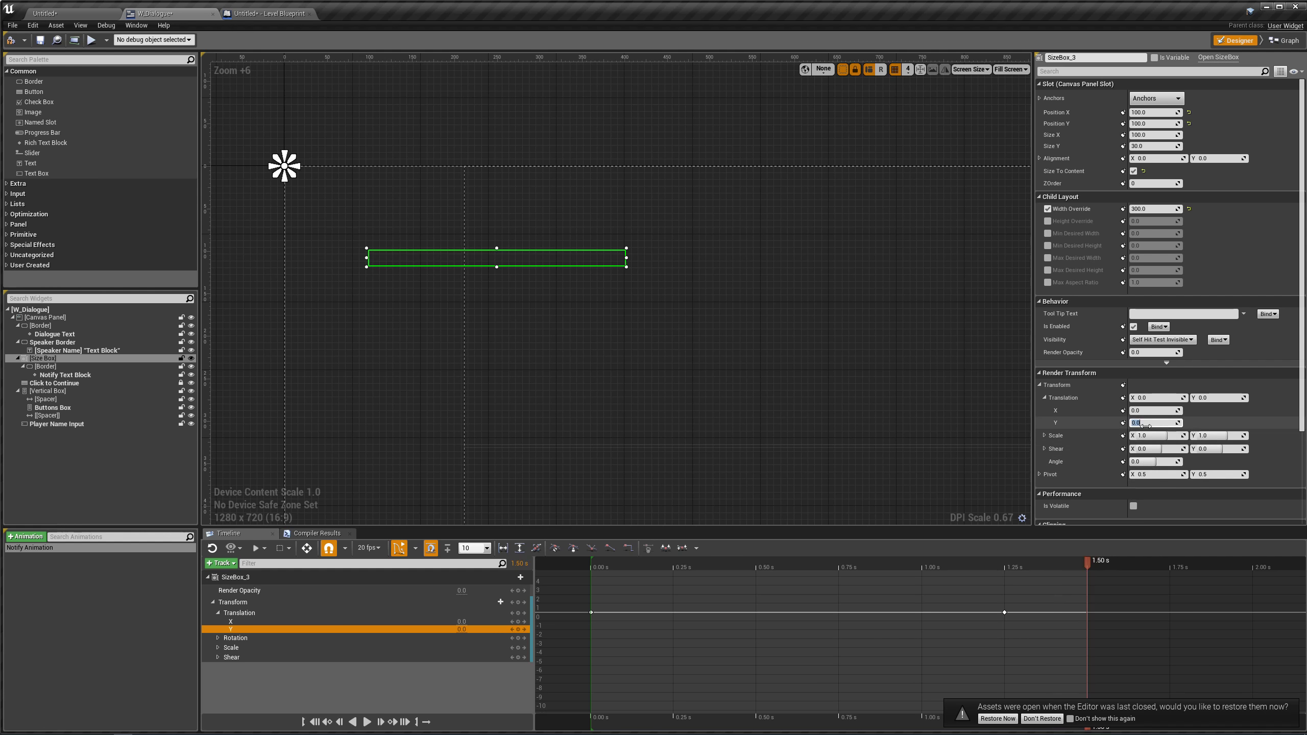
key("Return")
left_click(1122, 423)
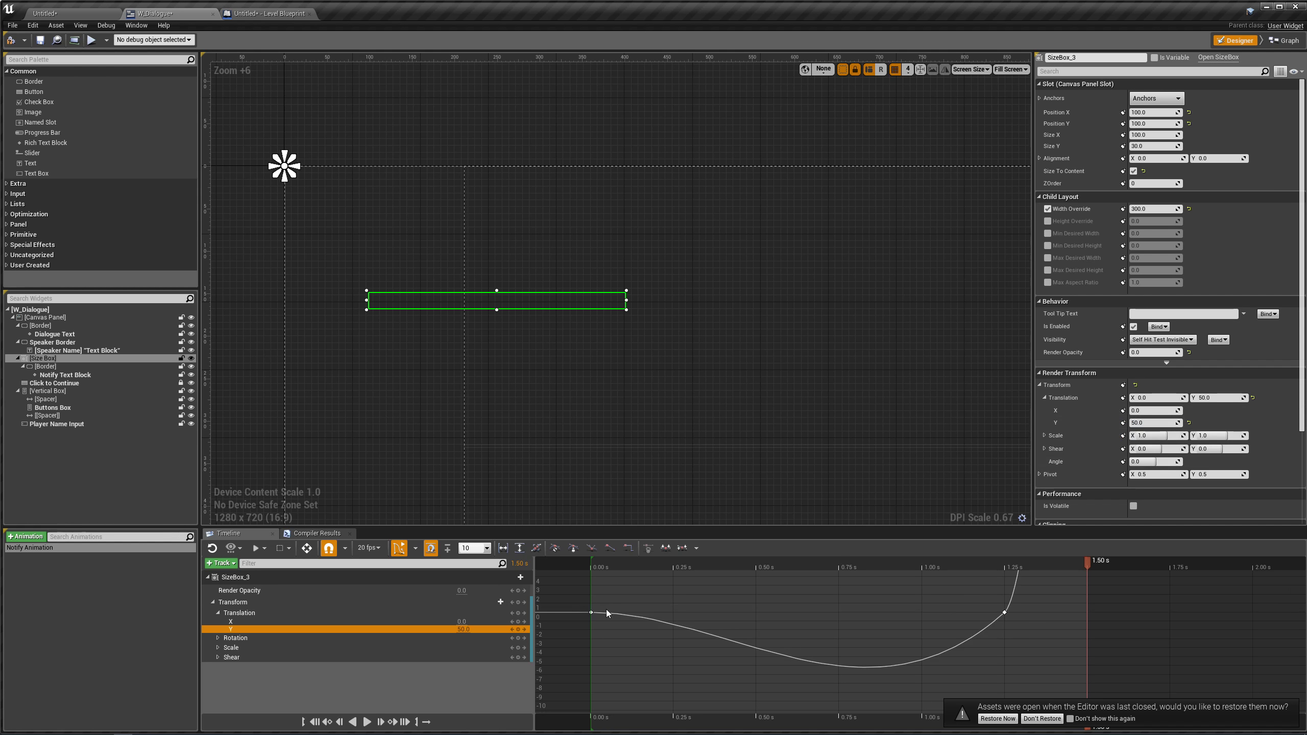
- Examine the Y translation curve and play the notification animation to check the movement
scroll(991, 628, "down", 2)
scroll(991, 628, "down", 1)
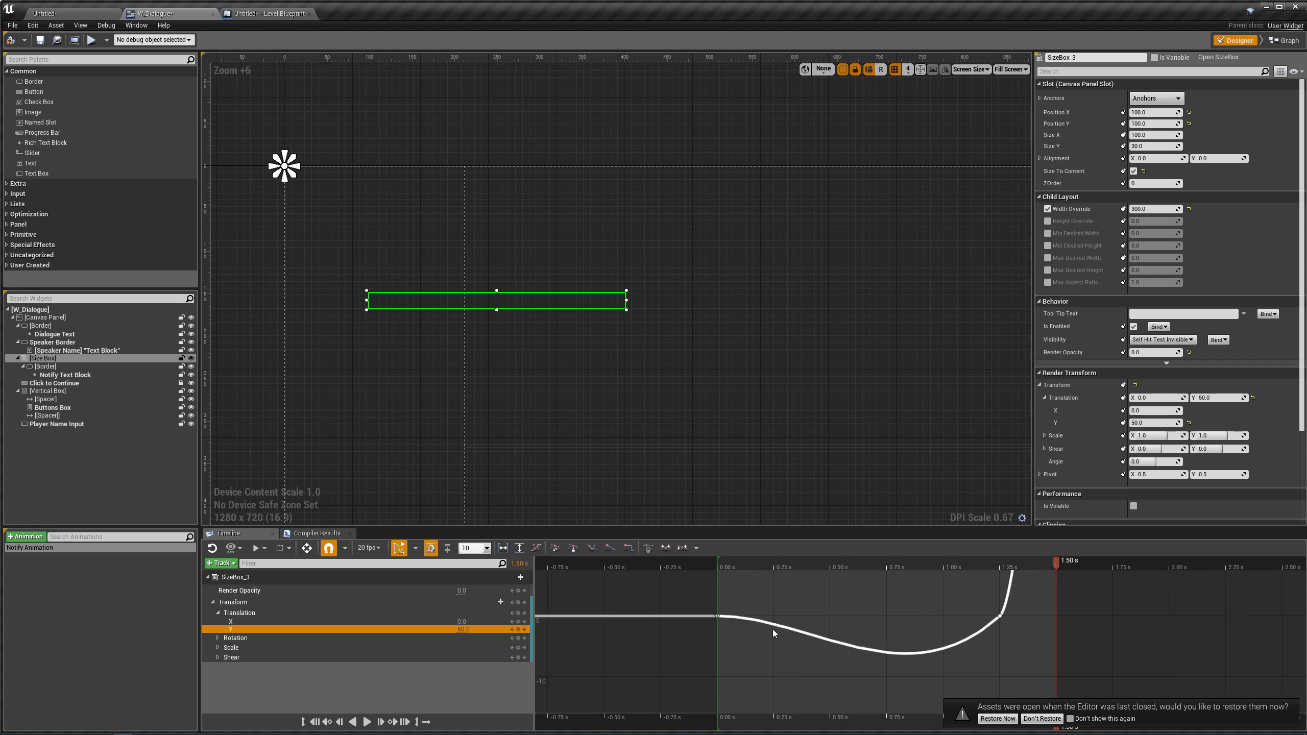
left_click(368, 723)
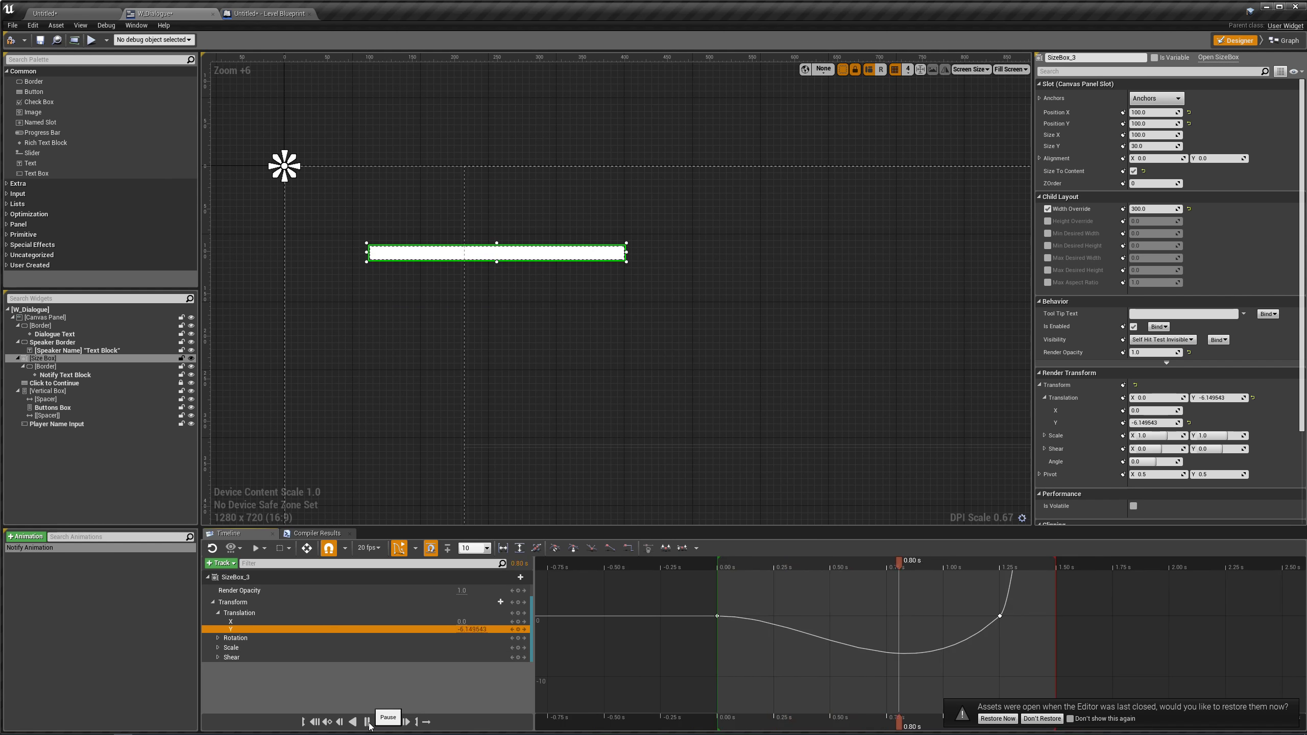
left_click(367, 723)
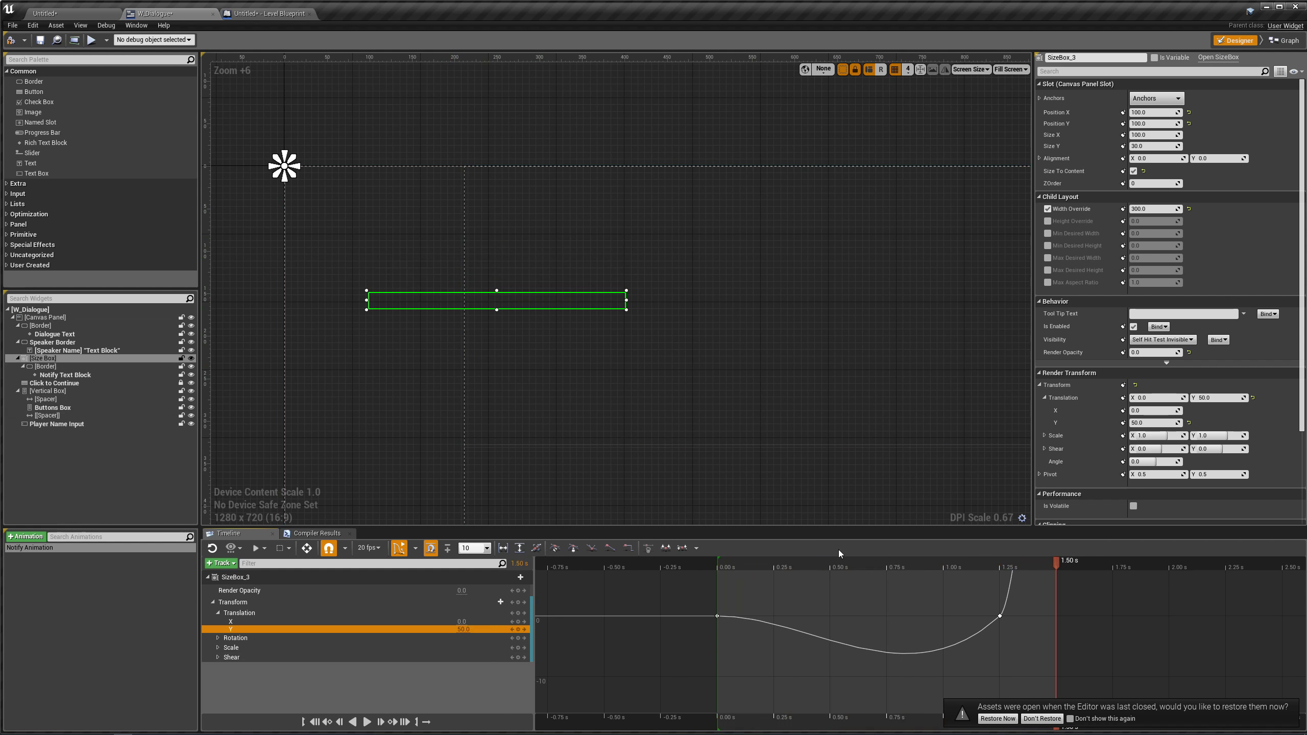
- Set the Y translation keys' interpolation to Linear and play the notification animation again
left_click(998, 616)
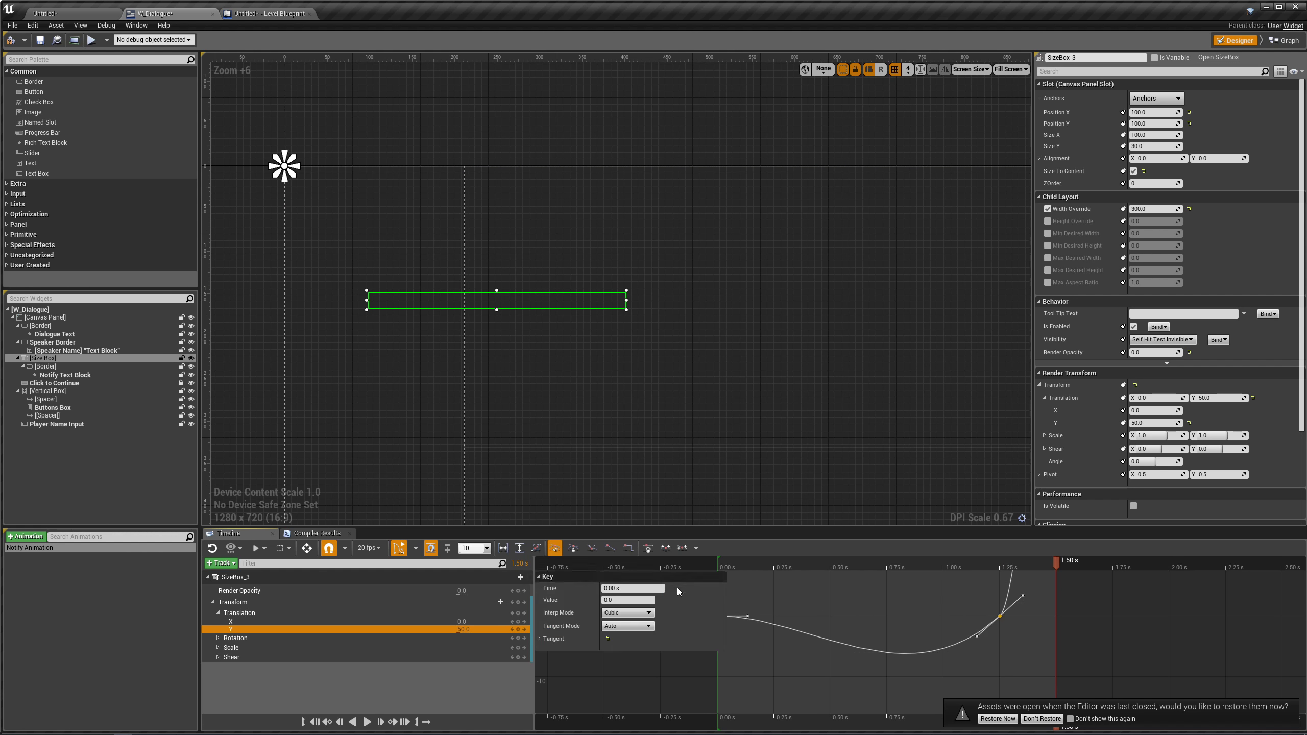
left_click(1000, 619)
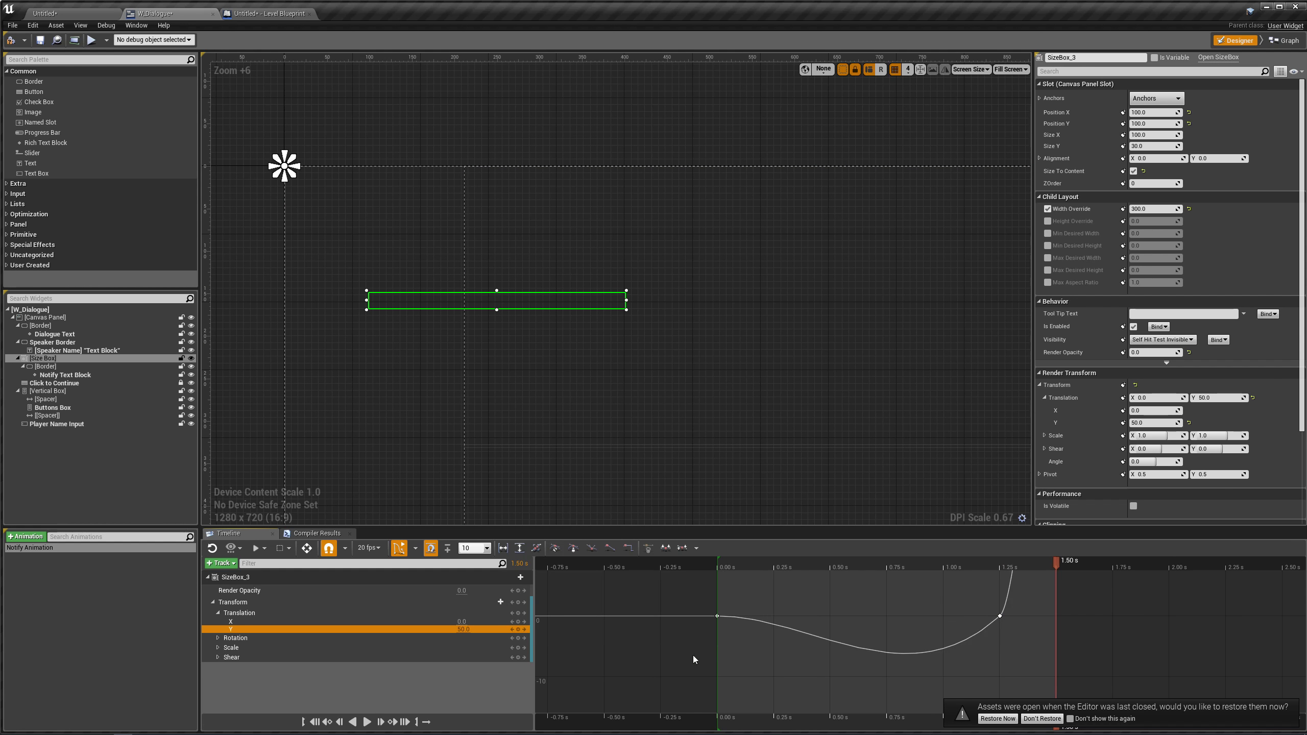
left_click_drag(1025, 591, 1025, 591)
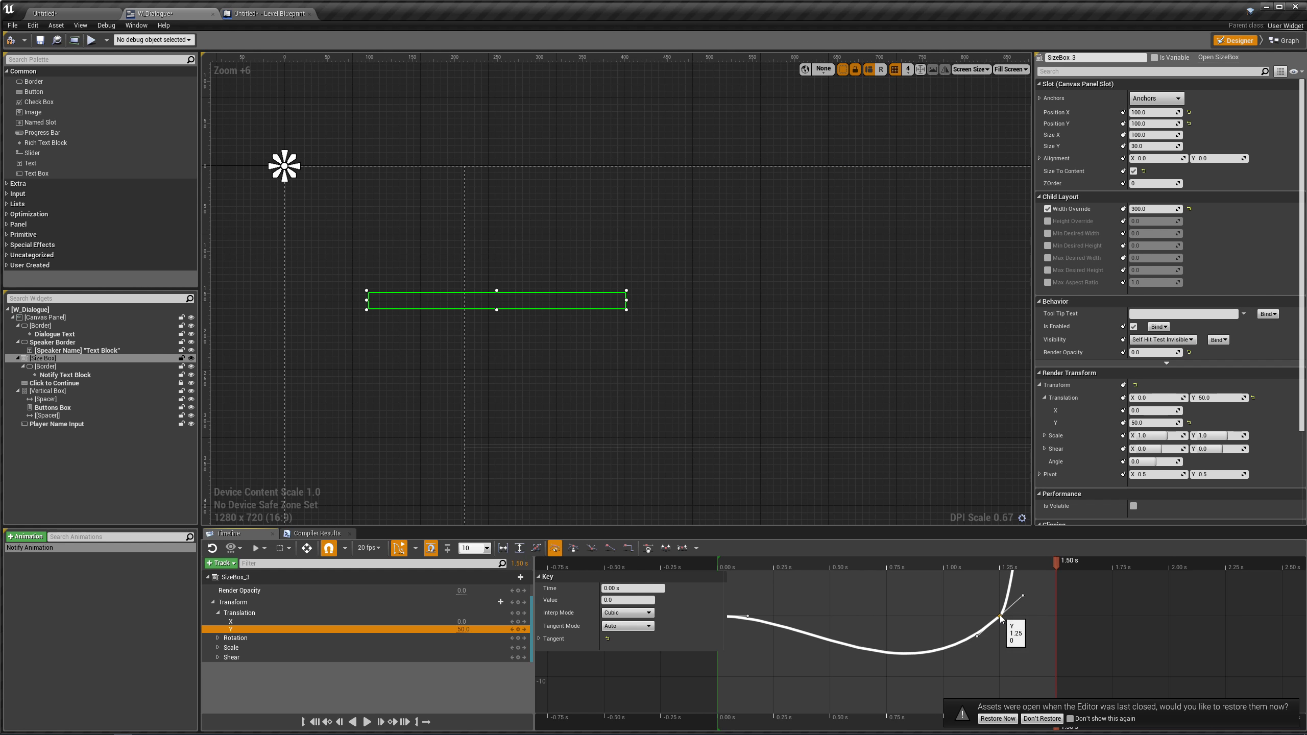
right_click(999, 615)
left_click(1038, 586)
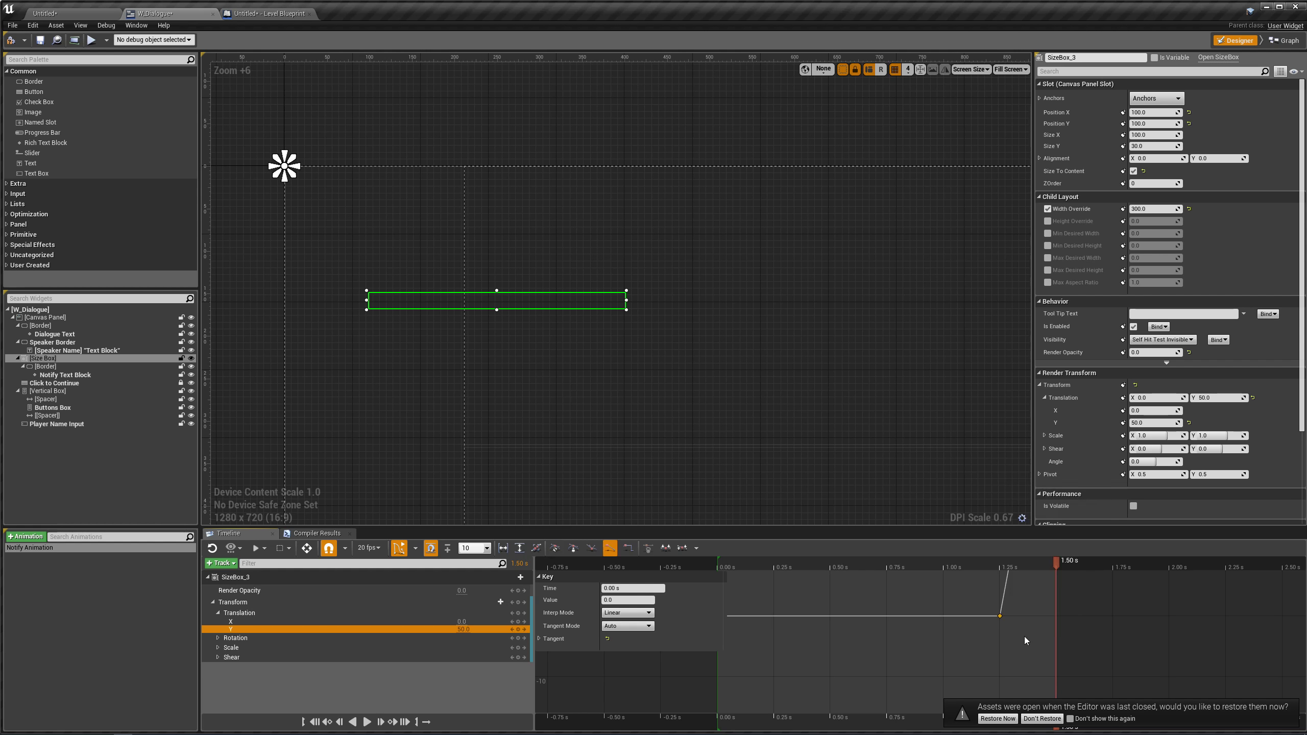
left_click(977, 634)
left_click(367, 721)
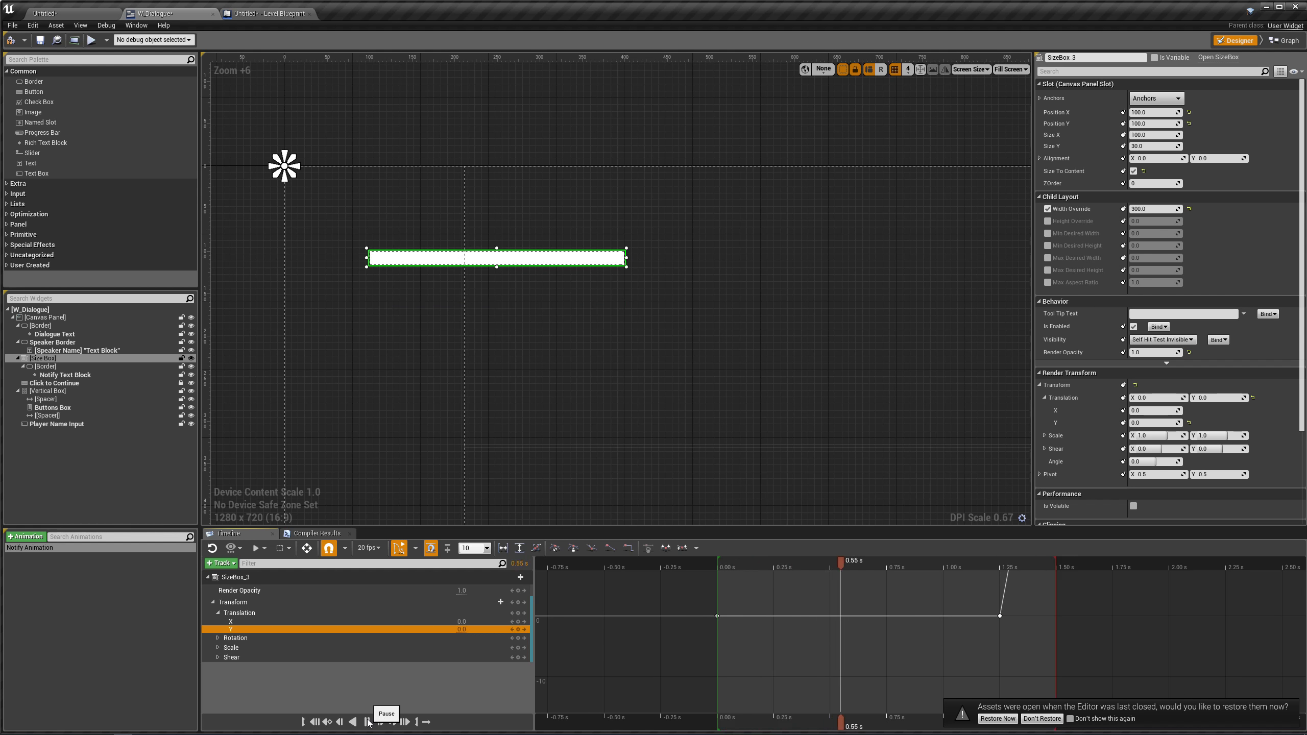
left_click(367, 722)
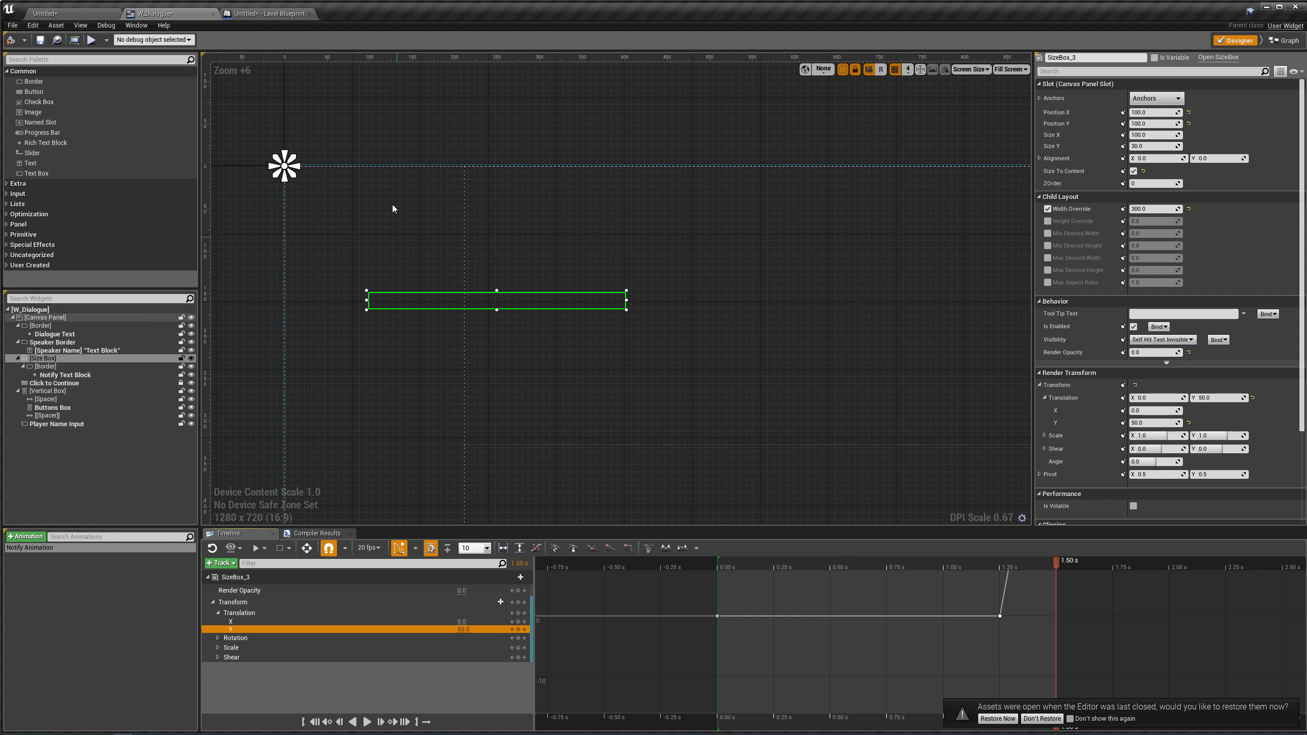
- Select the Notify Text Block inside the size box's border and look over its details
left_click(469, 232)
right_click_drag(417, 230, 392, 163)
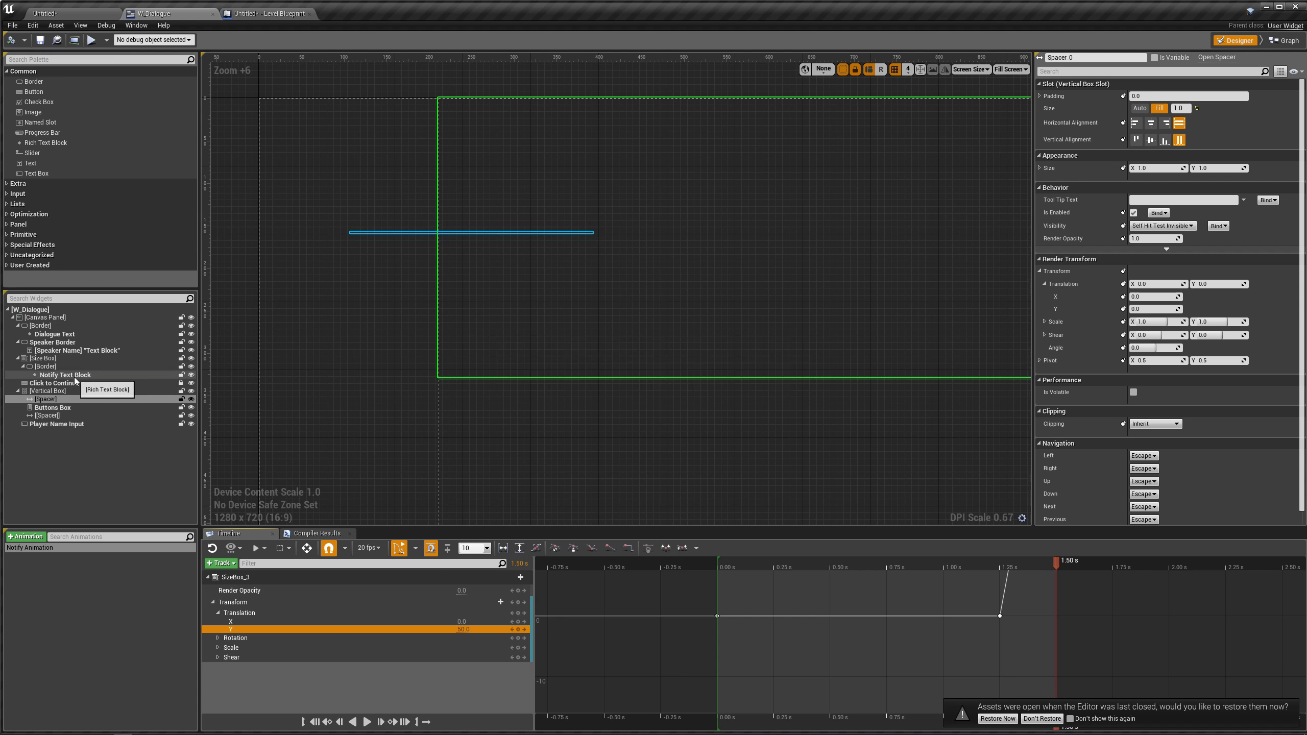
left_click(65, 374)
right_click_drag(593, 170, 595, 189)
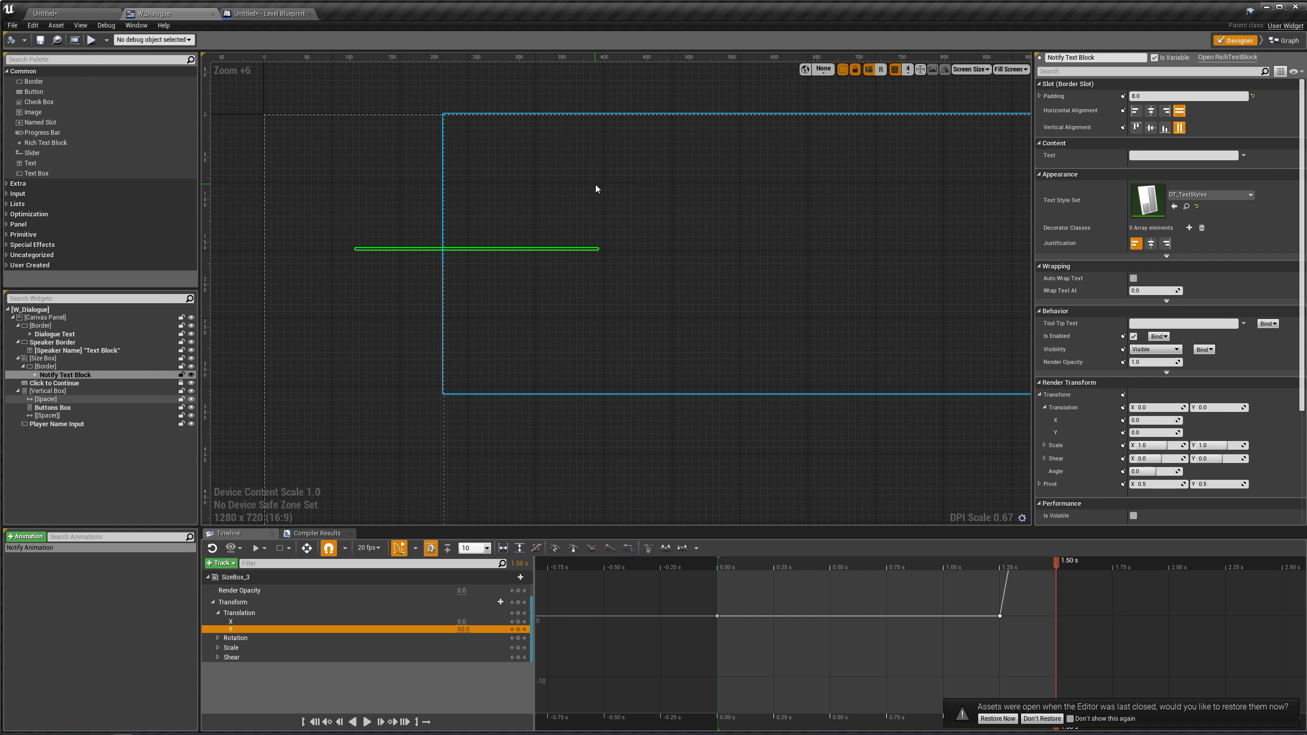
- In the Event Graph, add a custom event named Notify below the On Player Name Input Text Changed section
left_click(1288, 44)
right_click_drag(808, 452, 924, 162)
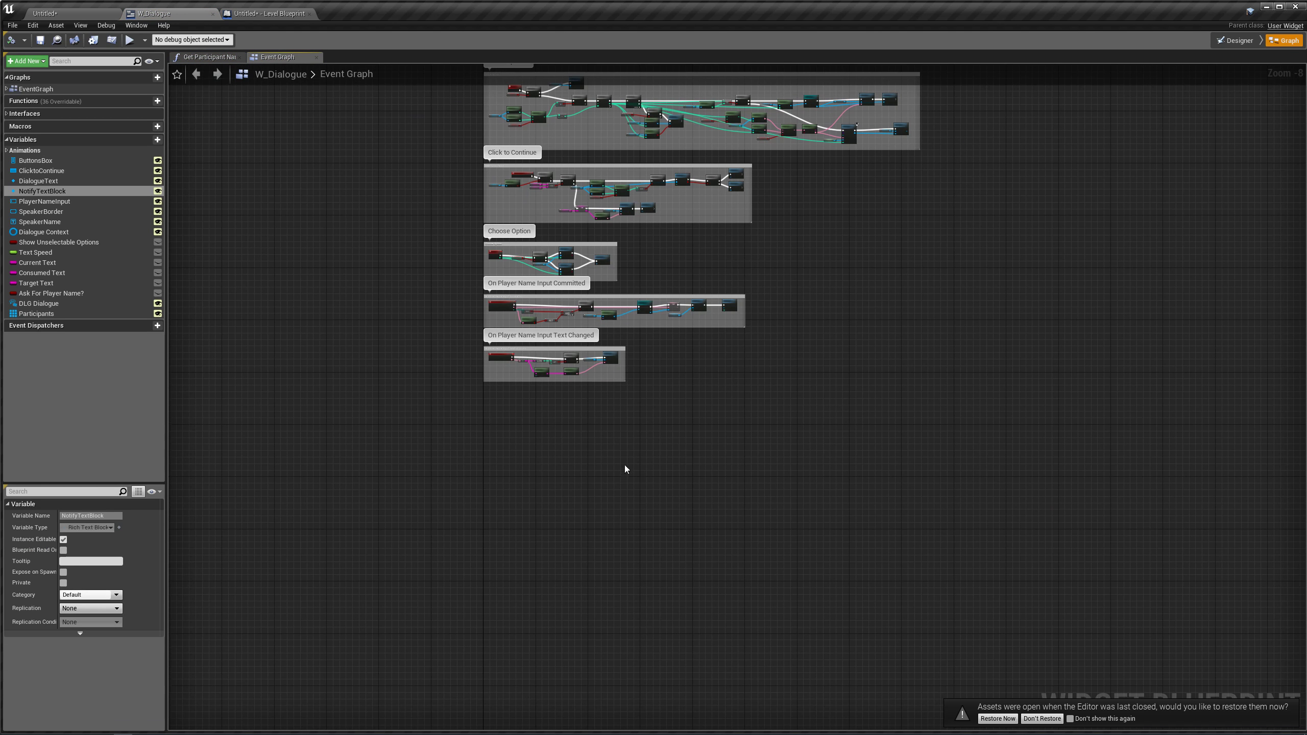
scroll(497, 415, "up", 6)
scroll(581, 308, "up", 2)
right_click(512, 350)
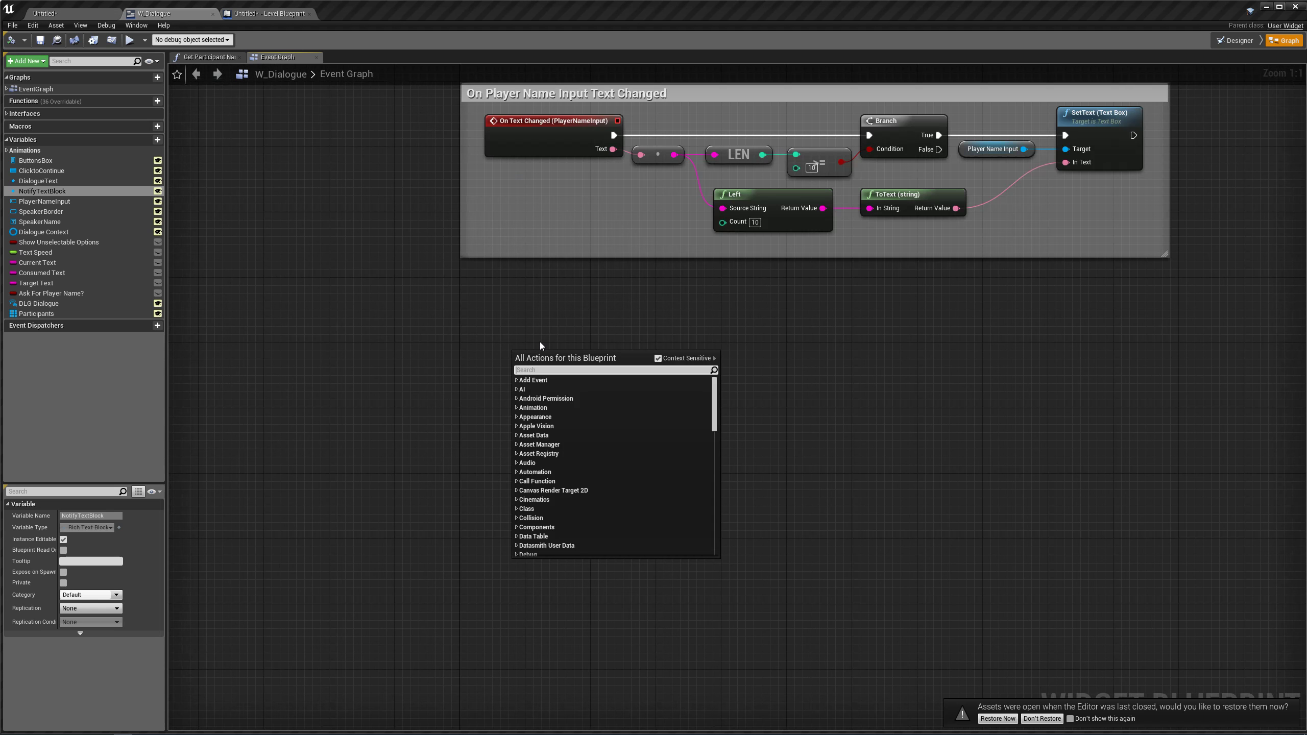
type("custom event")
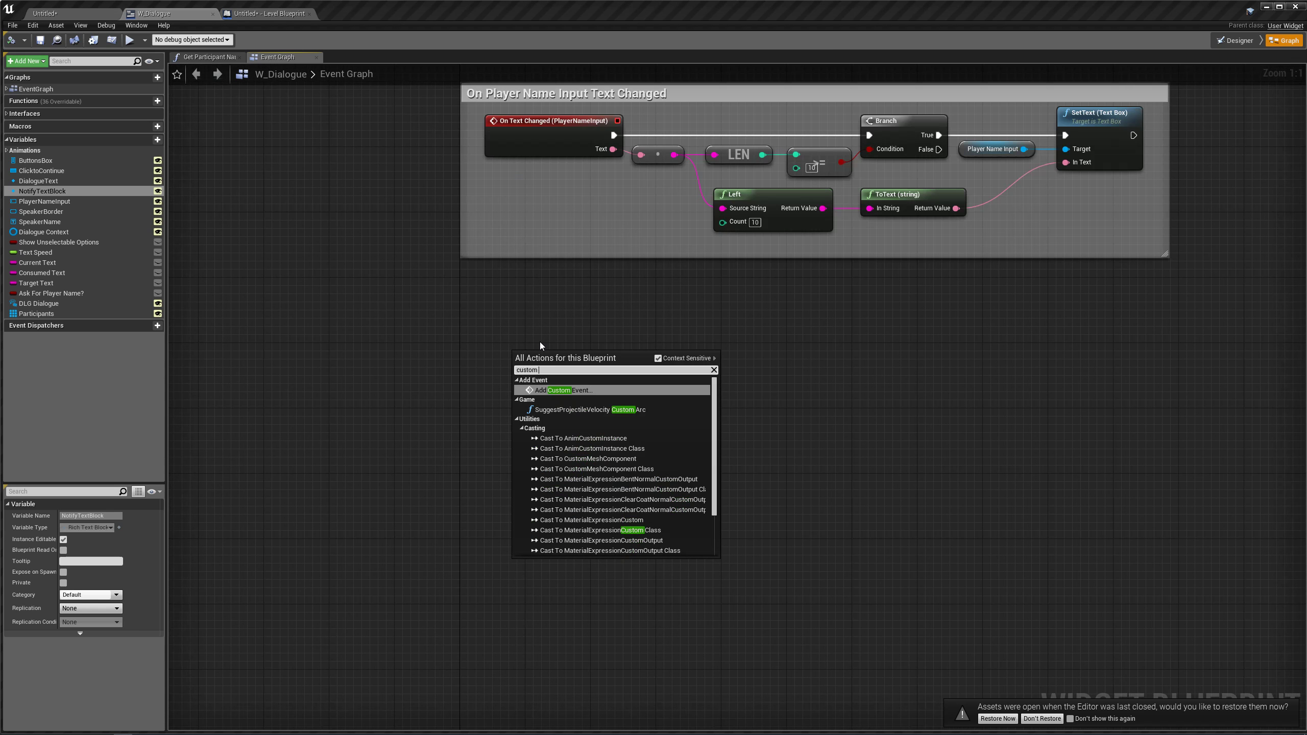
key("Return")
type("Notify")
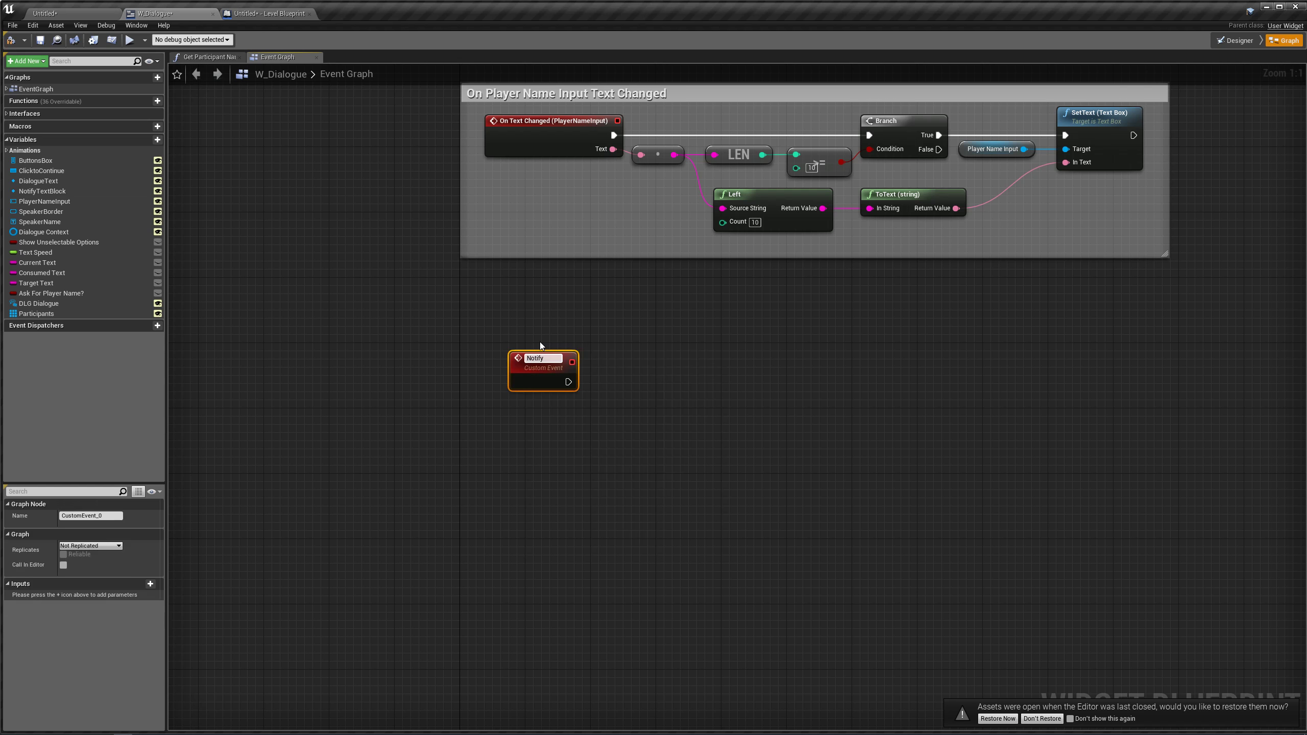
key("Return")
left_click_drag(541, 355, 493, 412)
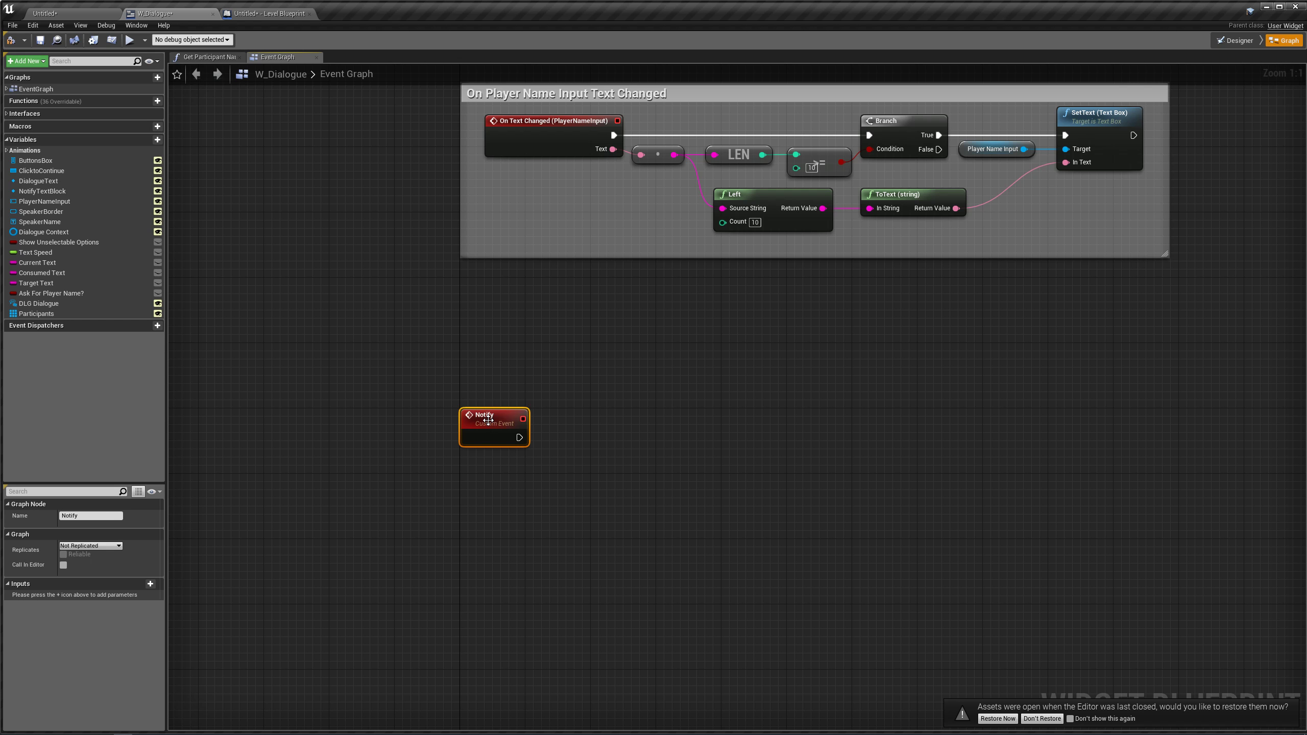
right_click_drag(487, 421, 483, 326)
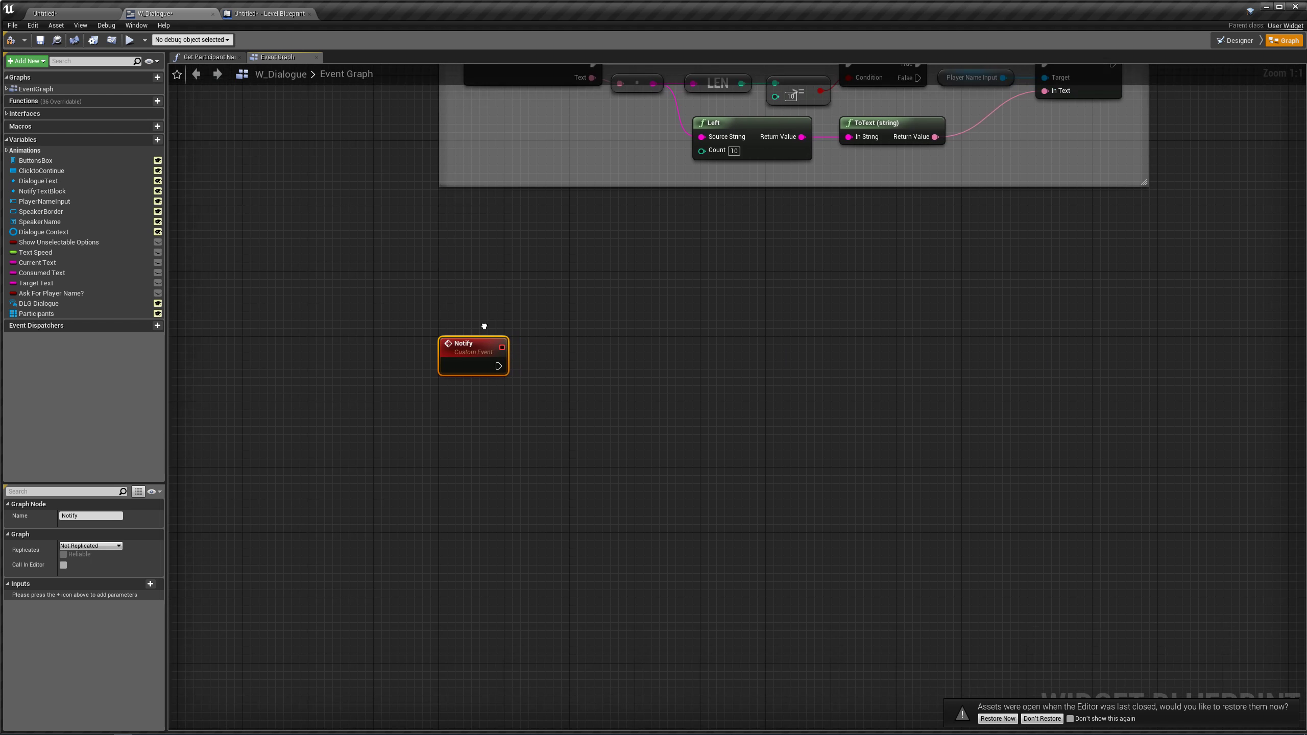
- Add an input of type Text named Notify Text to the Notify event
left_click(150, 584)
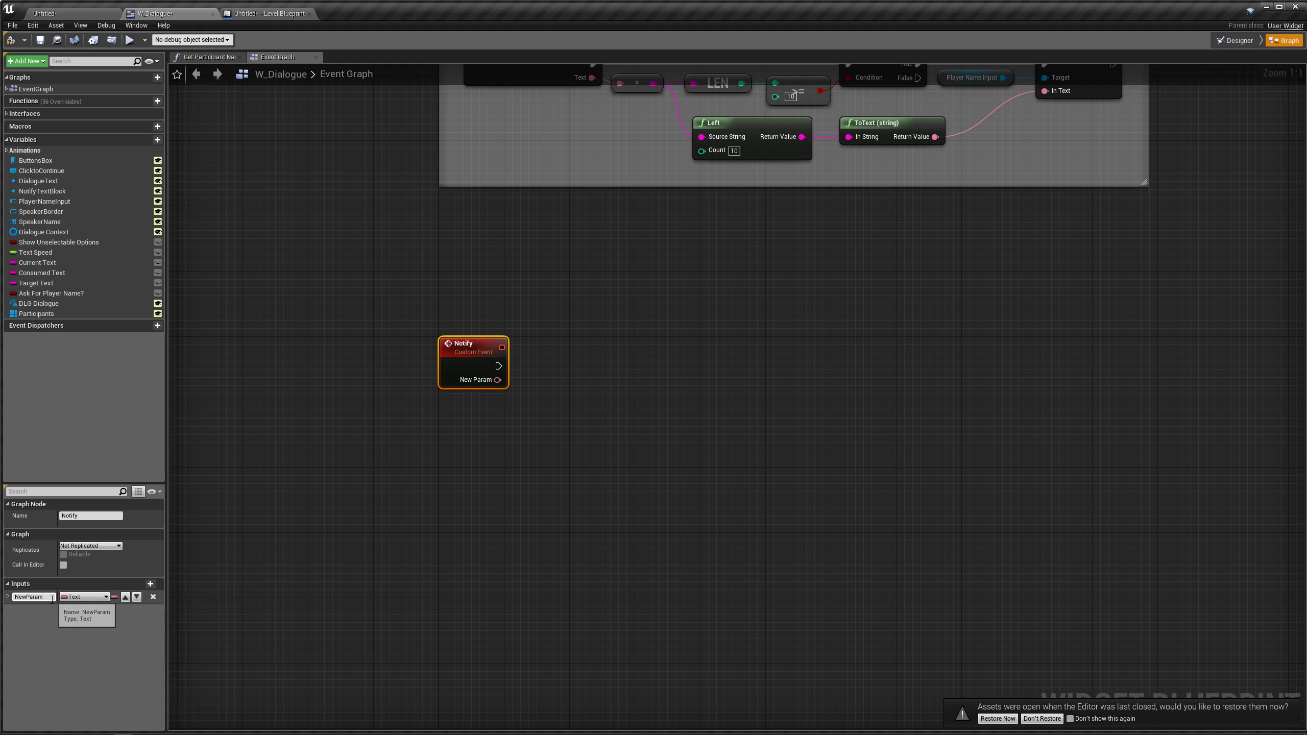
left_click(52, 597)
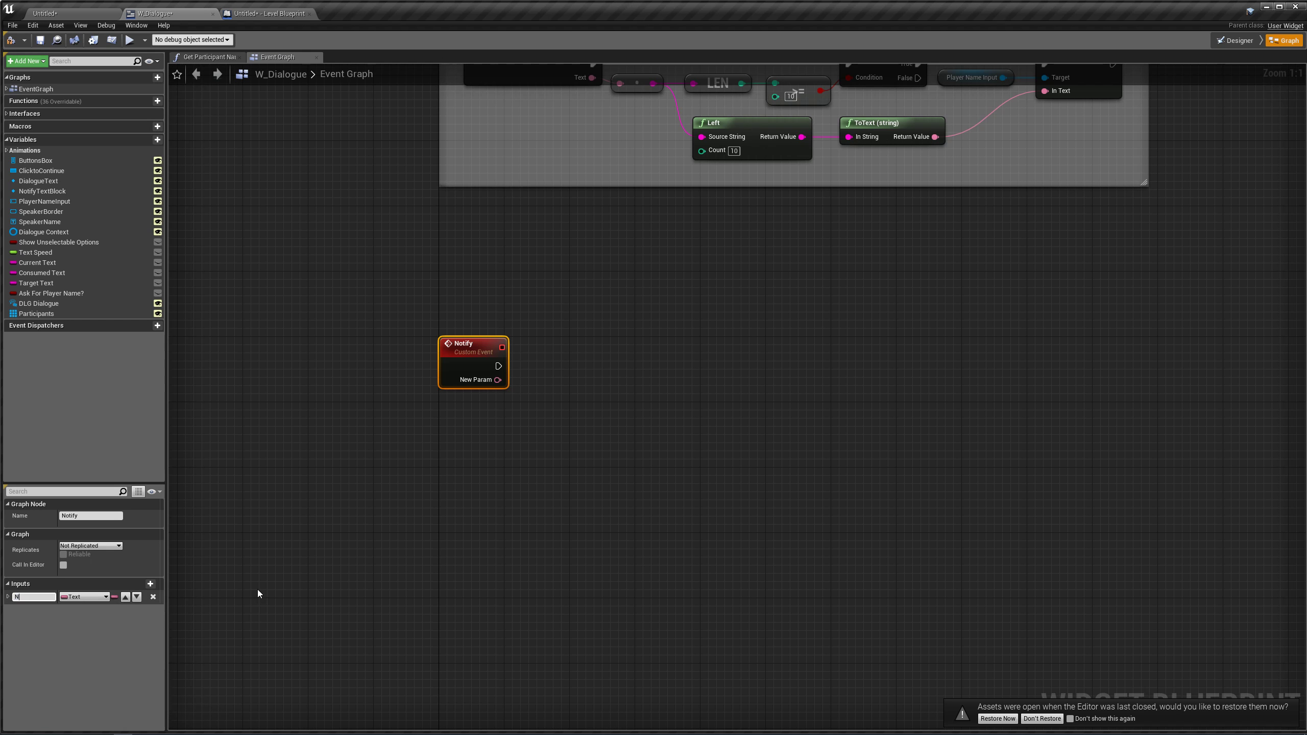
key("Escape")
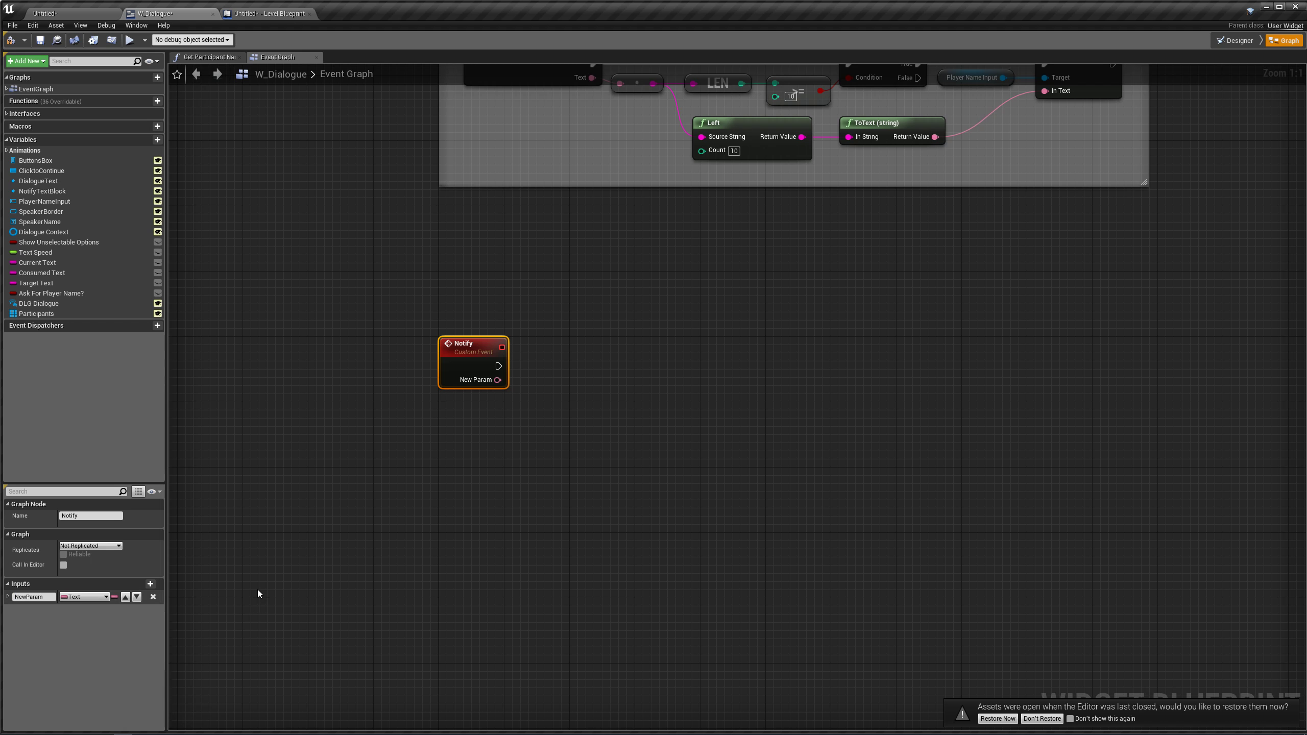
left_click(49, 597)
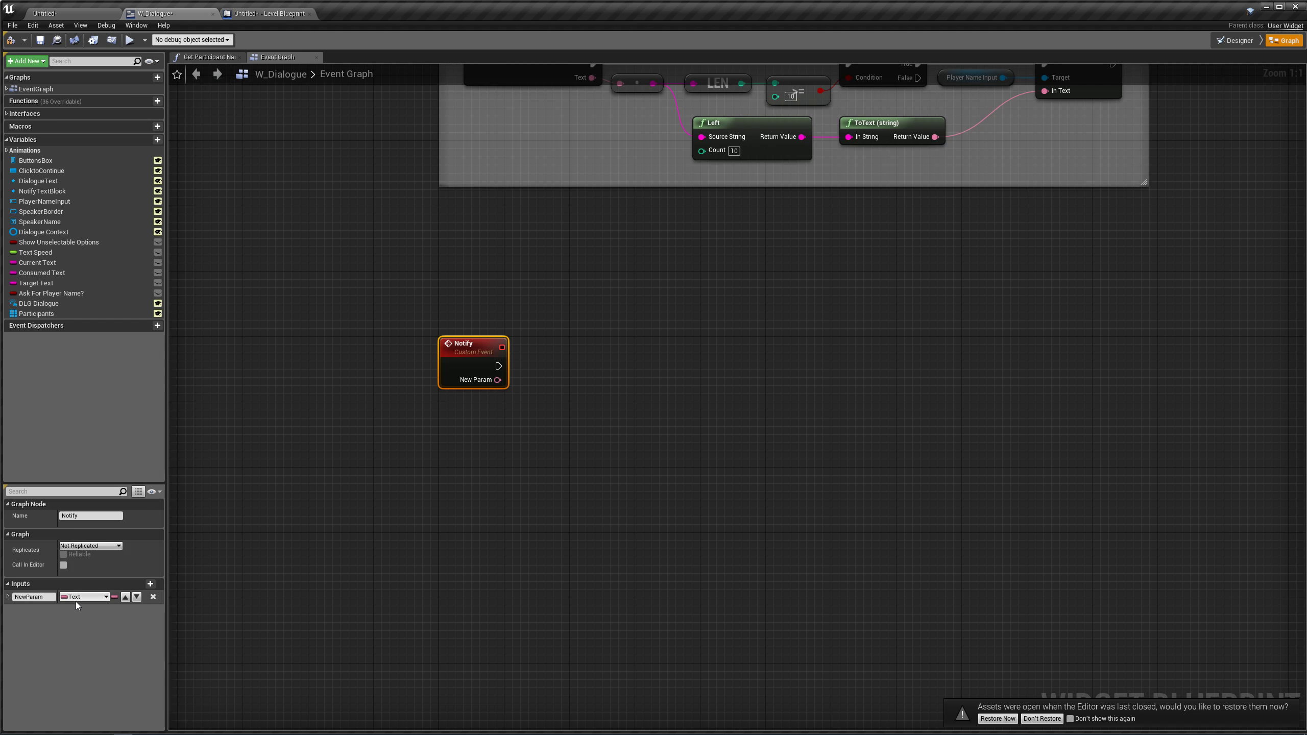
left_click(46, 596)
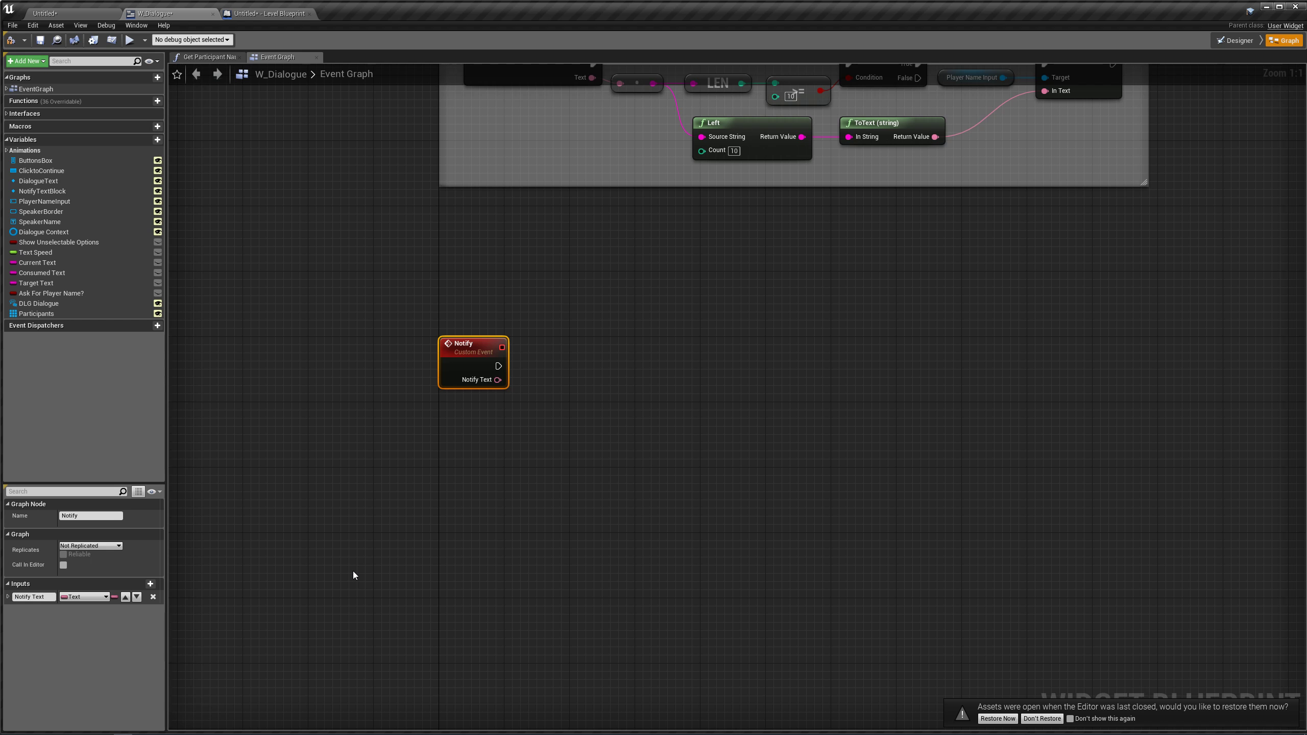
- Add a Set Text node targeting the Notify Text Block and place both nodes beside the Notify event
left_click(581, 413)
right_click_drag(582, 413, 414, 412)
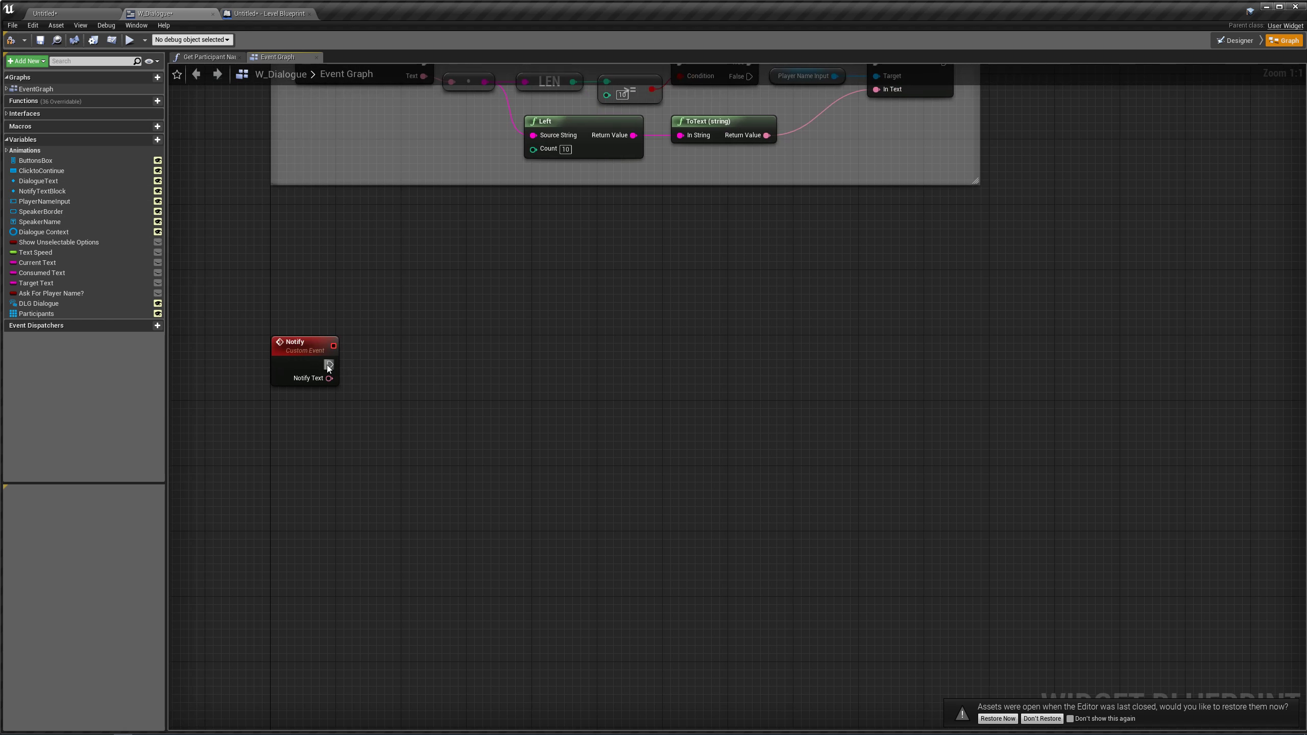
left_click_drag(43, 191, 537, 374)
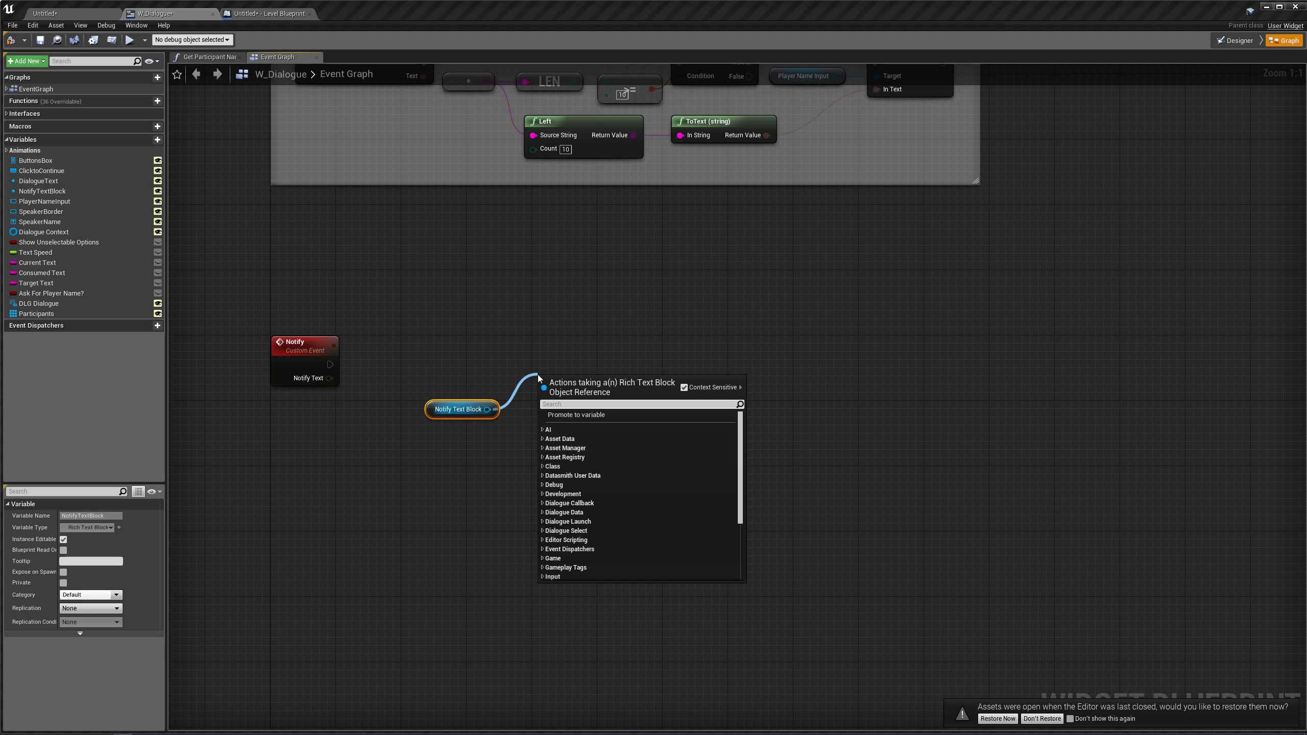
type("set text")
key("Return")
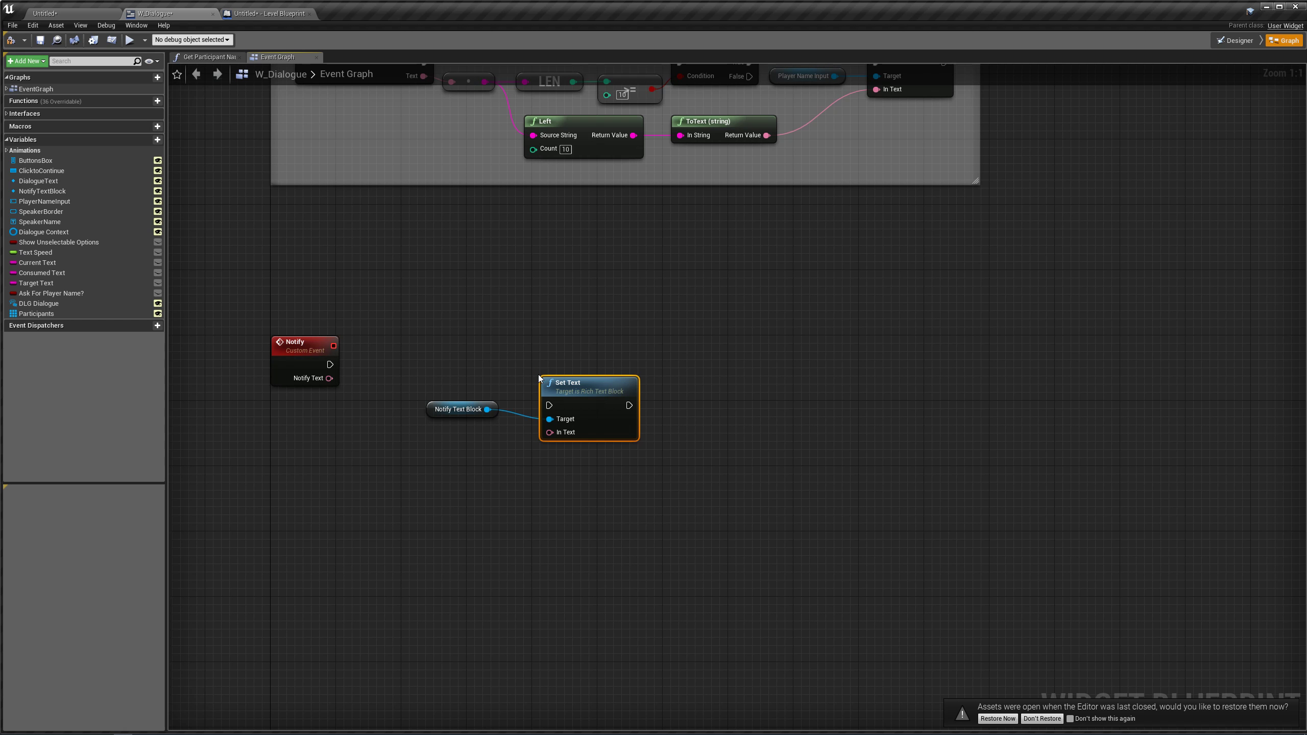
left_click_drag(574, 397, 672, 355)
left_click(353, 379)
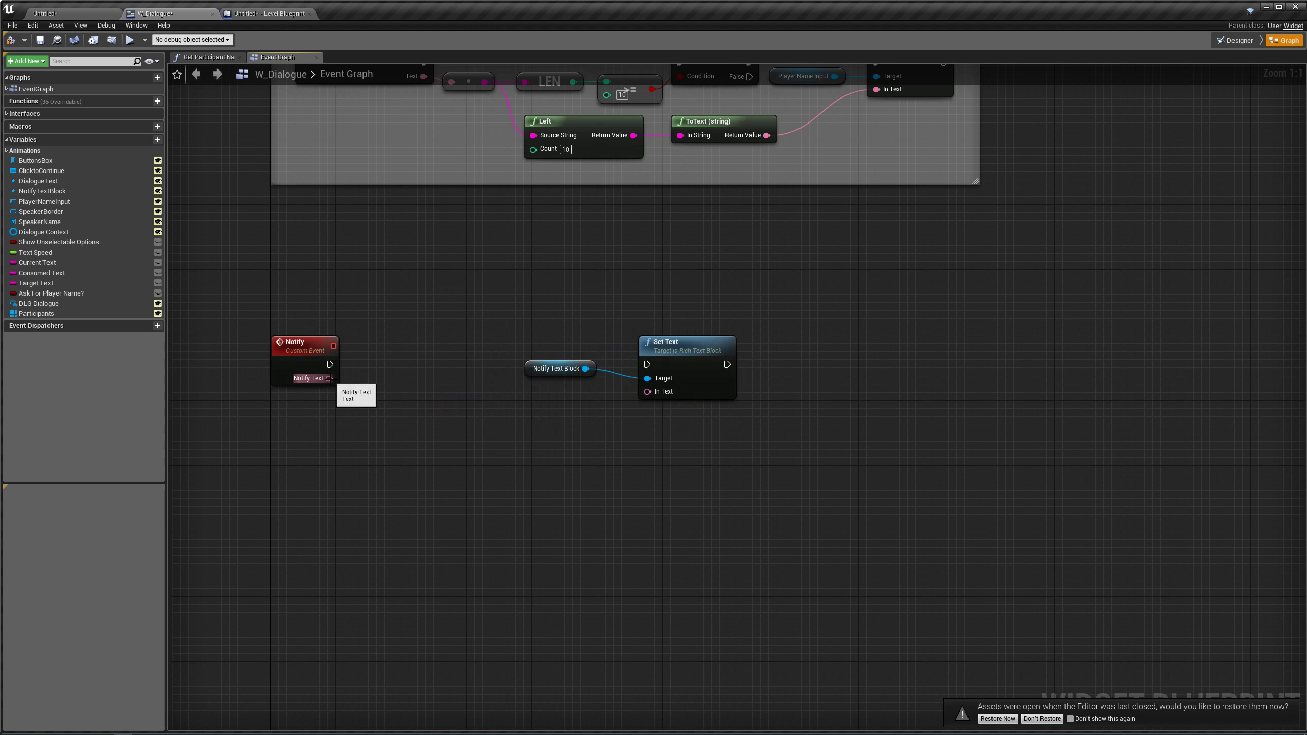
- Route Notify Text through a To Target Text node into Set Text's In Text, link Notify's execution to Set Text, and lower the Notify Text Block node
left_click_drag(330, 379, 394, 424)
type("to")
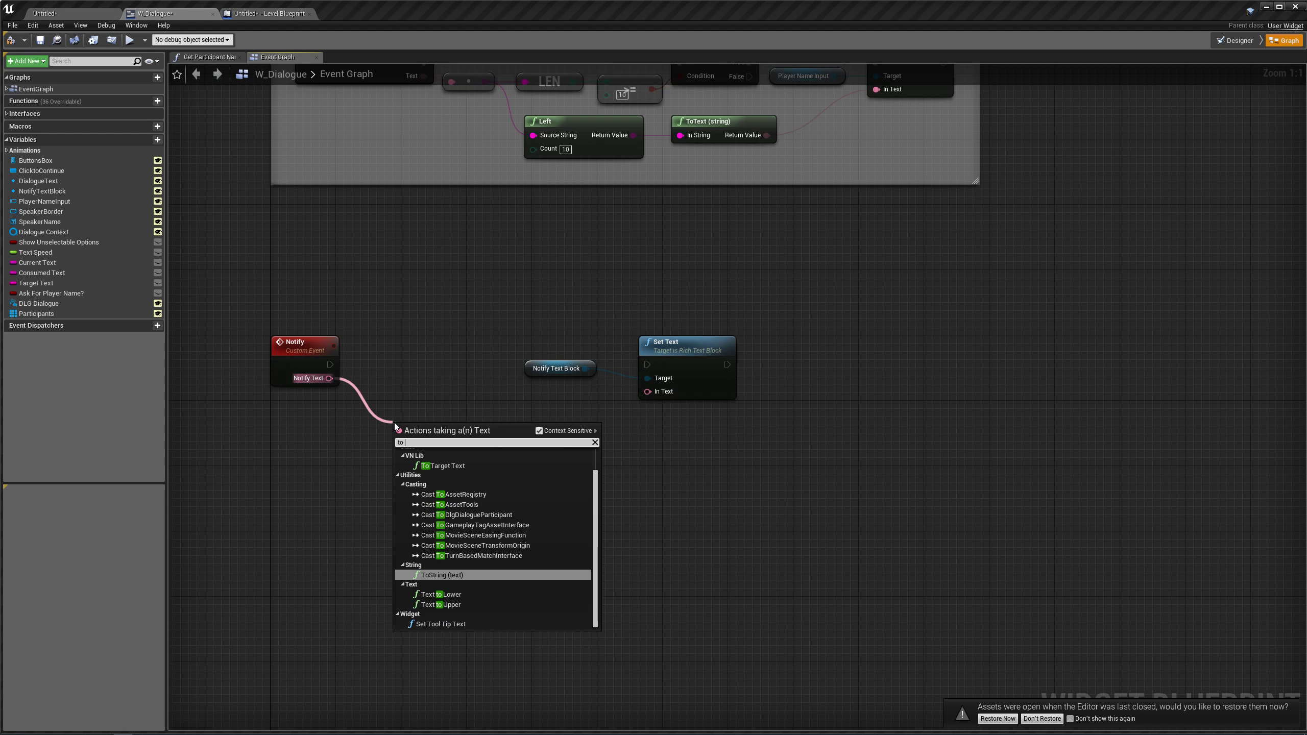
key("Up")
key("Up")
key("Up")
key("Up")
key("Up")
key("Up")
key("Up")
key("Up")
key("Up")
key("Up")
key("Up")
key("Up")
key("Up")
key("Up")
key("Down")
key("Return")
left_click_drag(502, 459, 330, 365)
right_click_drag(533, 369, 413, 386)
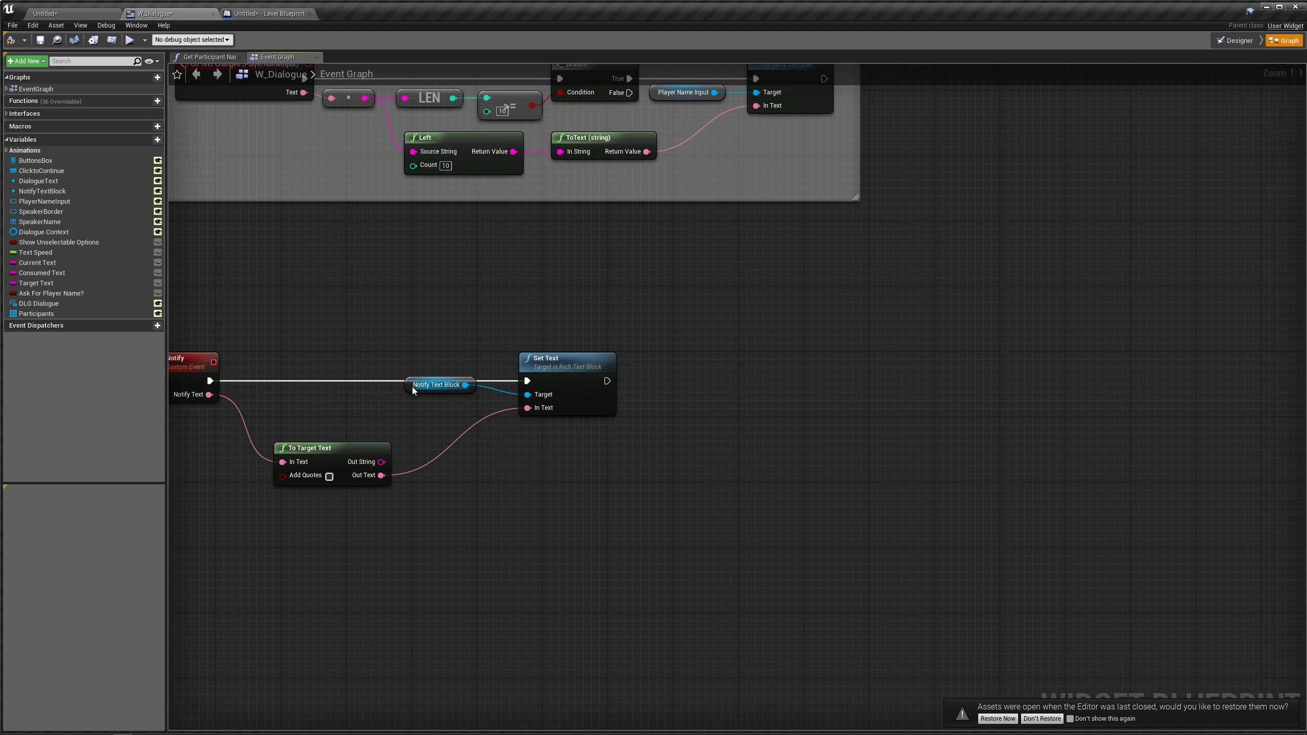
left_click_drag(412, 386, 412, 403)
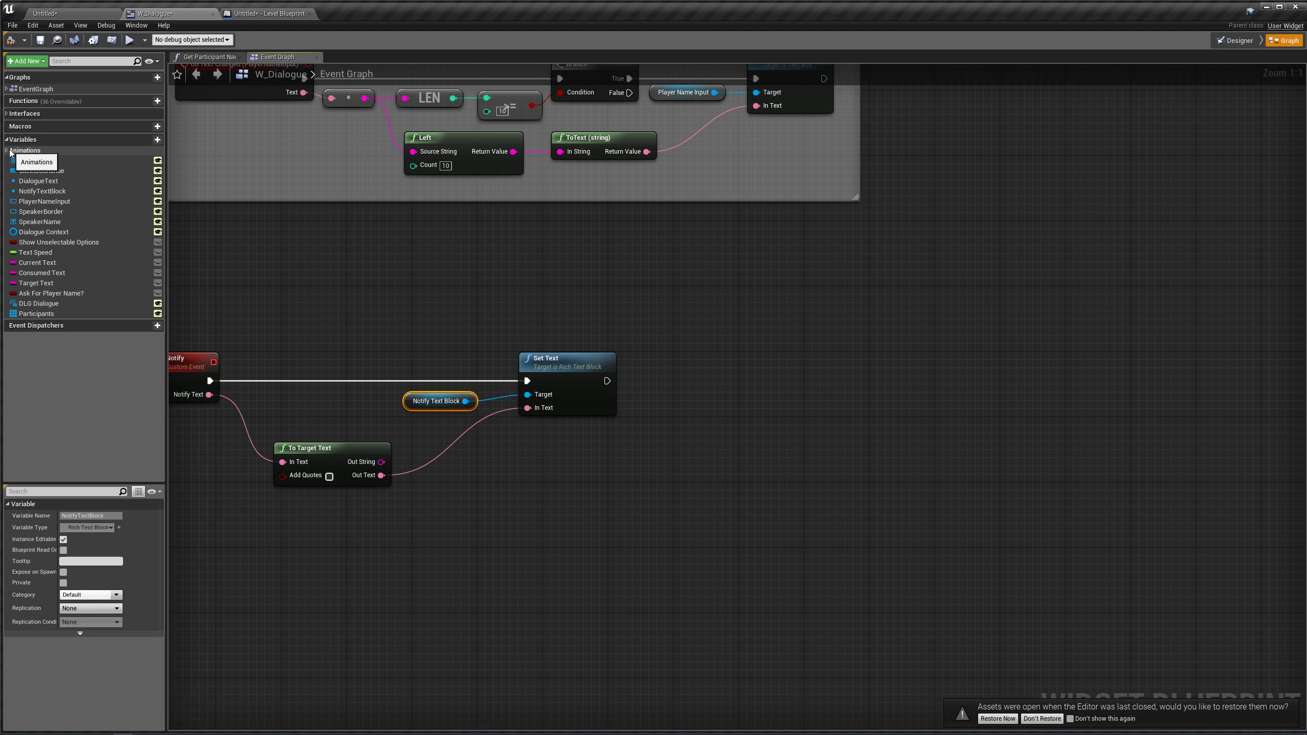
- Add a Play Animation node for Notify Animation, connect it after Set Text, and align both nodes with the execution line
double_click(32, 151)
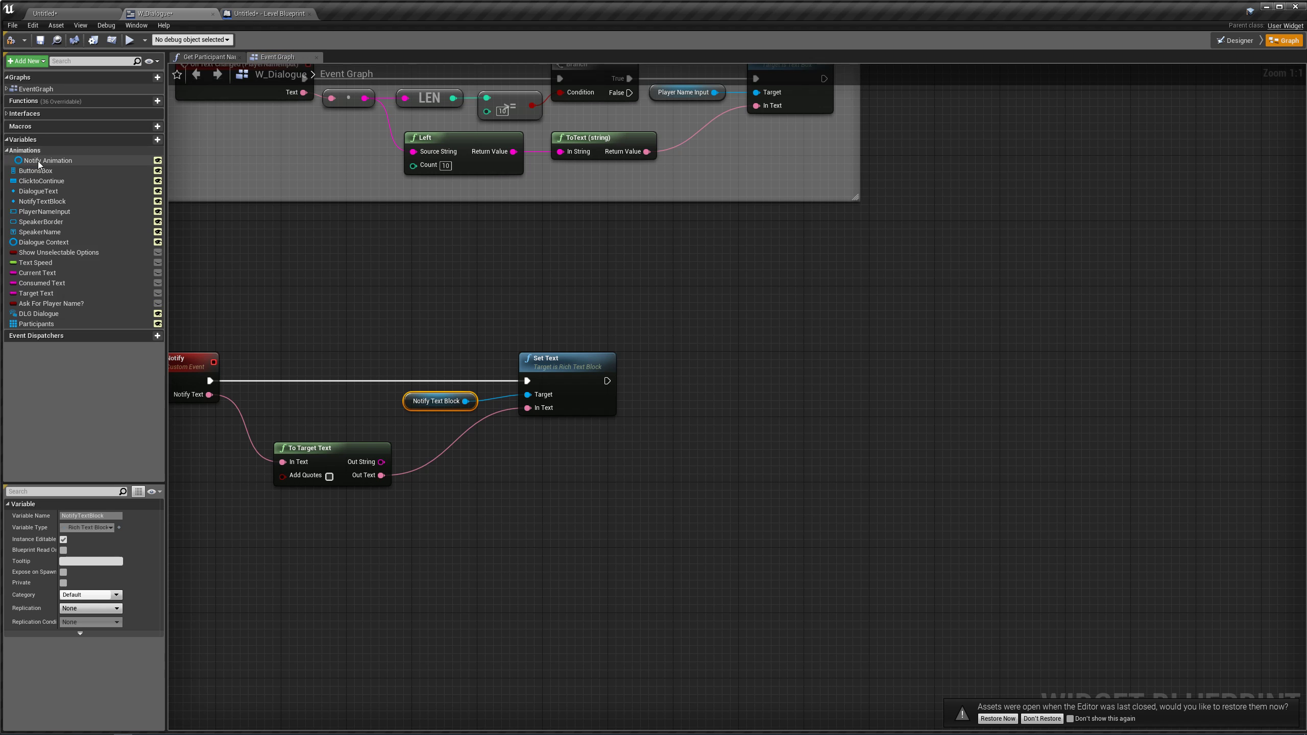
left_click_drag(41, 165, 733, 397, "ctrl")
type("play a")
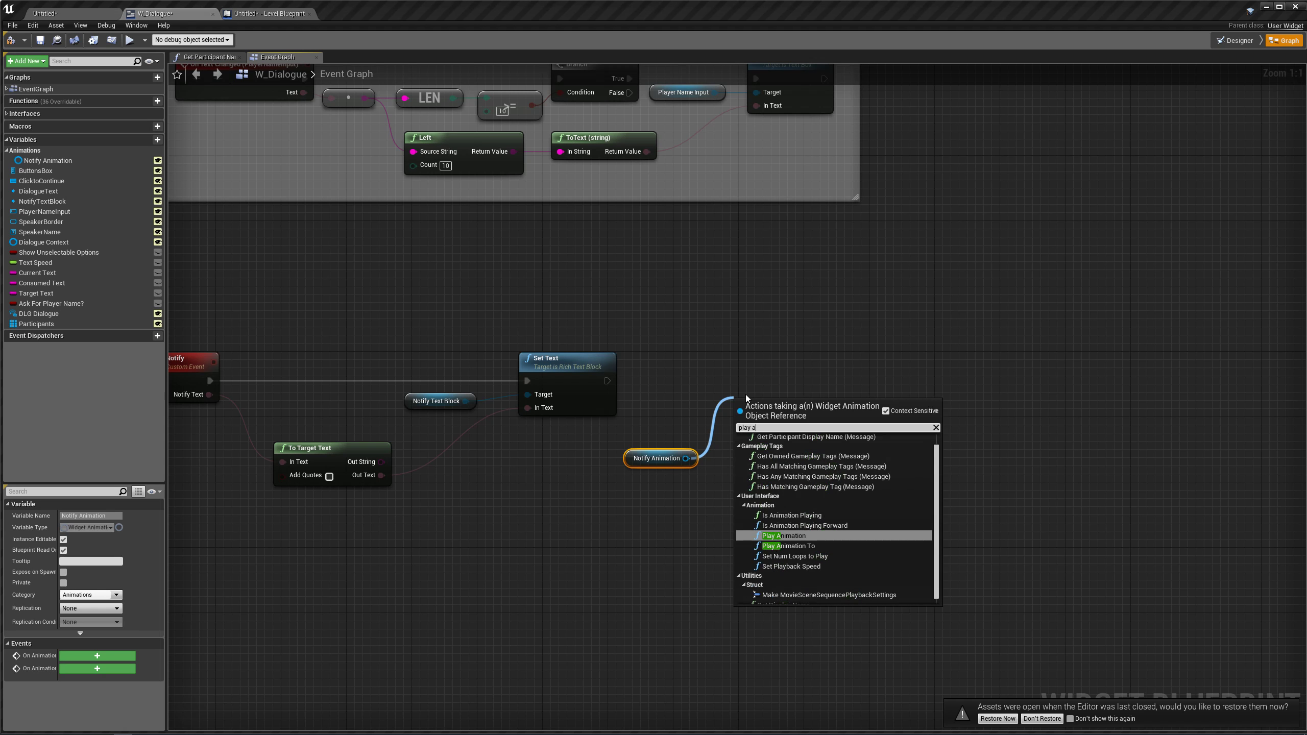
key("Return")
left_click_drag(739, 430, 739, 433)
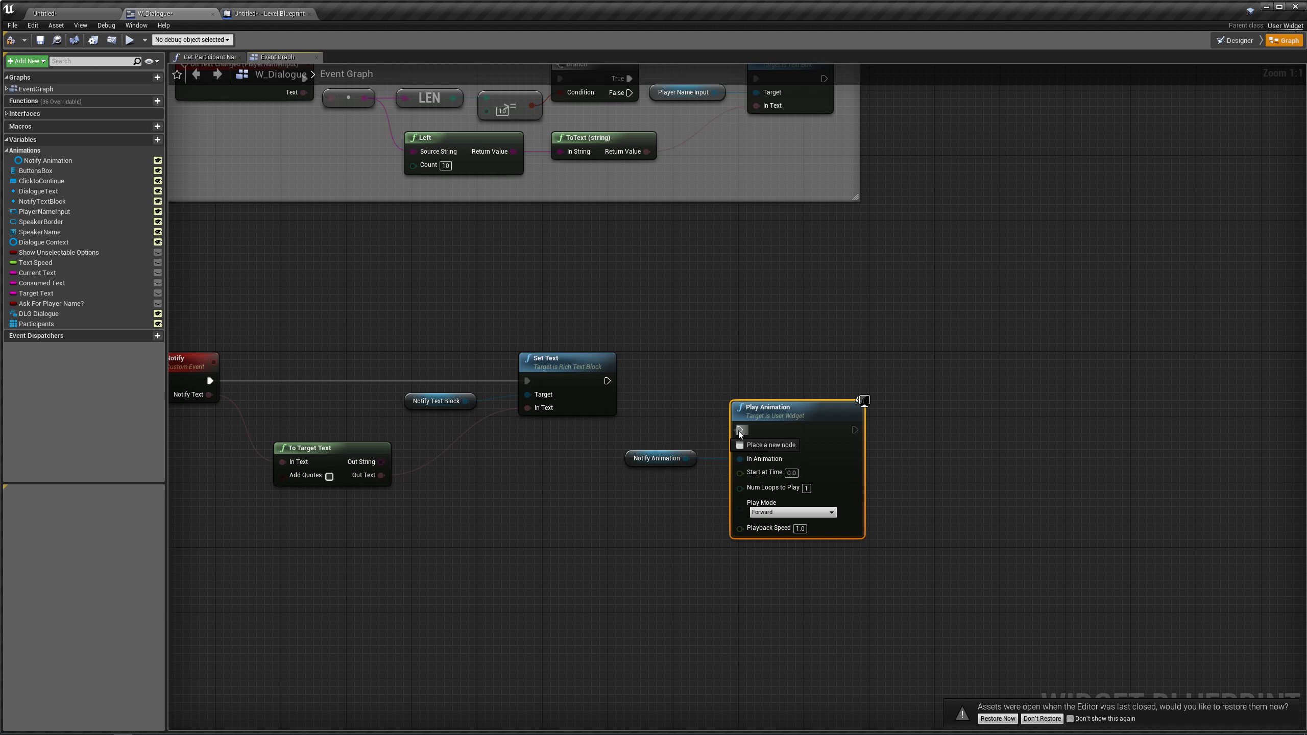
left_click_drag(619, 380, 801, 573)
left_click_drag(792, 427, 805, 384)
left_click(772, 334)
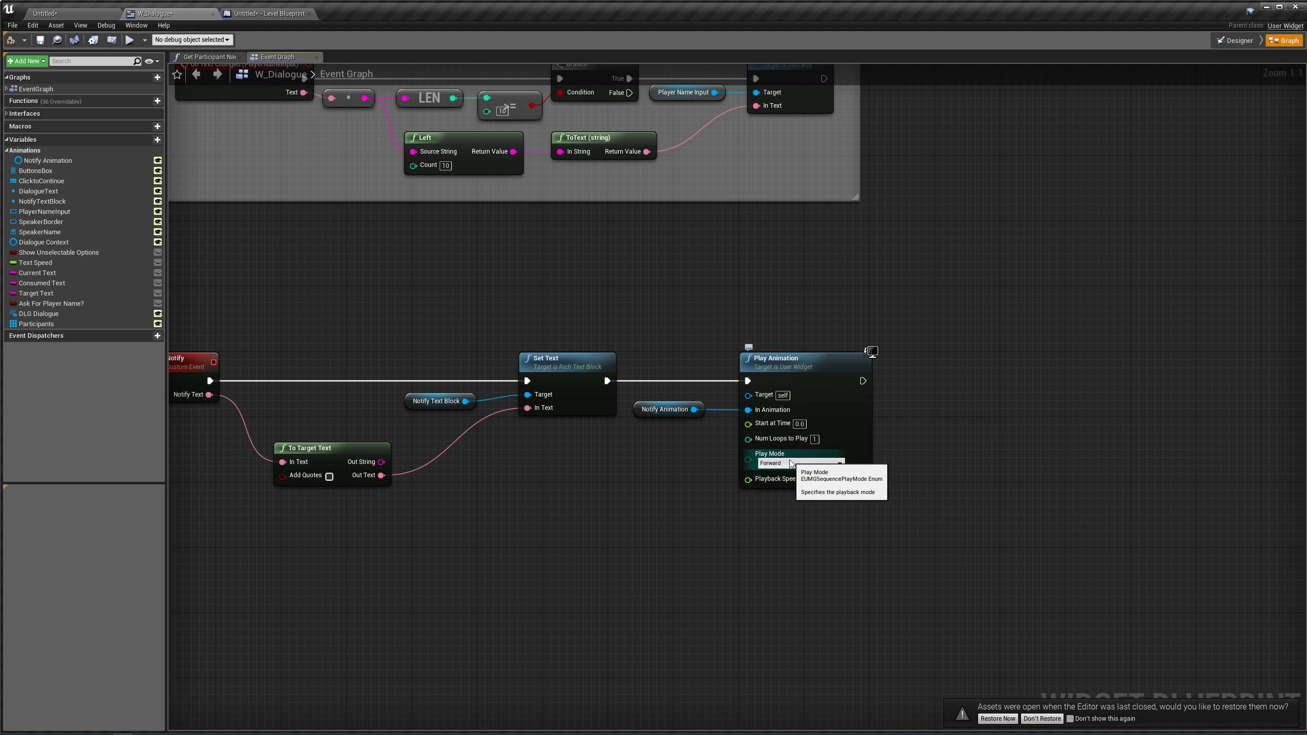
- Move the To Target Text node up between the Notify event and the Notify Text Block node
right_click_drag(589, 497, 729, 489)
left_click(468, 418)
left_click_drag(467, 418, 468, 393)
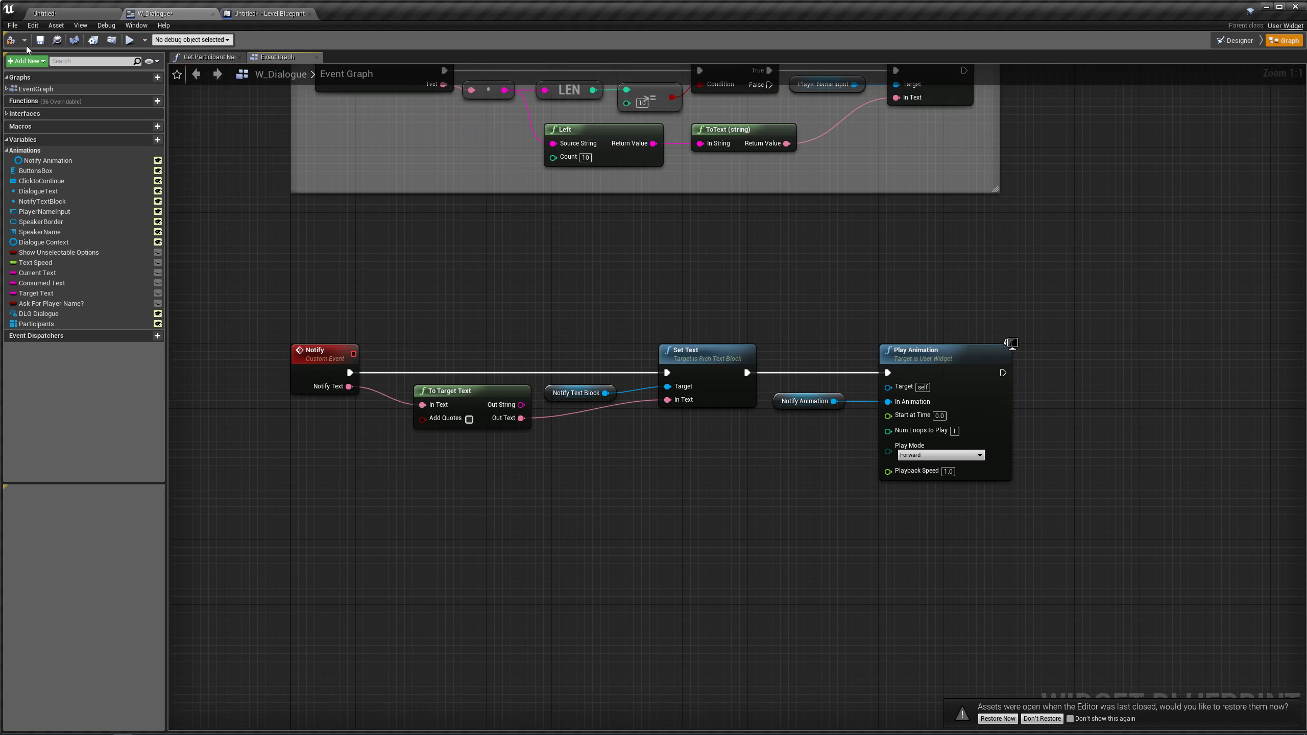
- In the Level Blueprint, add a Space Bar input event and place it below Event Tick
left_click(268, 14)
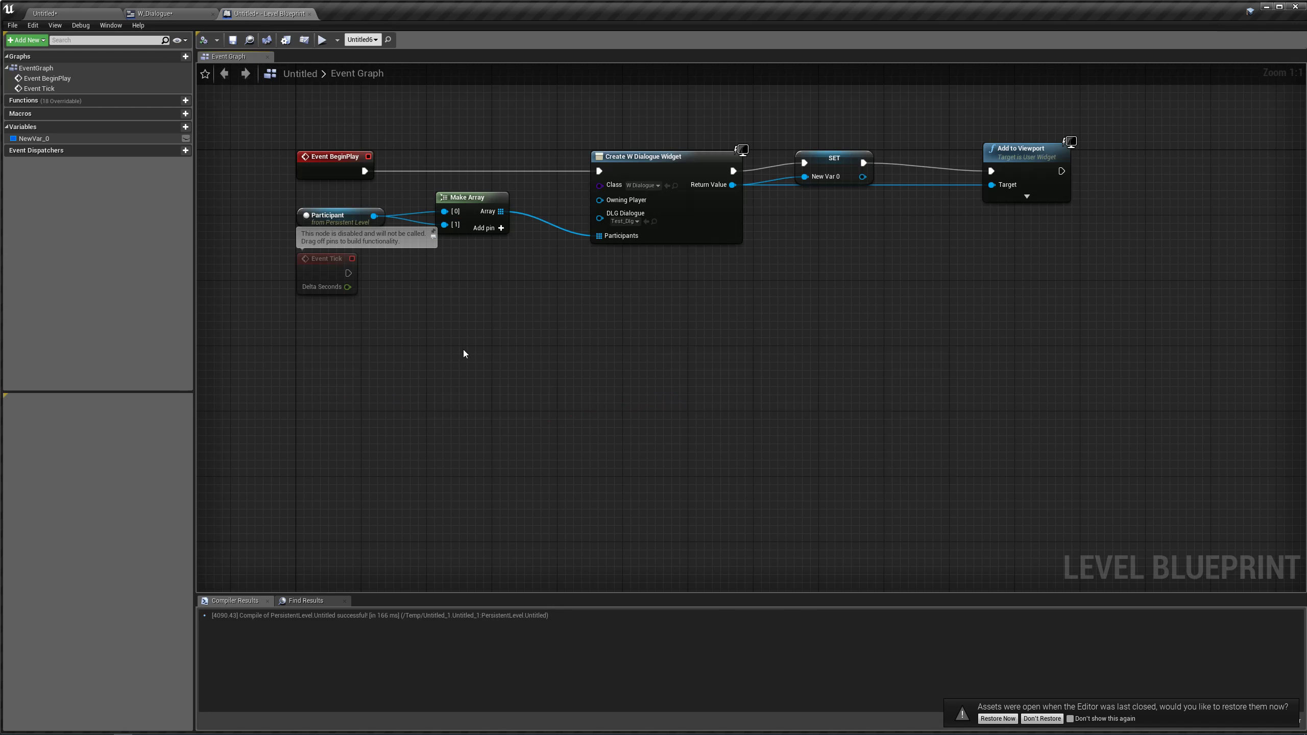
right_click_drag(464, 351, 582, 321)
right_click(457, 325)
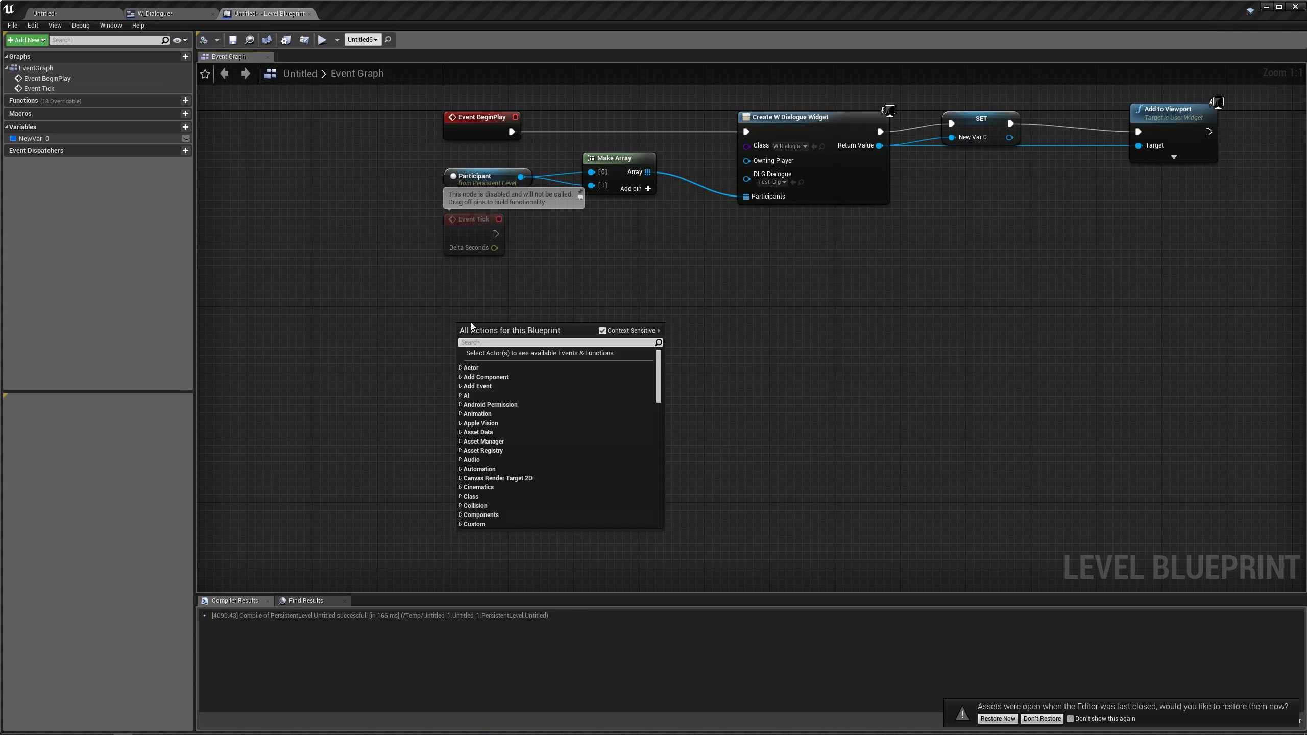
type("spacebar")
key("Return")
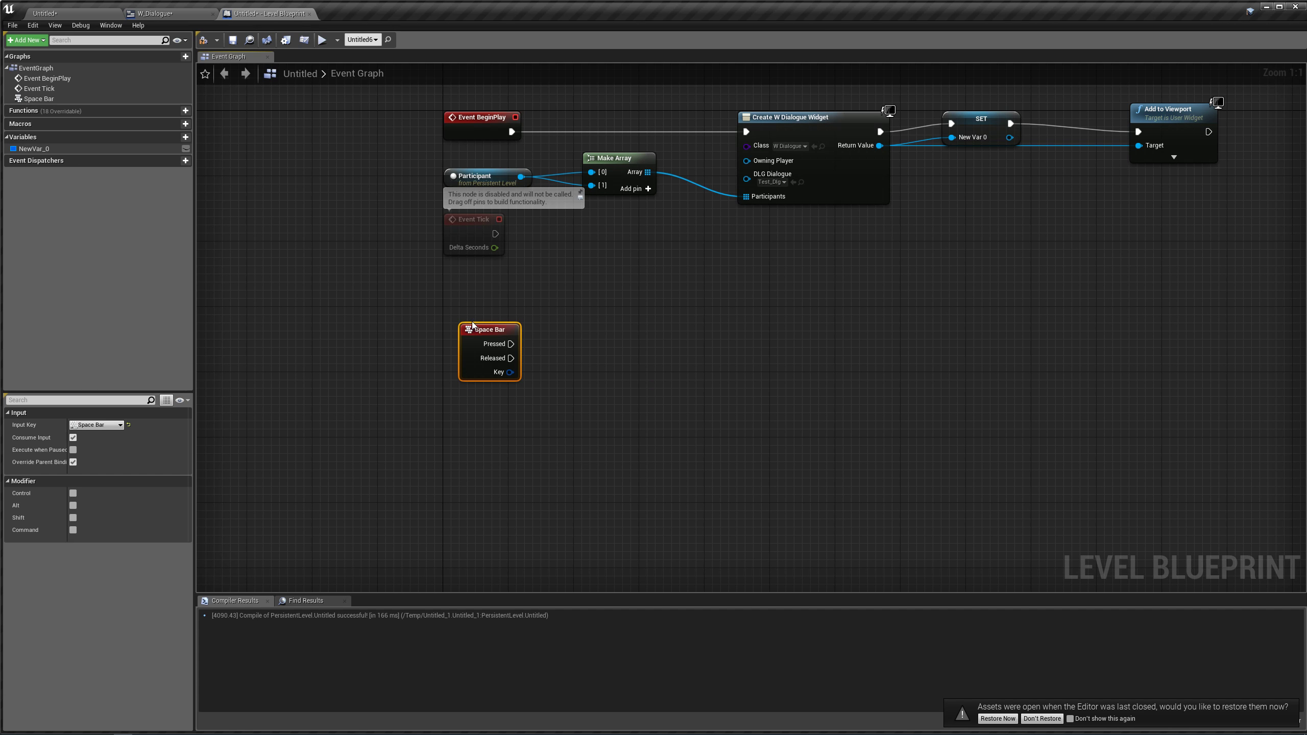
left_click(474, 321)
right_click_drag(474, 321, 353, 391)
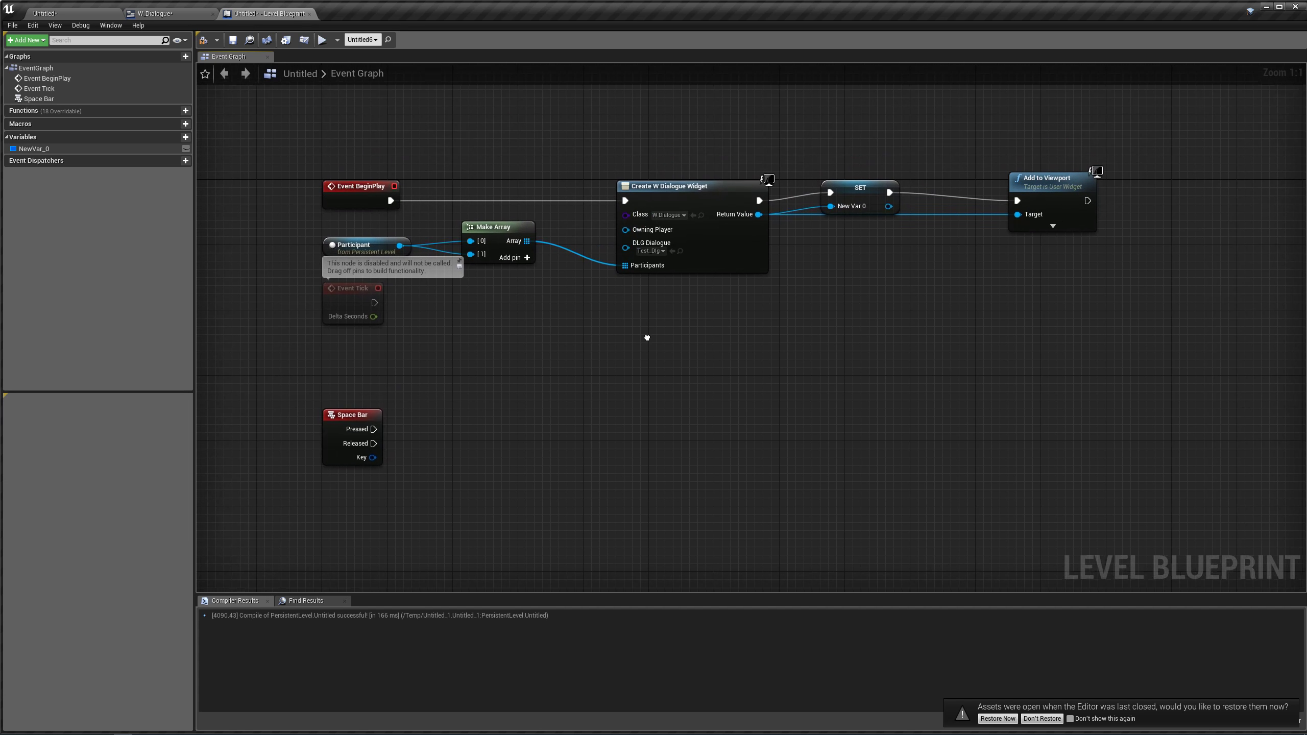
- Straighten the SET node's connections to Create W Dialogue Widget and Add to Viewport
left_click(854, 188)
key("q")
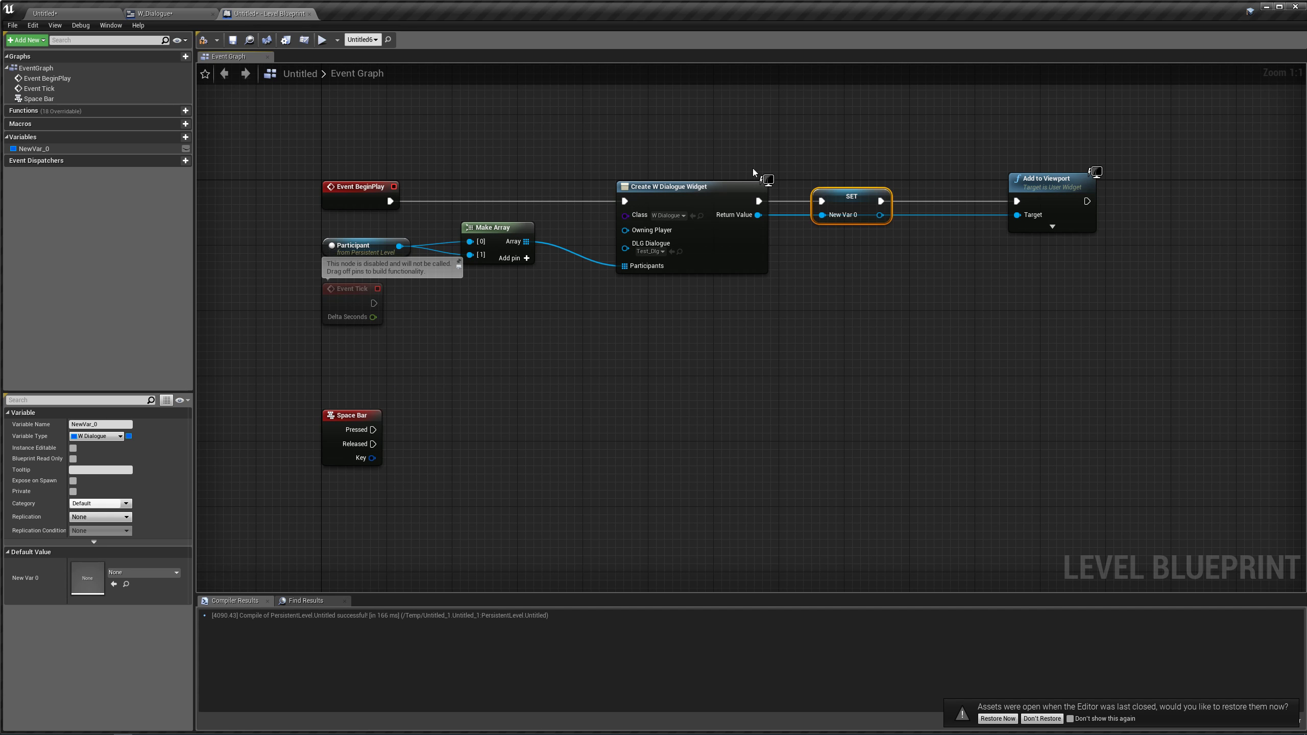
right_click_drag(749, 240, 619, 247)
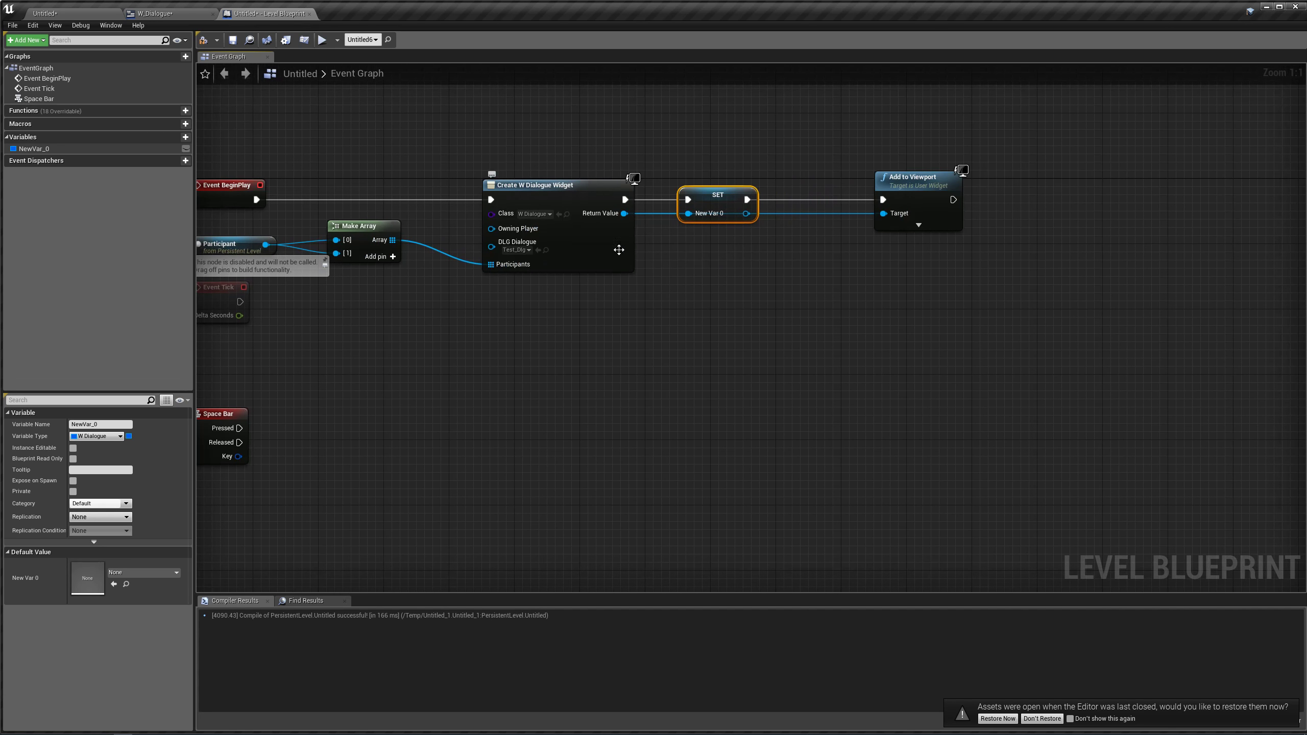
- Call Notify on New Var 0 from the Space Bar event's Pressed output, with Notify Text set to "Hello World"
right_click_drag(463, 348, 557, 265)
left_click_drag(34, 149, 550, 380)
left_click(469, 390)
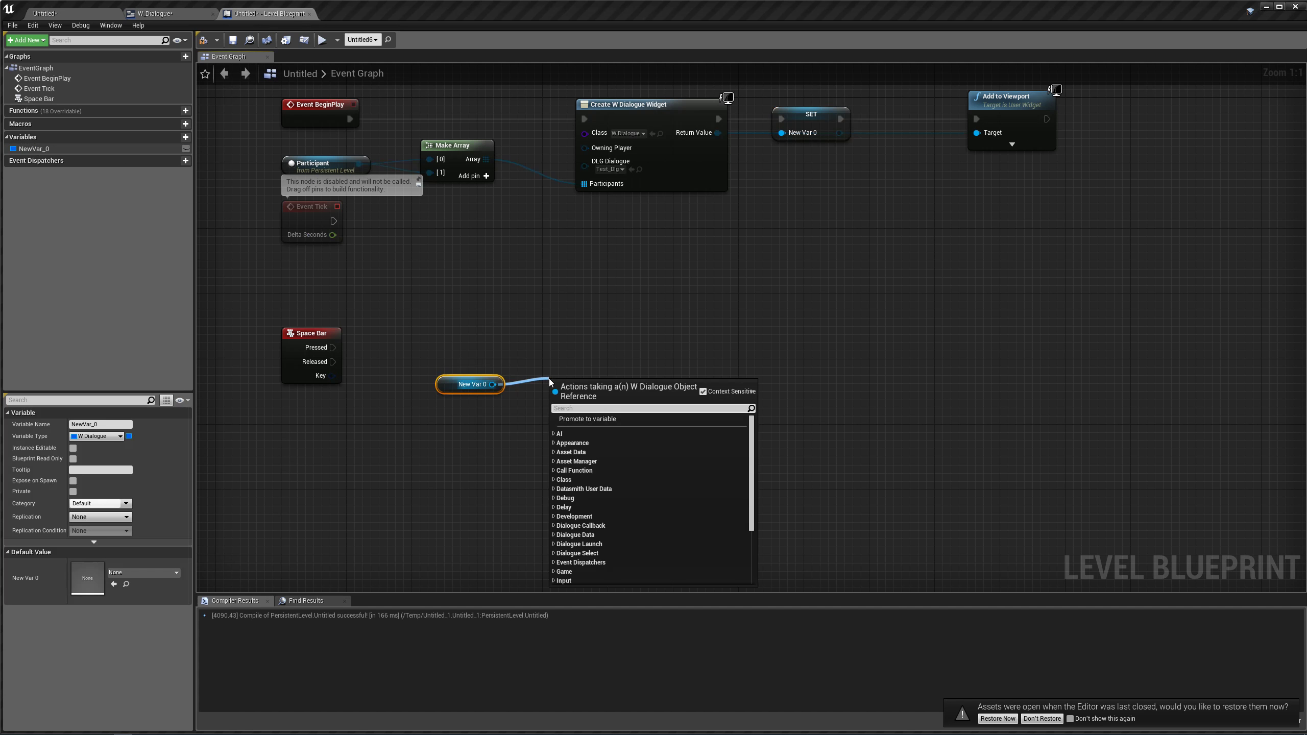
type("notify")
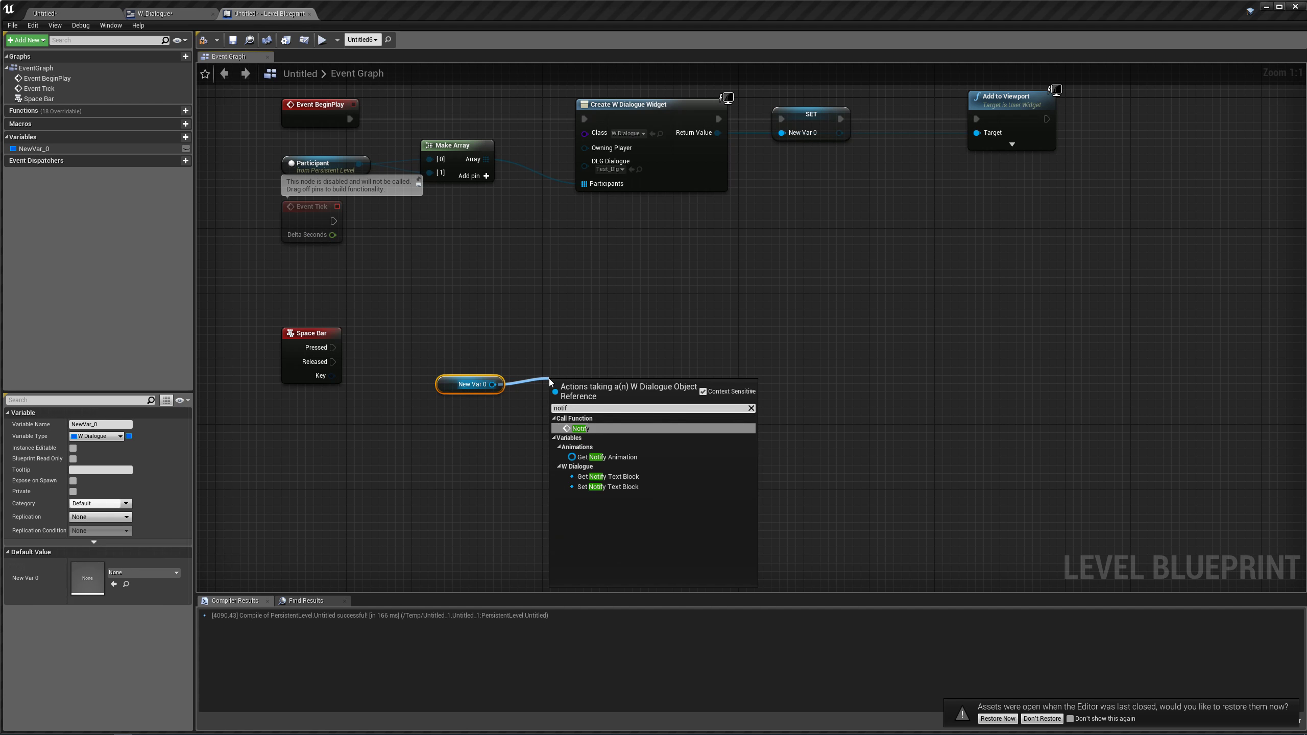
key("Return")
left_click_drag(559, 405, 582, 331)
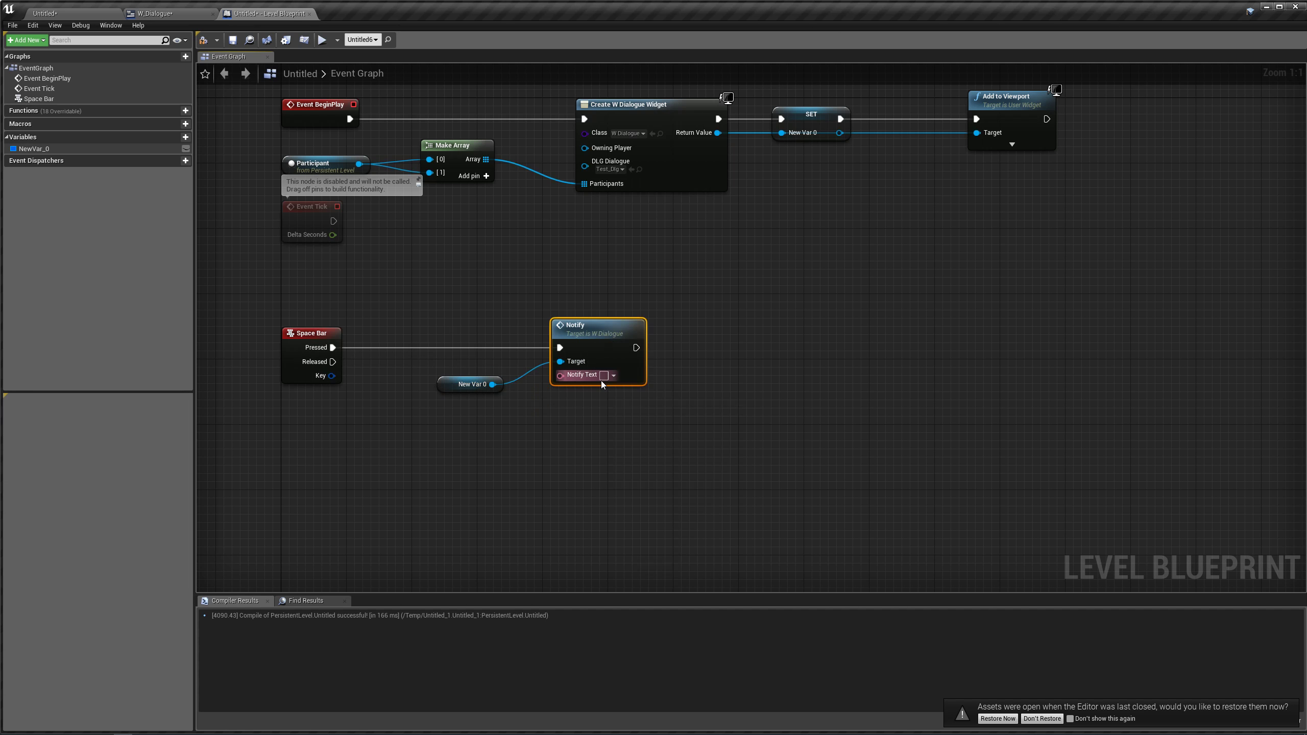
left_click(613, 375)
type("Hello World")
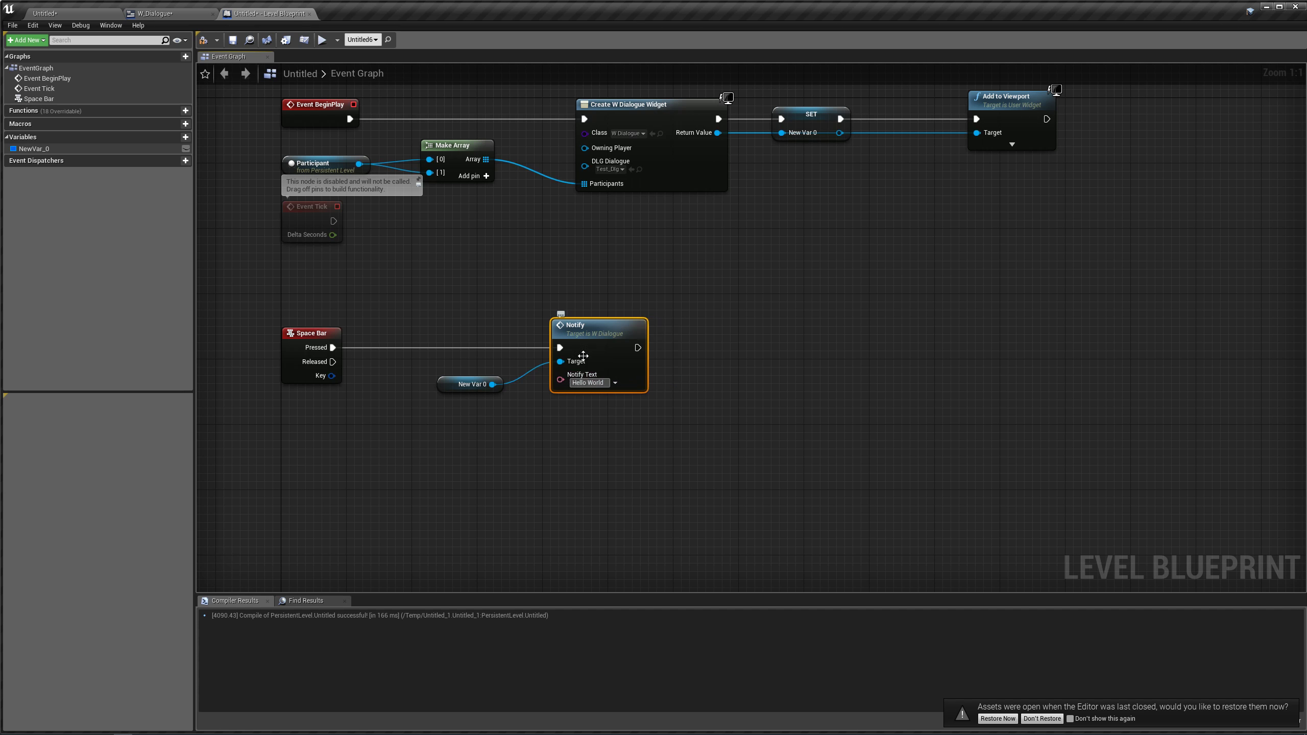
- Compile the Level Blueprint and run the game preview briefly, closing it again
left_click(286, 40)
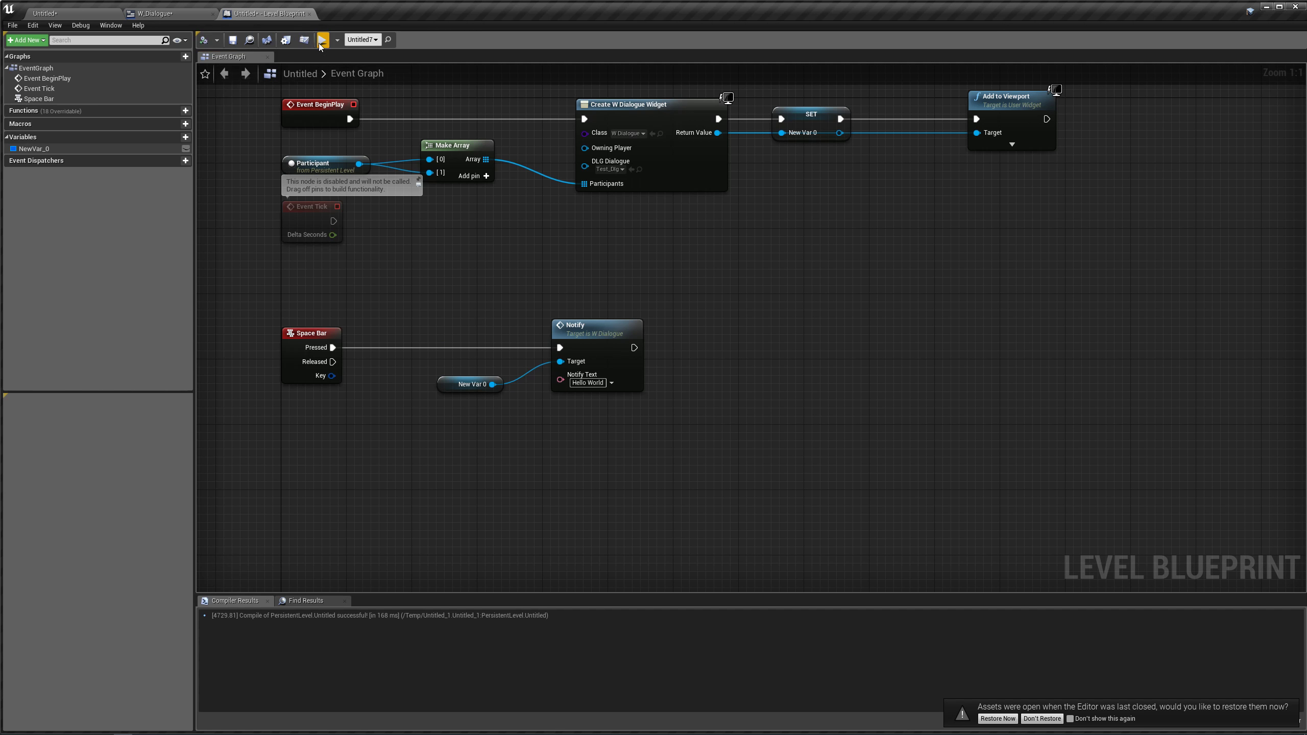
left_click(322, 40)
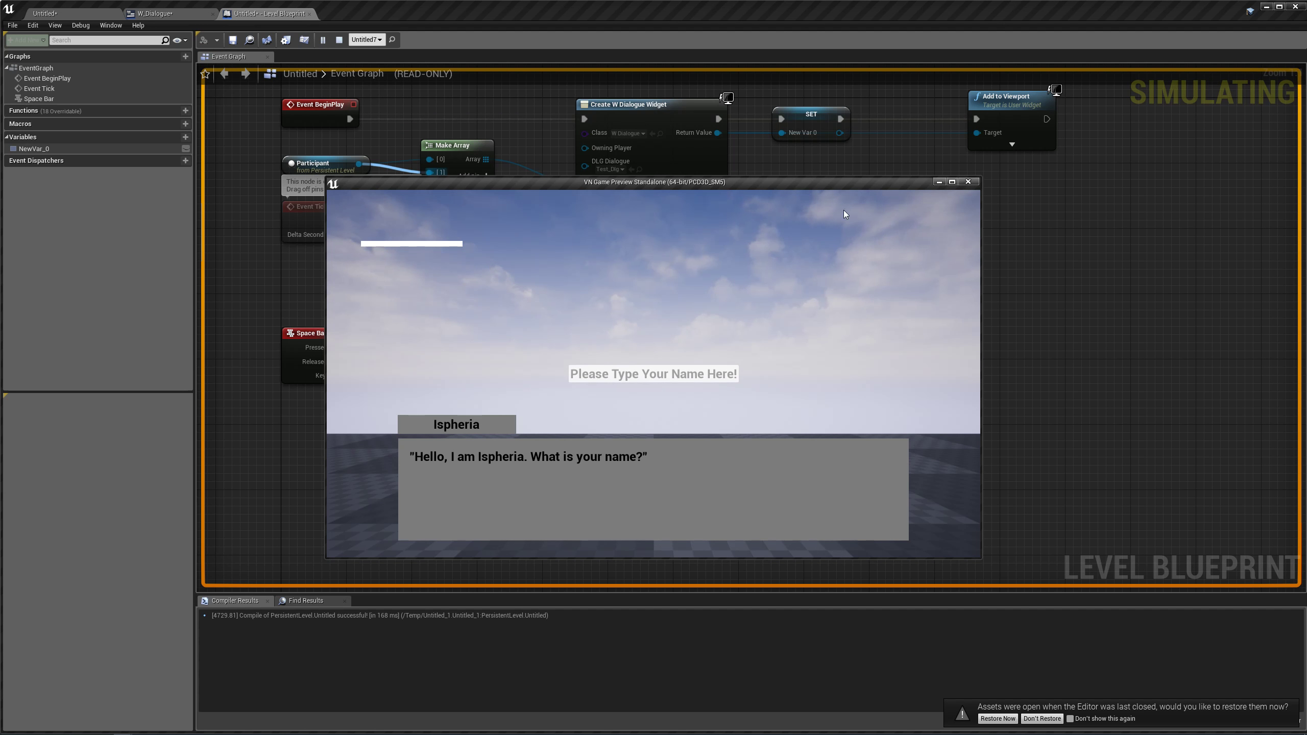
left_click(968, 182)
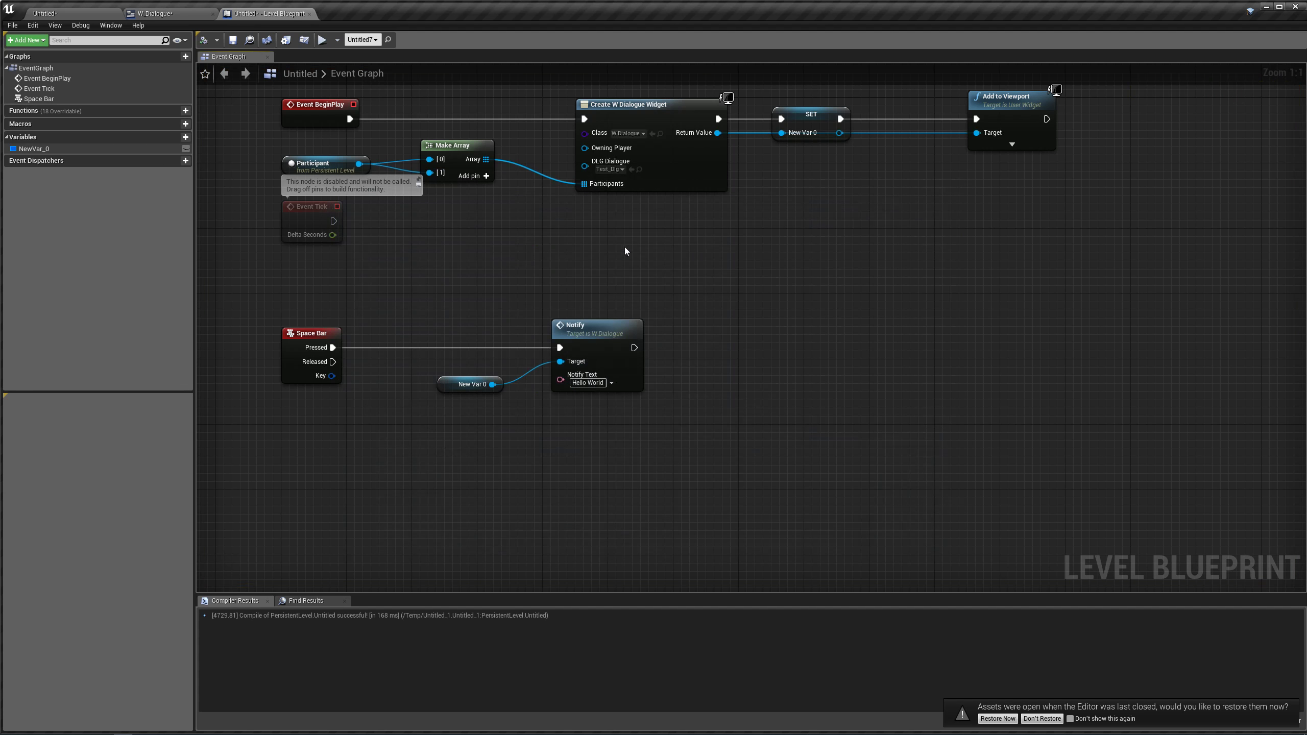
- In W_Dialogue's Designer, inspect Notify Animation's Render Opacity track with the playhead at 0.75 s
left_click(168, 19)
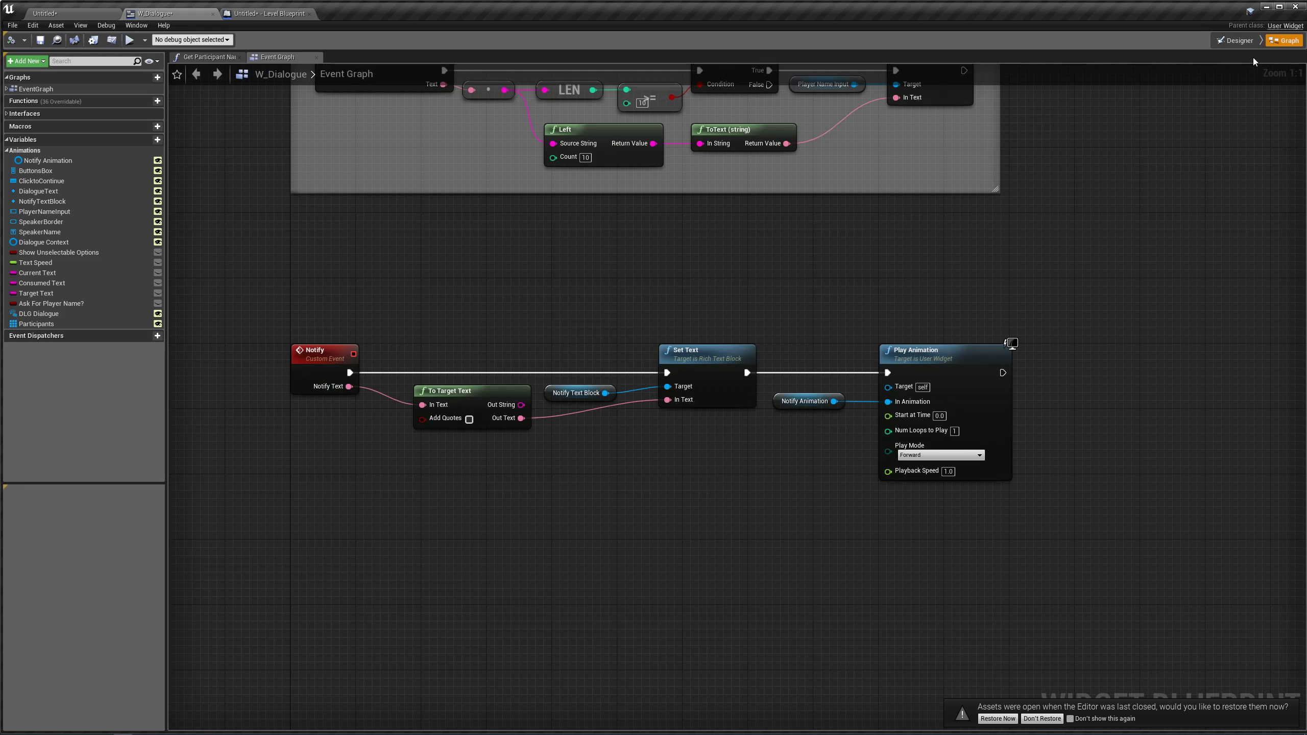
left_click(1235, 40)
left_click(82, 365)
left_click(84, 375)
left_click(39, 548)
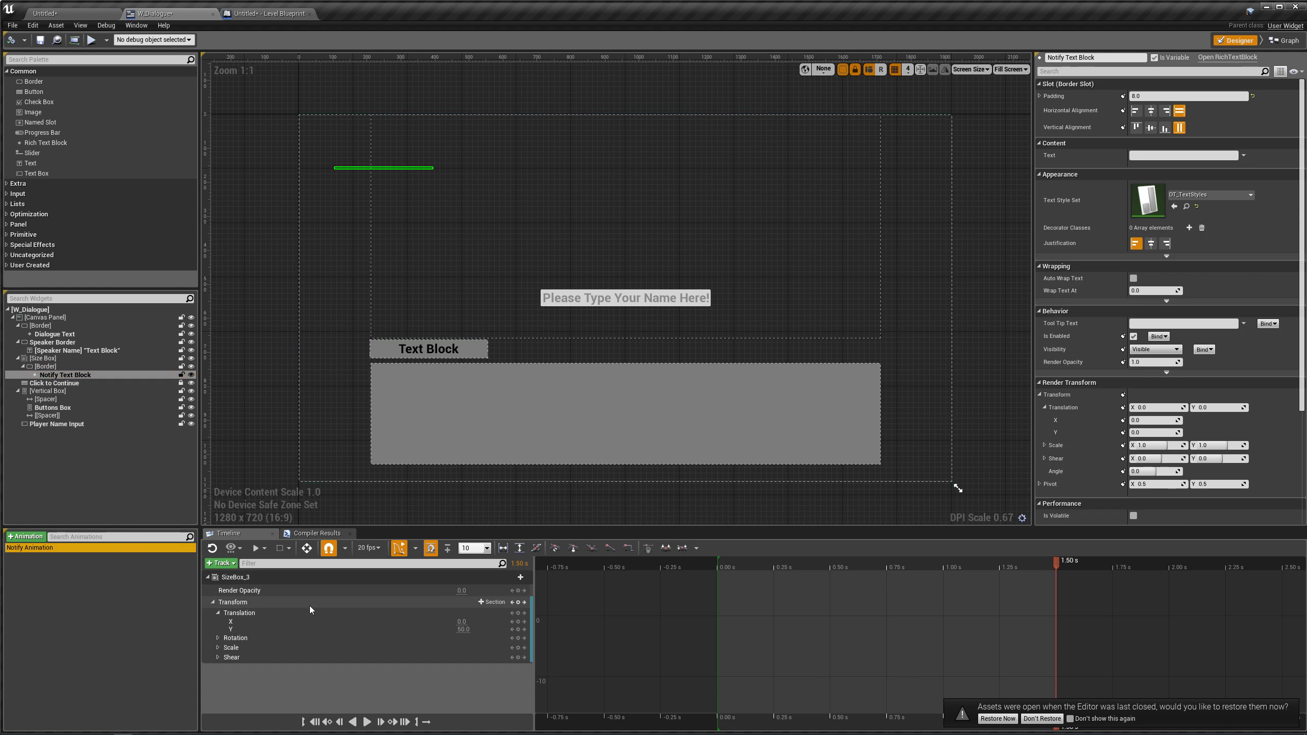
left_click(279, 590)
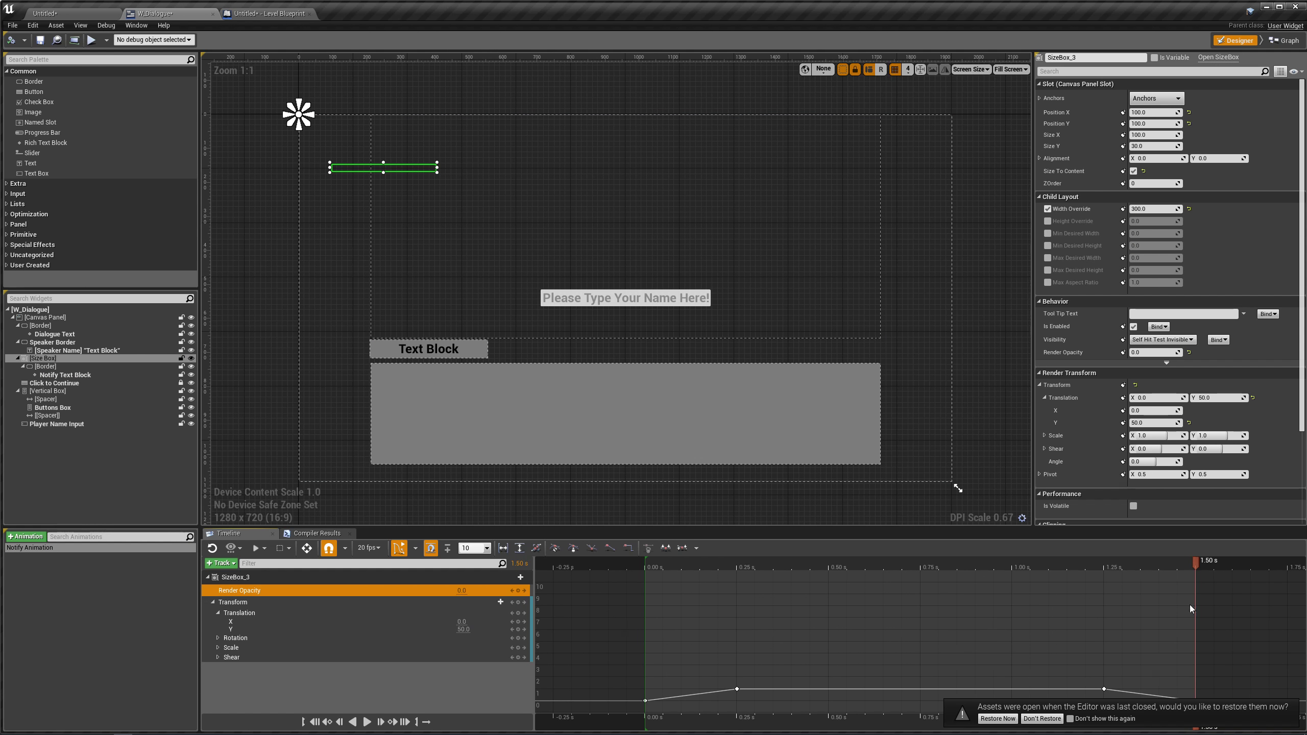
left_click_drag(1197, 567, 946, 569)
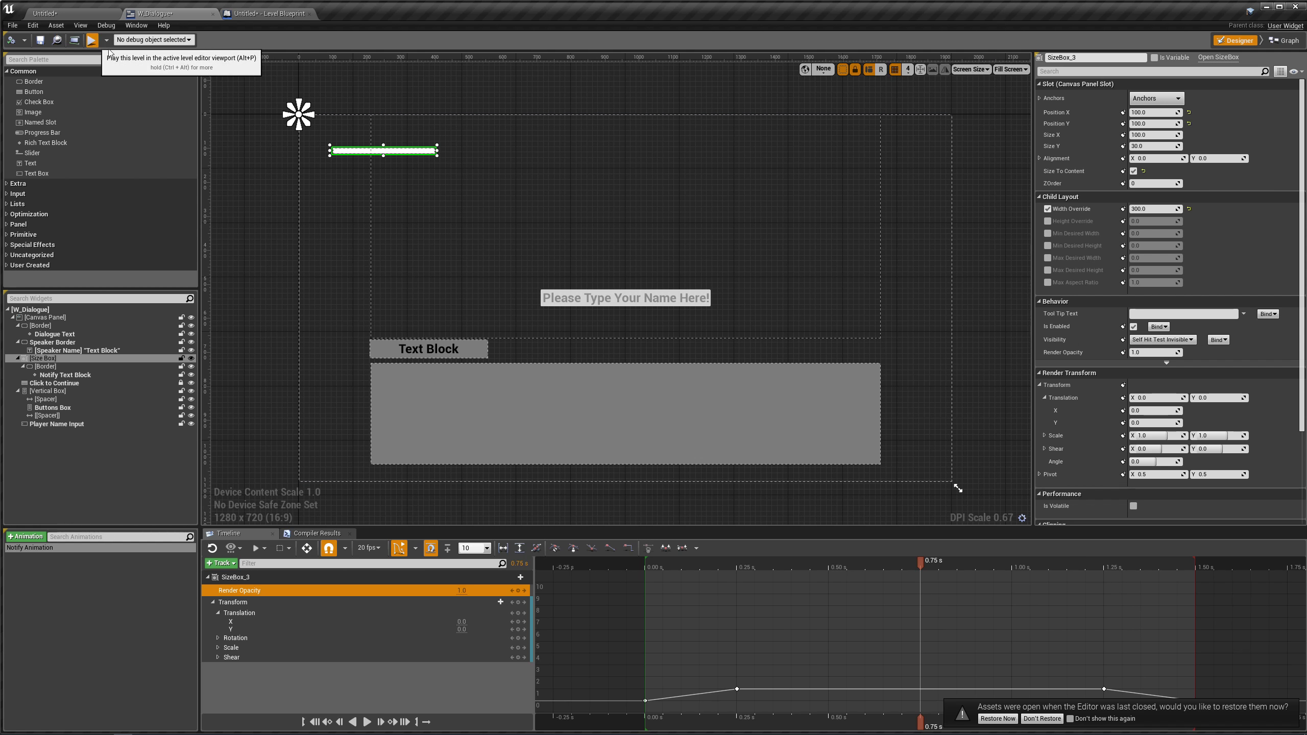
- Start the game preview and position its window over the Level Blueprint so the Space Bar event stays in view
left_click(91, 40)
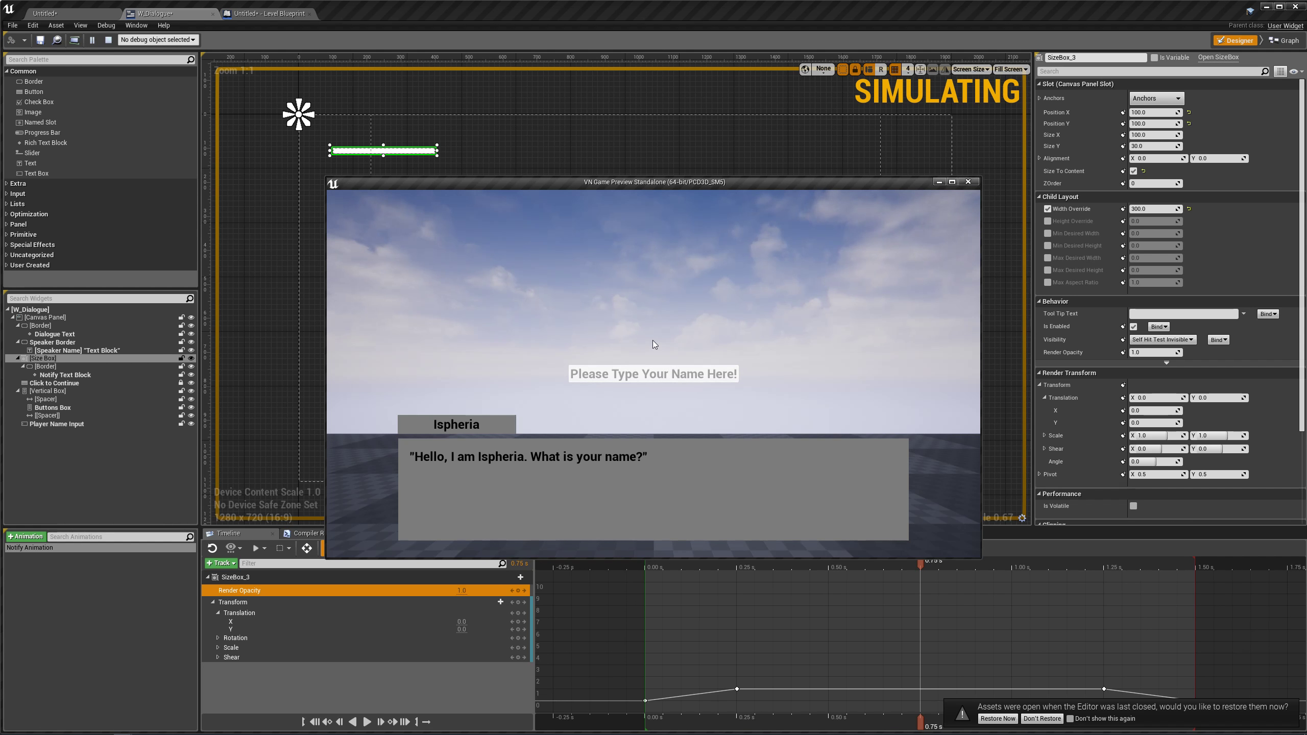
left_click(267, 14)
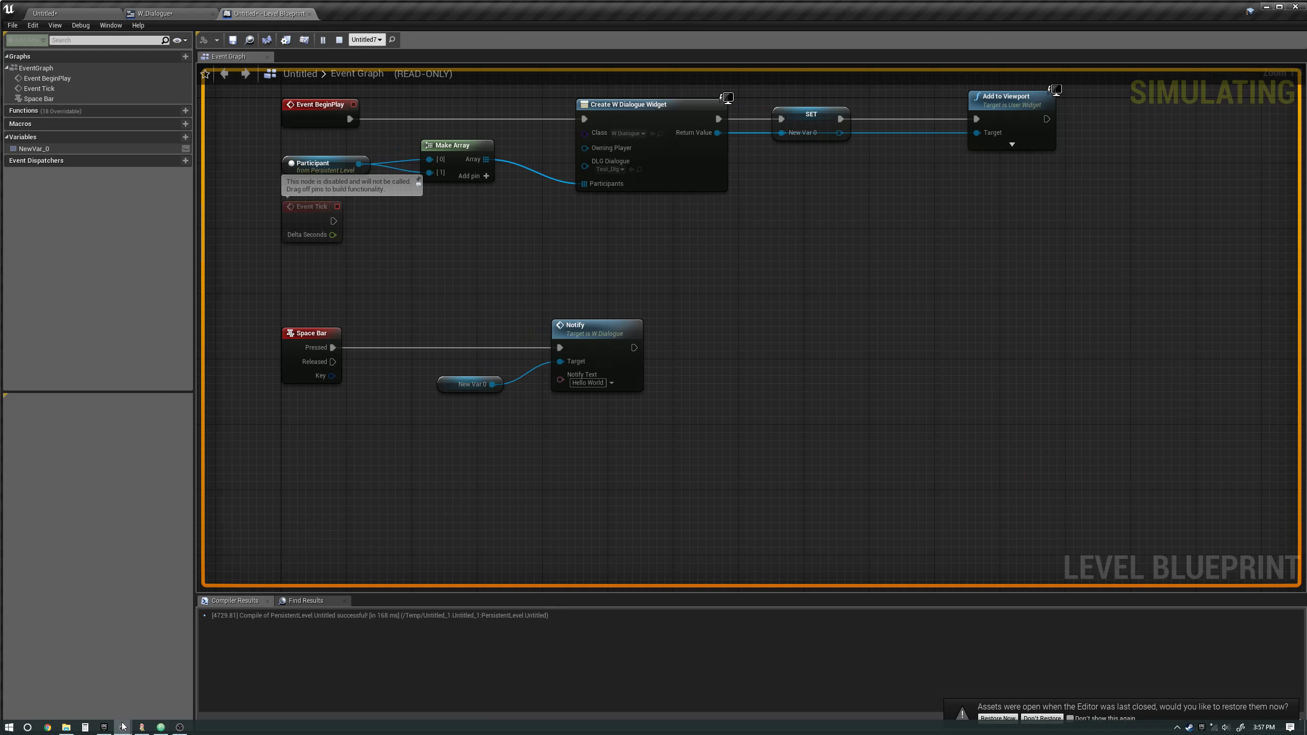
mouse_move(123, 727)
left_click(161, 668)
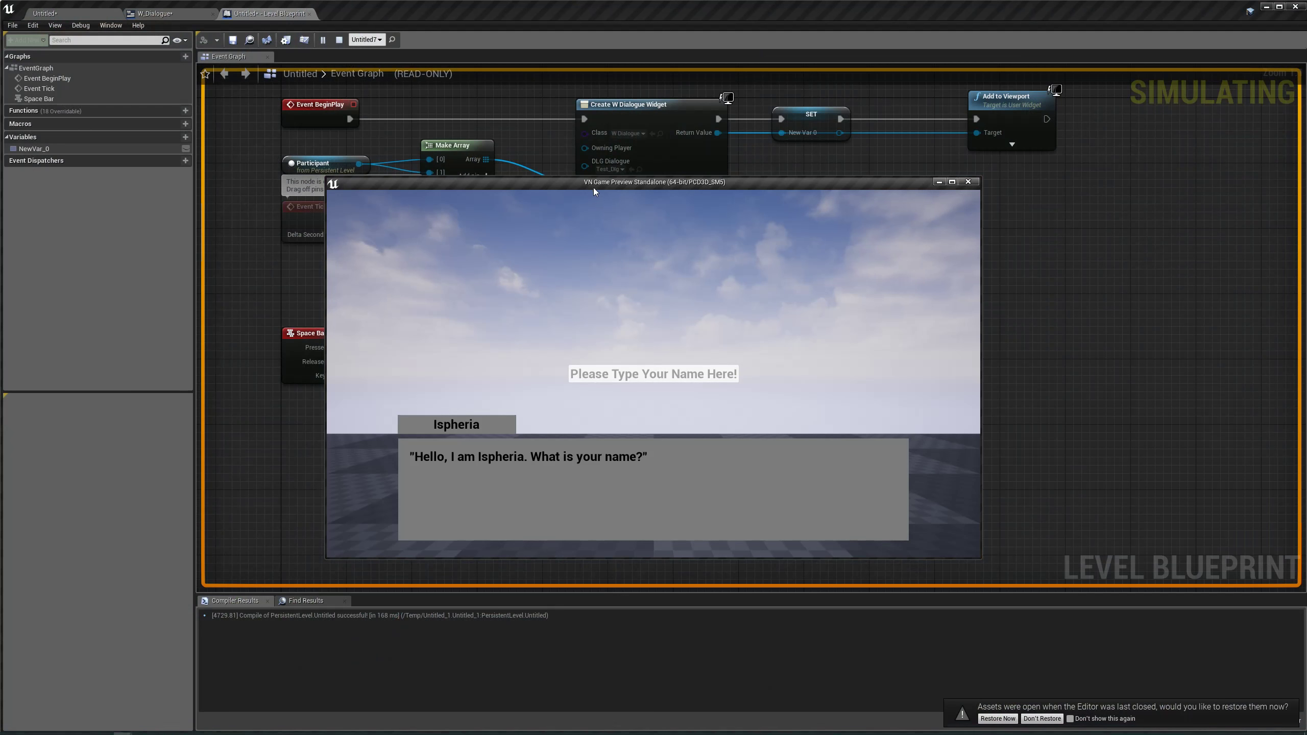
left_click_drag(594, 181, 822, 260)
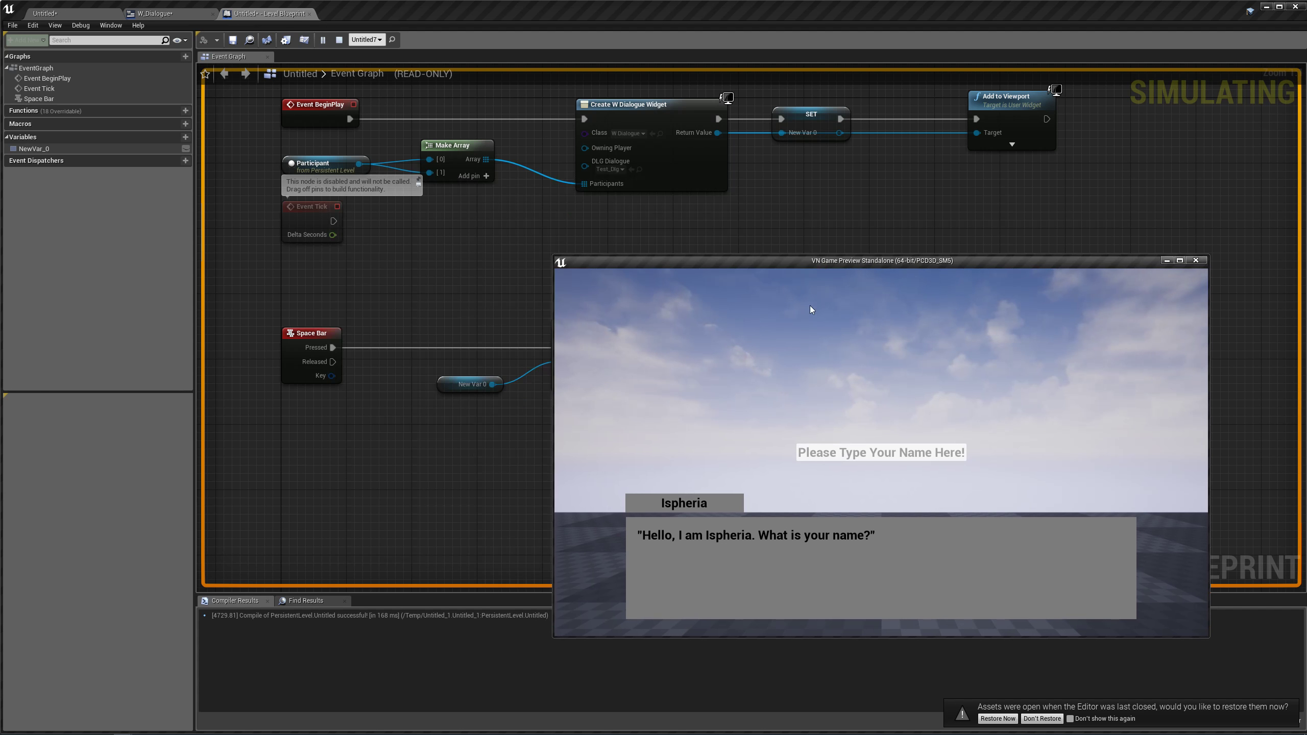
left_click_drag(819, 266, 907, 222)
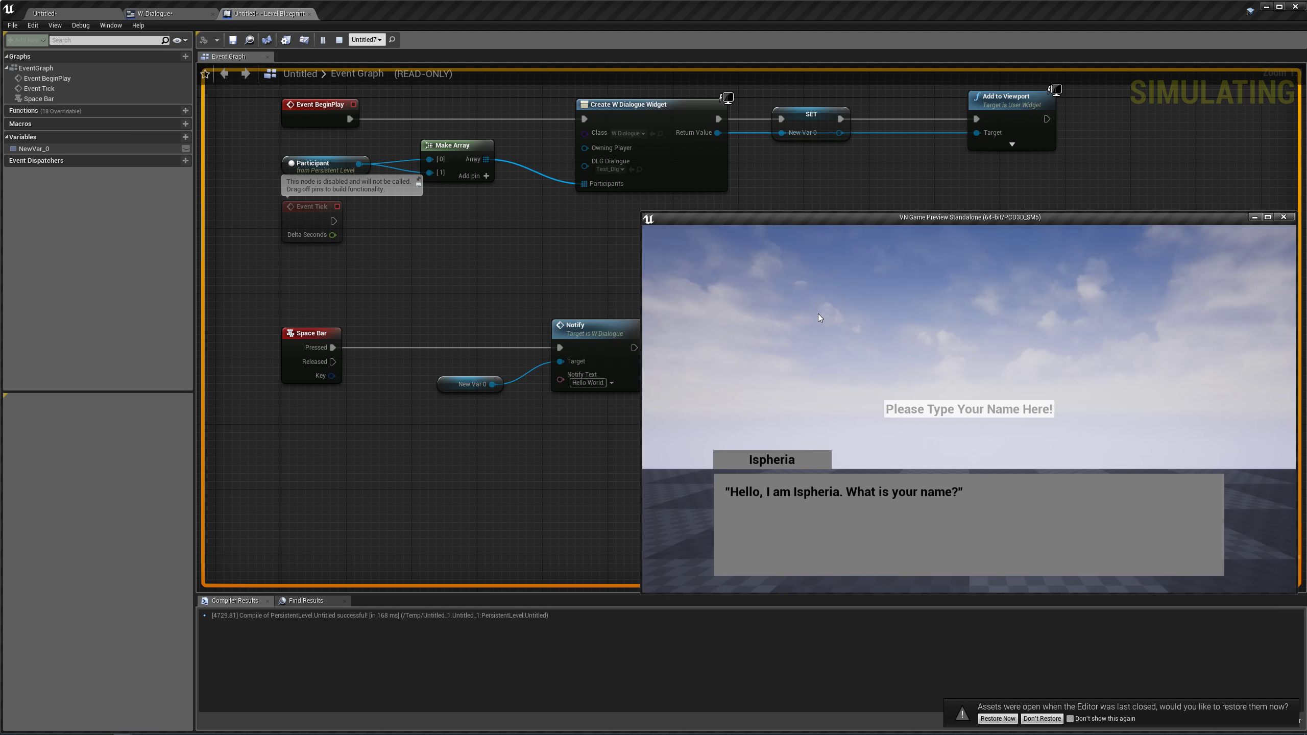
left_click_drag(941, 225, 864, 193)
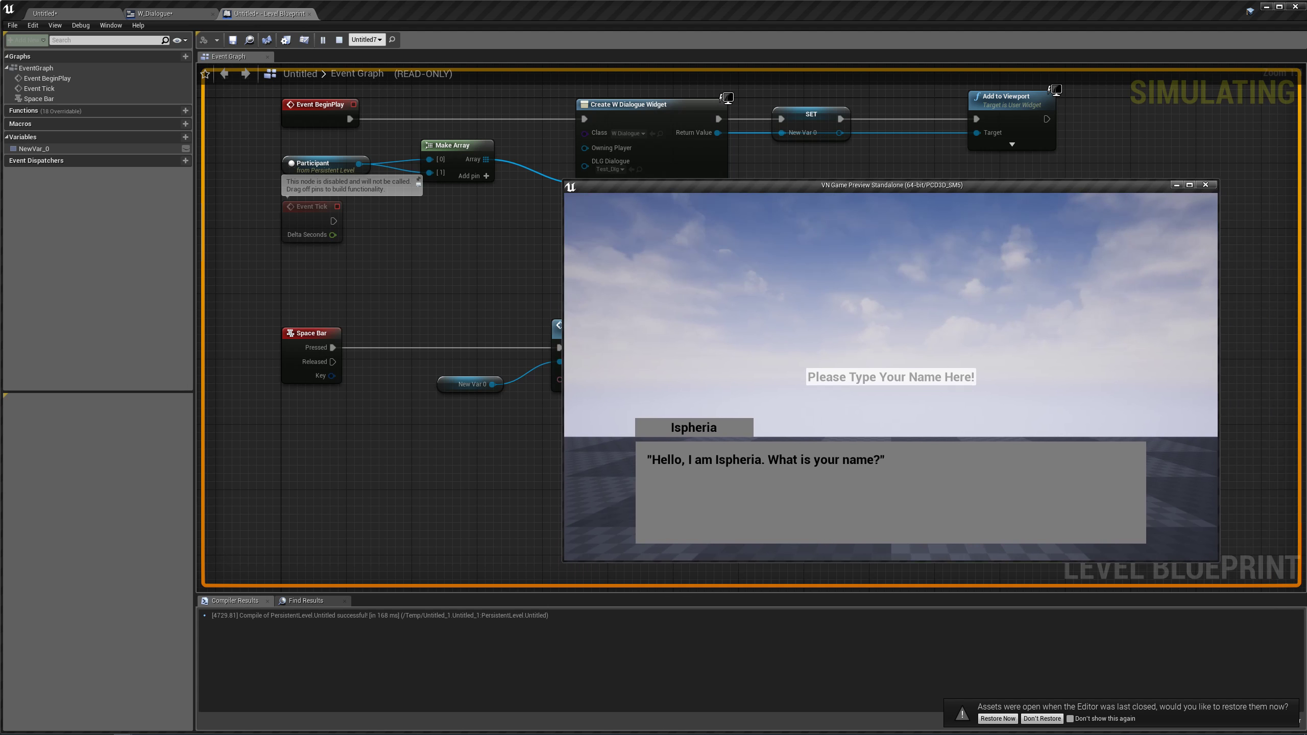
- Trigger the notification several times in the running preview to check its text and animation
key("space")
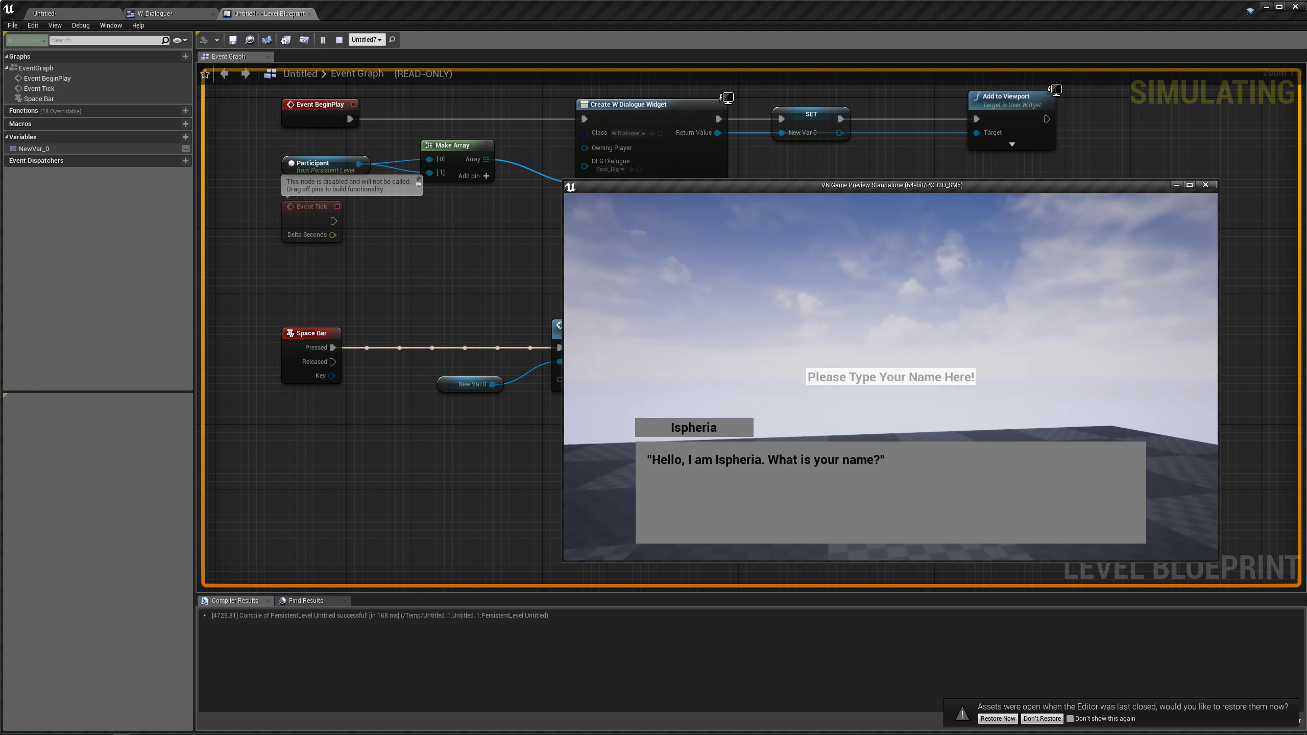
key("space")
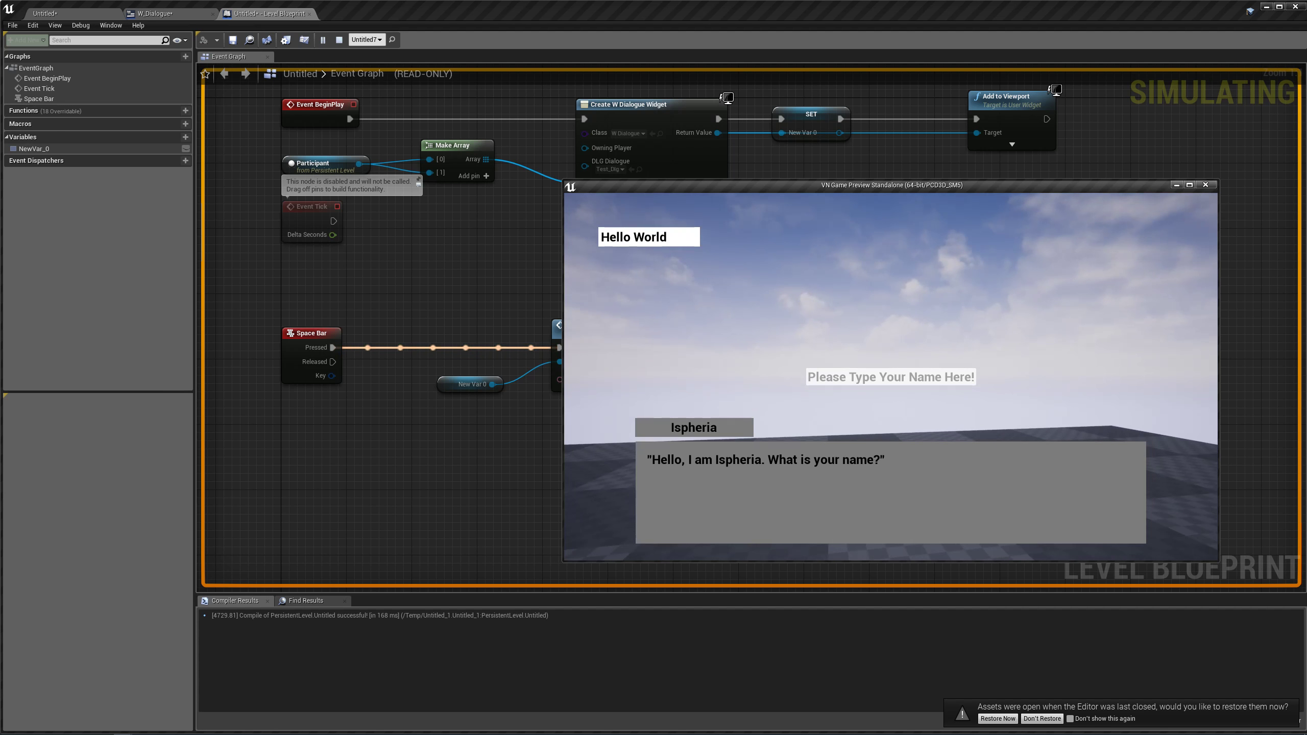
key("space")
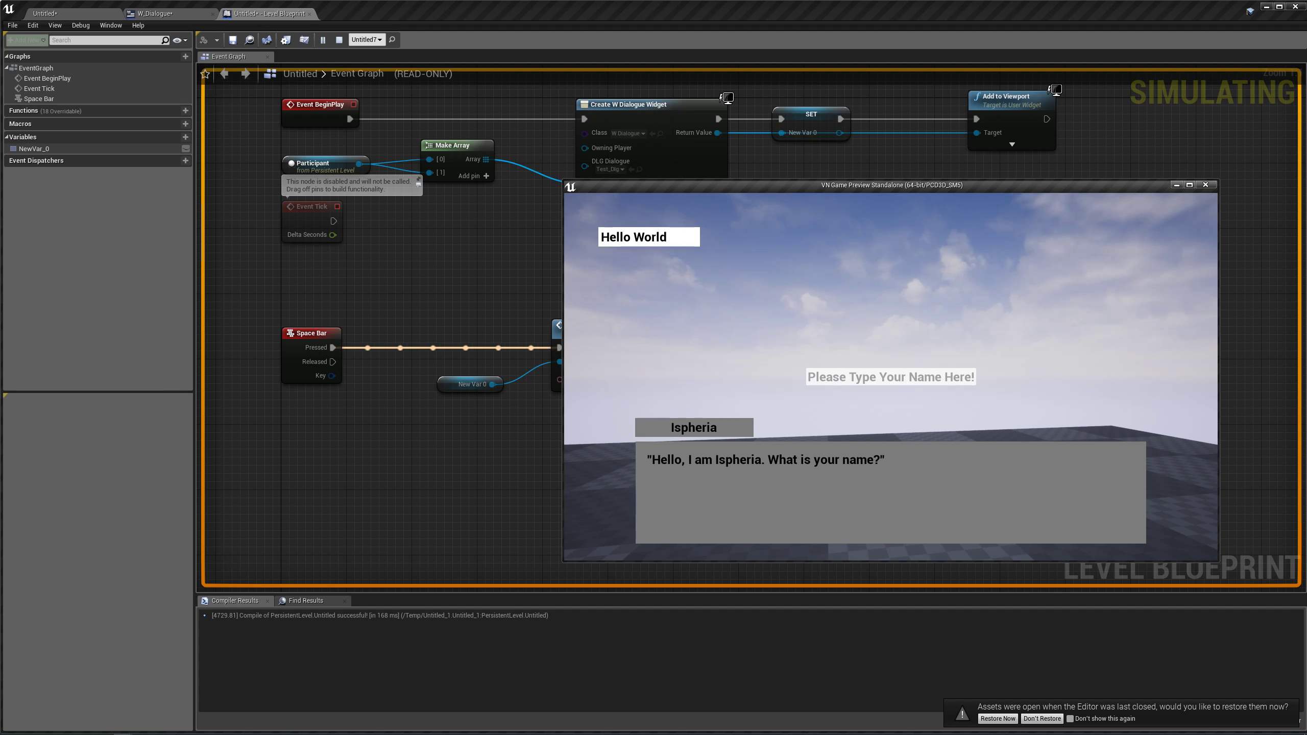
key("space")
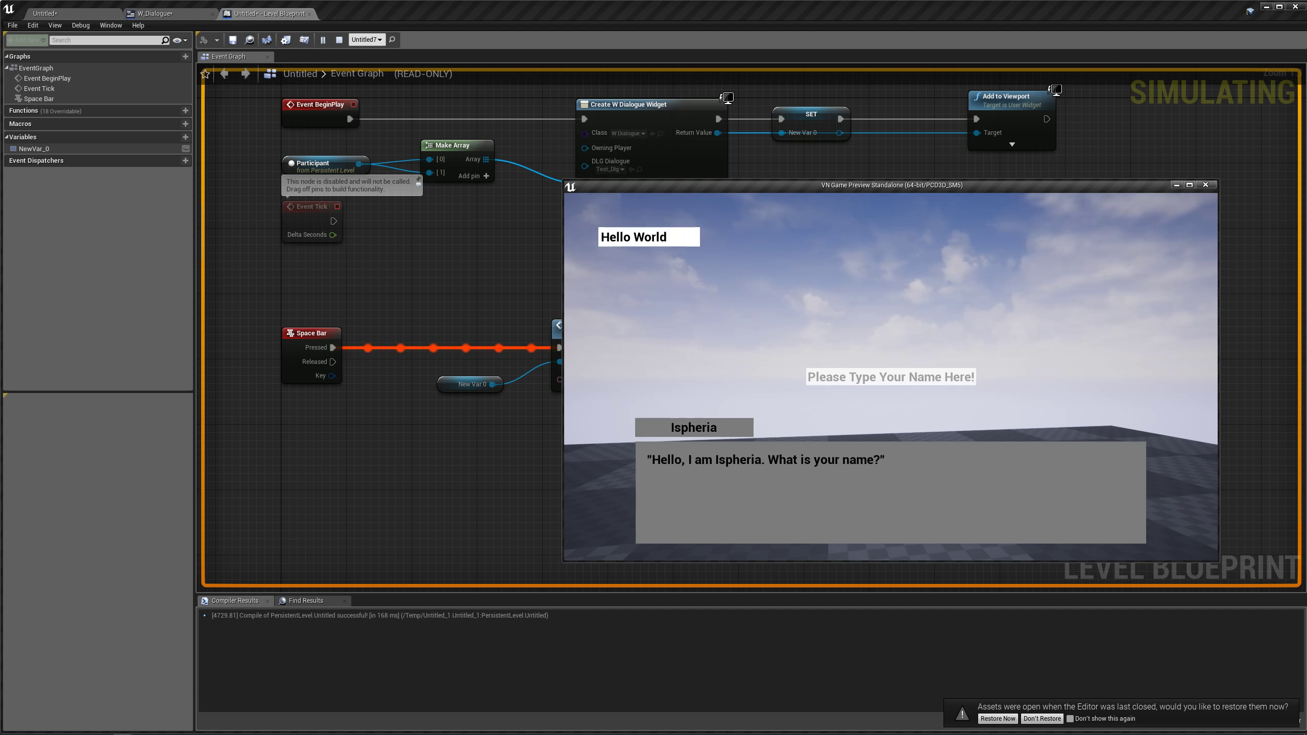
- Retrigger the notification repeatedly while its animation is still playing, and end the game preview
key("space")
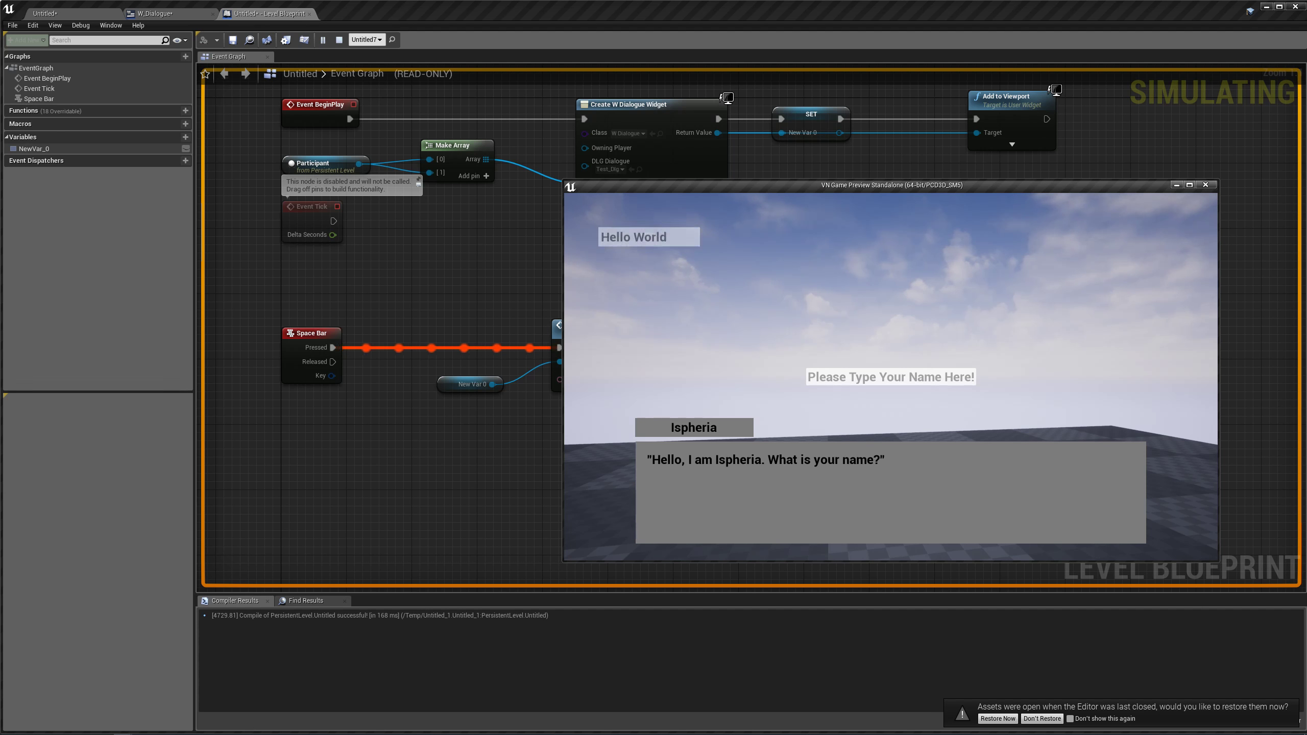
key("space")
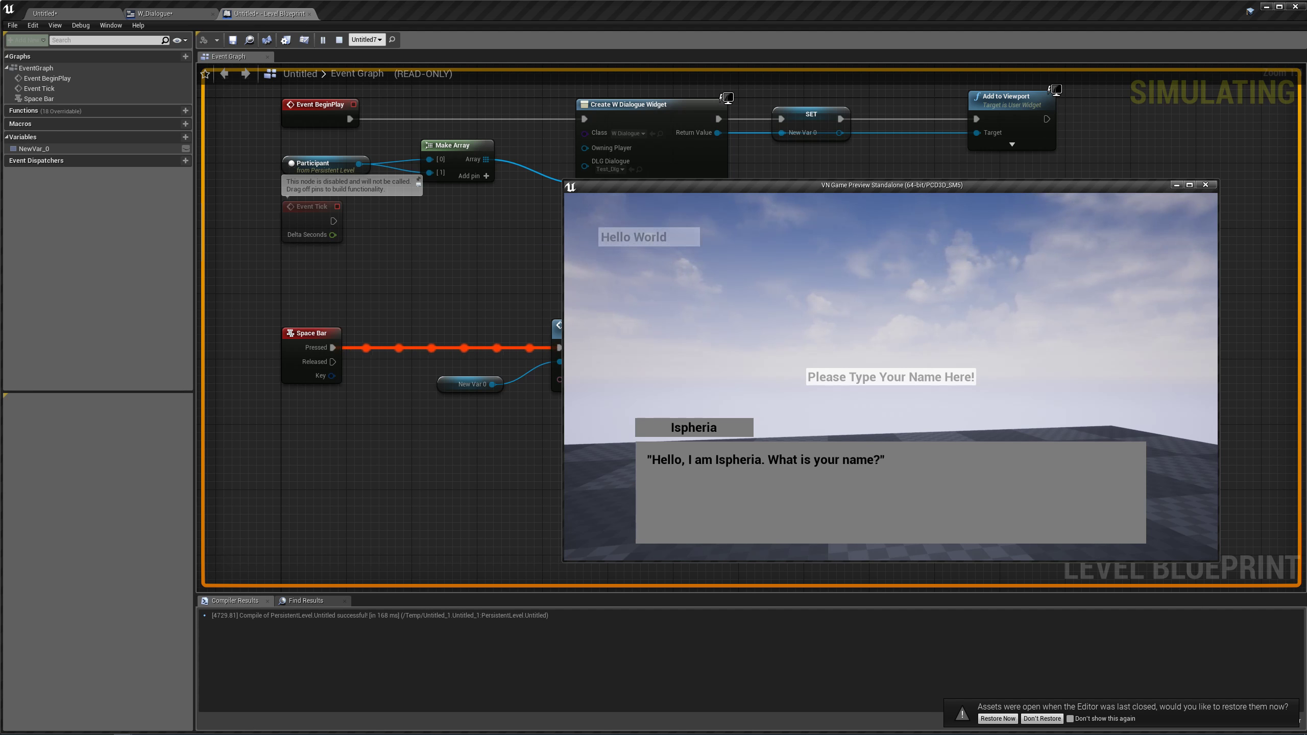
key("space")
key("space")
key("space")
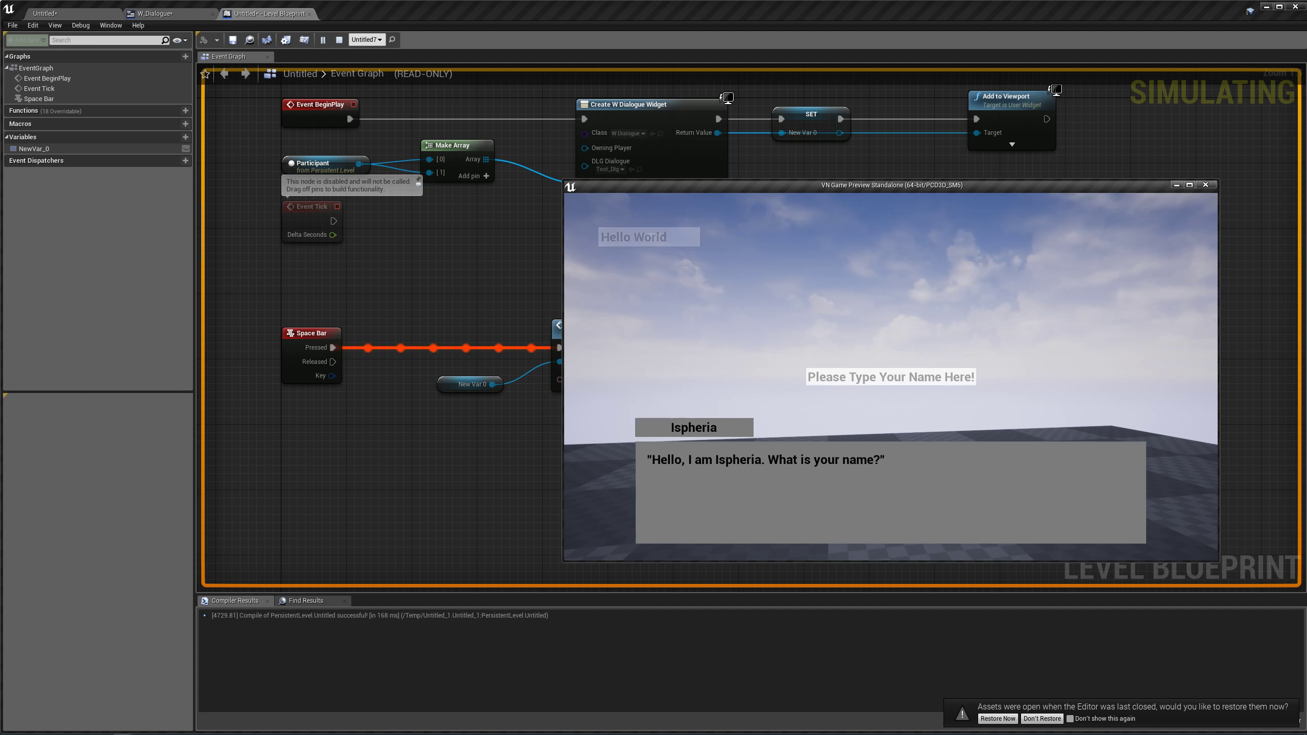
key("space")
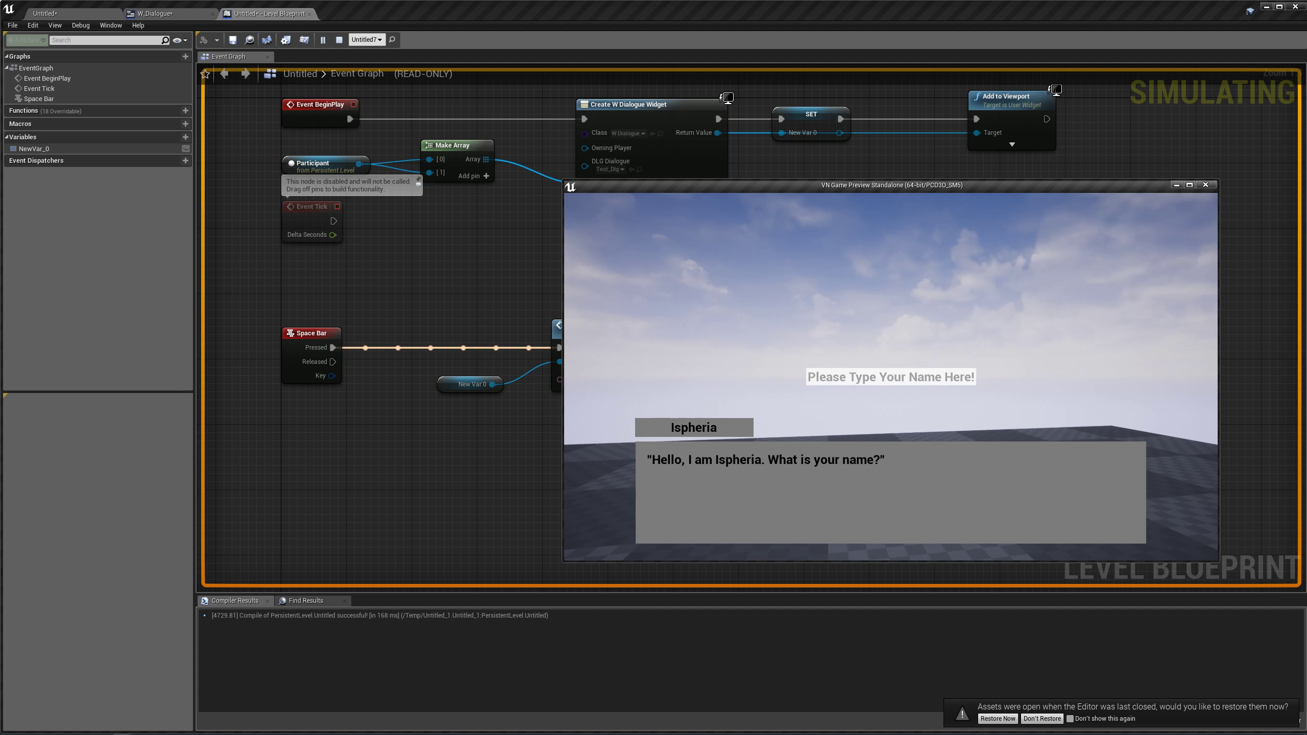
key("Escape")
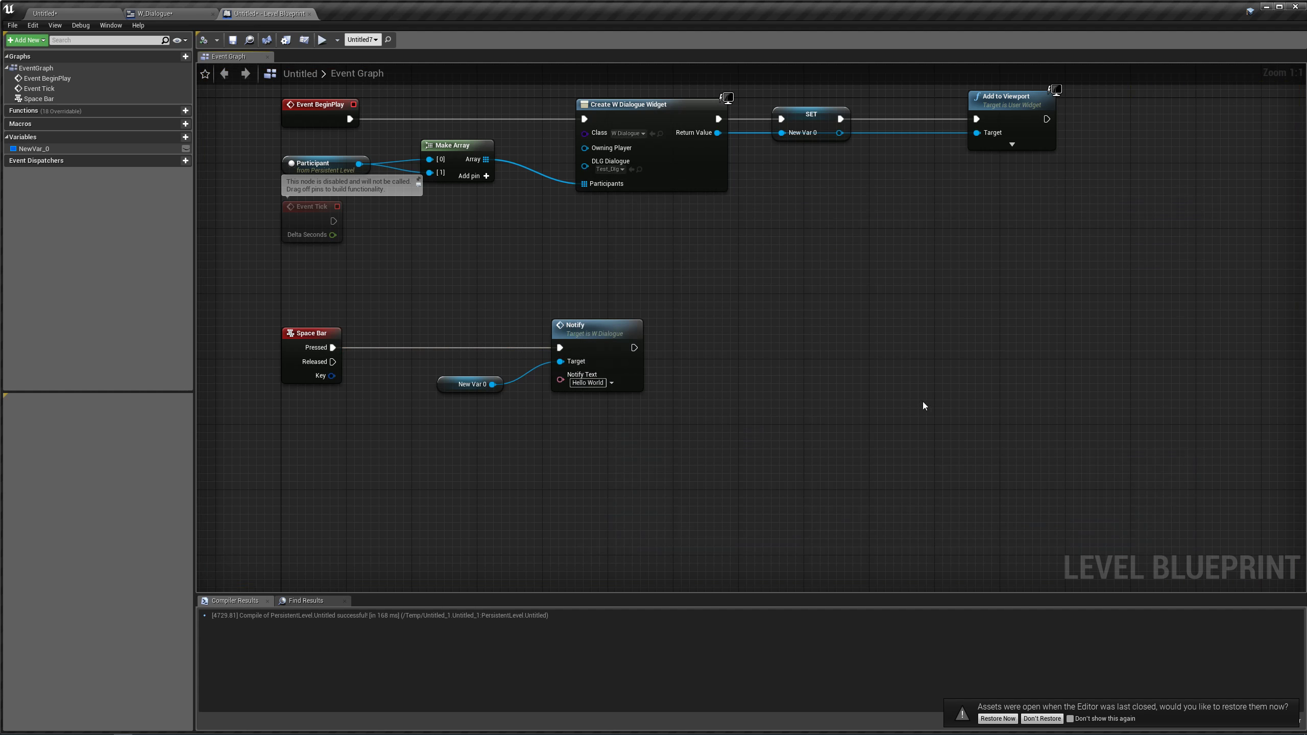
- In W_Dialogue's Event Graph, shift the To Target Text, Set Text and Play Animation nodes away from the Notify event to make room
left_click(175, 14)
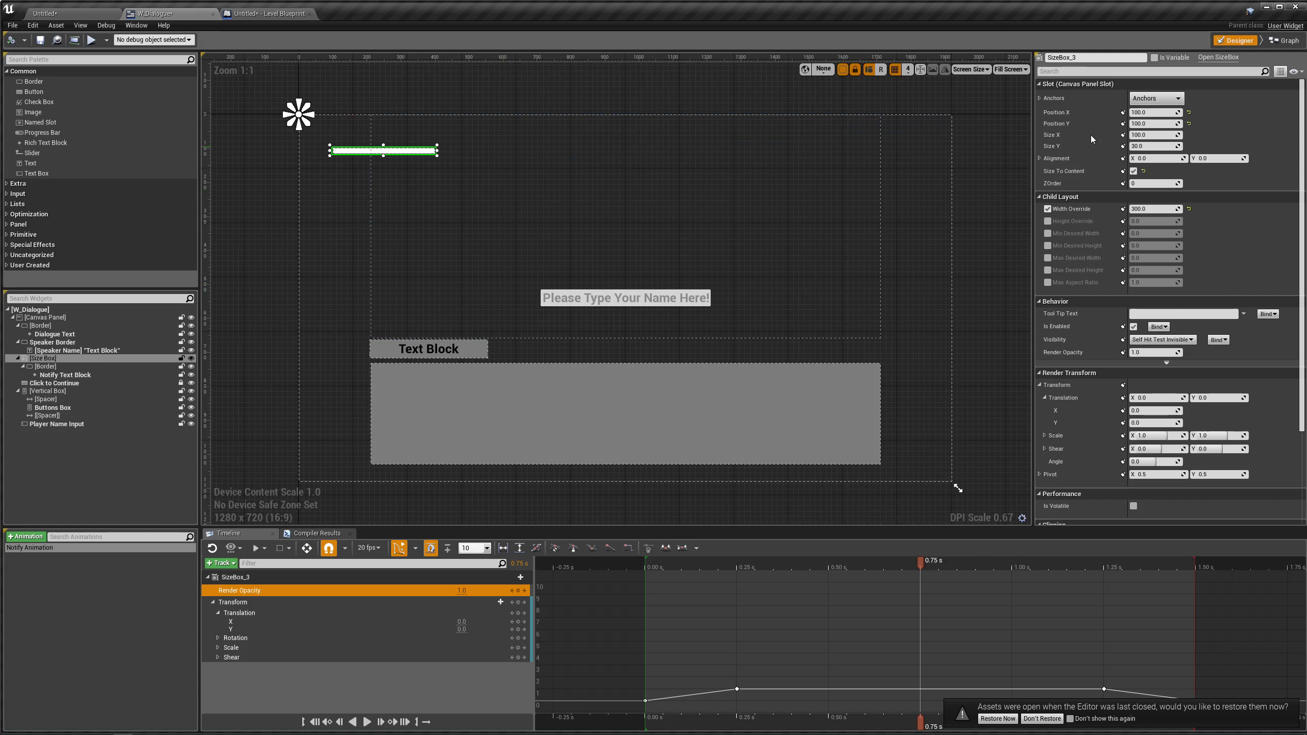
left_click(1284, 41)
right_click_drag(797, 312, 985, 219)
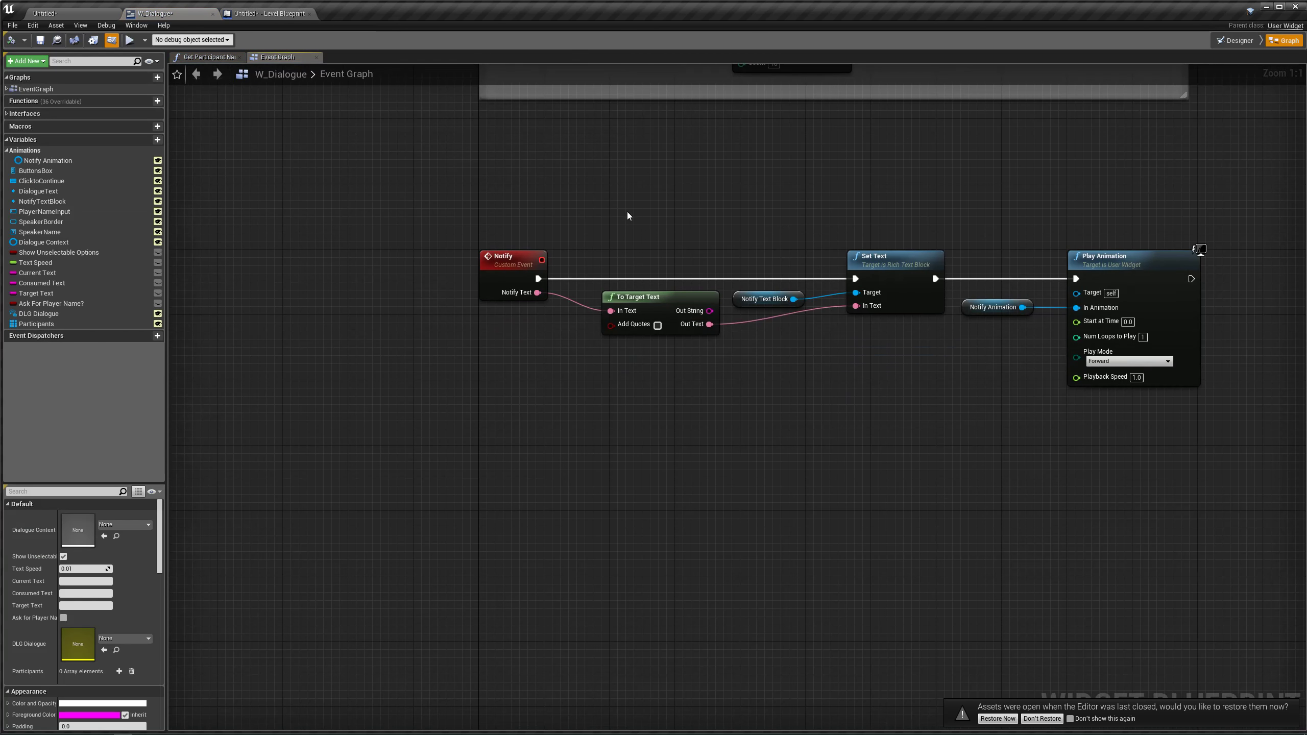
right_click_drag(627, 173, 488, 201)
left_click_drag(489, 198, 1143, 556)
left_click_drag(1079, 243, 511, 487)
left_click_drag(744, 309, 958, 306)
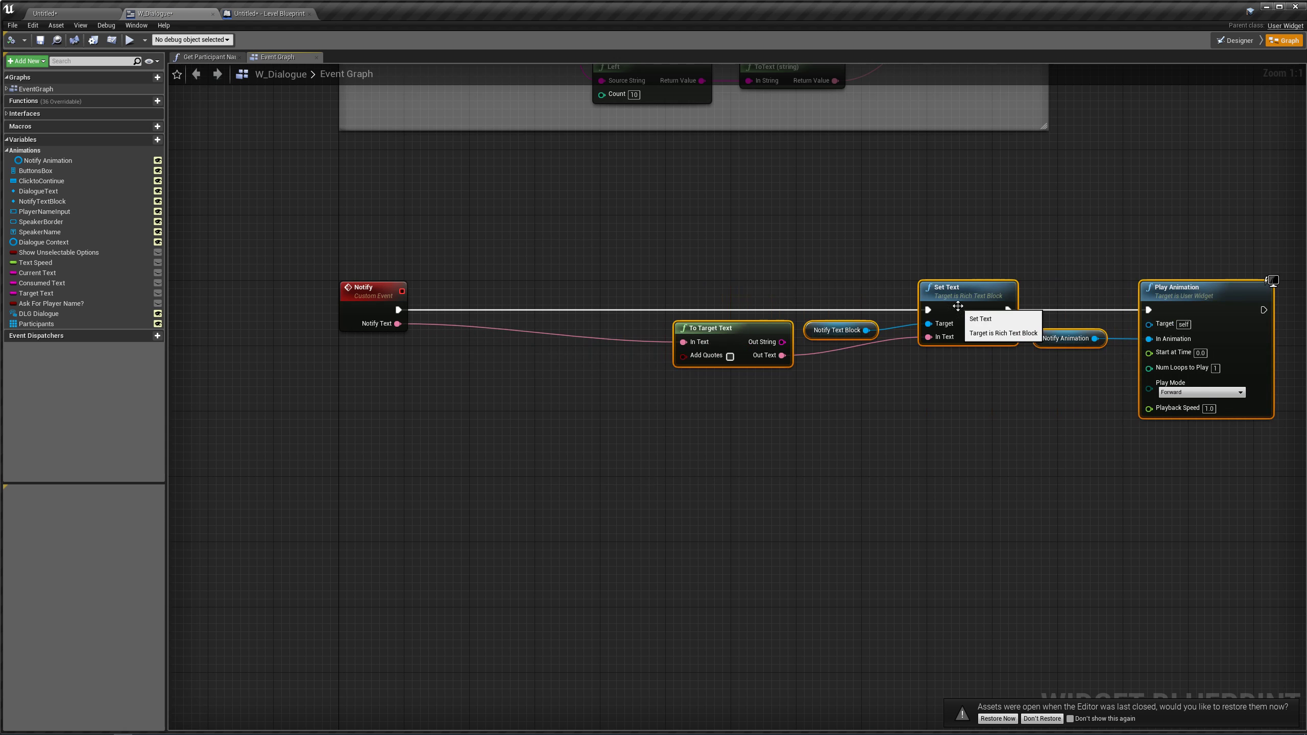
left_click(759, 249)
right_click_drag(724, 249, 664, 213)
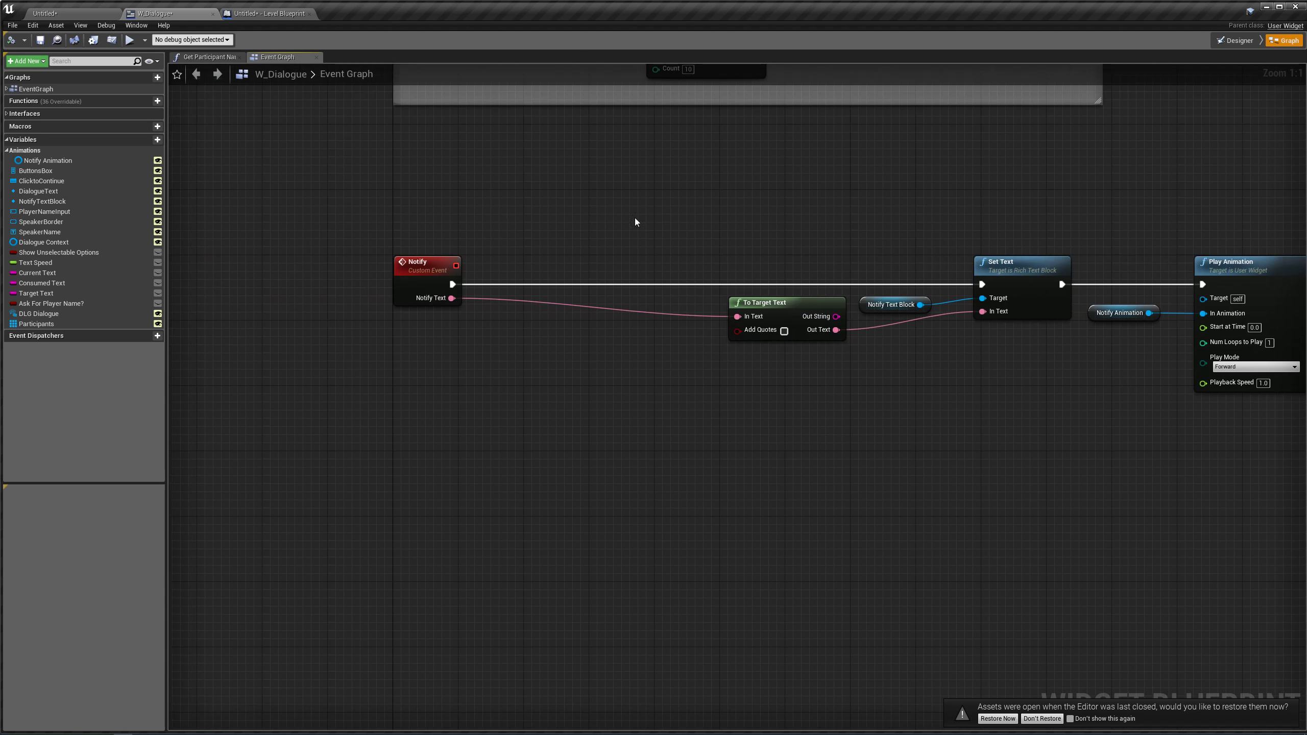
- Create a variable named Notification Queue in W_Dialogue, make it a Text array, and compile the blueprint
left_click(147, 140)
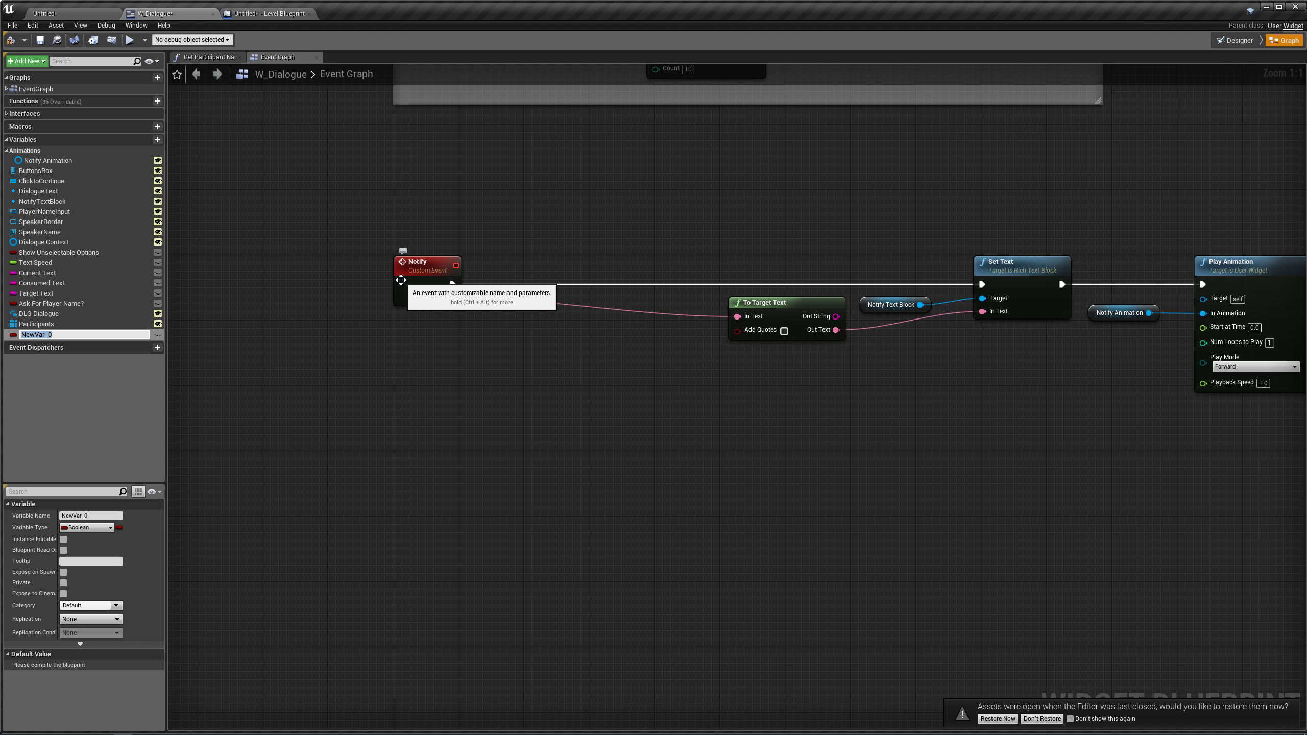
type("Notifica")
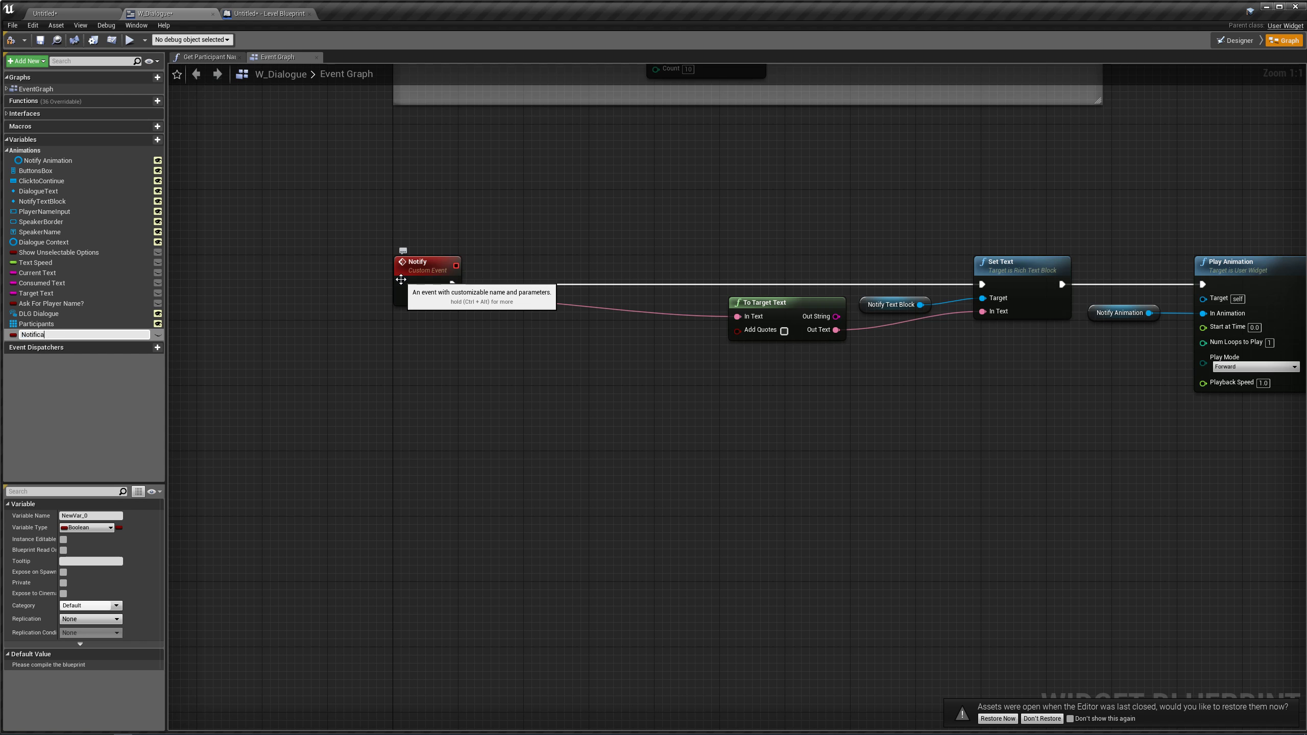
type("tion Queue")
key("Return")
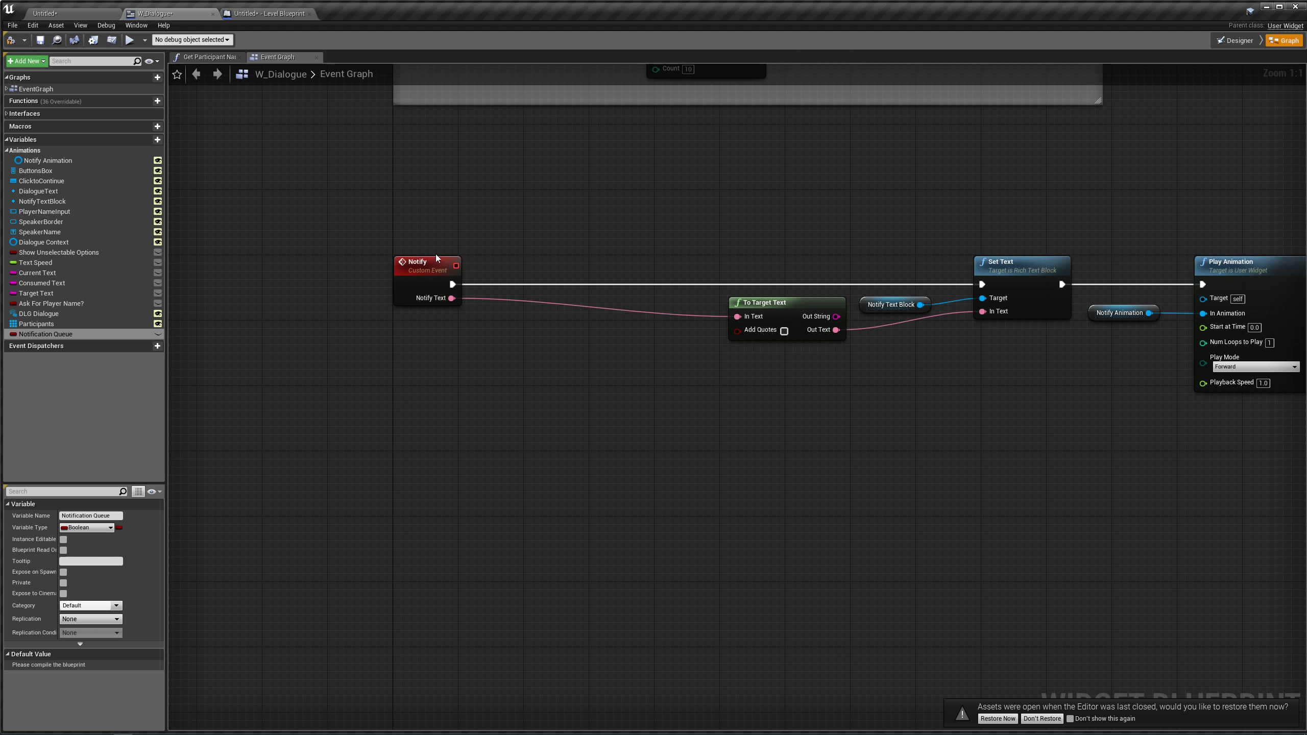
left_click(84, 528)
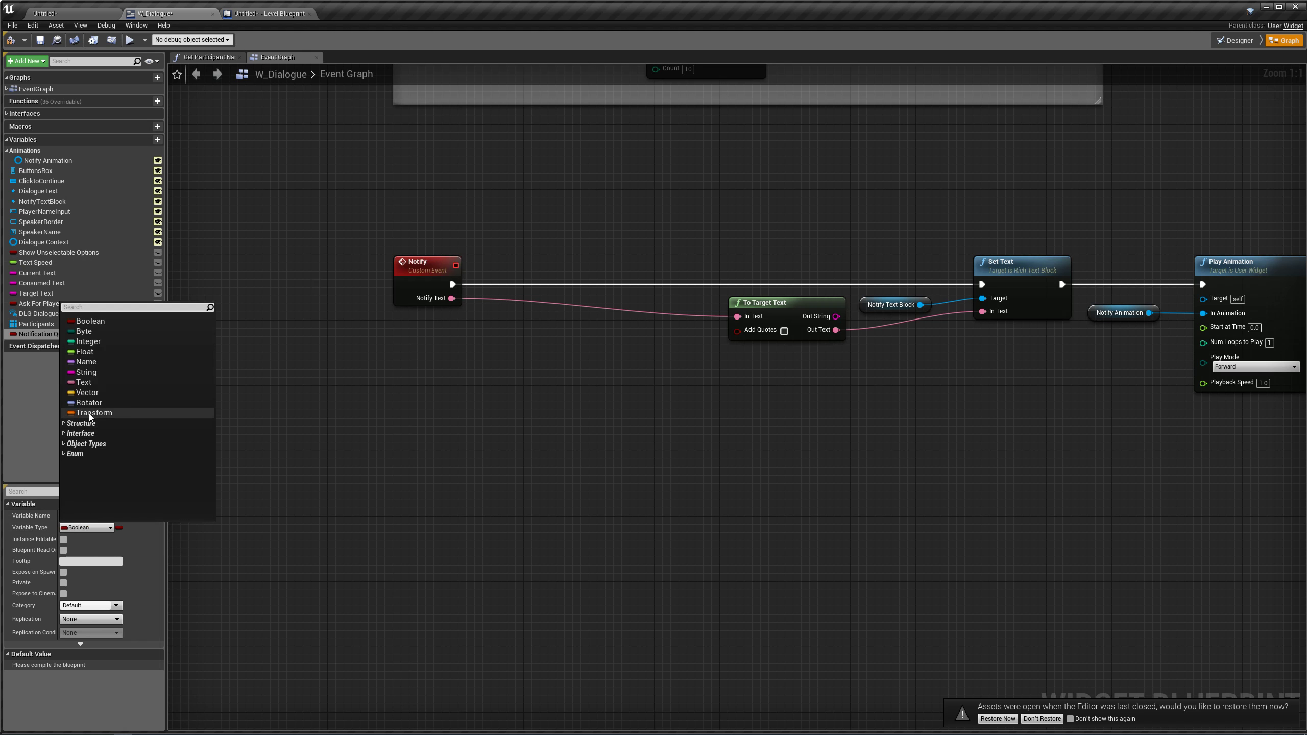
left_click(83, 382)
left_click(119, 527)
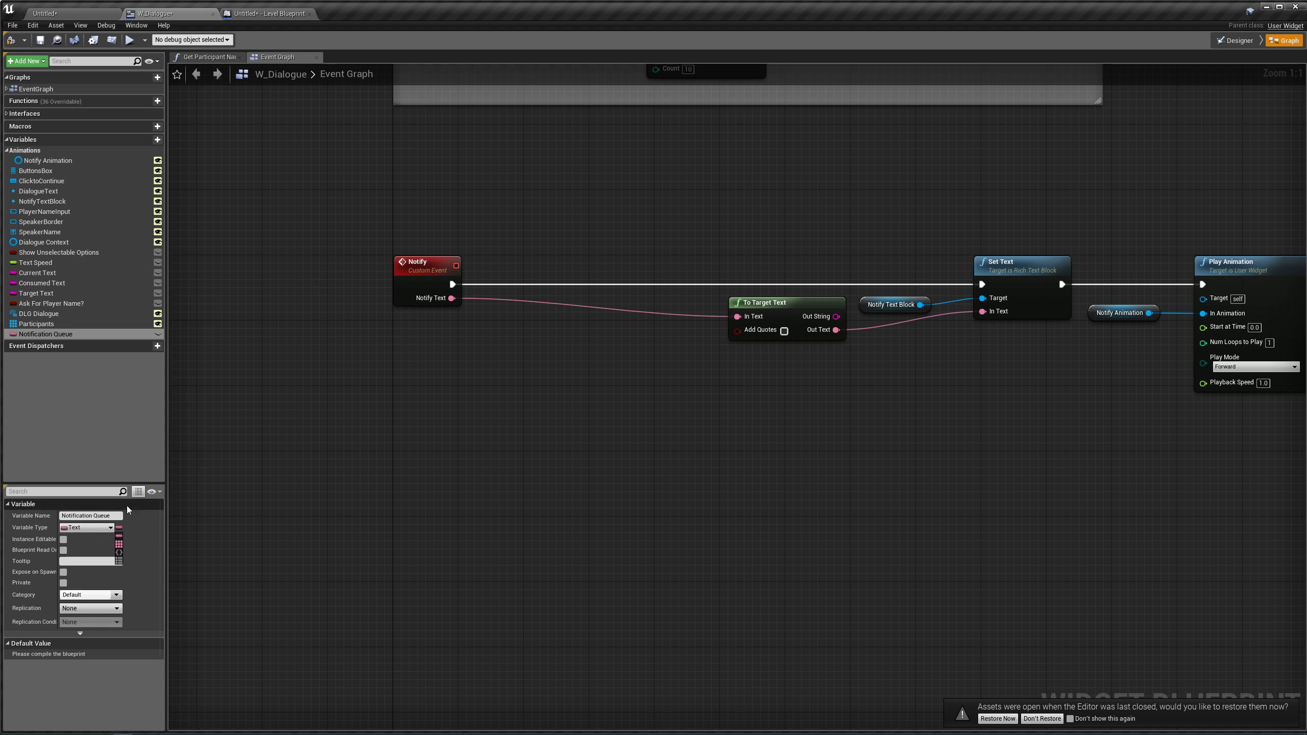
left_click(132, 545)
left_click(39, 41)
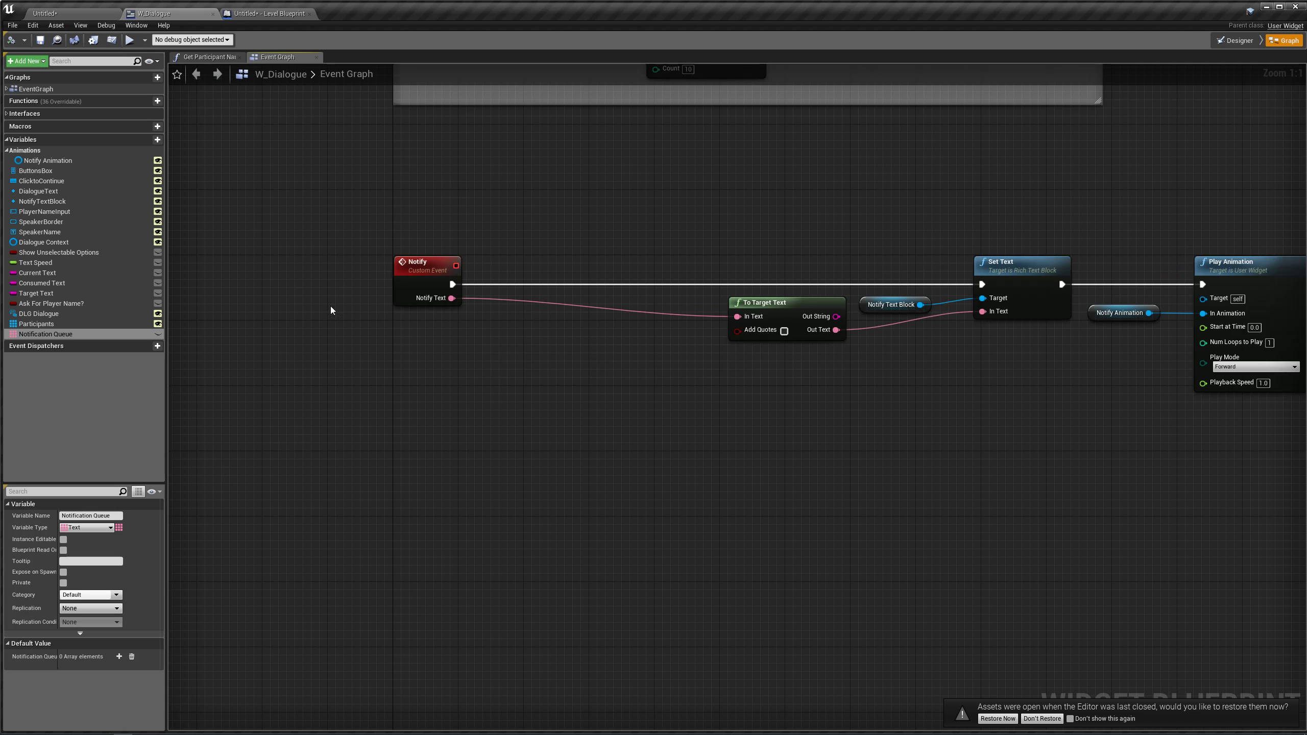
- Append Notify Text to the Notification Queue array with an Add node placed directly after the Notify event
right_click_drag(635, 350, 516, 358)
left_click_drag(612, 238, 1106, 496)
left_click(1021, 496)
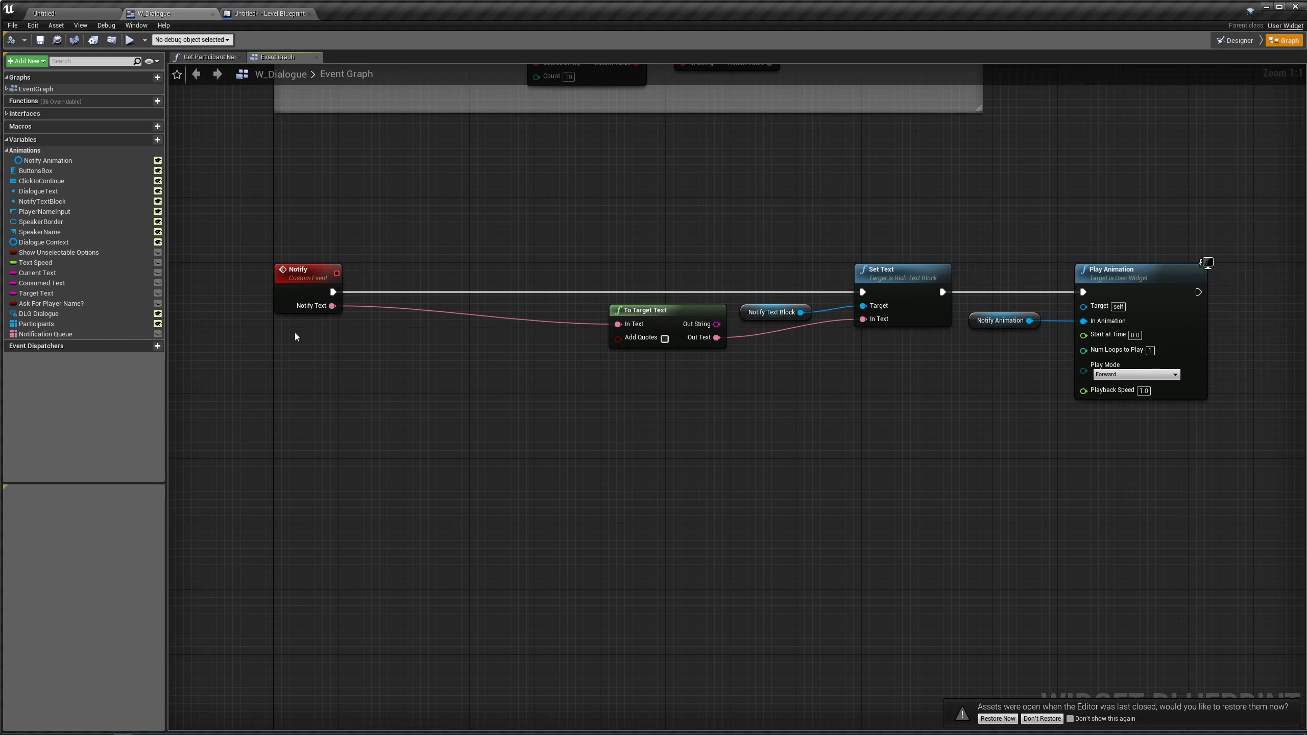
left_click_drag(66, 334, 396, 344, "ctrl")
type("add")
left_click(434, 427)
left_click_drag(332, 306, 360, 369)
left_click_drag(405, 411, 421, 310)
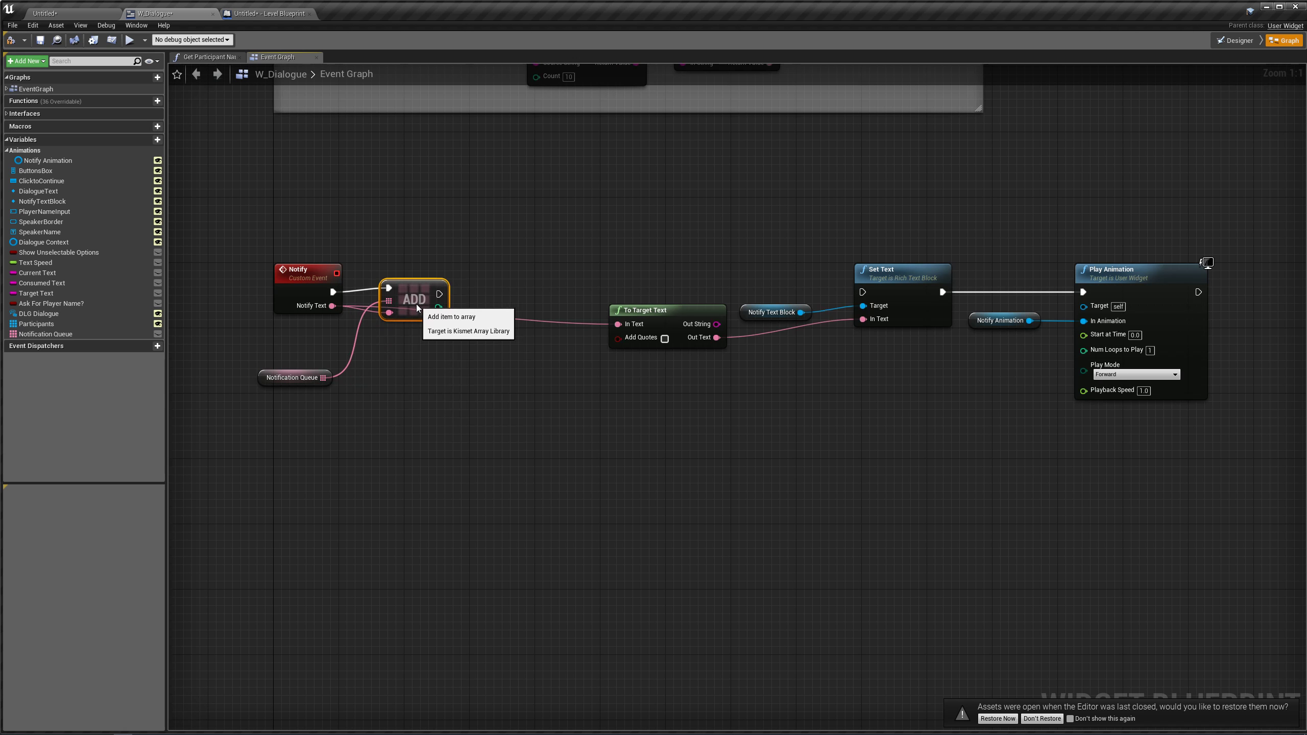
left_click(458, 296)
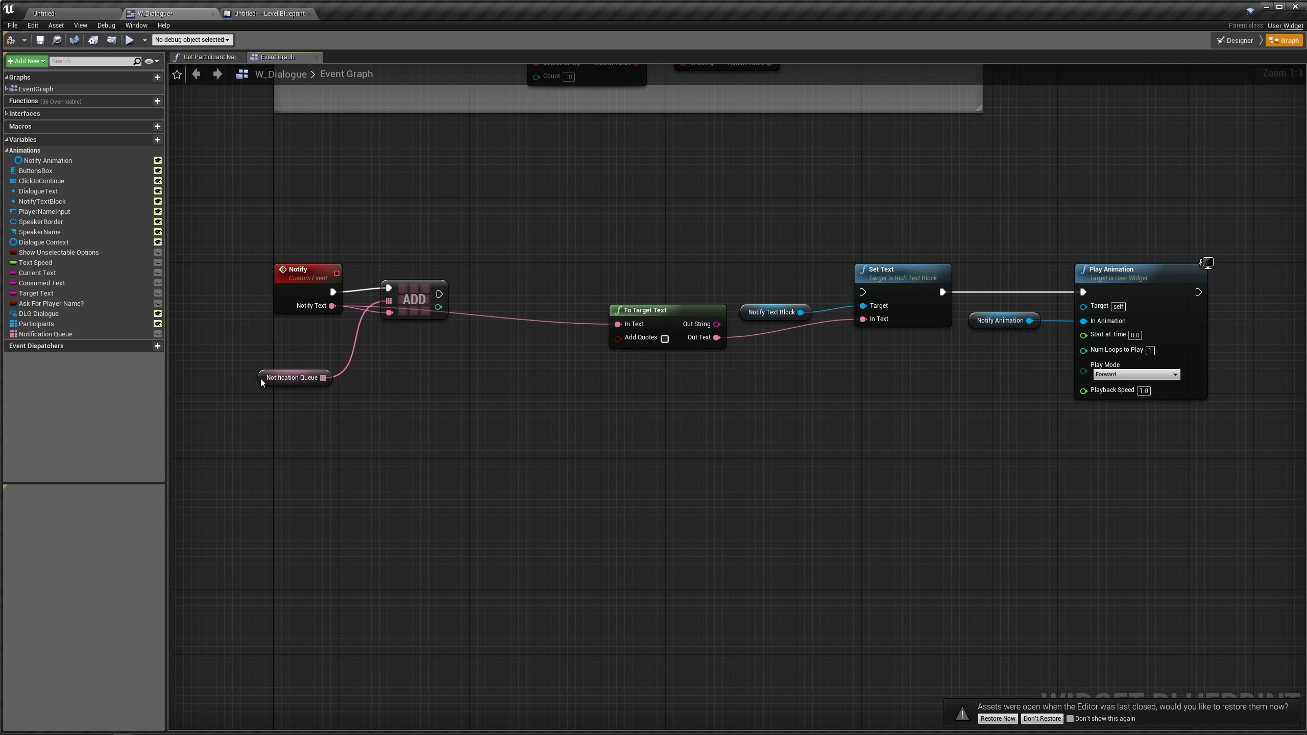
left_click_drag(262, 381, 277, 331)
left_click(422, 388)
- Add an Is Animation Playing node for Notify Animation and arrange both nodes below the Notification Queue reference
left_click_drag(46, 160, 440, 433, "ctrl")
type("is play")
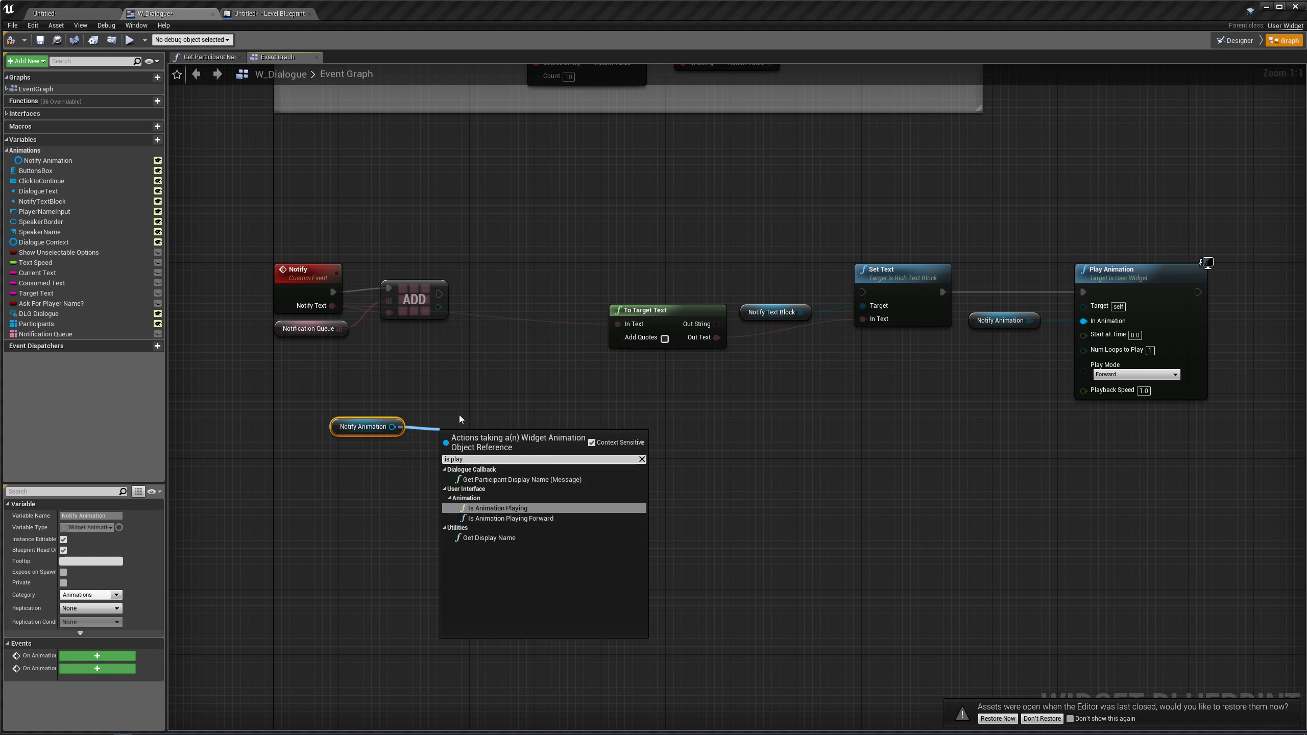
key("Return")
left_click_drag(444, 435, 444, 387)
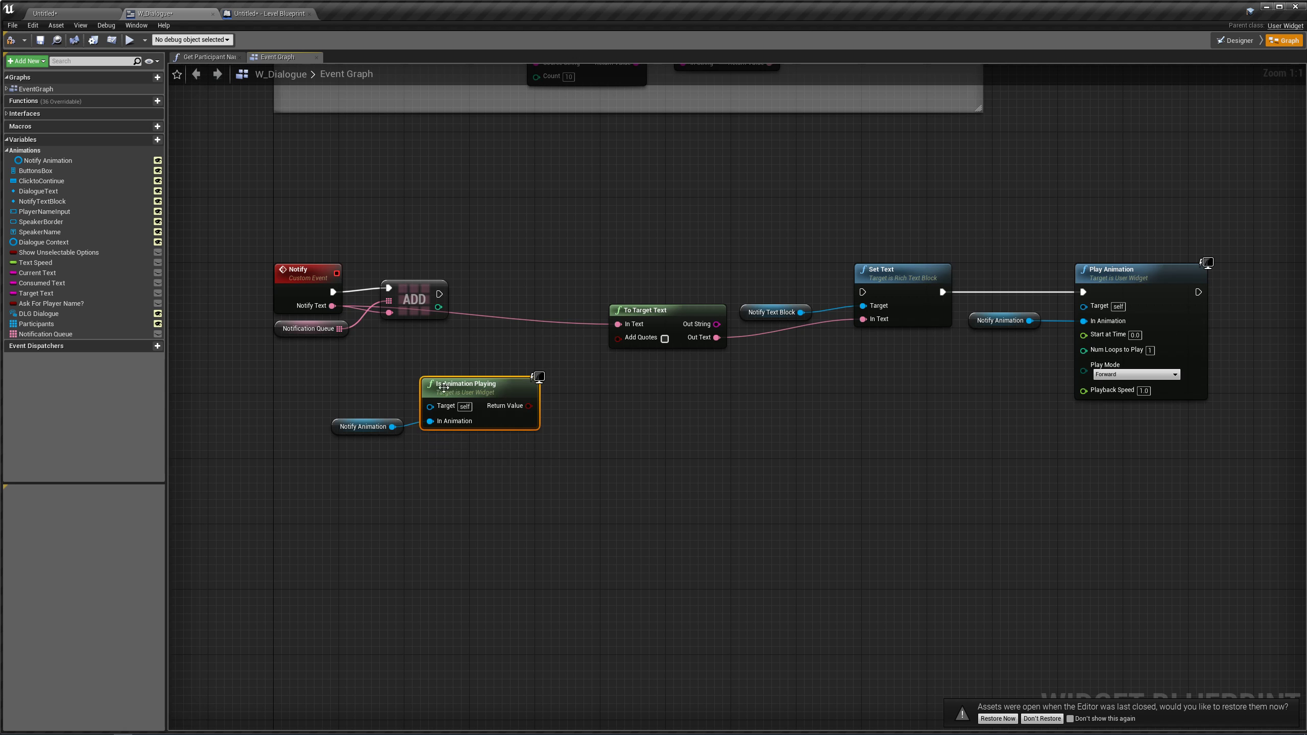
left_click(363, 427, "ctrl")
left_click_drag(363, 426, 241, 418)
- Create a Branch conditioned on Is Animation Playing's return value and run it after the Add node
left_click_drag(407, 397, 455, 400)
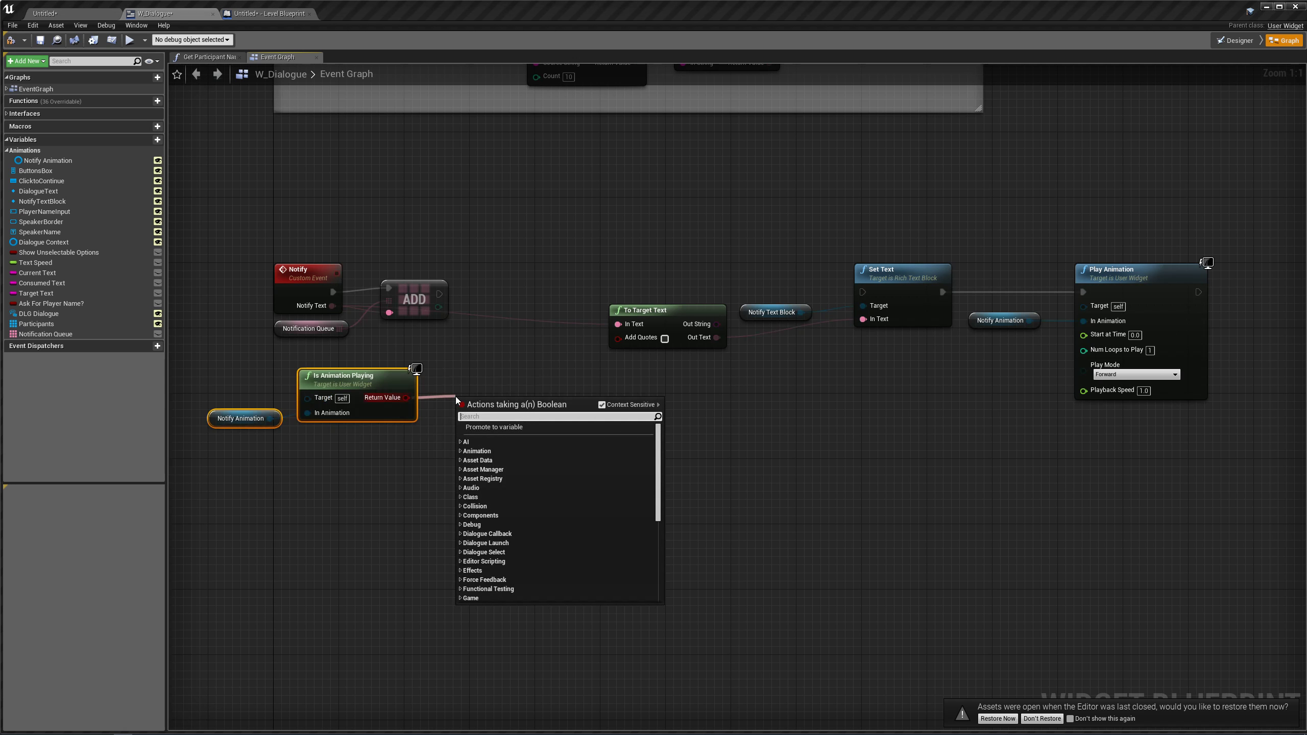
type("branch")
key("Return")
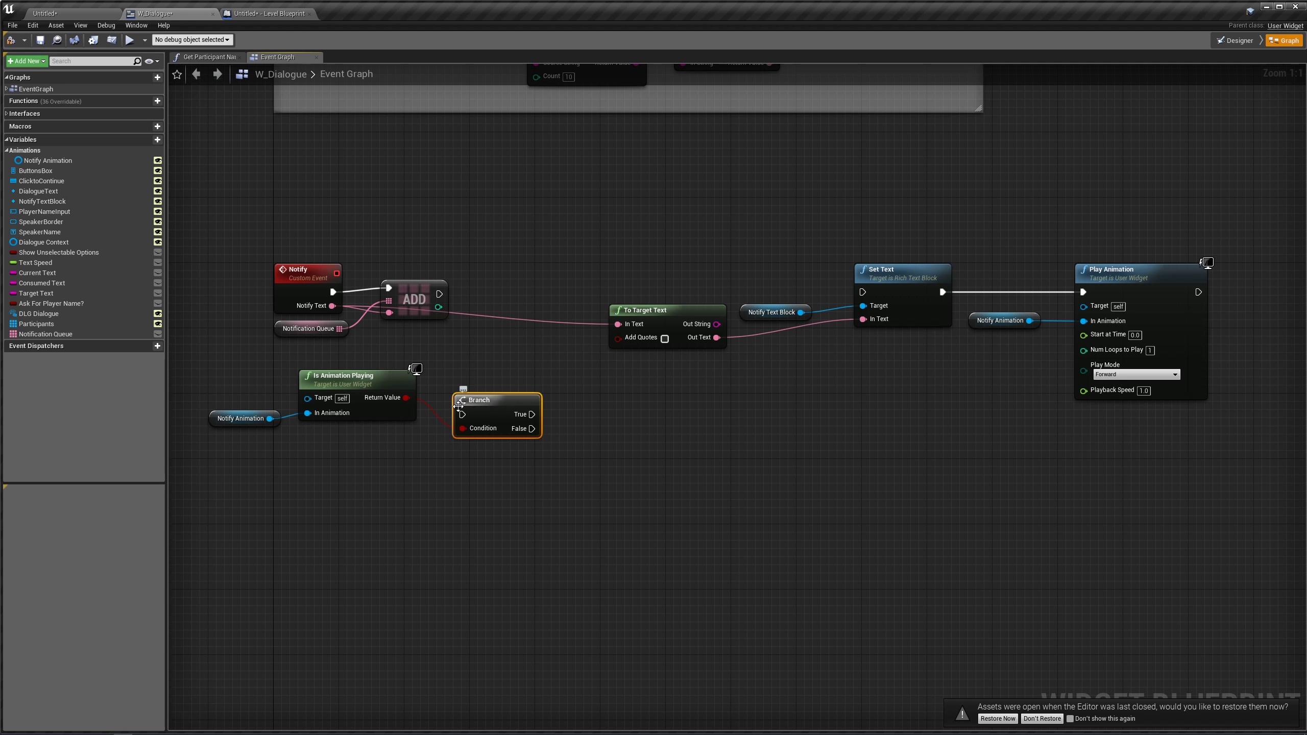
left_click_drag(439, 294, 514, 276)
left_click(507, 259)
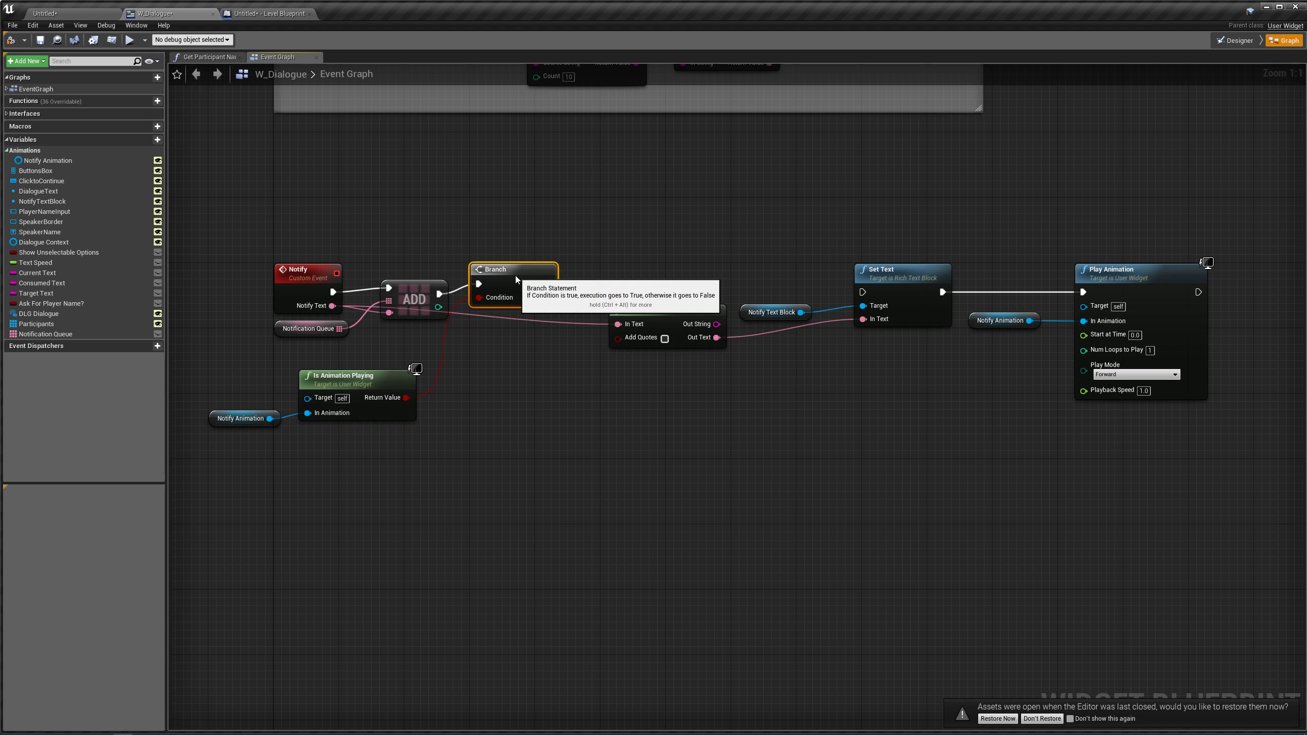
- Move the To Target Text, Set Text and Play Animation group lower and away from the Branch, then reposition To Target Text
right_click_drag(532, 380, 340, 374)
left_click_drag(448, 384, 937, 221)
left_click_drag(952, 270, 993, 353)
left_click(846, 251)
right_click_drag(568, 328, 650, 302)
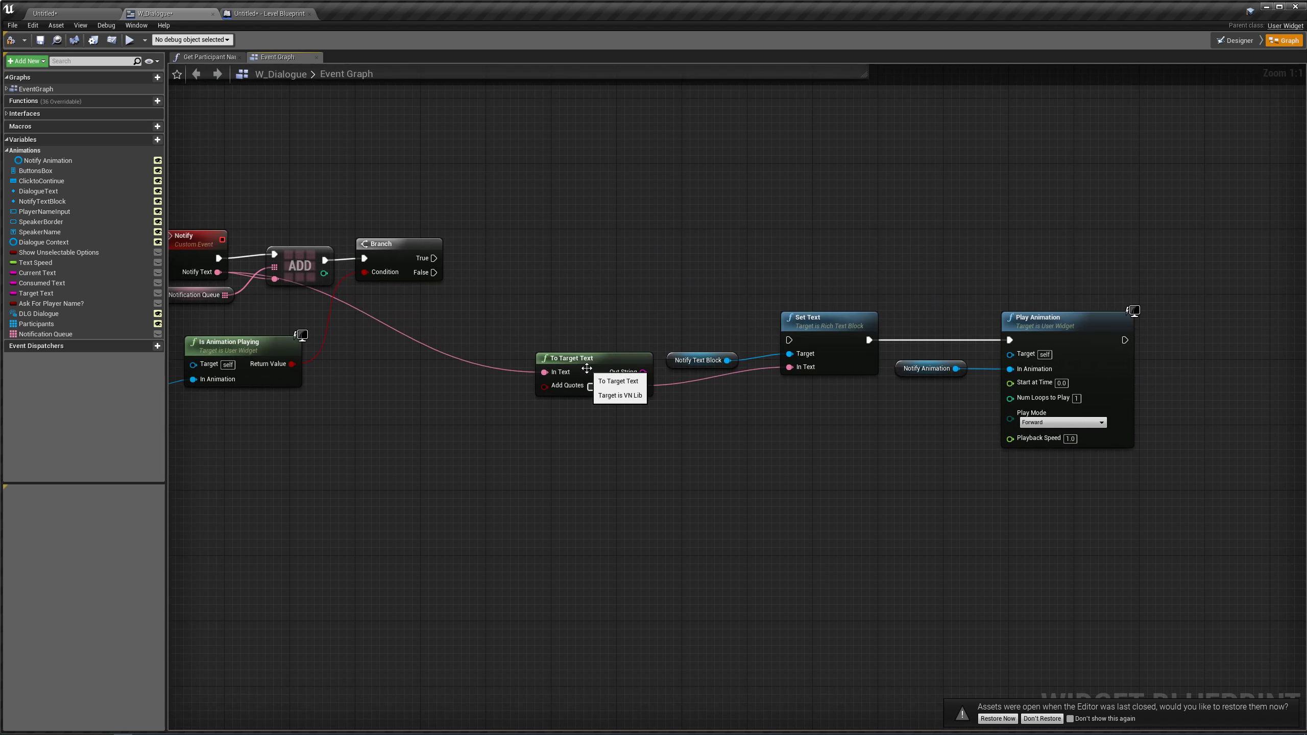
right_click_drag(526, 296, 611, 296)
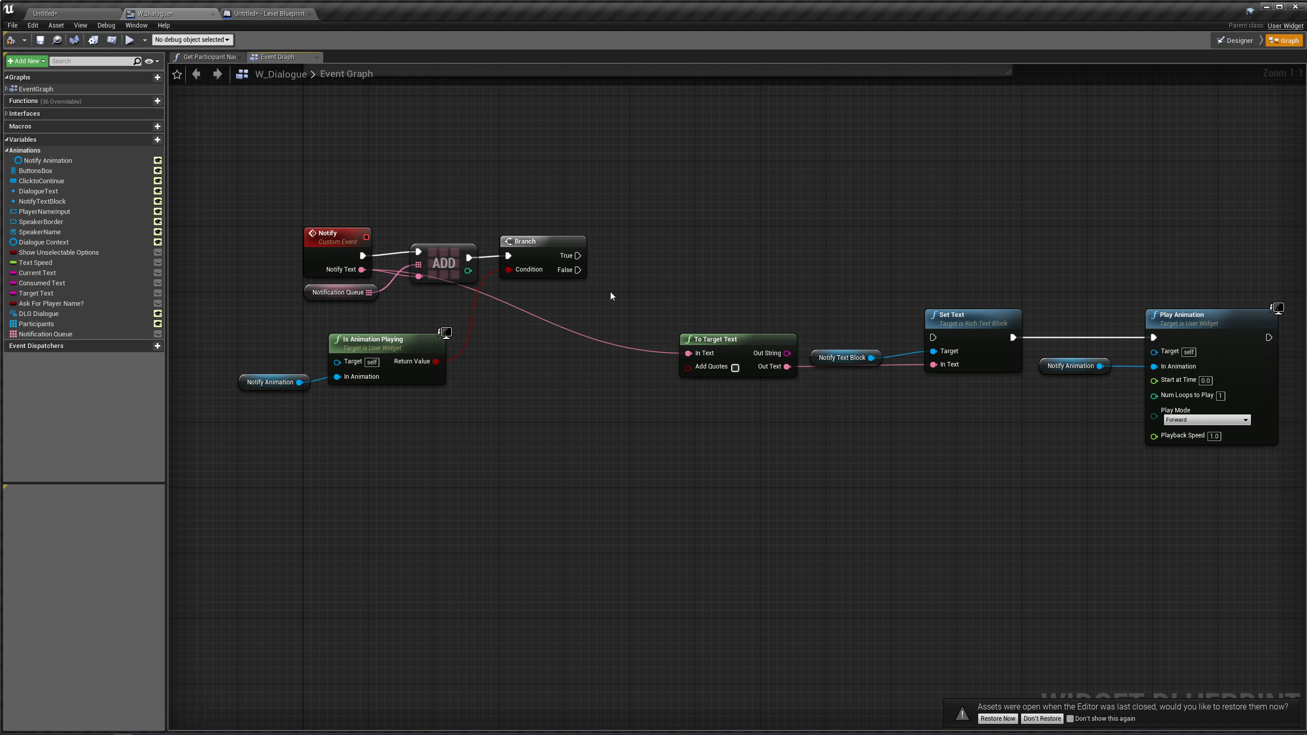
- Connect the Branch's False output to Set Text and place To Target Text beneath the Notify Text Block reference
left_click_drag(578, 269, 699, 281)
left_click(695, 254)
left_click_drag(578, 269, 933, 337)
left_click_drag(746, 339, 843, 380)
- Feed To Target Text from a Get (a copy) node reading index 0 of Notification Queue, and align these nodes
right_click_drag(355, 271, 355, 207)
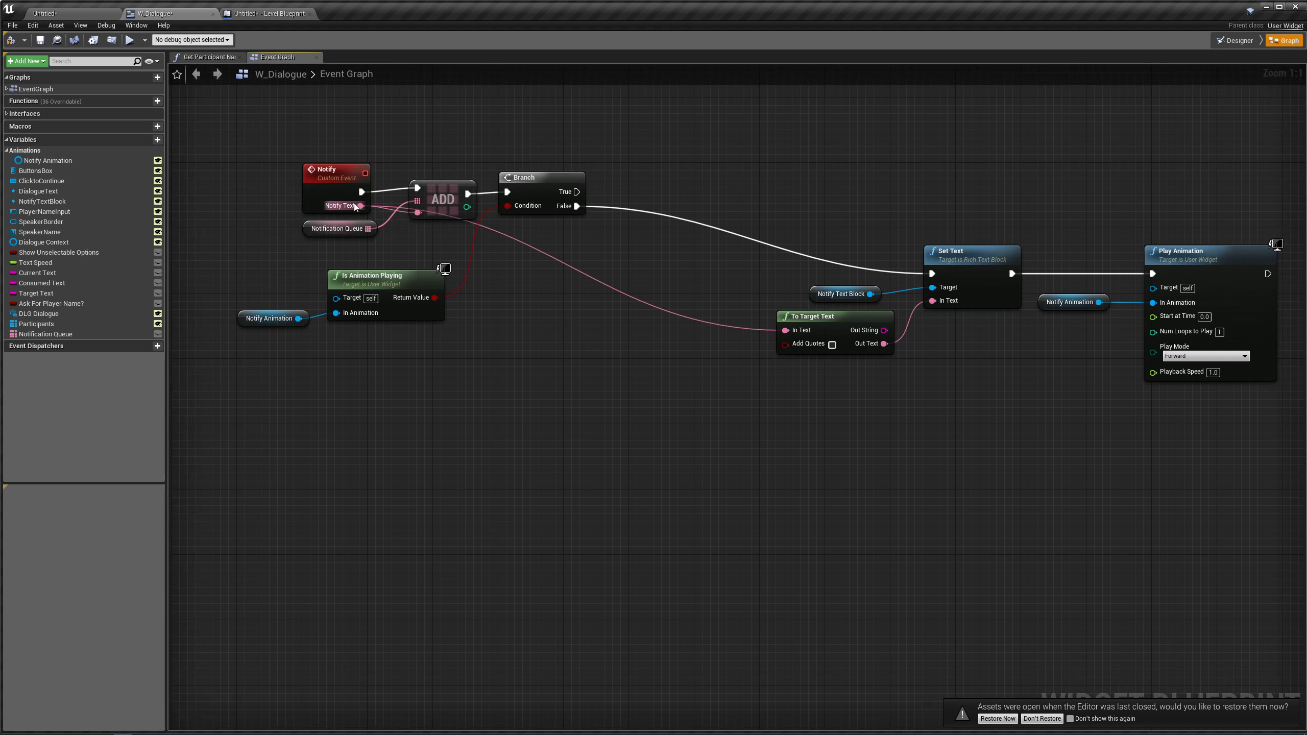
left_click_drag(46, 333, 655, 377, "ctrl")
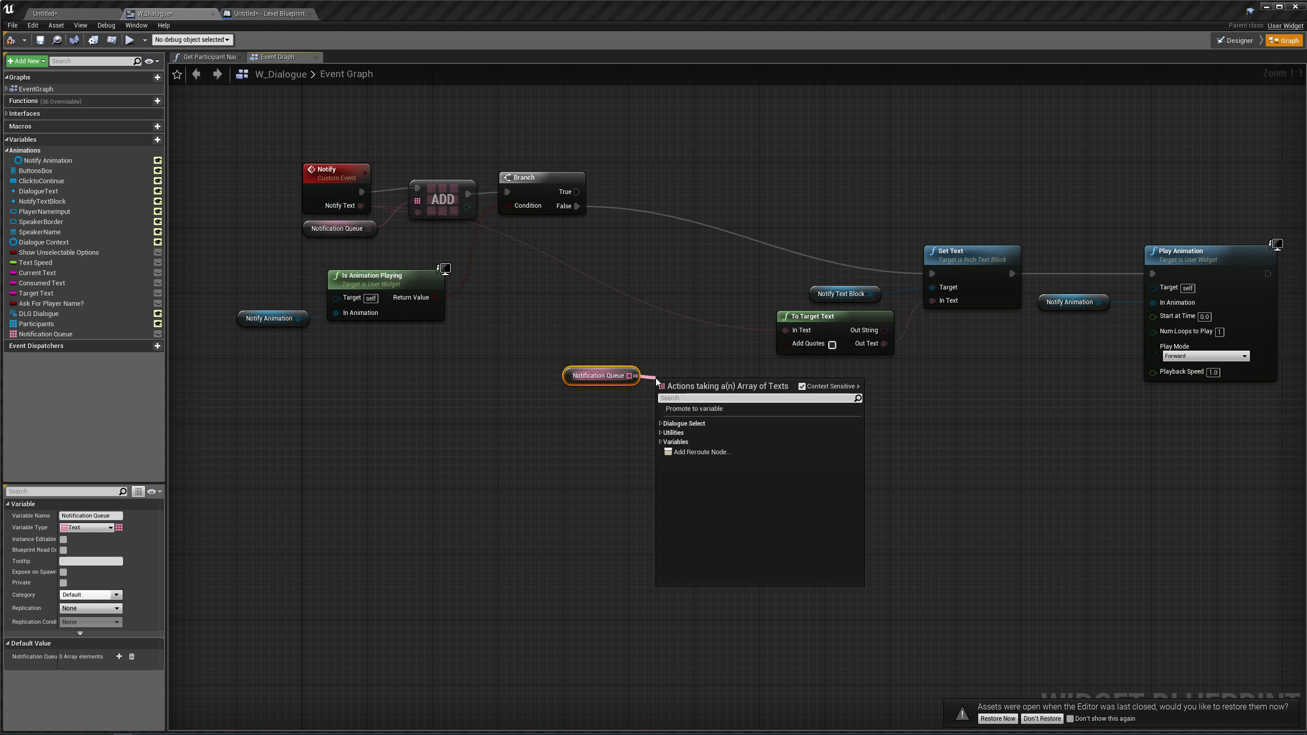
type("get")
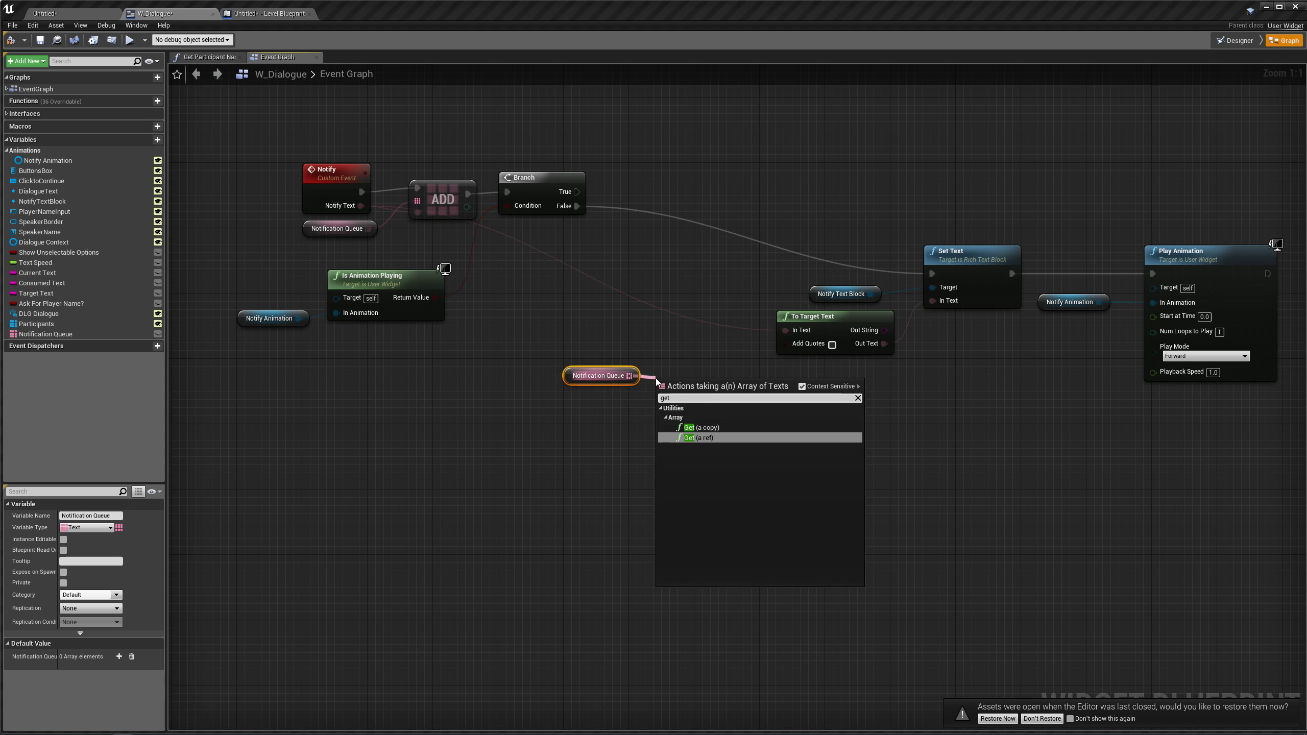
left_click(706, 428)
left_click_drag(711, 395, 785, 329)
left_click(738, 398)
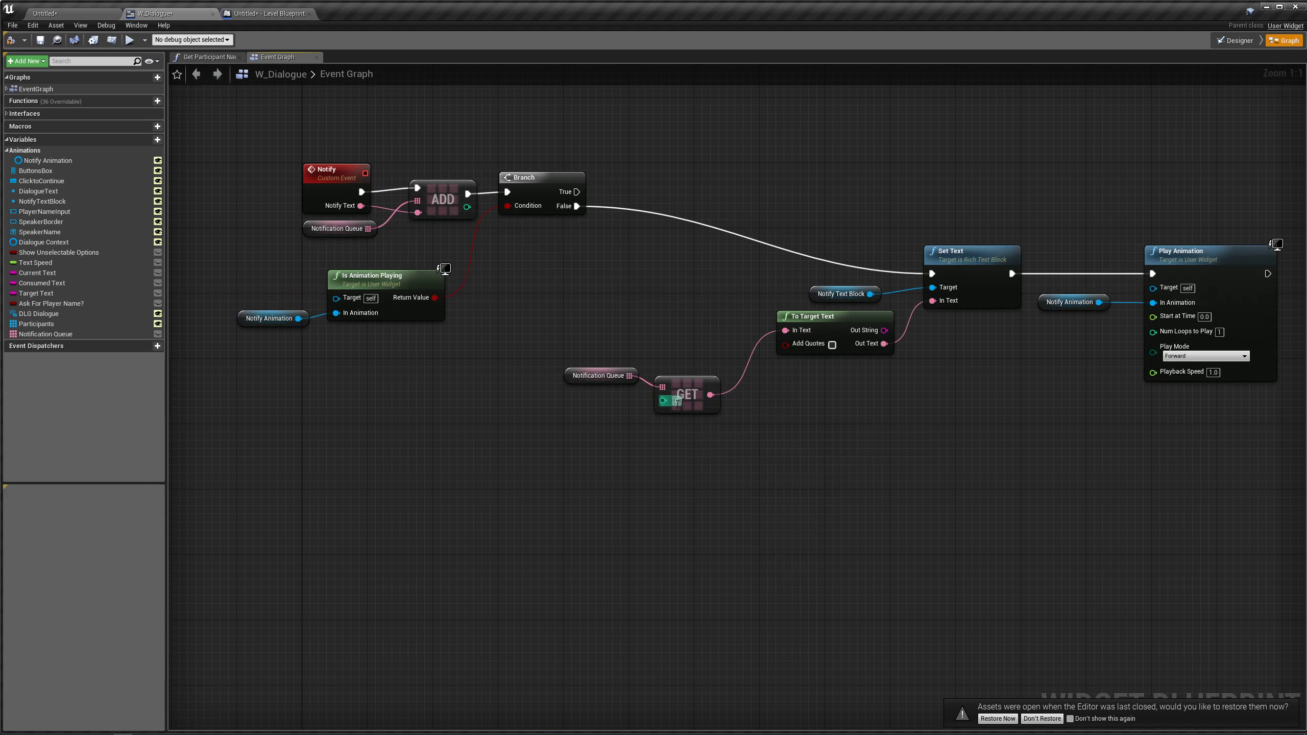
left_click_drag(682, 395, 723, 338)
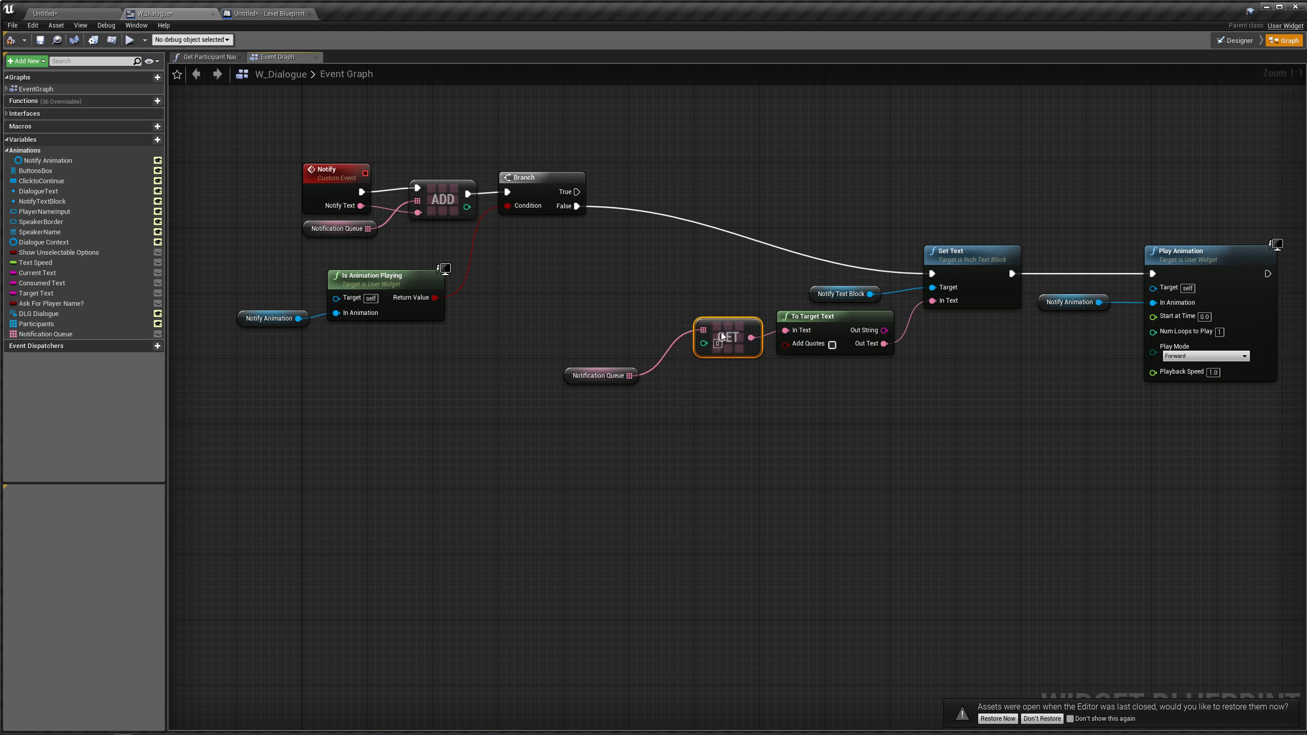
left_click_drag(572, 376, 611, 336)
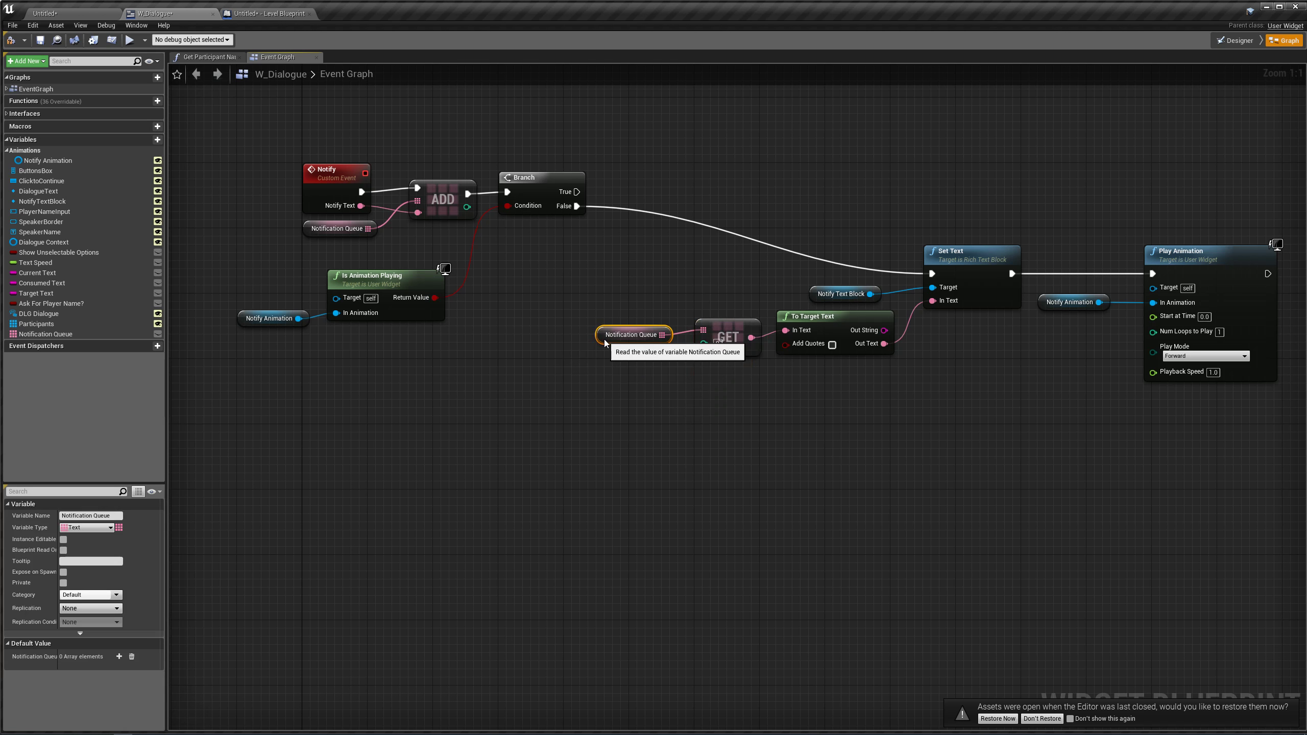
left_click(680, 437)
- Move Play Animation and its Notify Animation reference farther from Set Text to leave a gap between them
right_click_drag(822, 394, 657, 479)
left_click_drag(770, 276, 938, 455)
left_click_drag(892, 343, 1120, 351)
left_click(1122, 354)
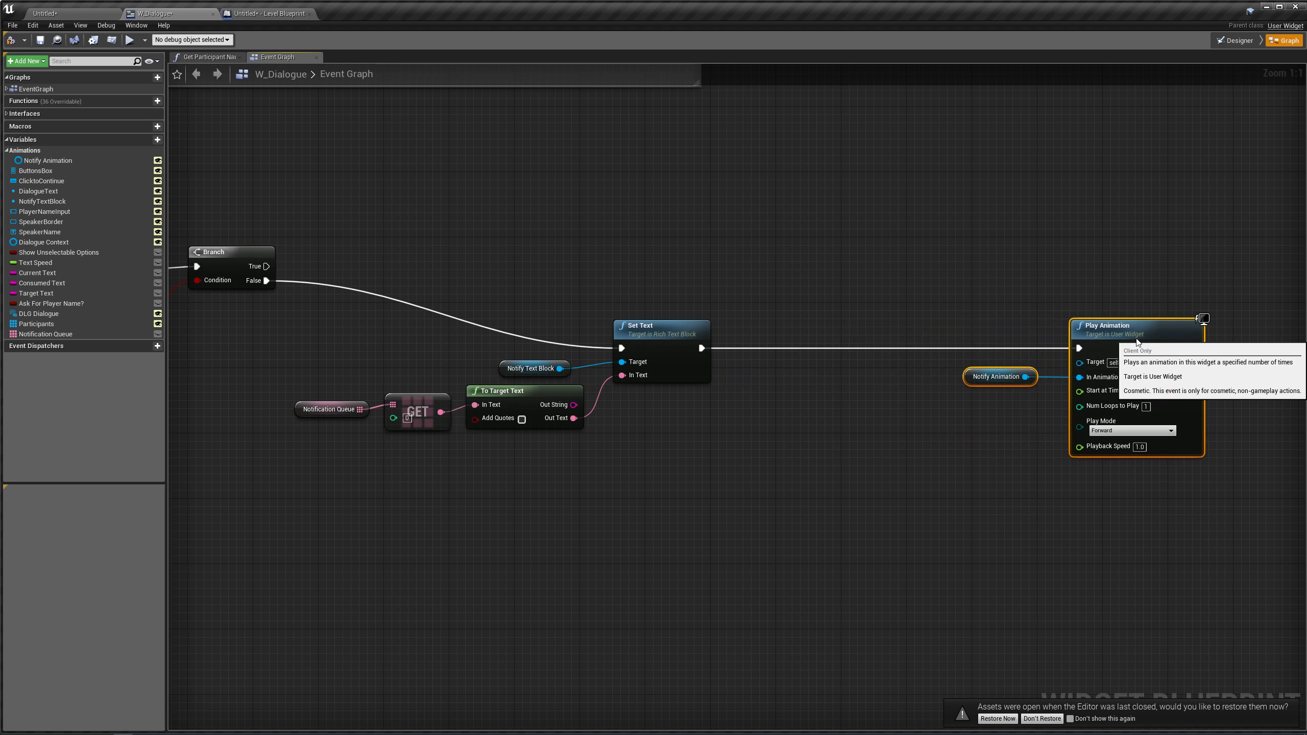
left_click(846, 268)
right_click_drag(849, 270, 968, 251)
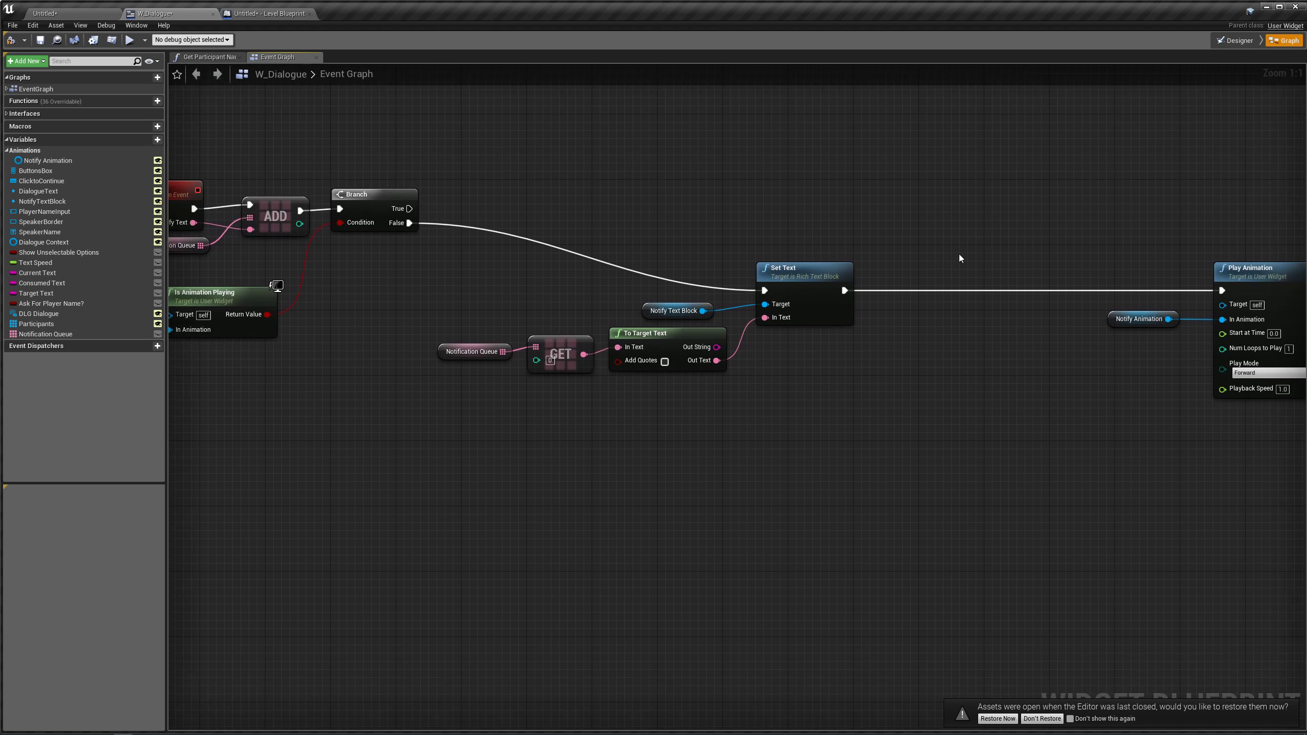
- Add a Notification Queue reference between Set Text and Play Animation, and attach a Remove Index node with index 0
left_click_drag(45, 333, 999, 395)
left_click(962, 406)
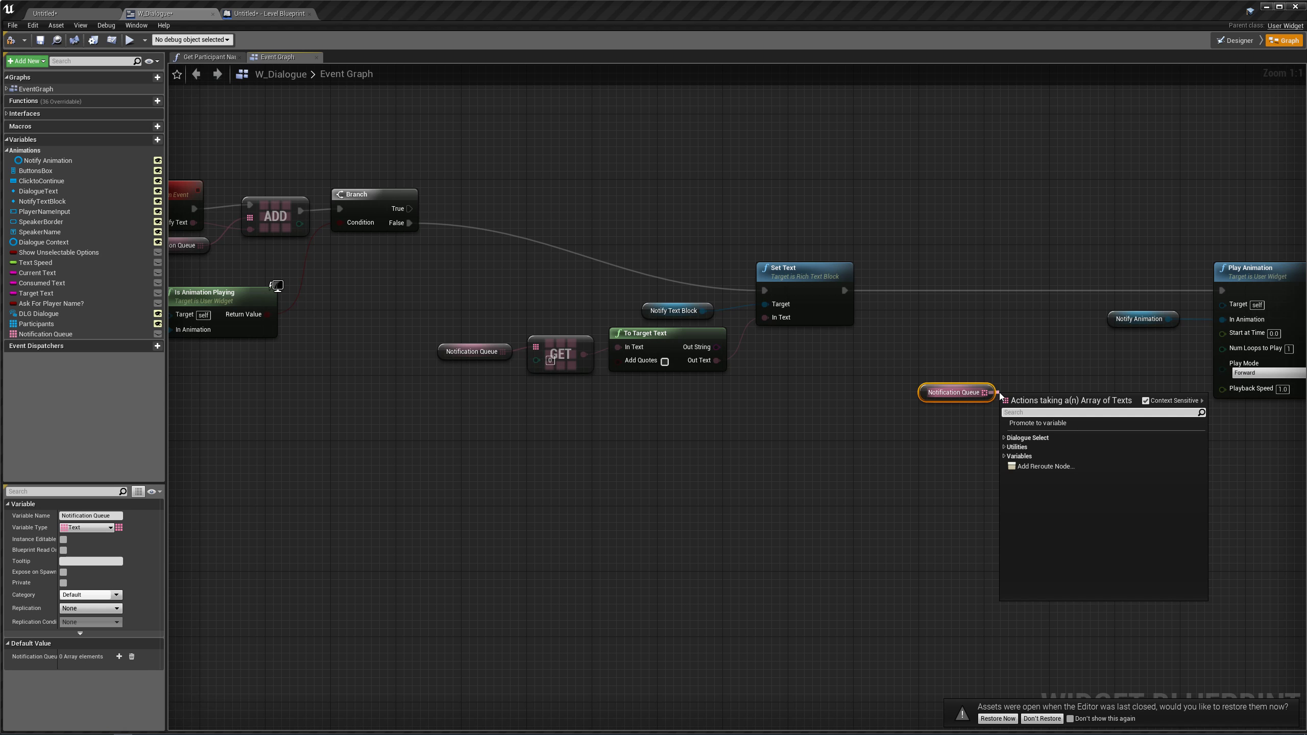
type("remove")
key("Up")
key("Return")
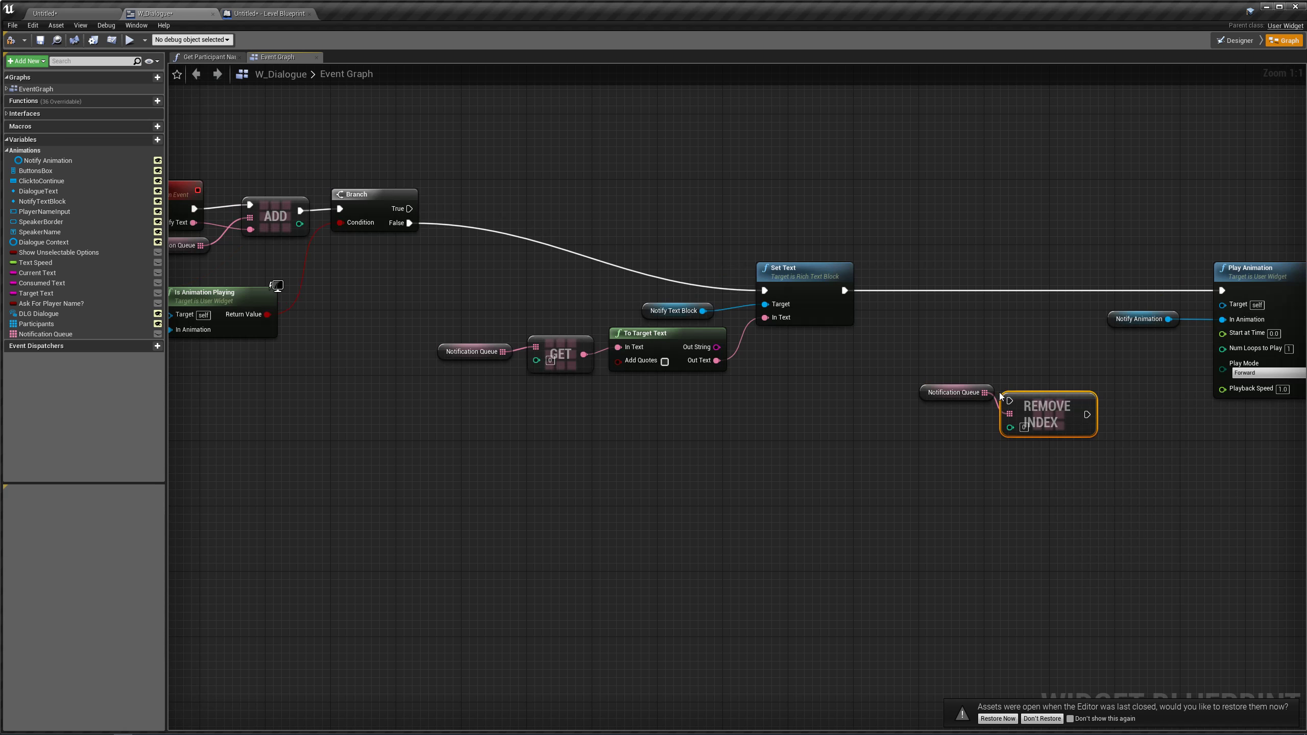
- Wire Remove Index between Set Text and Play Animation, and place its Notification Queue reference just below Set Text
left_click_drag(1033, 418, 935, 304)
left_click_drag(847, 291, 911, 287)
left_click_drag(988, 300, 1223, 291)
left_click_drag(924, 393, 786, 345)
left_click(909, 248)
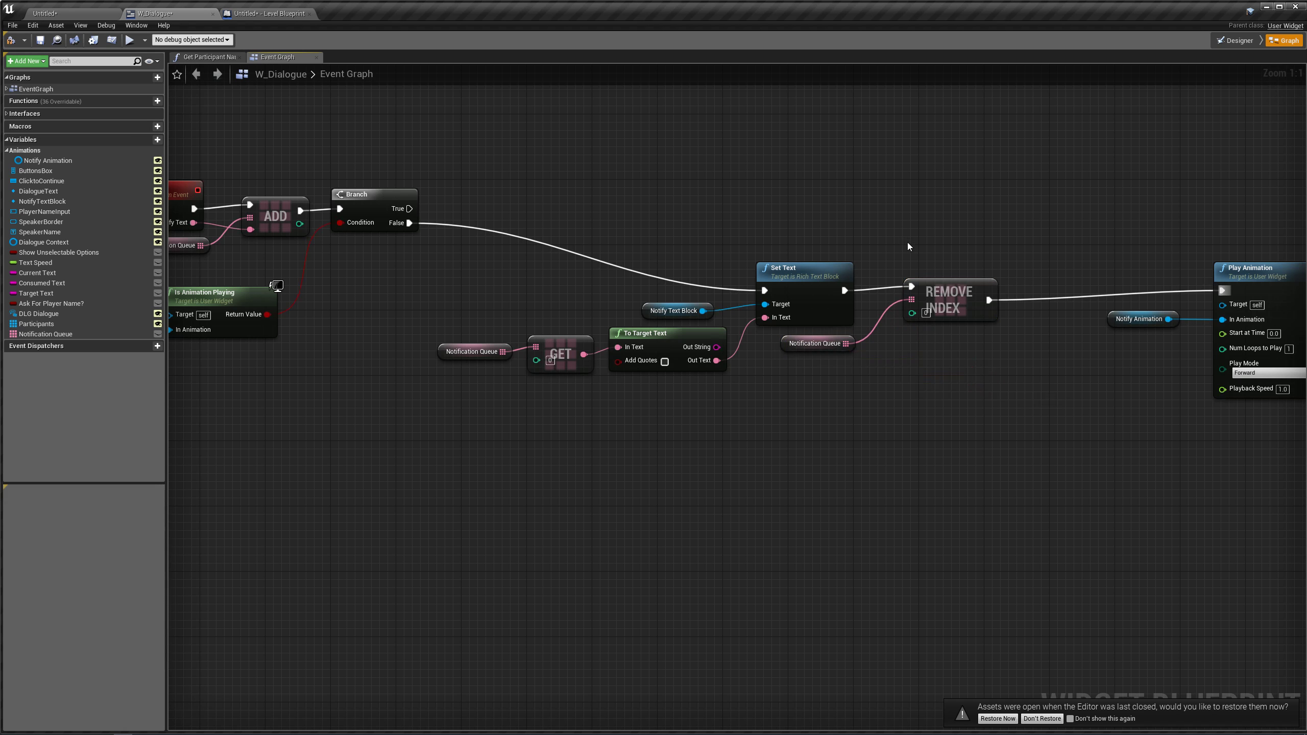
- Tighten the layout by moving Remove Index nearer Set Text and Play Animation with its Notify Animation reference nearer Remove Index
right_click_drag(950, 289, 836, 273)
left_click_drag(836, 272, 828, 273)
left_click_drag(1039, 242, 1055, 294)
left_click(1001, 213)
right_click_drag(940, 242, 634, 185)
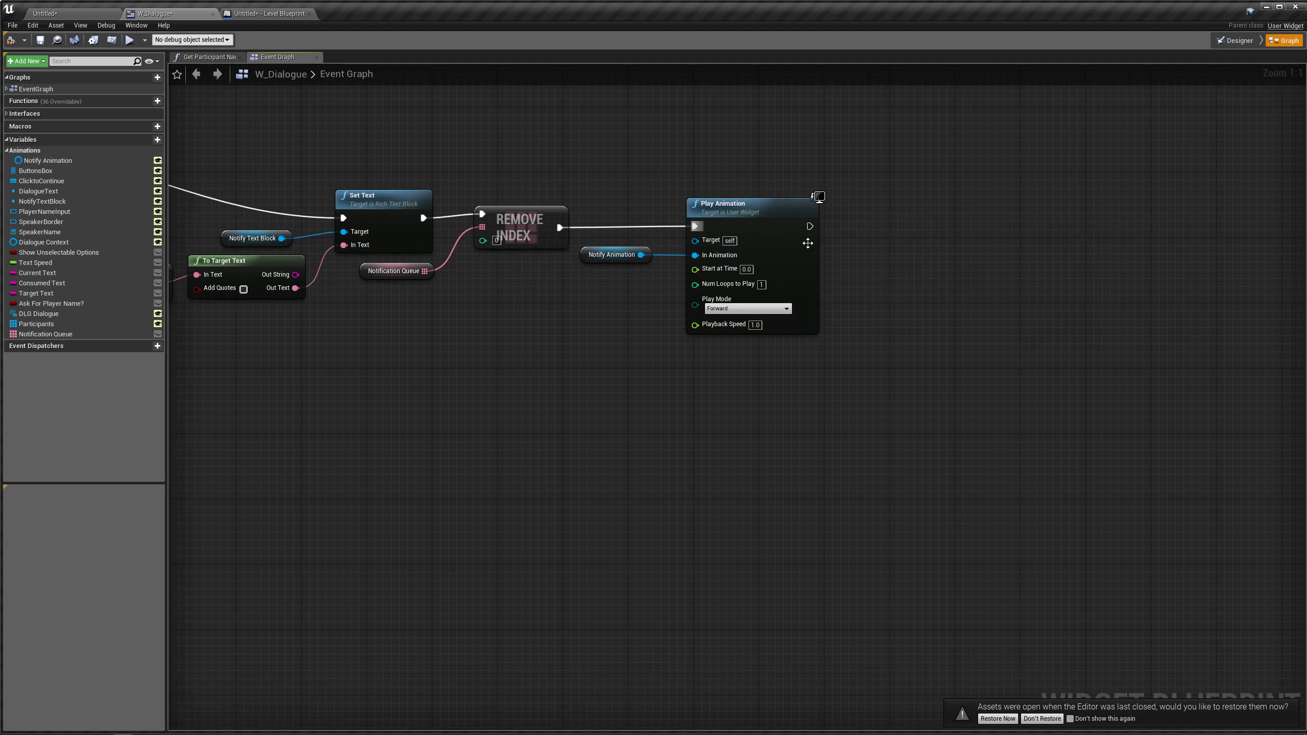
- Attach a Delay node to Play Animation's output and set its duration to 1.5 seconds, checking the animation length in the Designer
left_click_drag(808, 226, 854, 229)
type("delay")
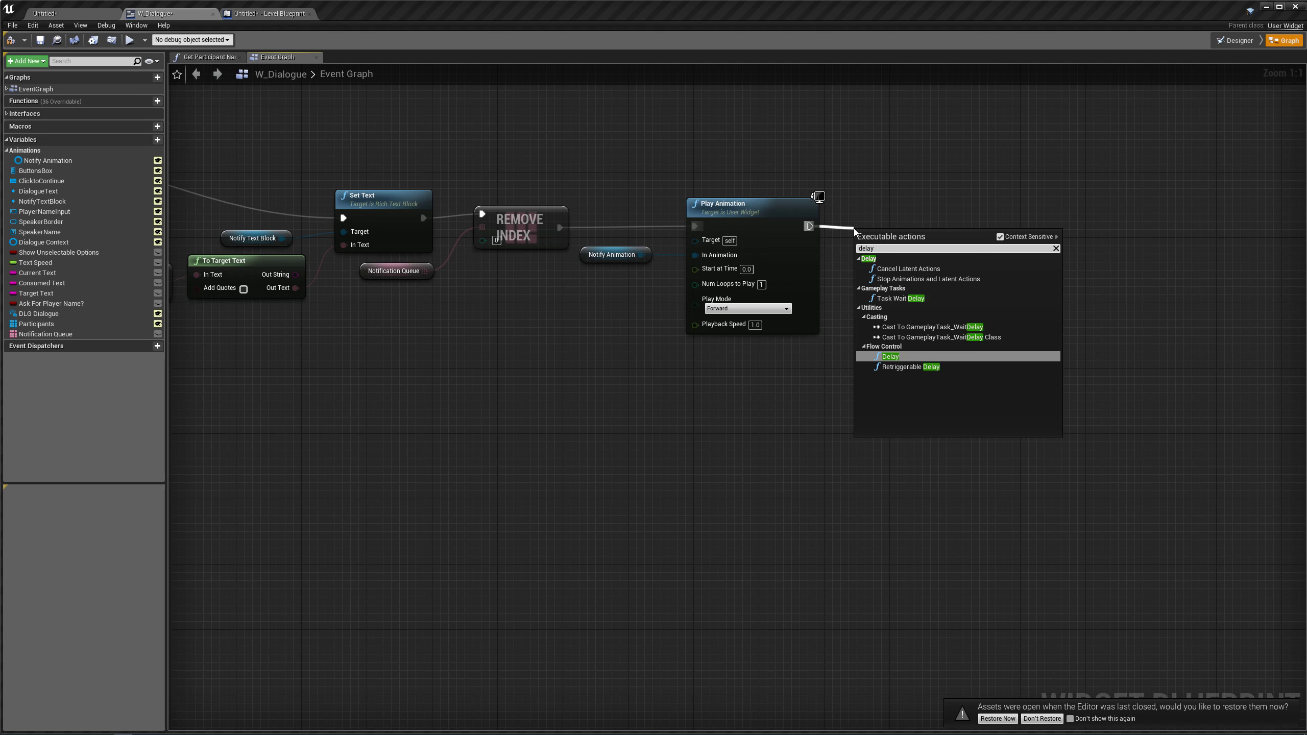
key("Return")
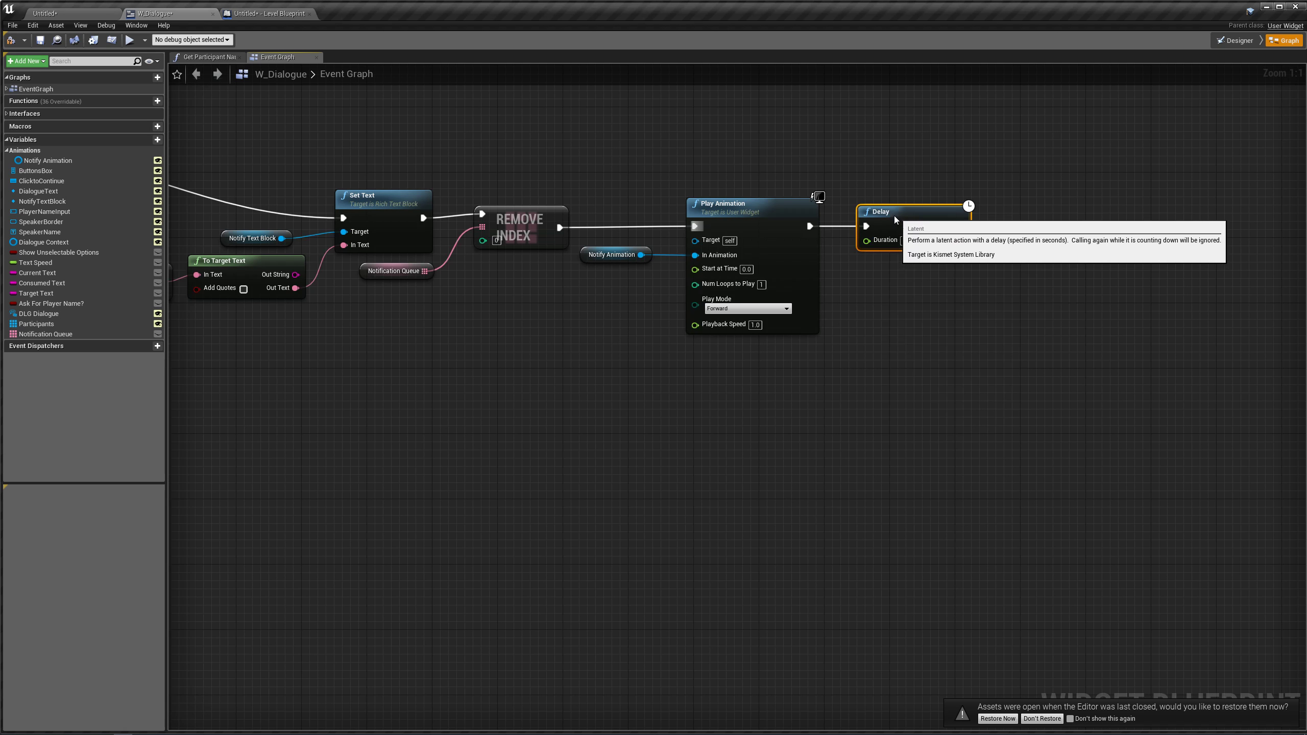
left_click(851, 202)
right_click_drag(806, 169, 874, 233)
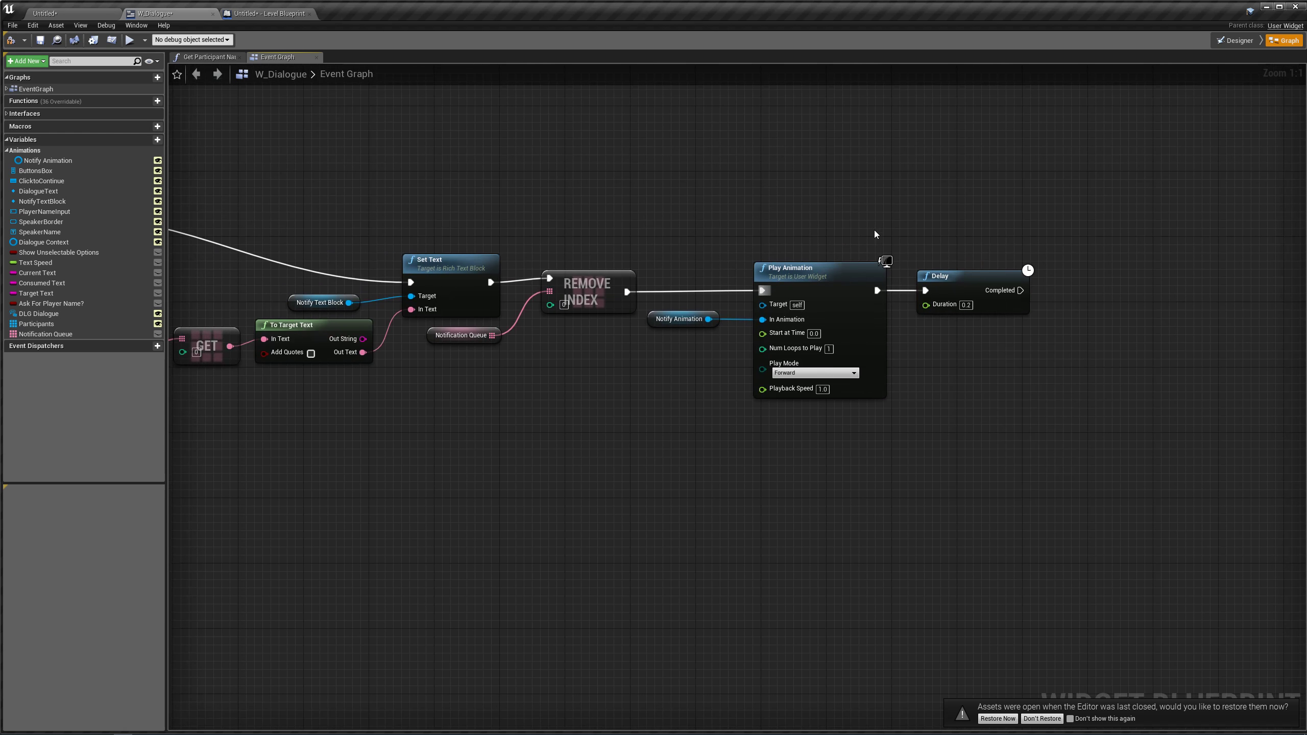
left_click(1218, 44)
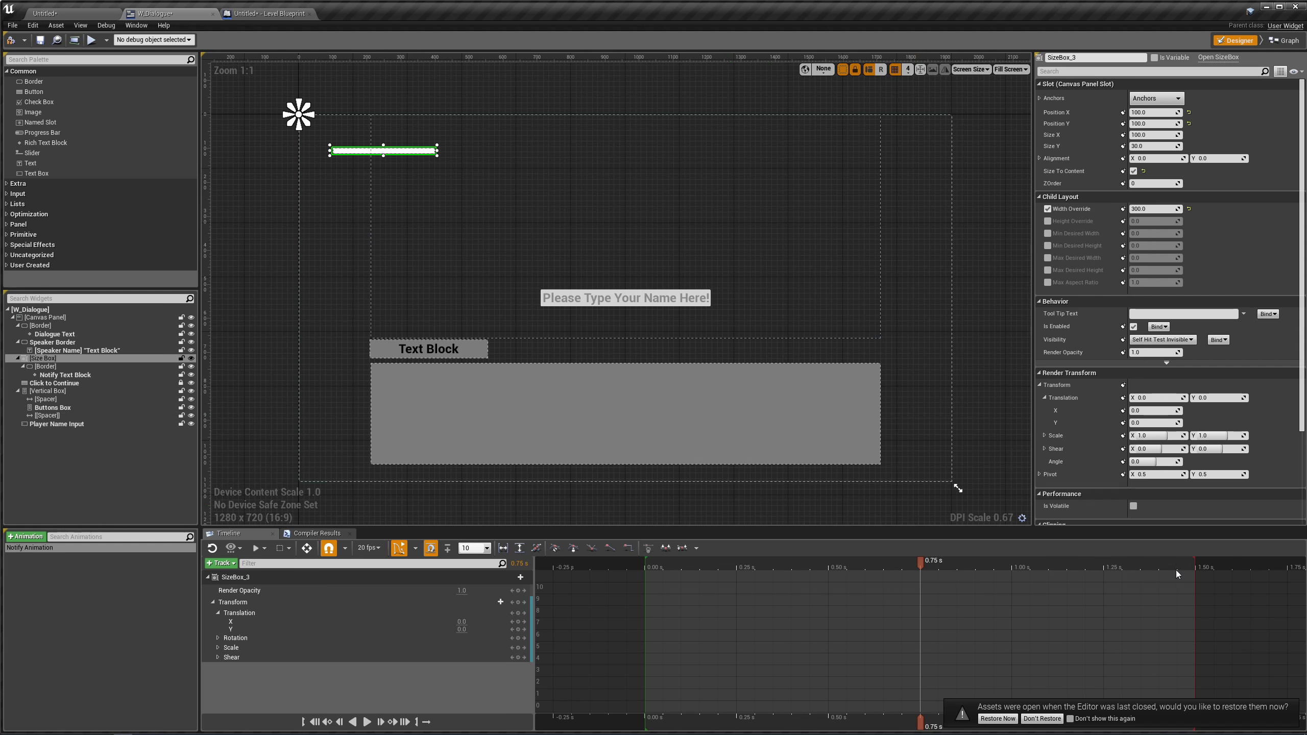
left_click(1283, 40)
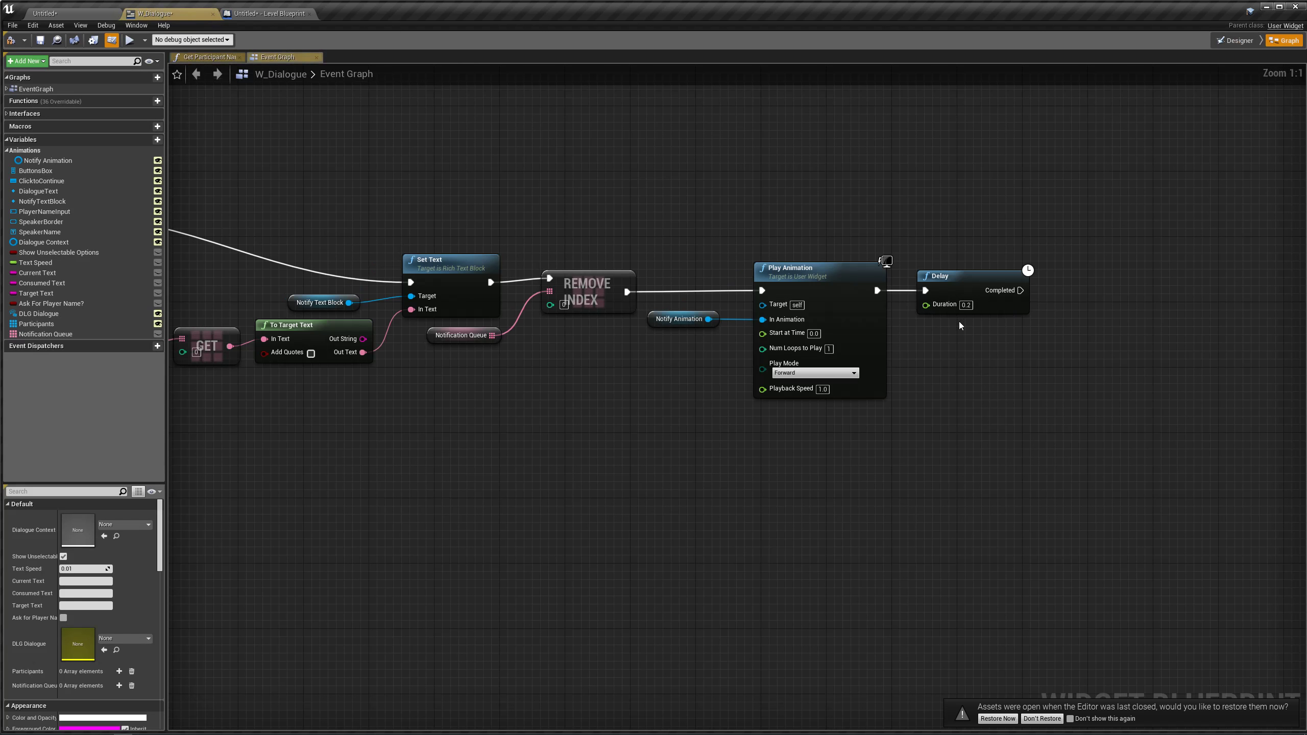
left_click(966, 304)
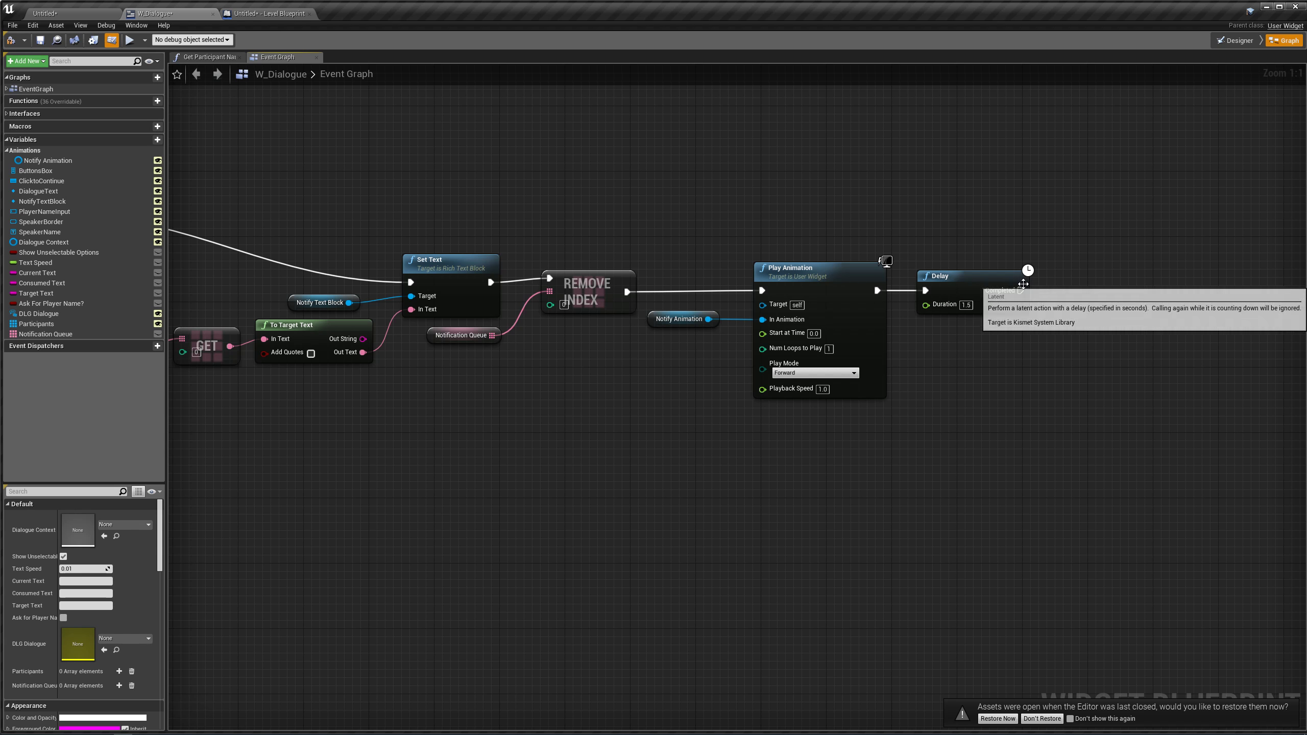
- Add two chained reroute nodes from the Delay's Completed output, placed below the Delay
left_click_drag(1023, 291, 1009, 437)
scroll(1053, 632, "down", 6)
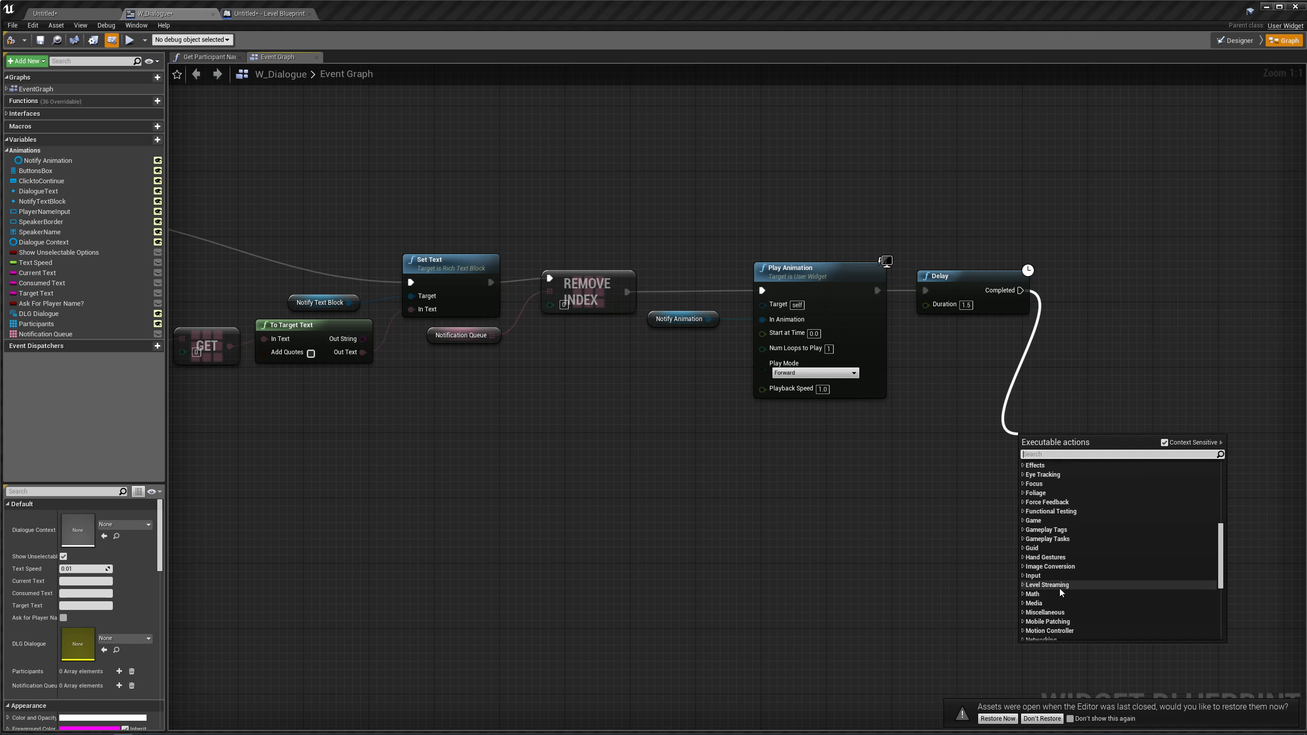
scroll(1053, 632, "down", 3)
left_click(1050, 637)
left_click_drag(1027, 438, 1085, 439)
scroll(1126, 633, "down", 10)
left_click(1129, 641)
- Move the first Branch closer to Set Text, and try routing the second reroute node back beneath the node chain
right_click_drag(1016, 479, 1189, 428)
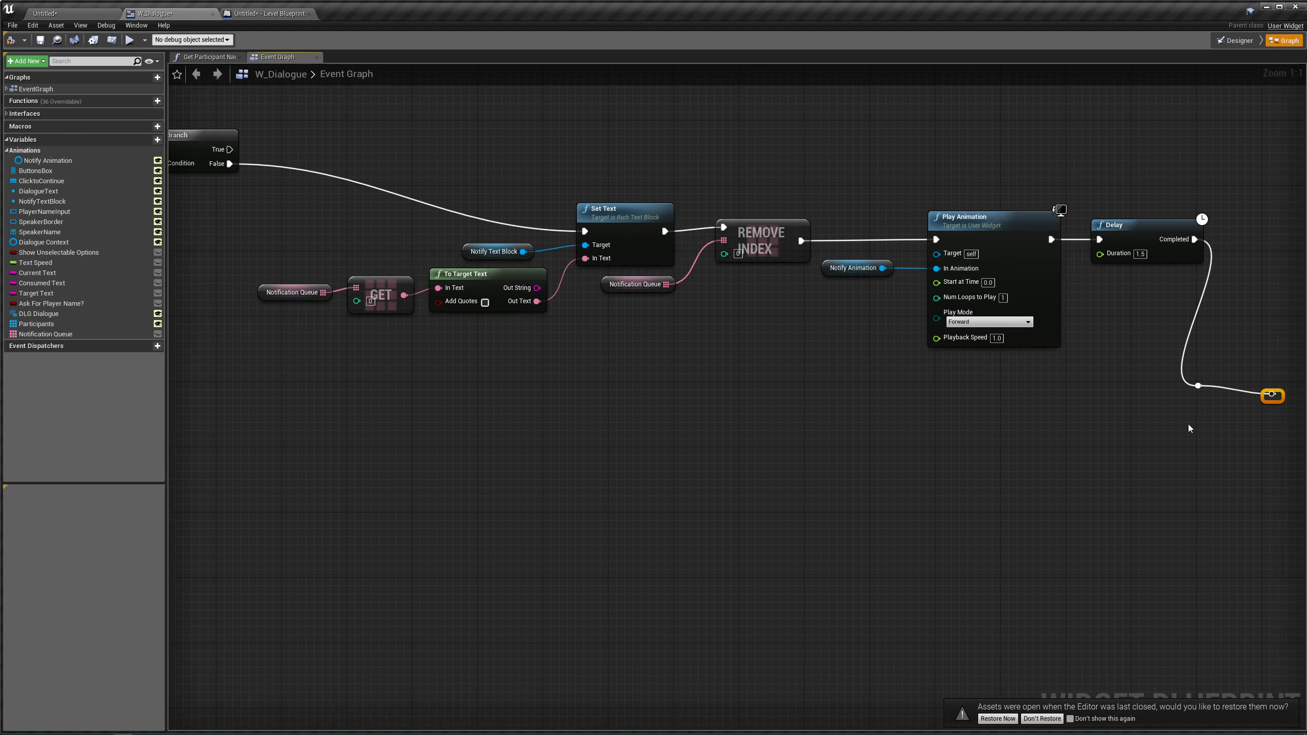
left_click_drag(1268, 399, 415, 396)
right_click_drag(301, 332, 687, 361)
left_click_drag(553, 167, 706, 193)
left_click_drag(798, 413, 692, 205)
left_click(607, 275)
right_click_drag(659, 336, 480, 324)
right_click_drag(600, 386, 420, 372)
left_click_drag(420, 373, 1222, 592)
left_click(660, 492)
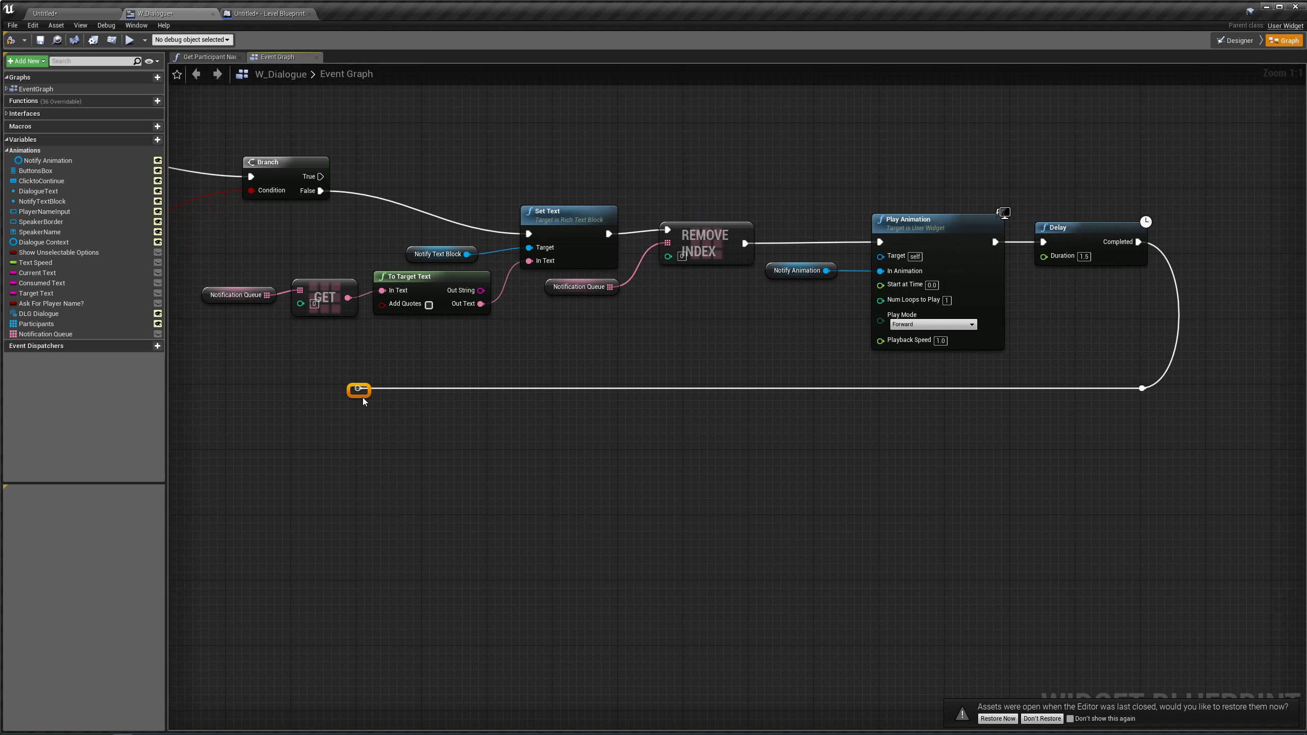
right_click_drag(362, 397, 210, 397)
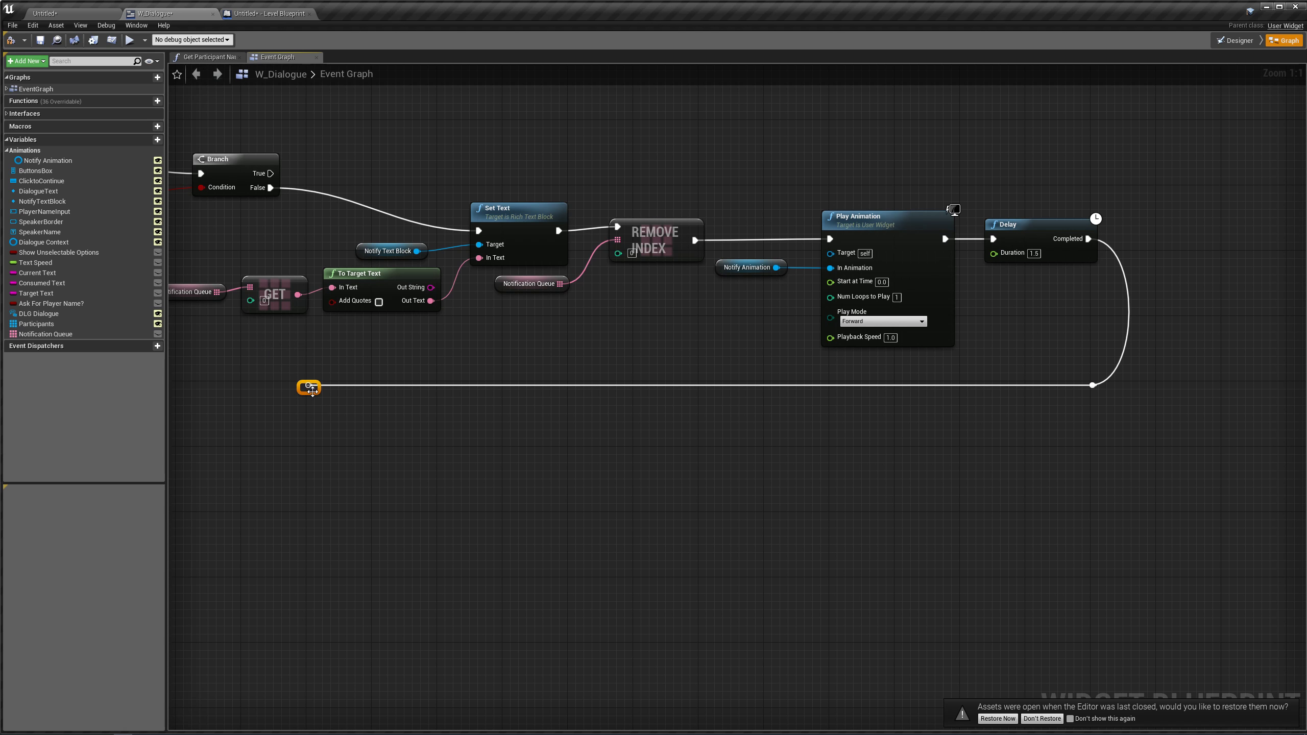
left_click_drag(312, 390, 1189, 387)
- Add another Notification Queue reference above the Delay and check that its Length is greater than 0 with an integer comparison
right_click_drag(1155, 298, 906, 352)
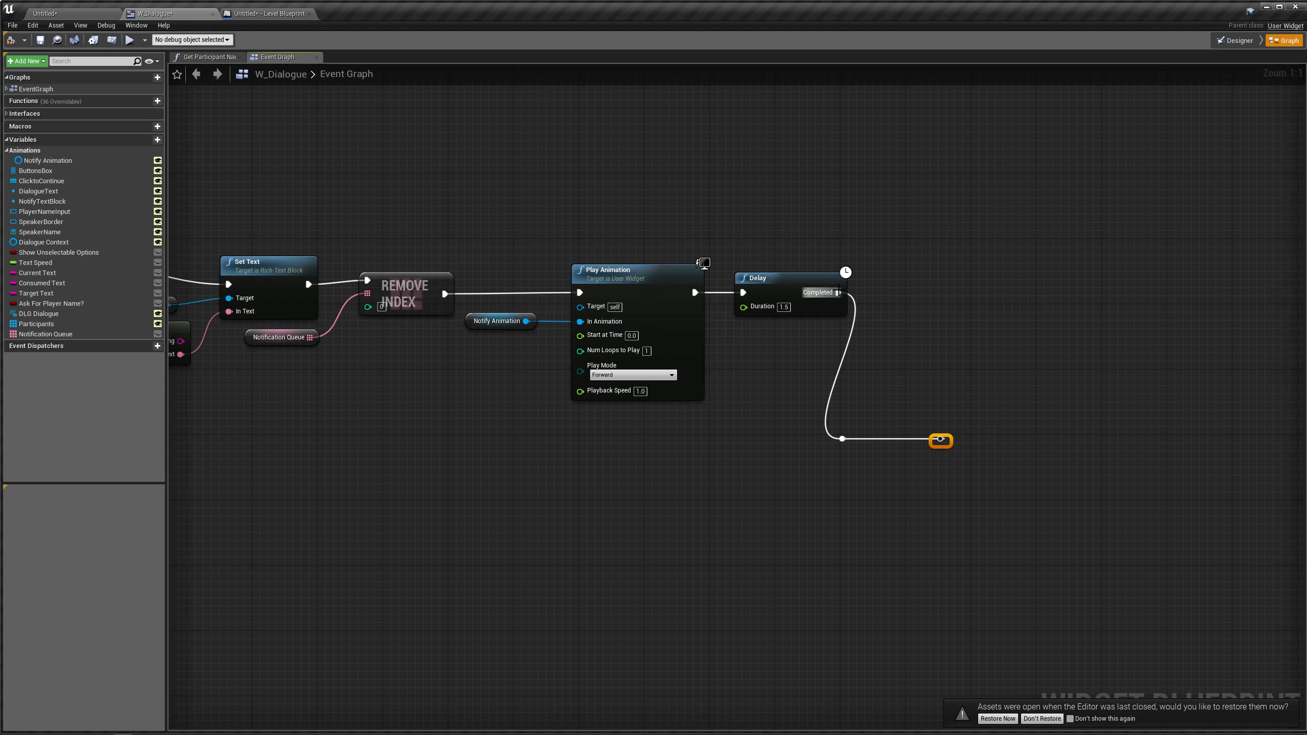
left_click_drag(46, 334, 849, 195)
left_click(720, 174)
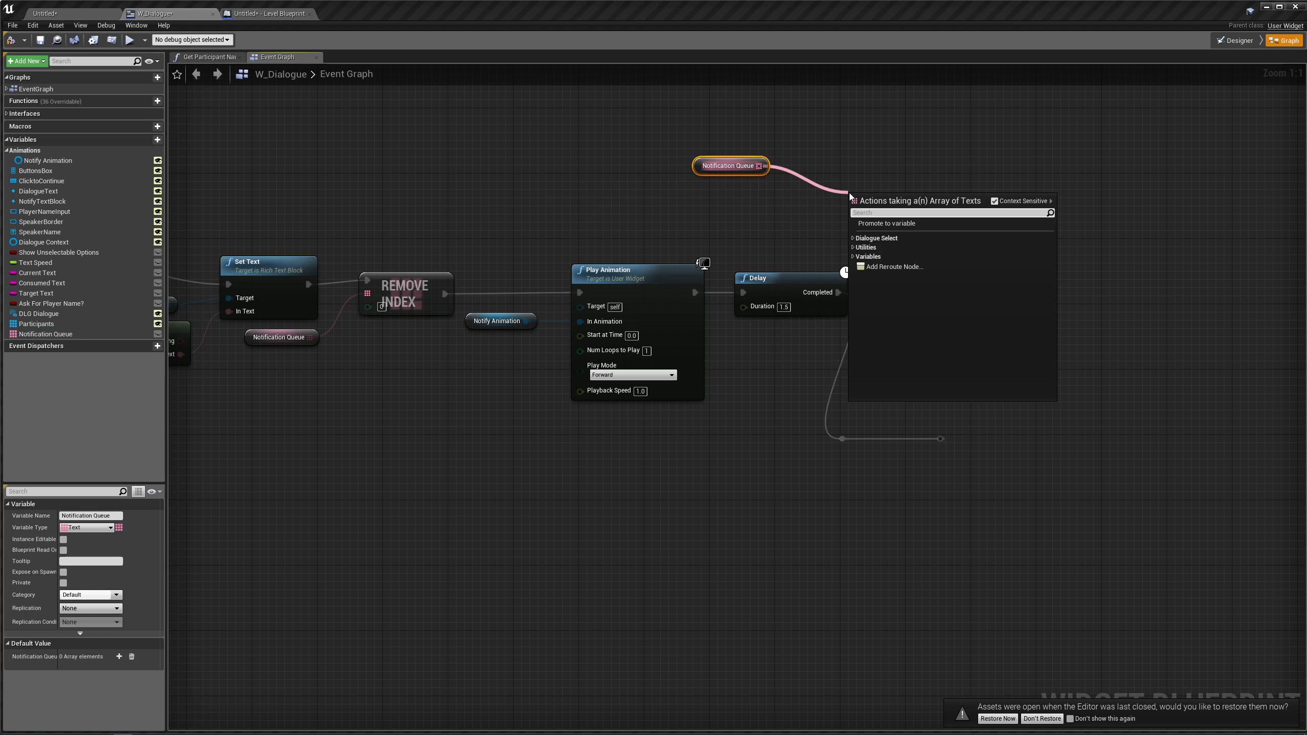
type("length")
key("Return")
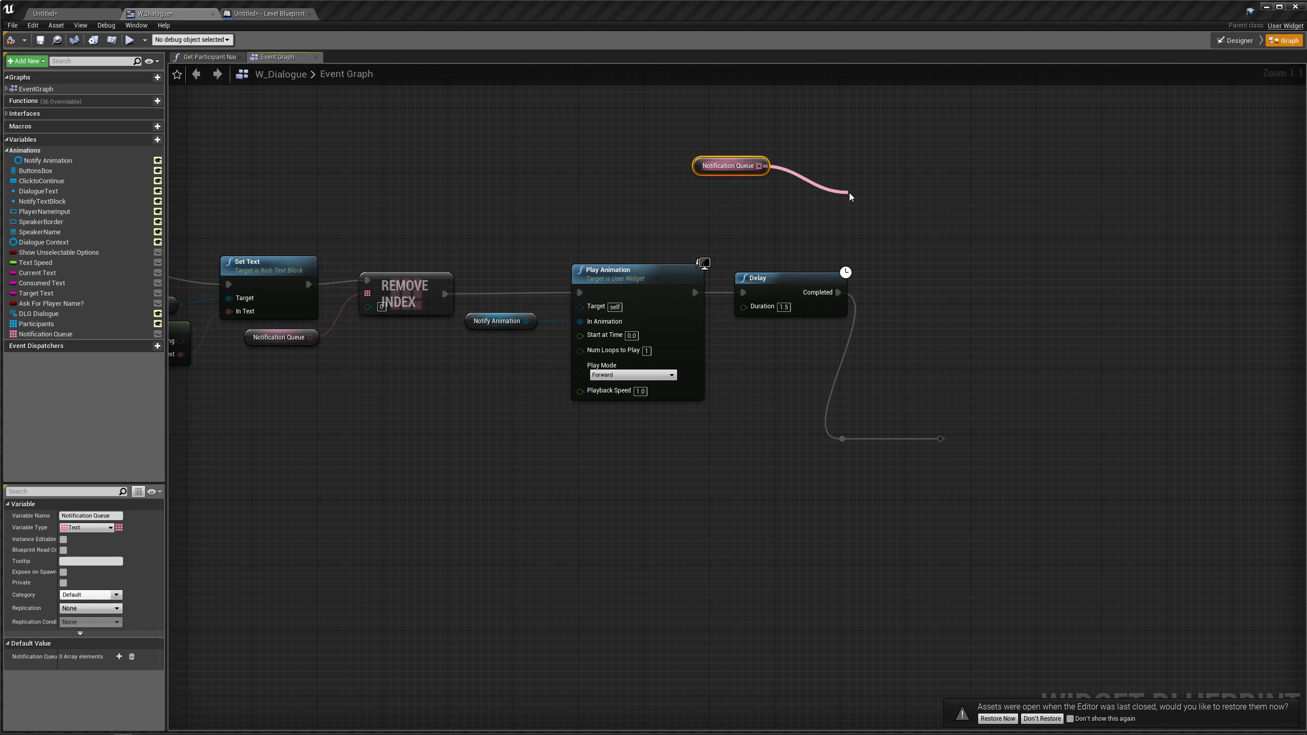
left_click_drag(811, 163, 891, 170)
type(">")
key("Up")
key("Return")
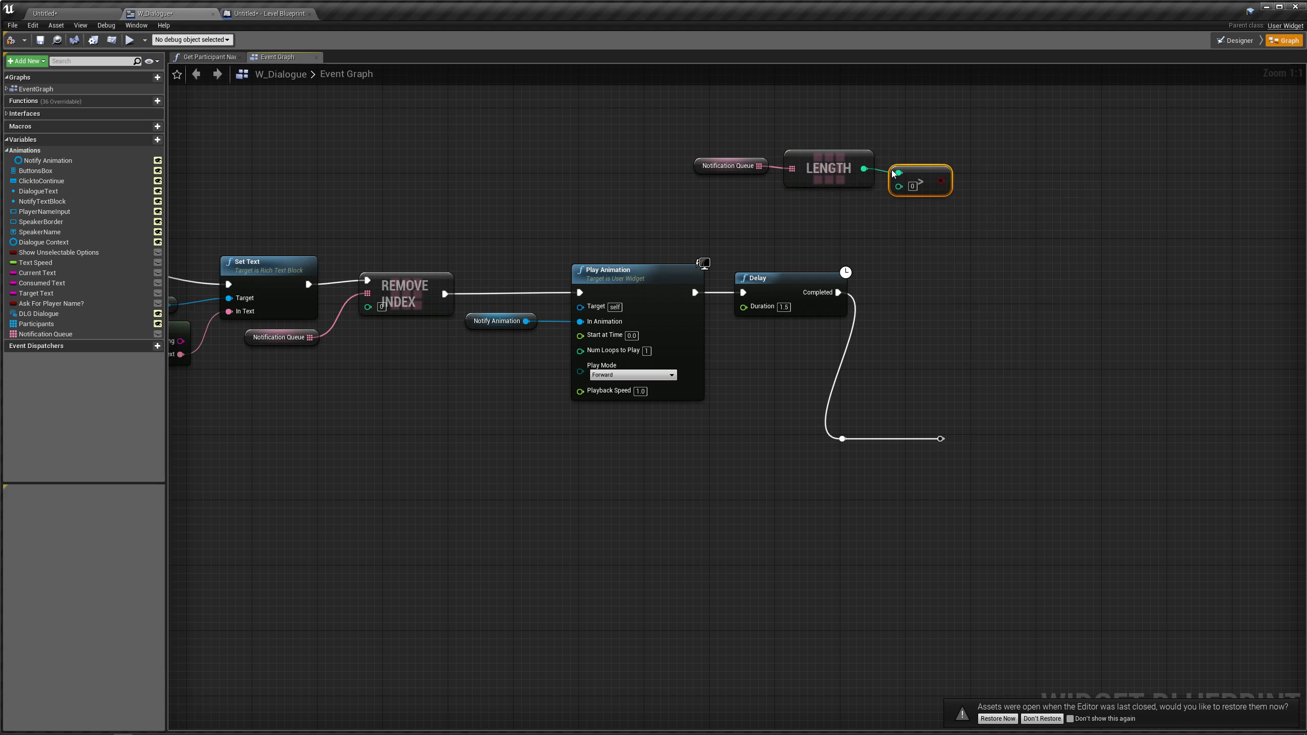
- Create a Branch from the comparison result, run it from the Delay's Completed output, and connect its True output to the reroute nodes
left_click_drag(939, 180, 981, 238)
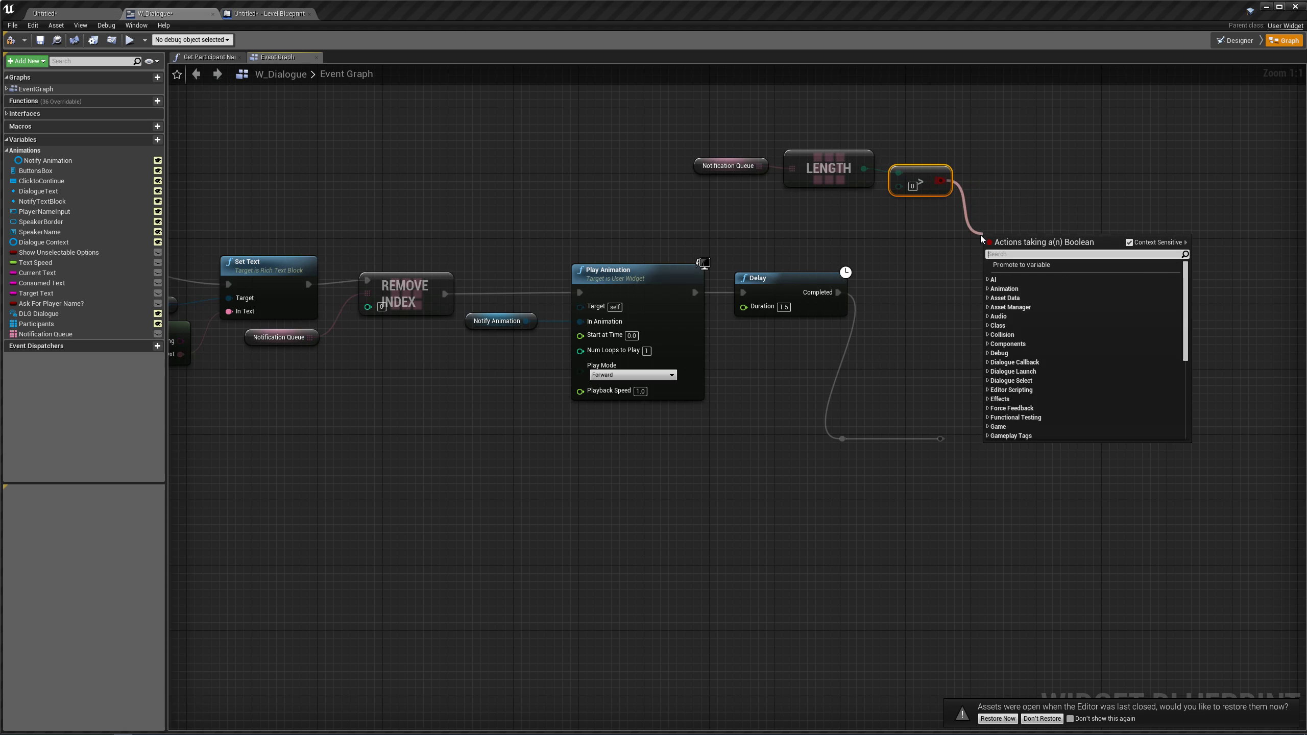
type("branch")
key("Return")
left_click_drag(837, 292, 842, 437)
left_click(874, 399)
right_click_drag(874, 397, 1143, 407)
- Extend the reroute line back beneath the chain and connect it to Set Text's execution input to form a loop
left_click_drag(1142, 425, 815, 249)
right_click_drag(819, 378, 589, 368)
left_click_drag(498, 400, 589, 399)
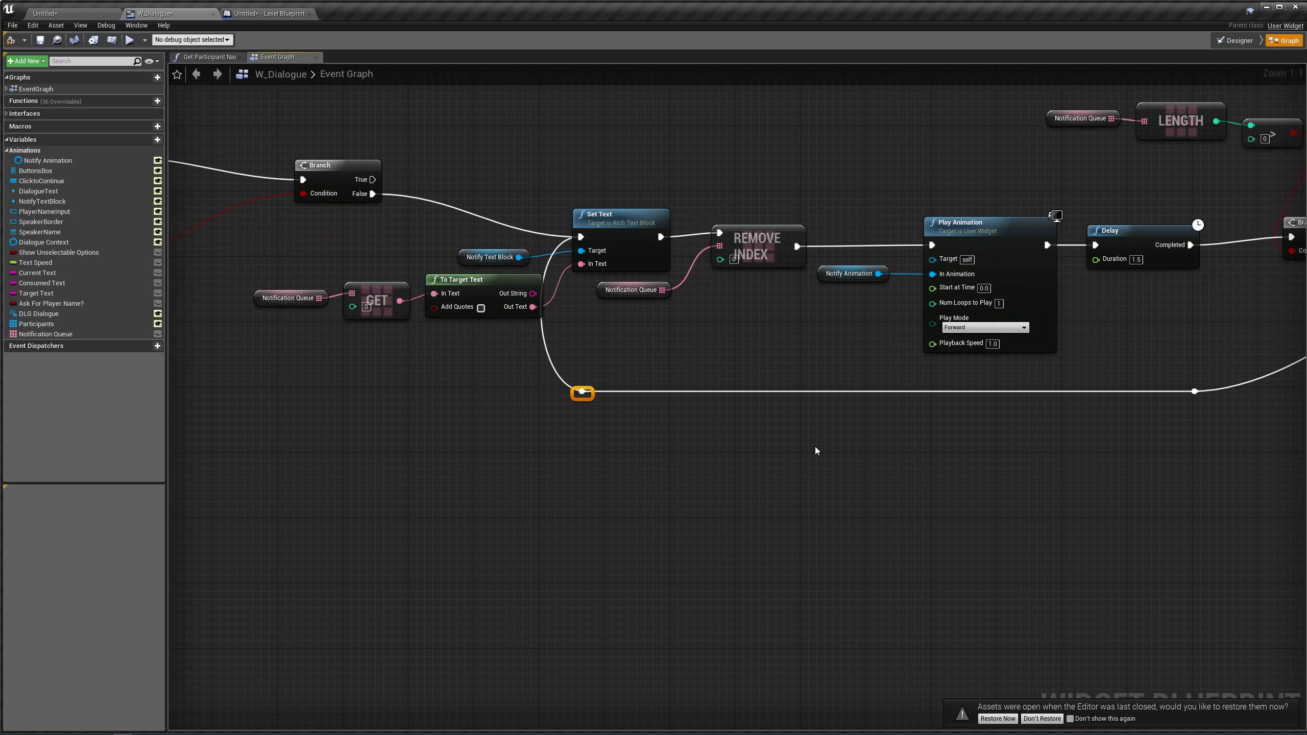
- Move the Notification Queue reference, Length and greater-than nodes beneath the Delay and second Branch, and align that Branch with the Delay
right_click_drag(815, 451, 531, 414)
left_click_drag(1036, 186, 985, 195)
right_click_drag(859, 160, 896, 268)
left_click_drag(802, 216, 1117, 169)
left_click_drag(1037, 201, 1061, 381)
left_click(634, 190)
right_click_drag(632, 188, 792, 170)
- Shift Set Text and all nodes following it farther from the first Branch, and line them up with its False output
scroll(664, 257, "down", 5)
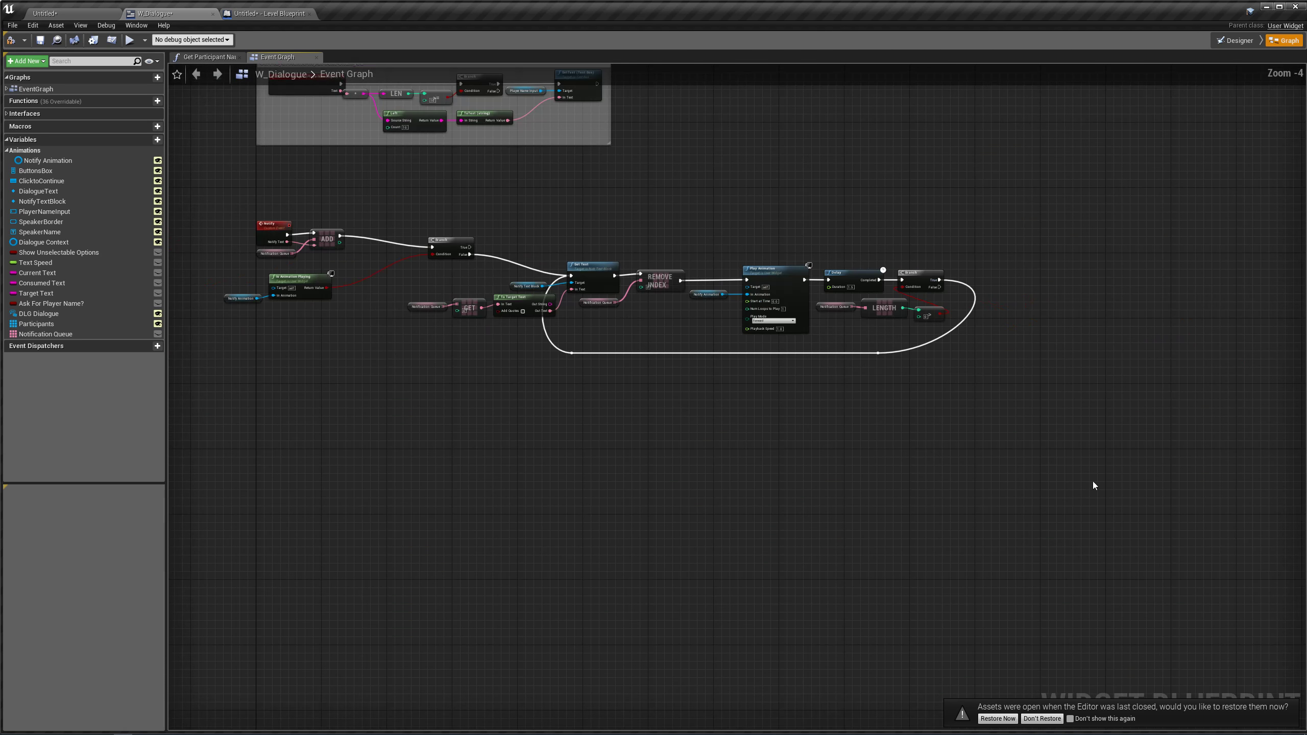
left_click_drag(1096, 486, 401, 254)
left_click_drag(585, 278, 629, 257)
left_click(542, 220)
right_click_drag(542, 220, 700, 200)
- Move Is Animation Playing and its Notify Animation reference slightly closer to the first Branch, beneath Add
scroll(640, 211, "up", 4)
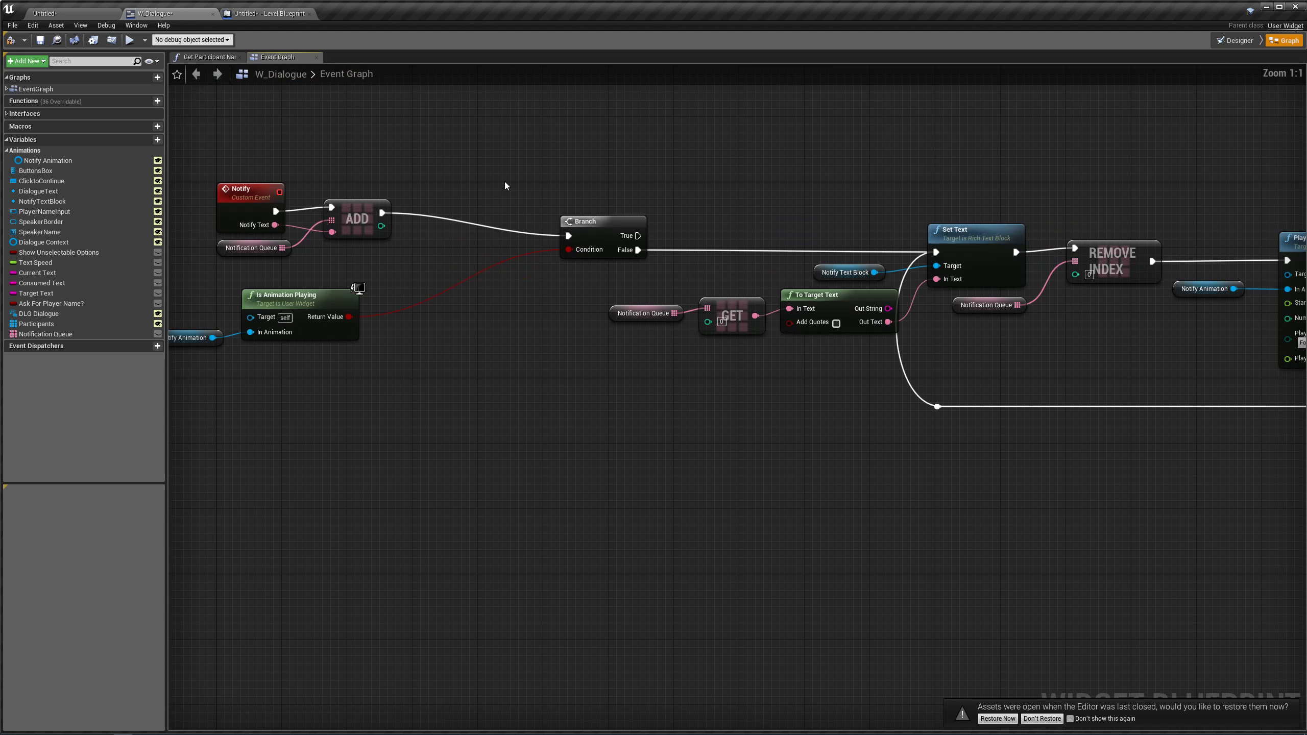
right_click_drag(429, 222, 575, 225)
left_click(423, 256)
left_click(561, 288)
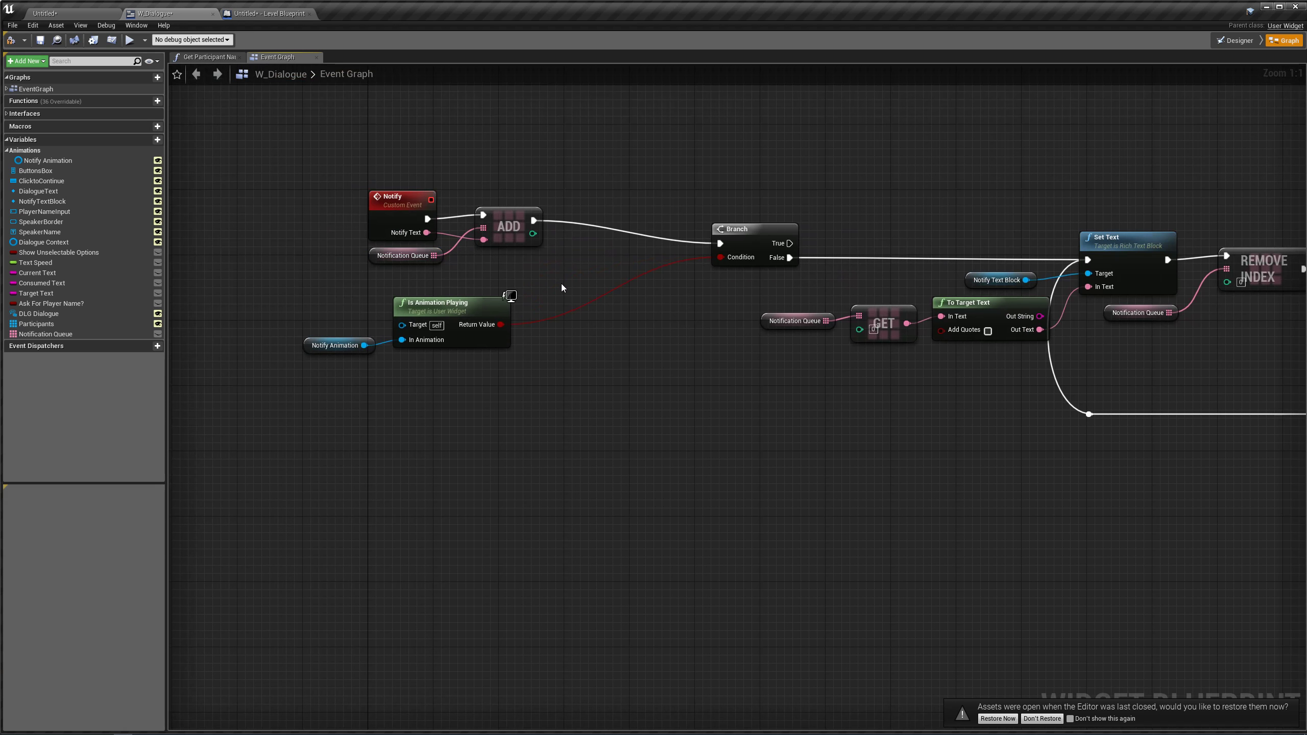
left_click_drag(360, 313, 399, 349)
left_click_drag(447, 309, 495, 302)
- Move the first Branch and the whole node chain following it closer to the Add node
scroll(623, 335, "down", 6)
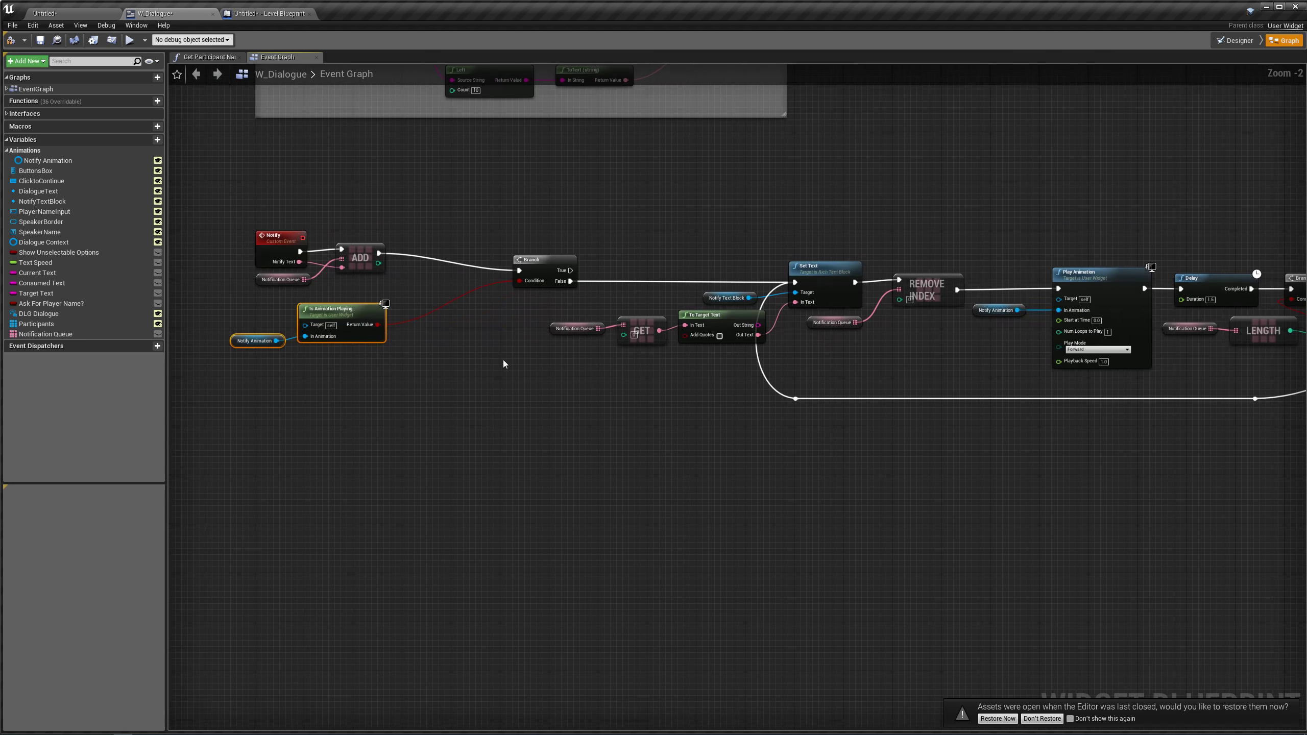
left_click_drag(870, 425, 501, 319)
scroll(501, 319, "up", 7)
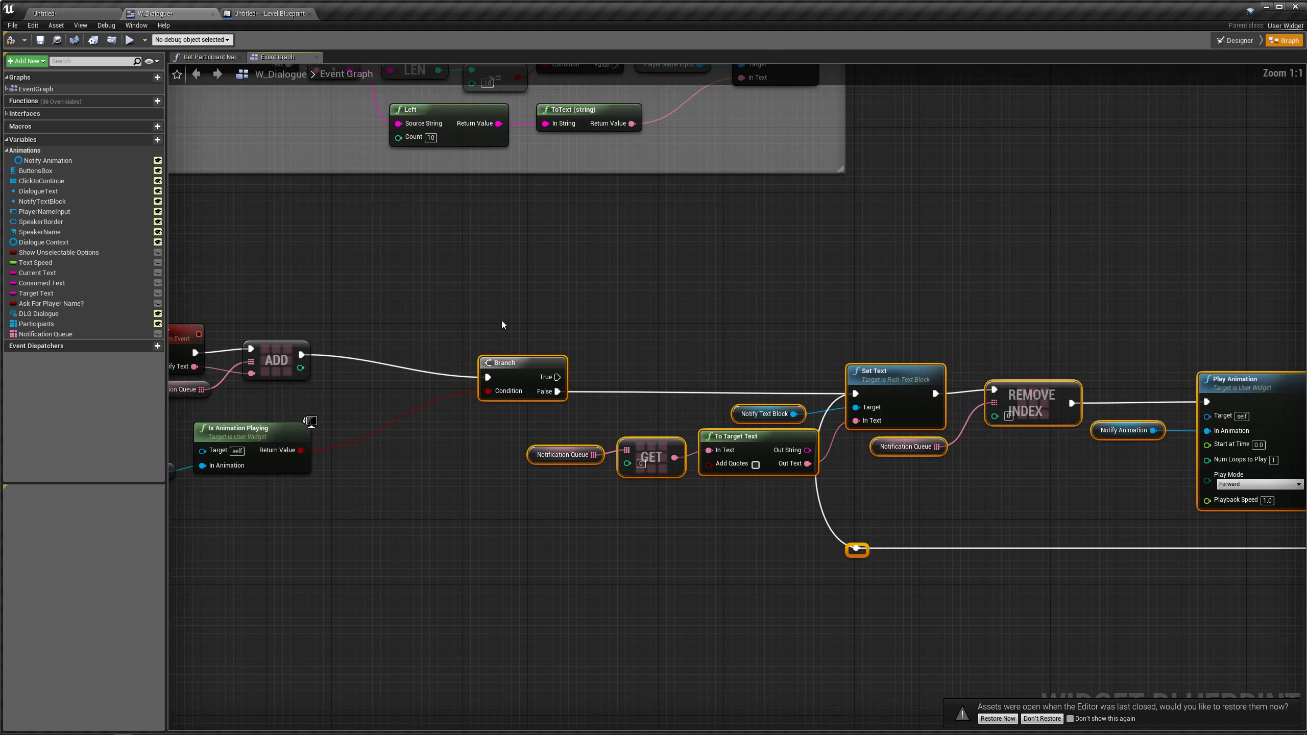
left_click_drag(696, 301, 572, 286)
left_click(846, 265)
- Review the complete Notify node chain and its loop, and save the W_Dialogue blueprint
right_click_drag(854, 265, 257, 160)
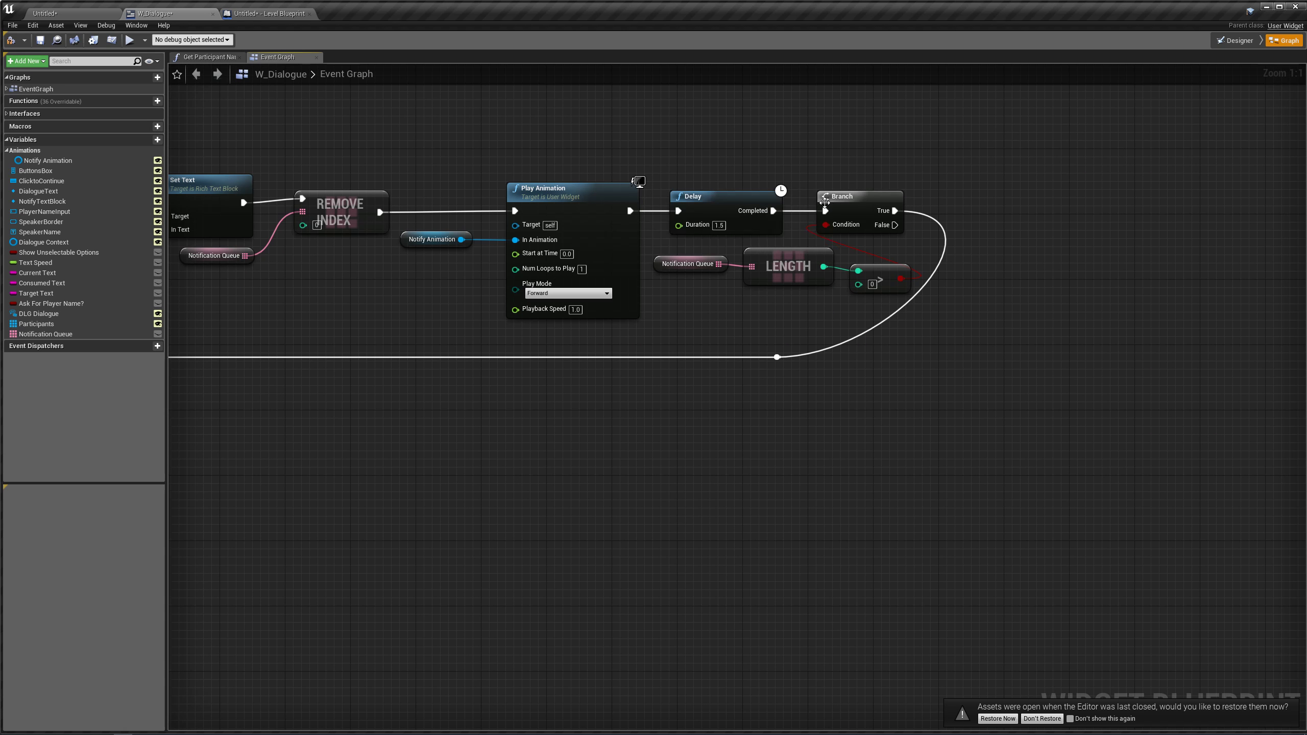
right_click_drag(780, 292, 1107, 270)
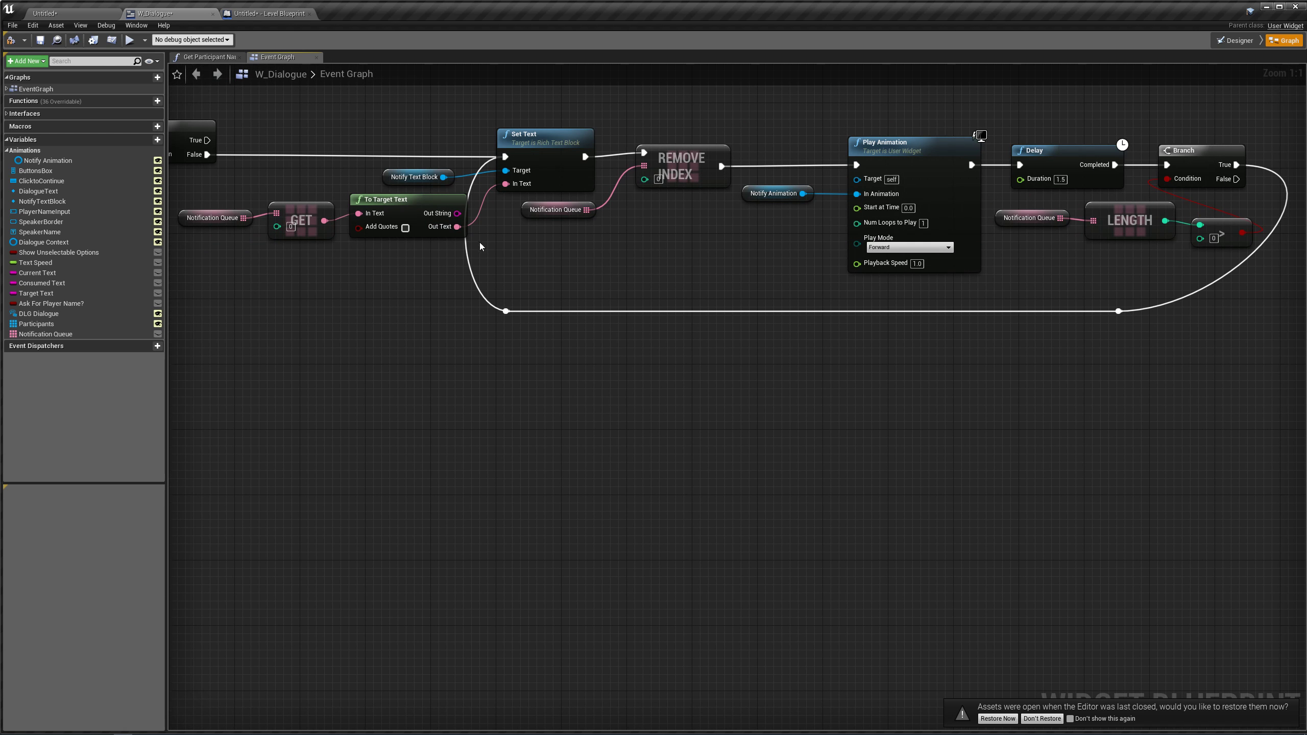
right_click_drag(533, 238, 1097, 232)
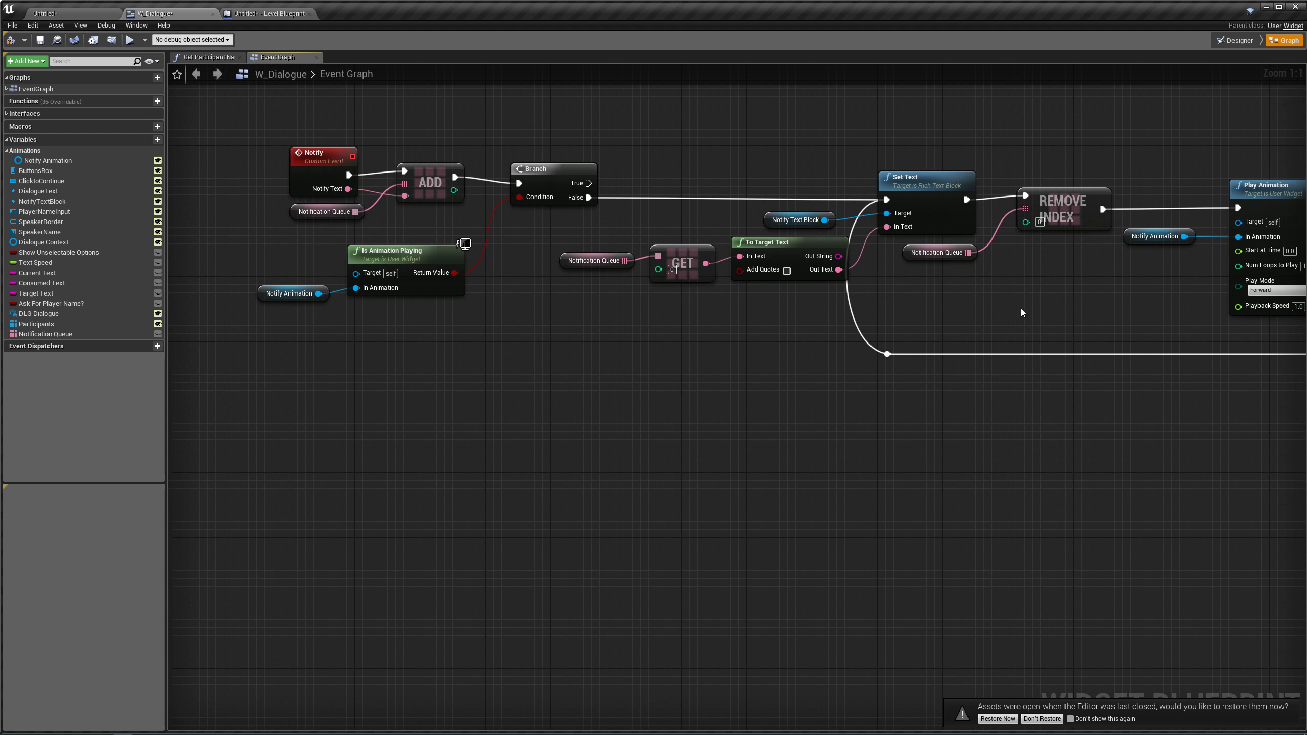
right_click_drag(765, 163, 652, 185)
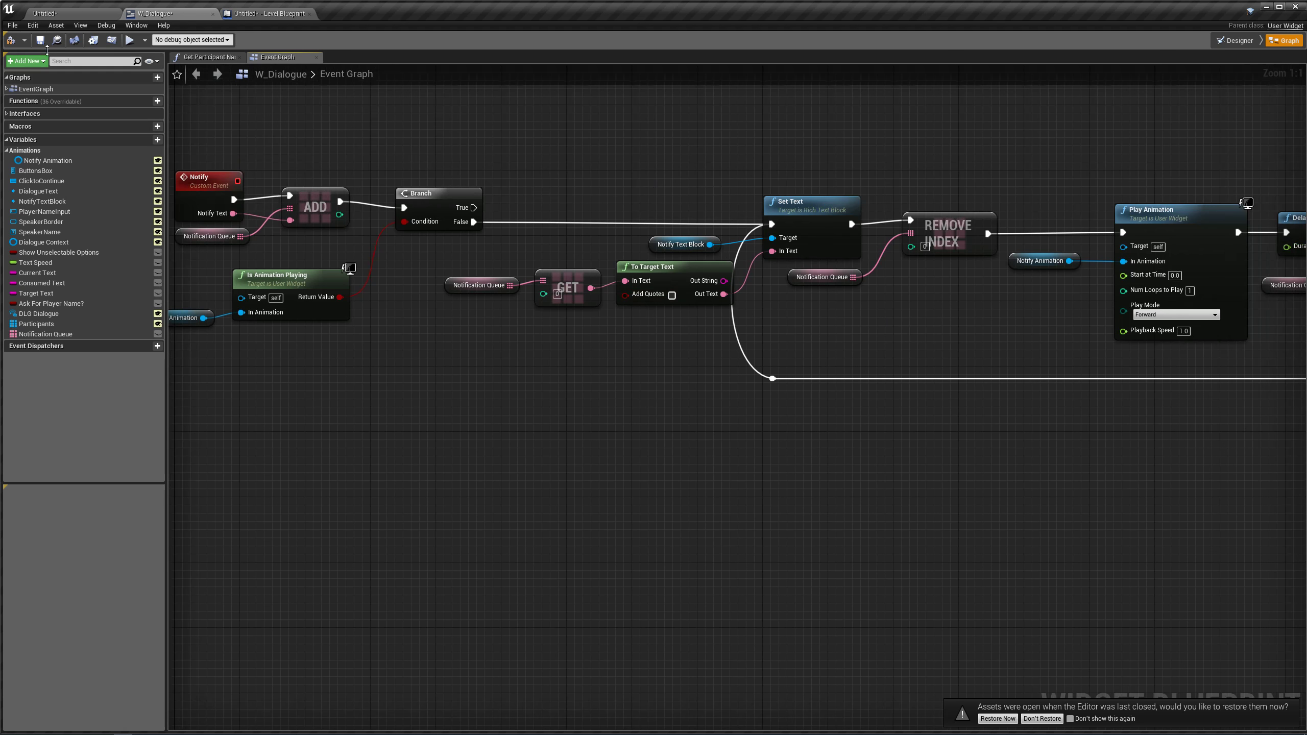
left_click(41, 39)
- Play the level from the Level Blueprint and reposition the preview window so the Space Bar event stays in view
left_click(268, 14)
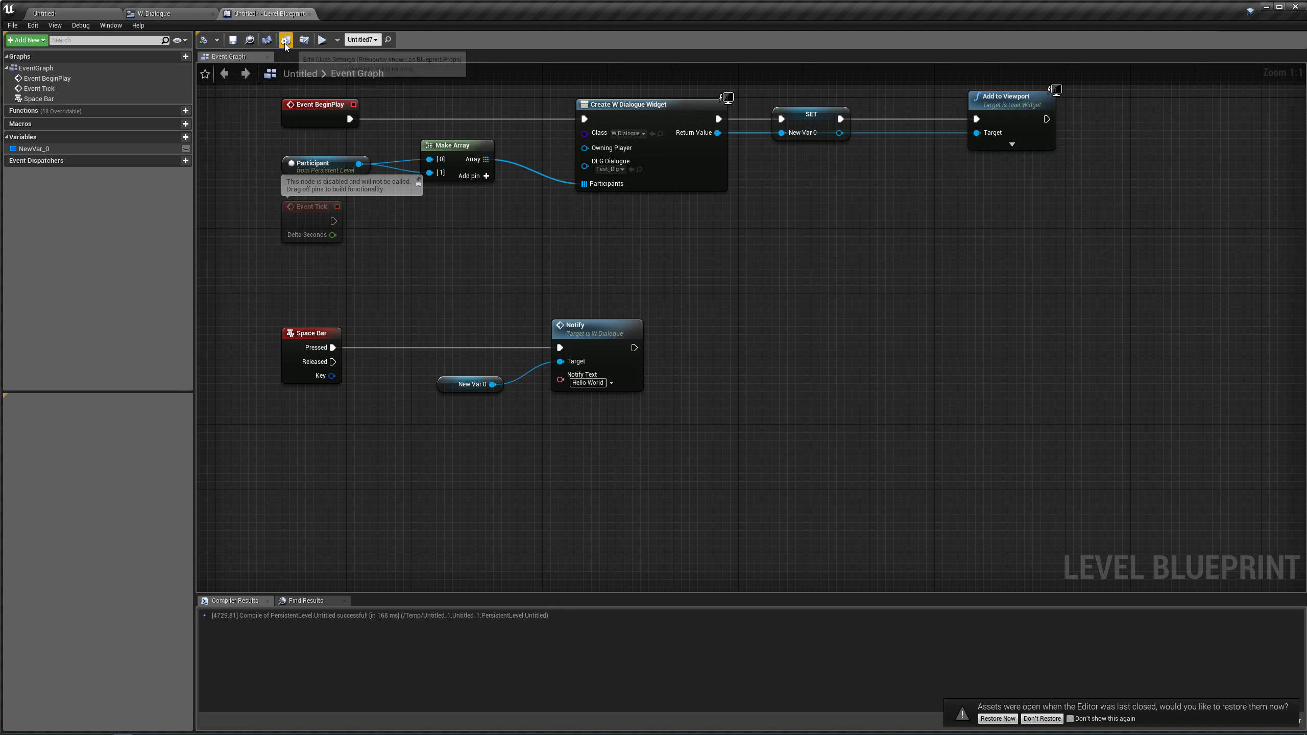
left_click(322, 40)
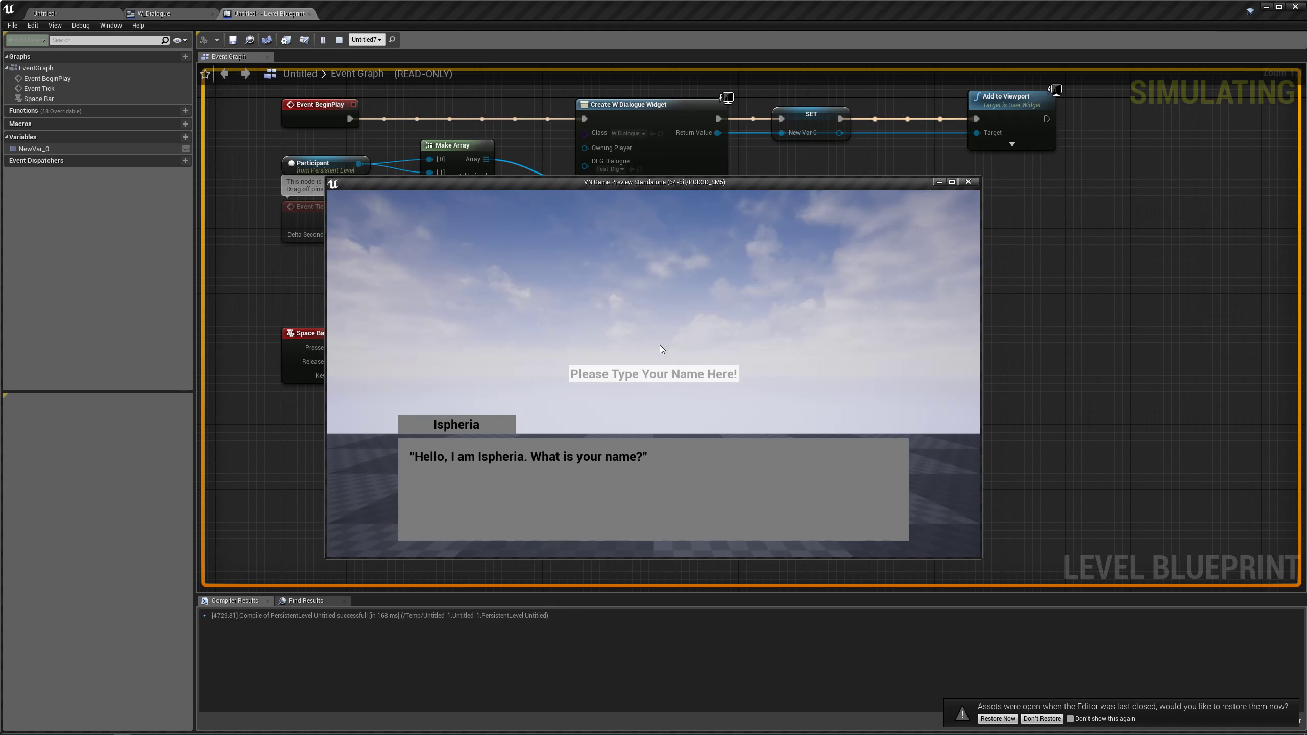
left_click_drag(617, 181, 891, 214)
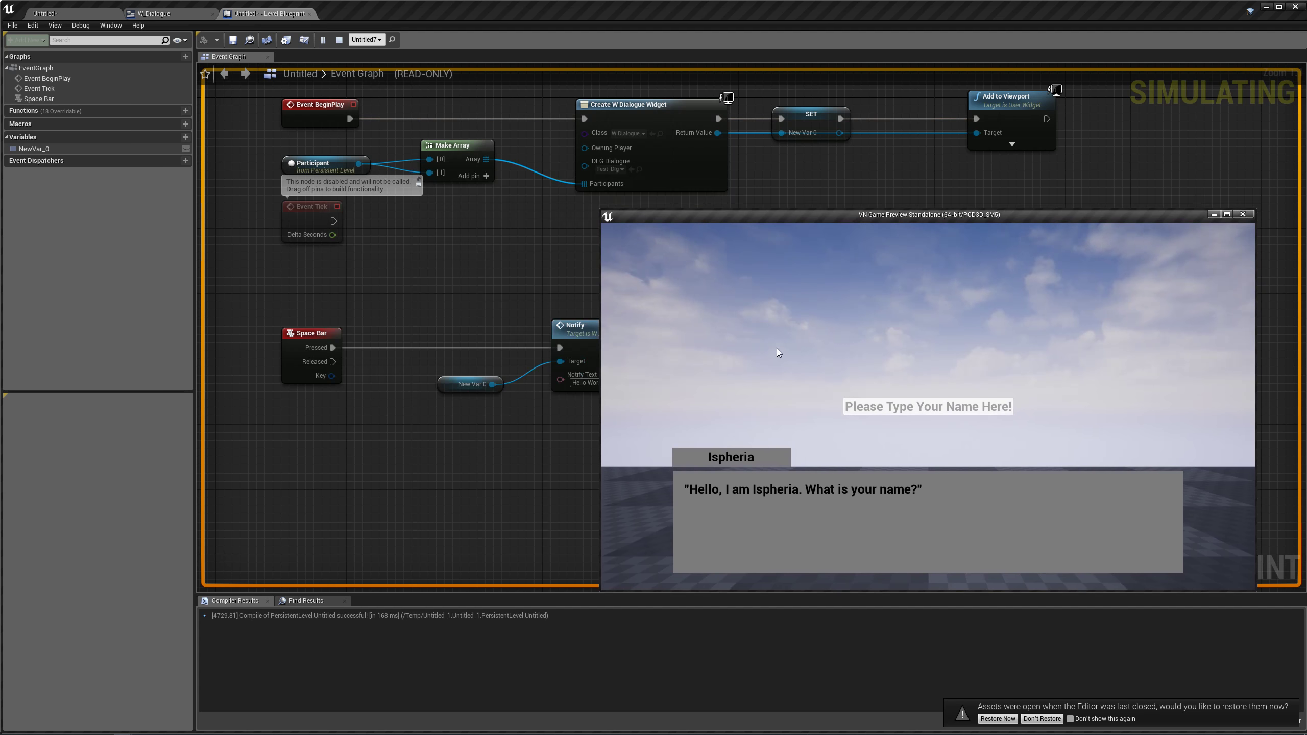
left_click_drag(867, 218, 858, 197)
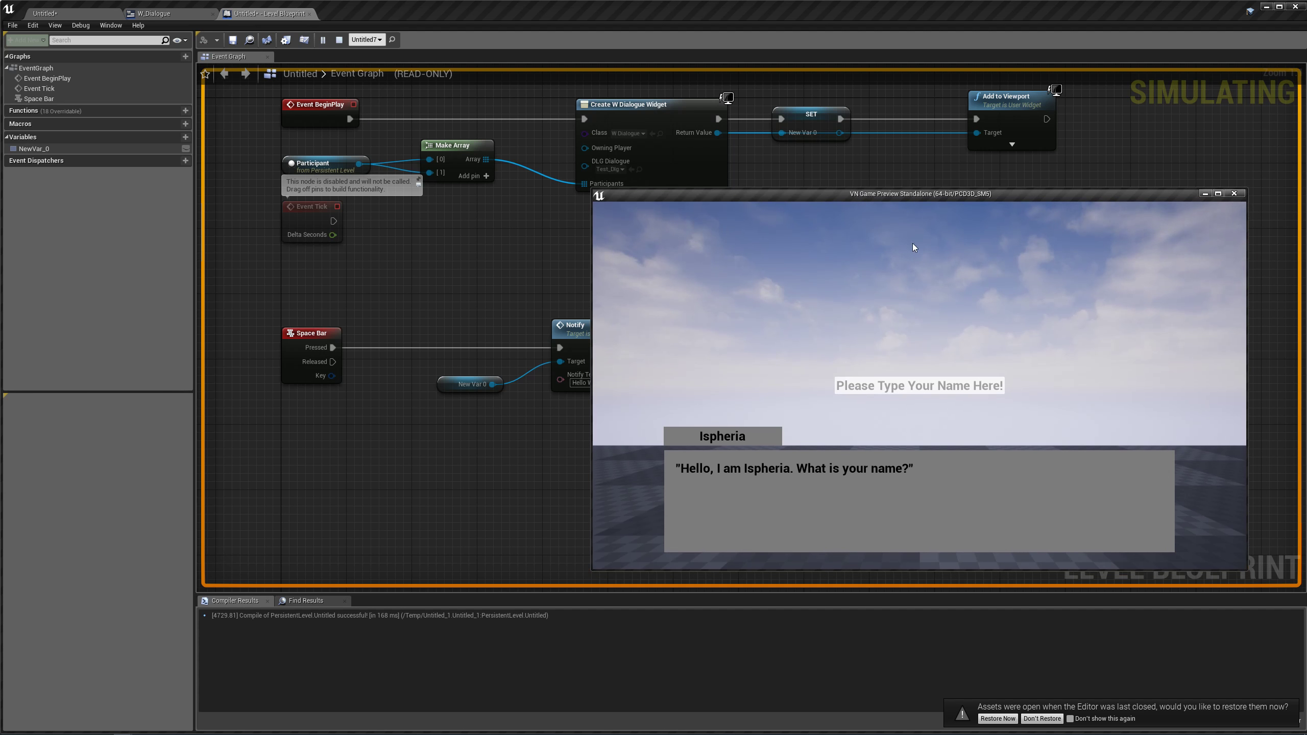
- Focus the game preview and trigger the Space Bar event repeatedly to test the queued Hello World notifications
left_click(891, 383)
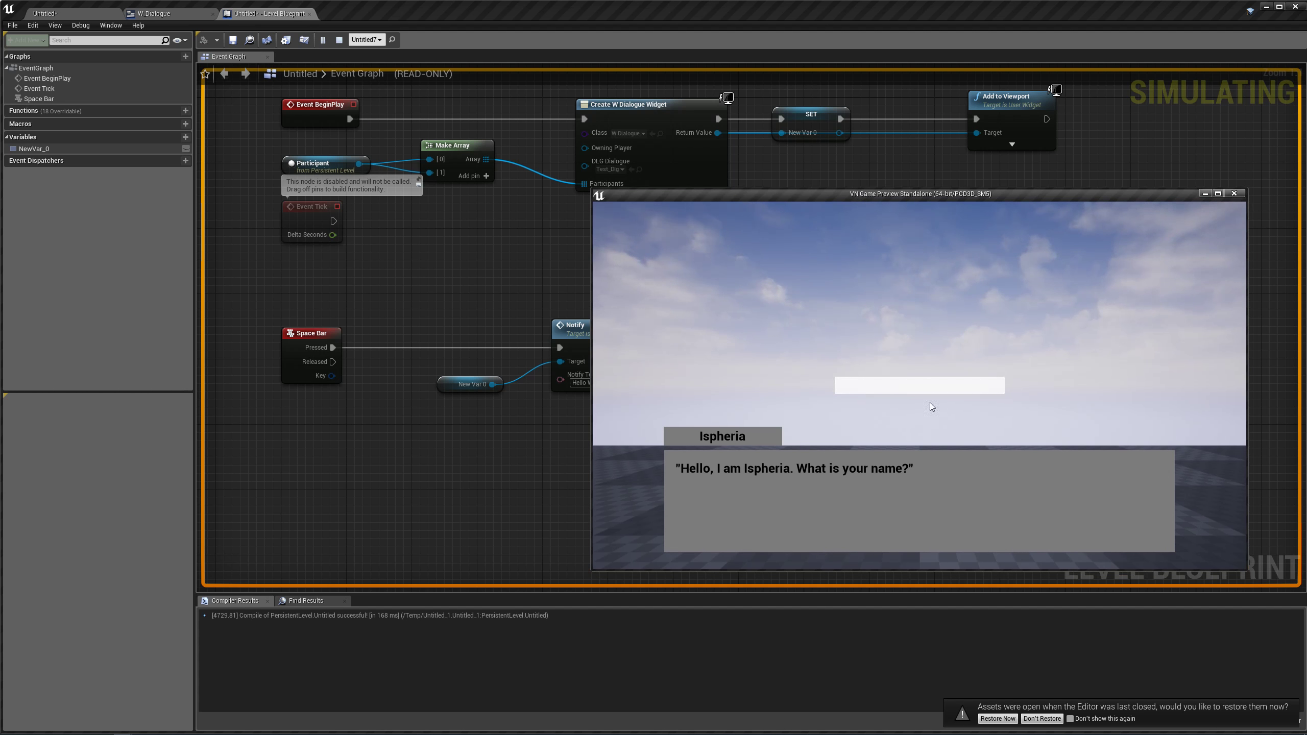
key("space")
key("space")
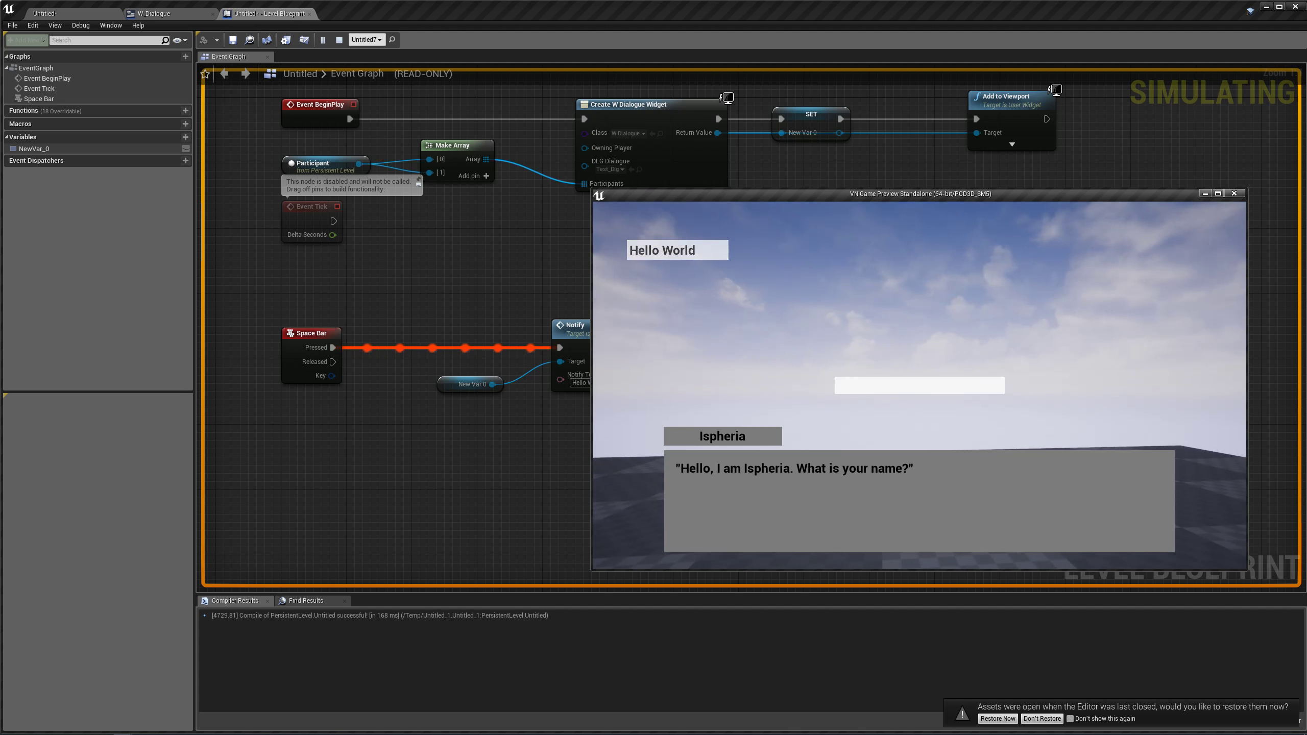
key("space")
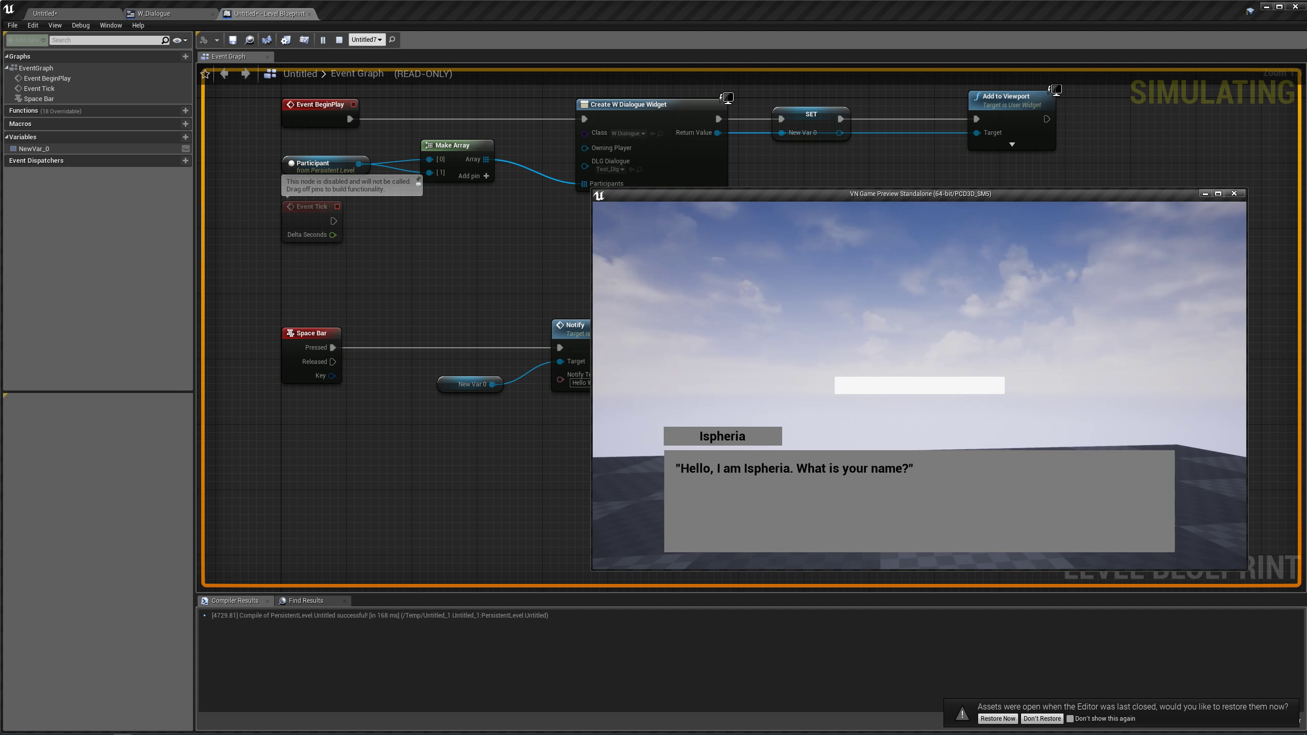
key("space")
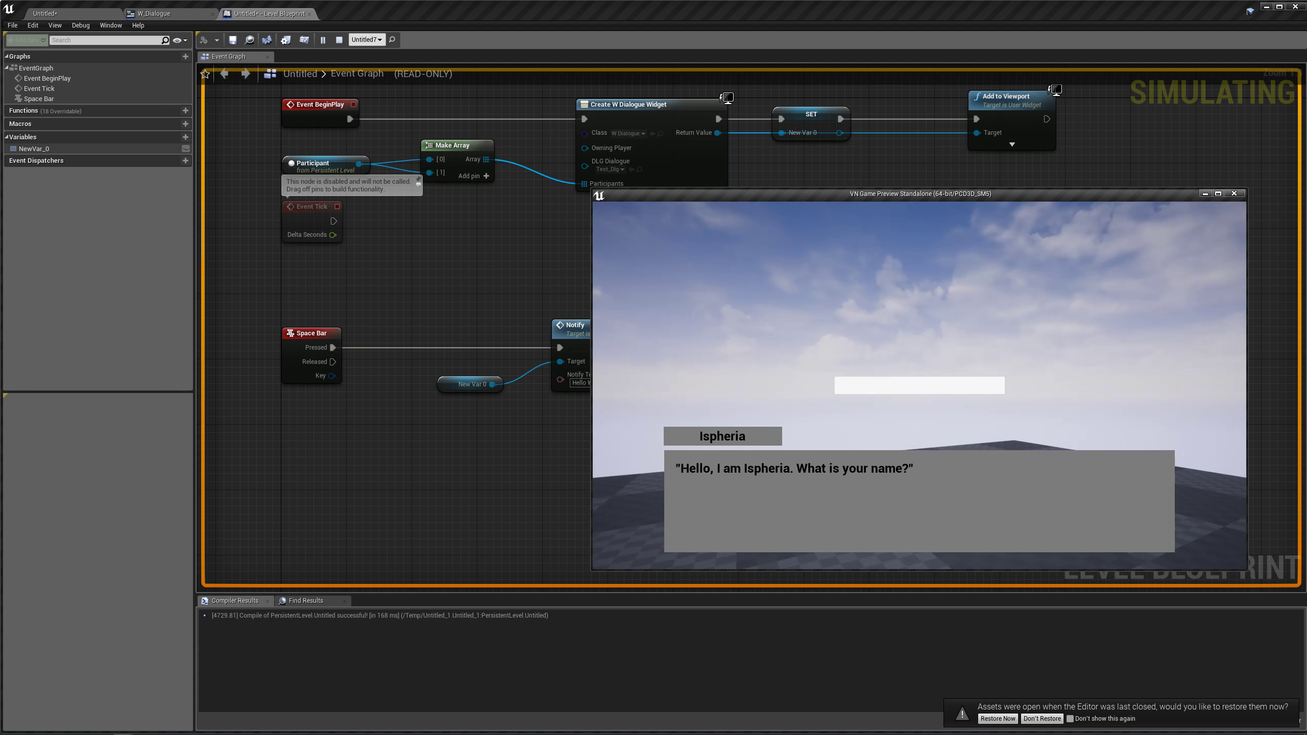
- Stop the game preview and delete the Space Bar event, its New Var 0 reference and the Notify call from the Level Blueprint
key("Escape")
right_click_drag(537, 277, 557, 371)
left_click(190, 12)
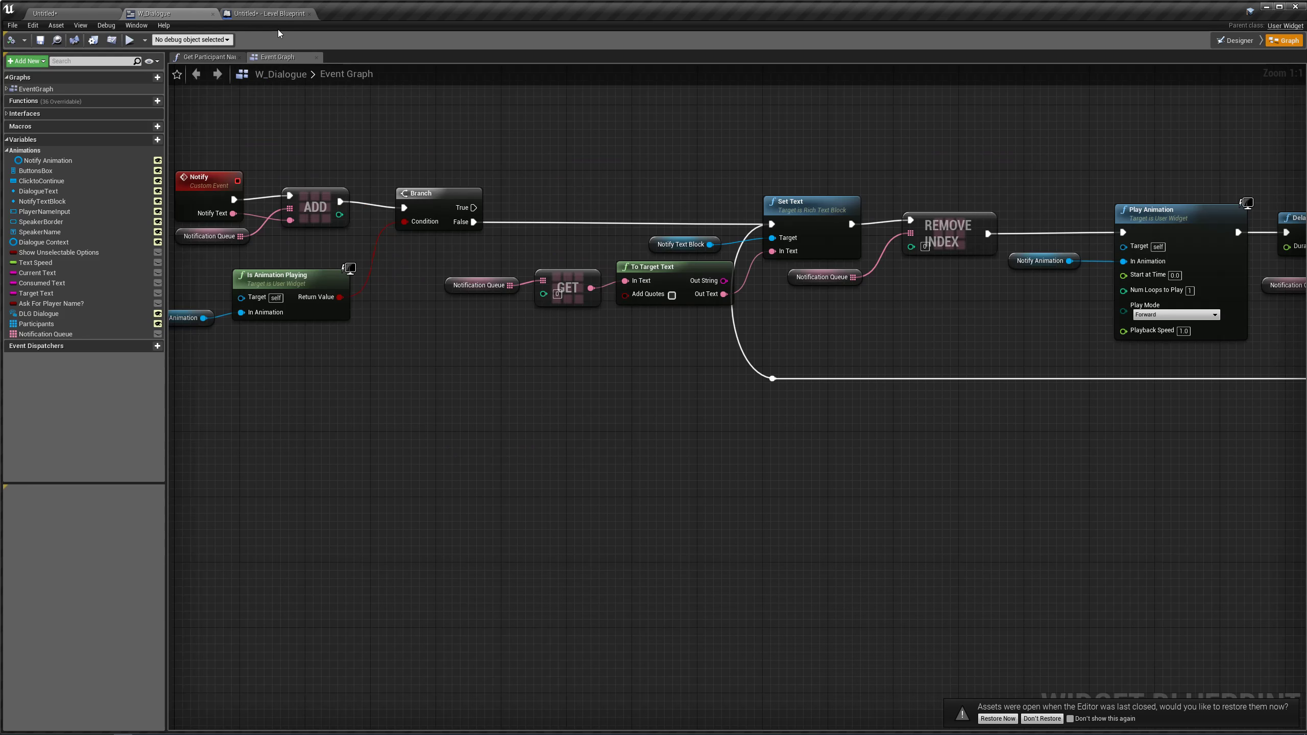
left_click(268, 13)
right_click_drag(419, 306, 479, 228)
left_click_drag(800, 315, 368, 467)
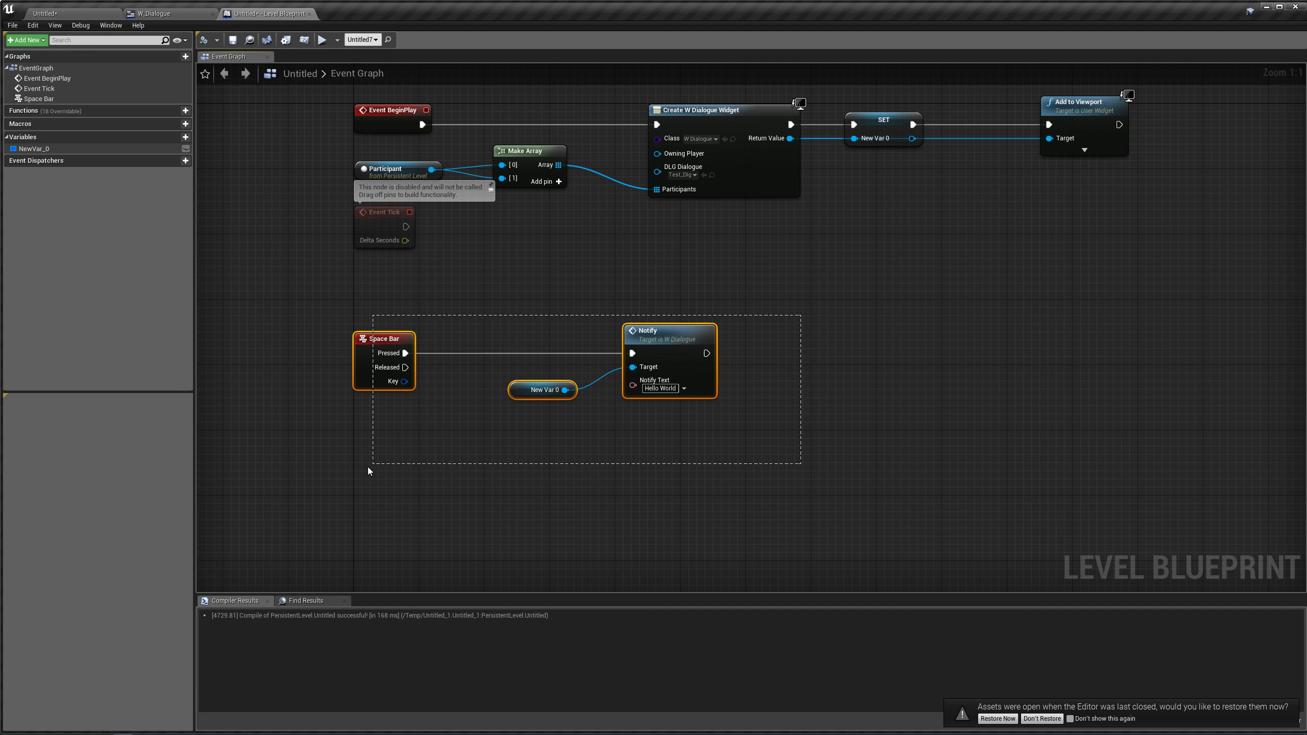
key("Delete")
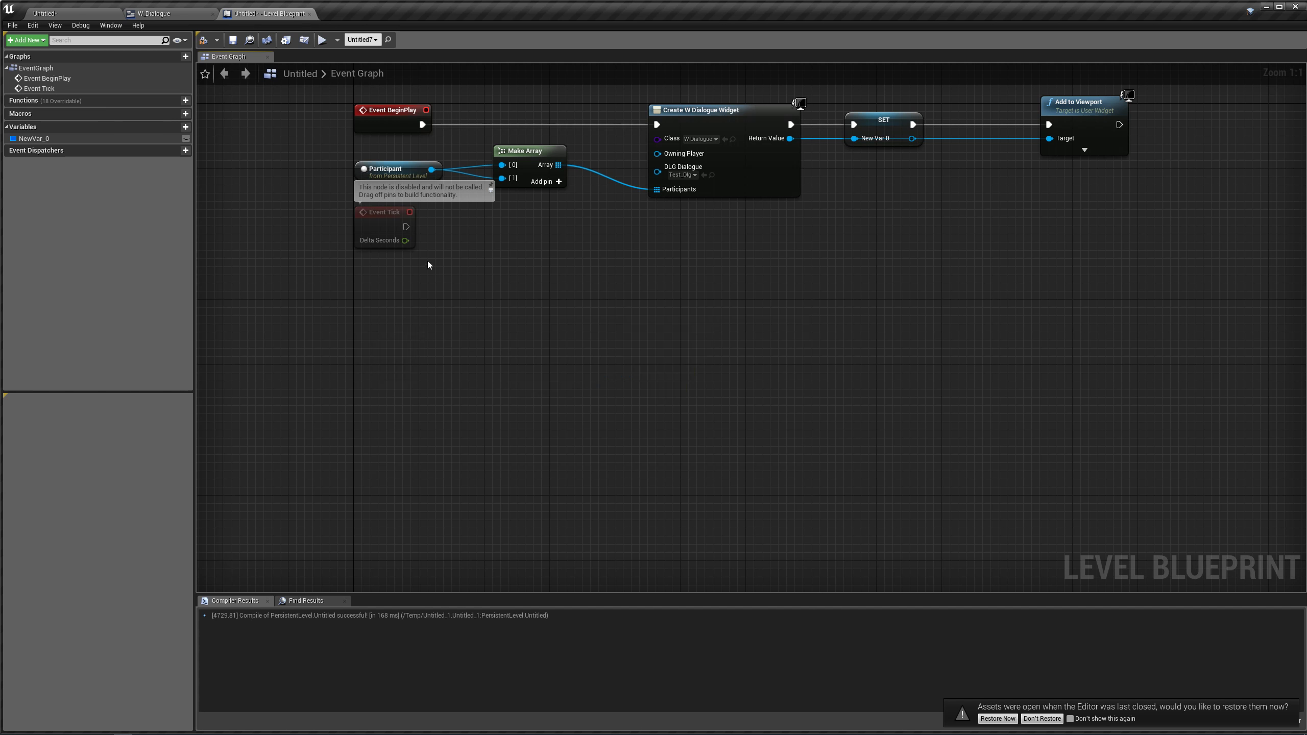
right_click_drag(429, 259, 343, 362)
- Open the Test_Dlg dialogue asset from the Content folder and bring its affection branch into view
left_click(170, 14)
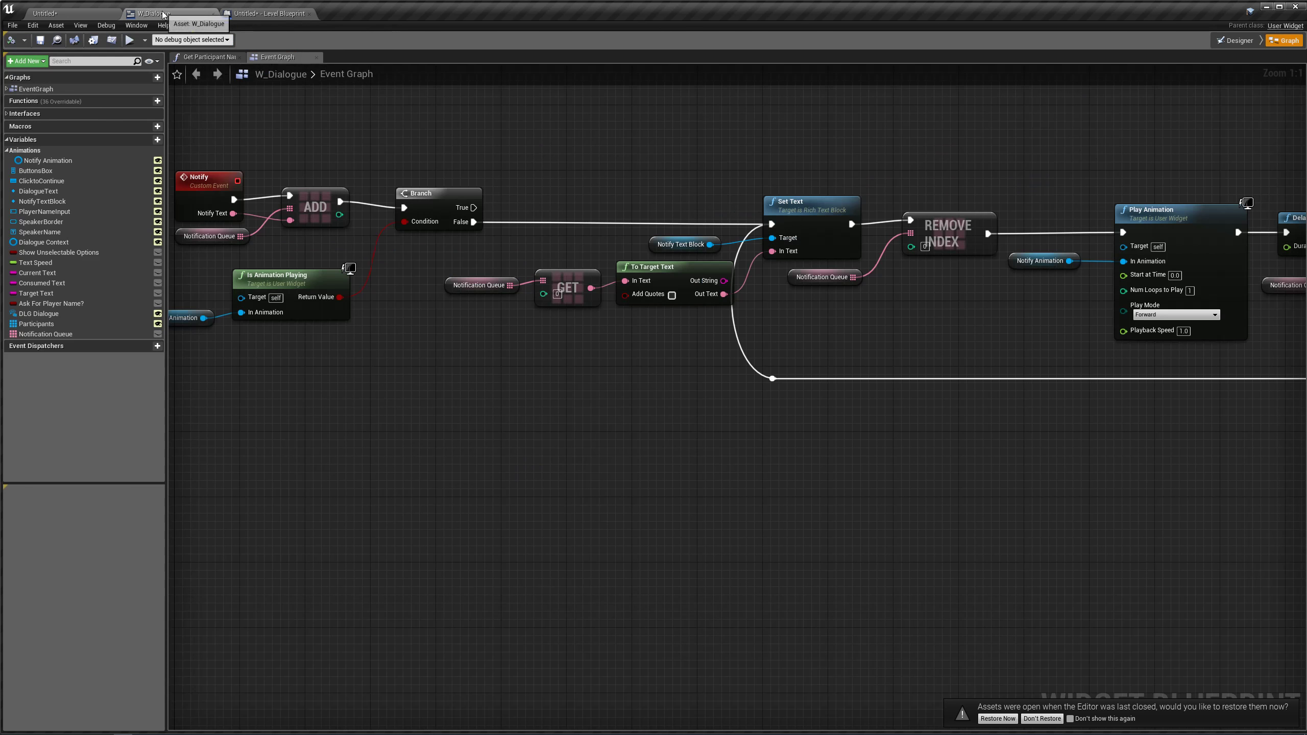
left_click(93, 14)
double_click(281, 666)
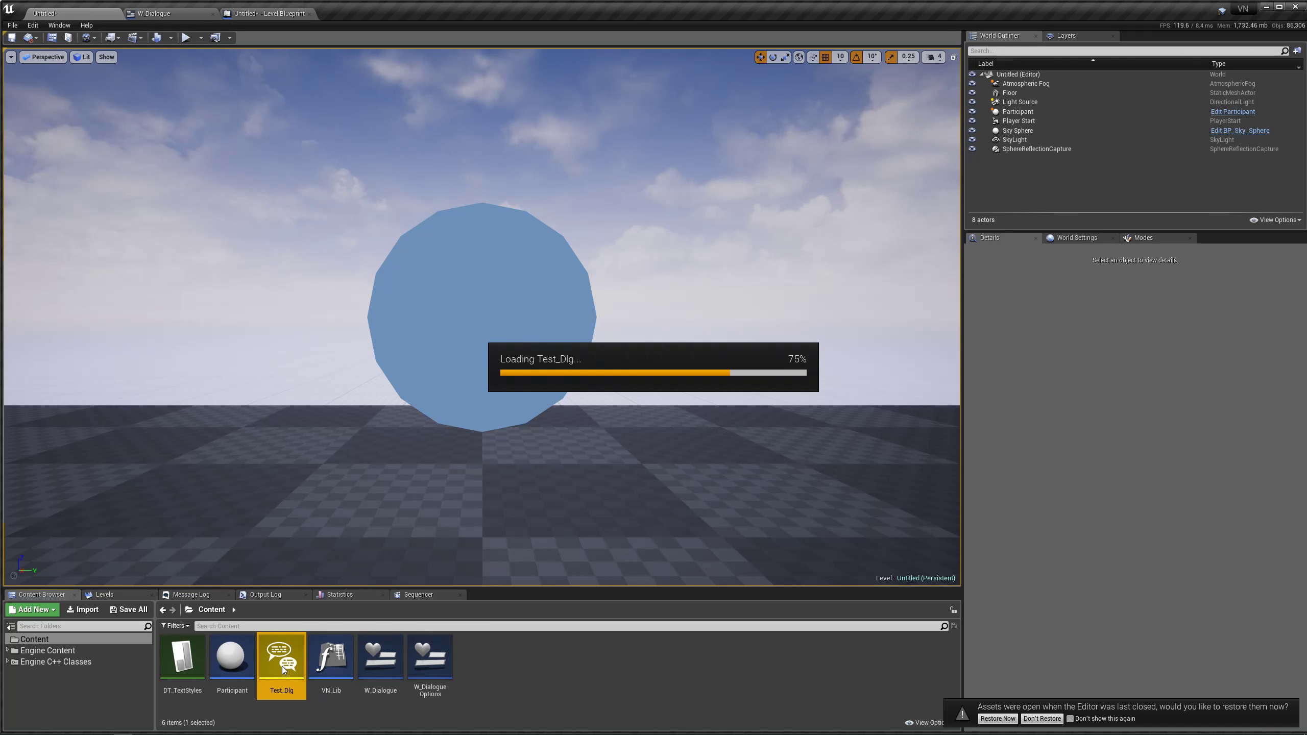
right_click_drag(546, 280, 444, 217)
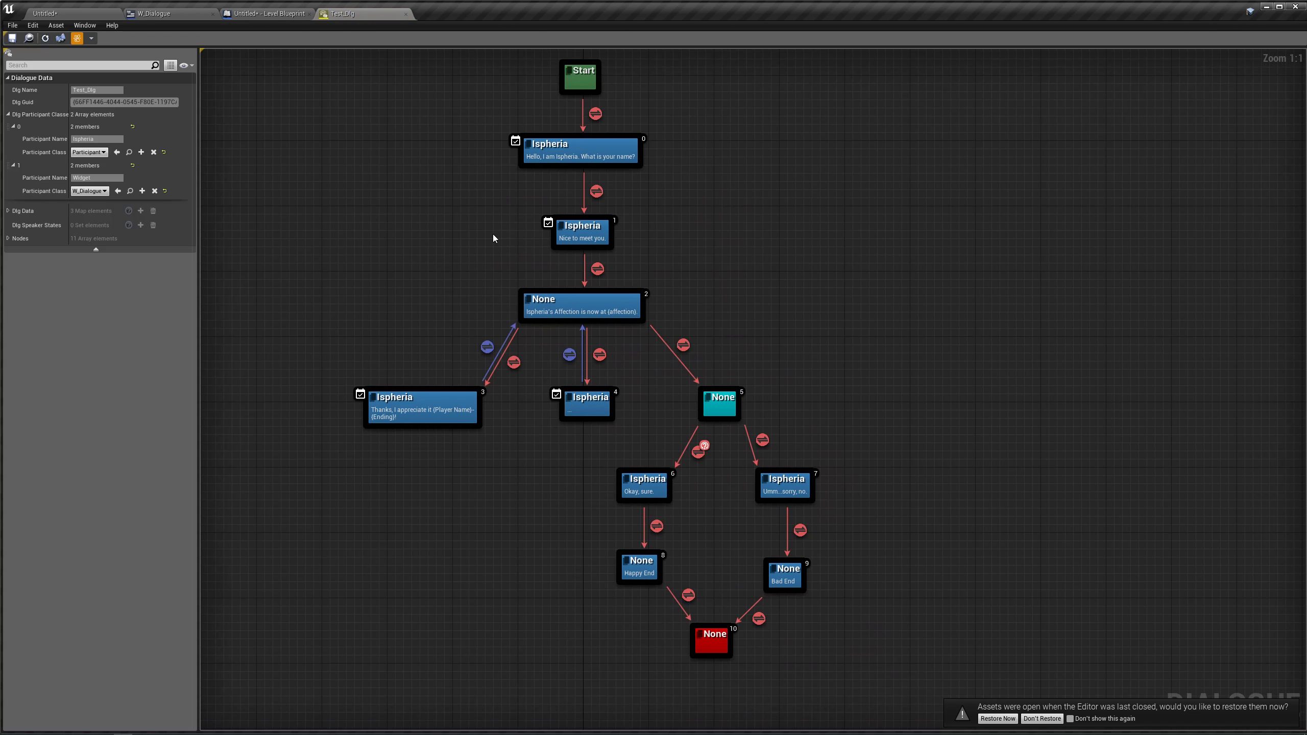
right_click_drag(481, 280, 694, 258)
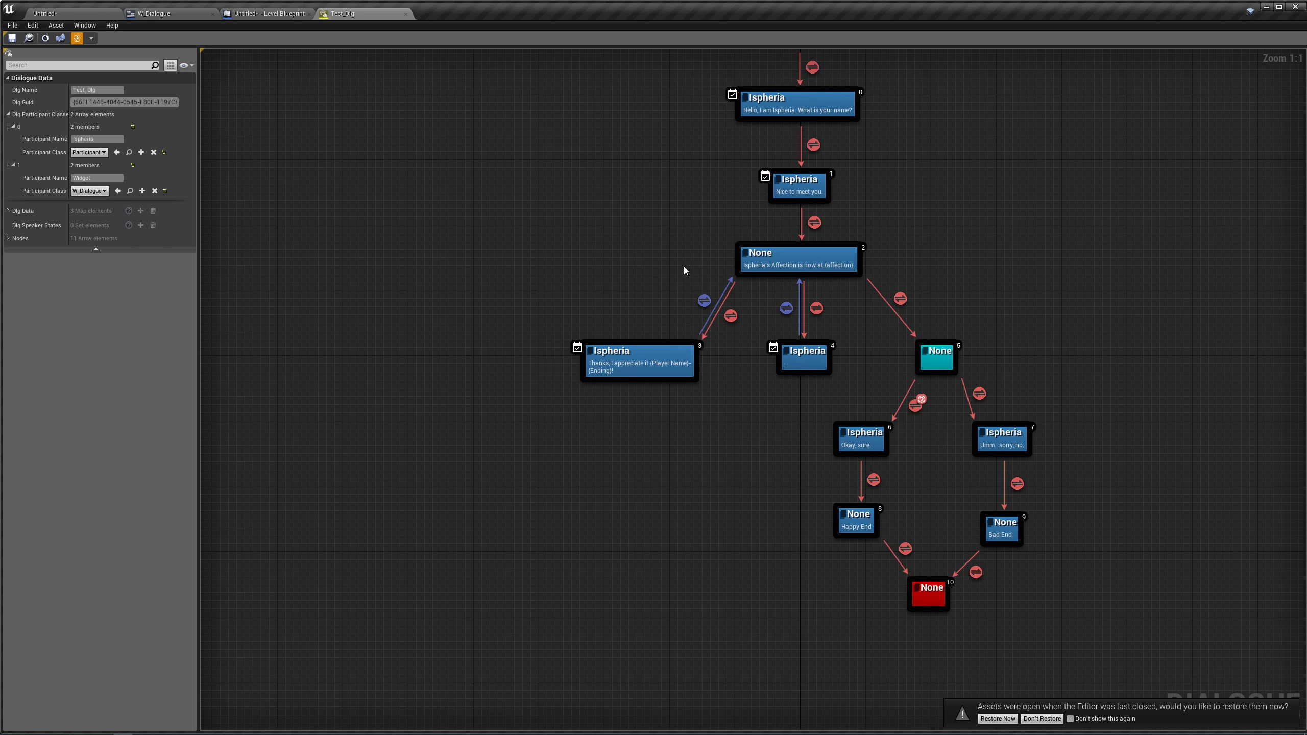
- Add a second enter event to Ispheria's "Thanks, I appreciate it" node and set its participant name to Widget
left_click(653, 360)
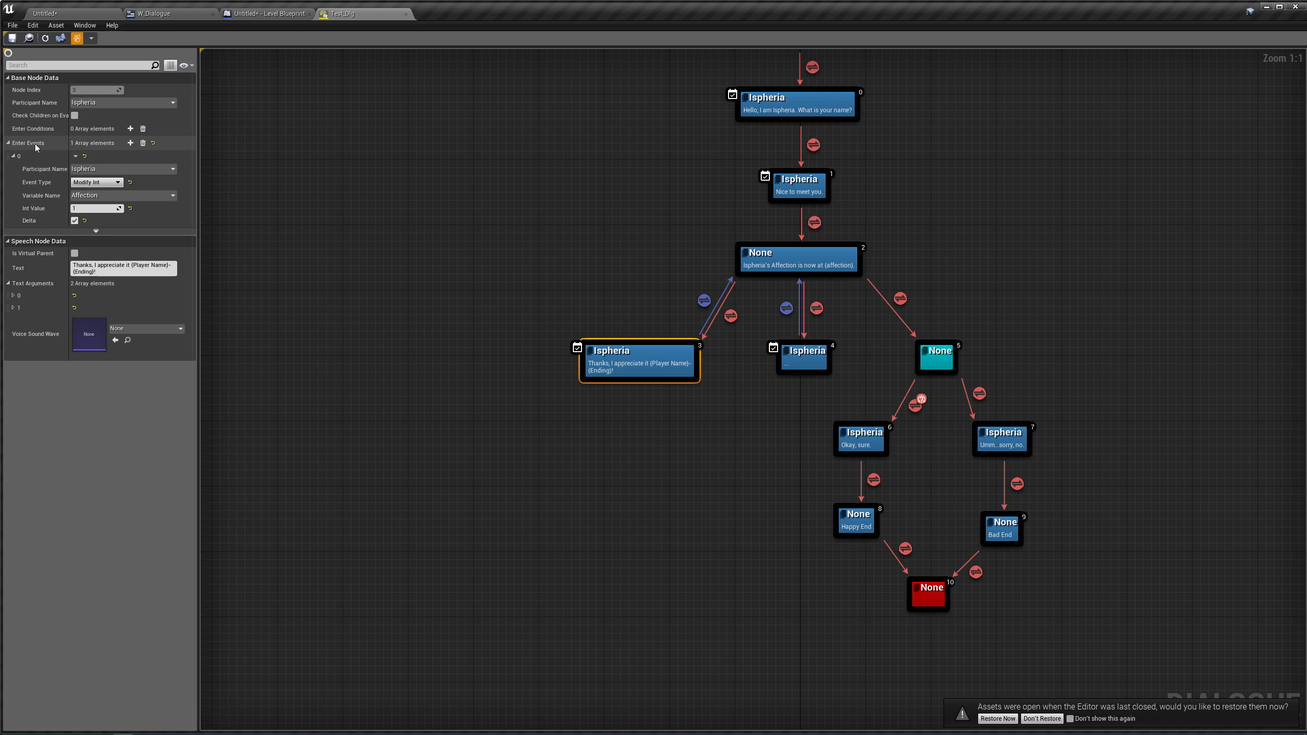
left_click(130, 142)
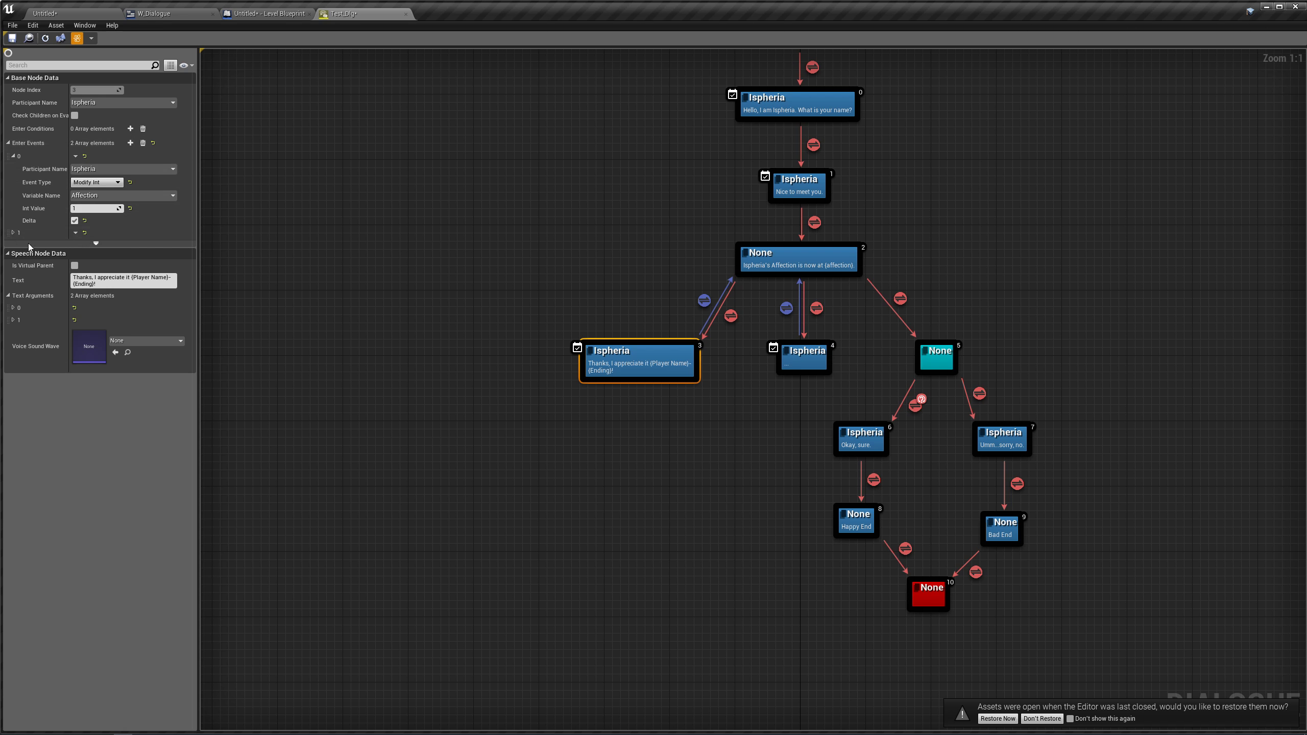
left_click(12, 232)
left_click(123, 245)
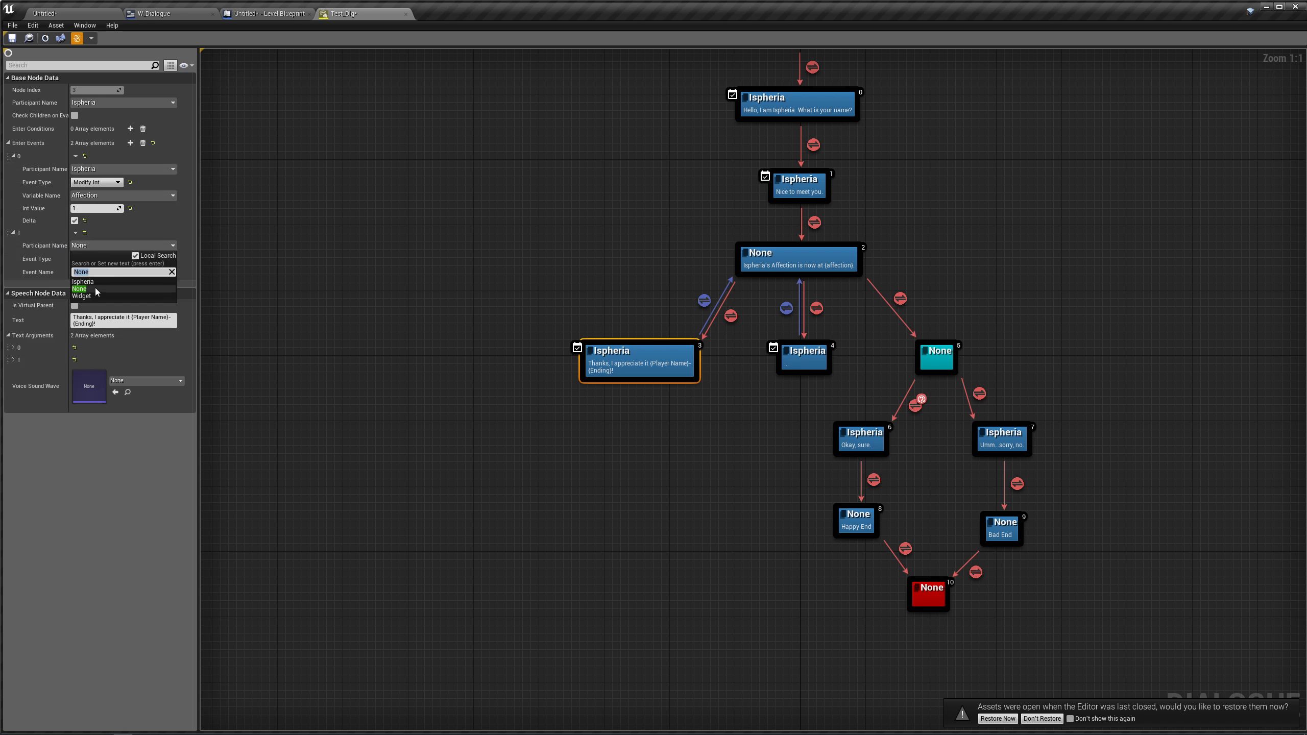
left_click(93, 296)
- Set the event type of the new Widget enter event to Modify Name
left_click(89, 264)
left_click(87, 261)
left_click(88, 261)
left_click(87, 260)
left_click(86, 260)
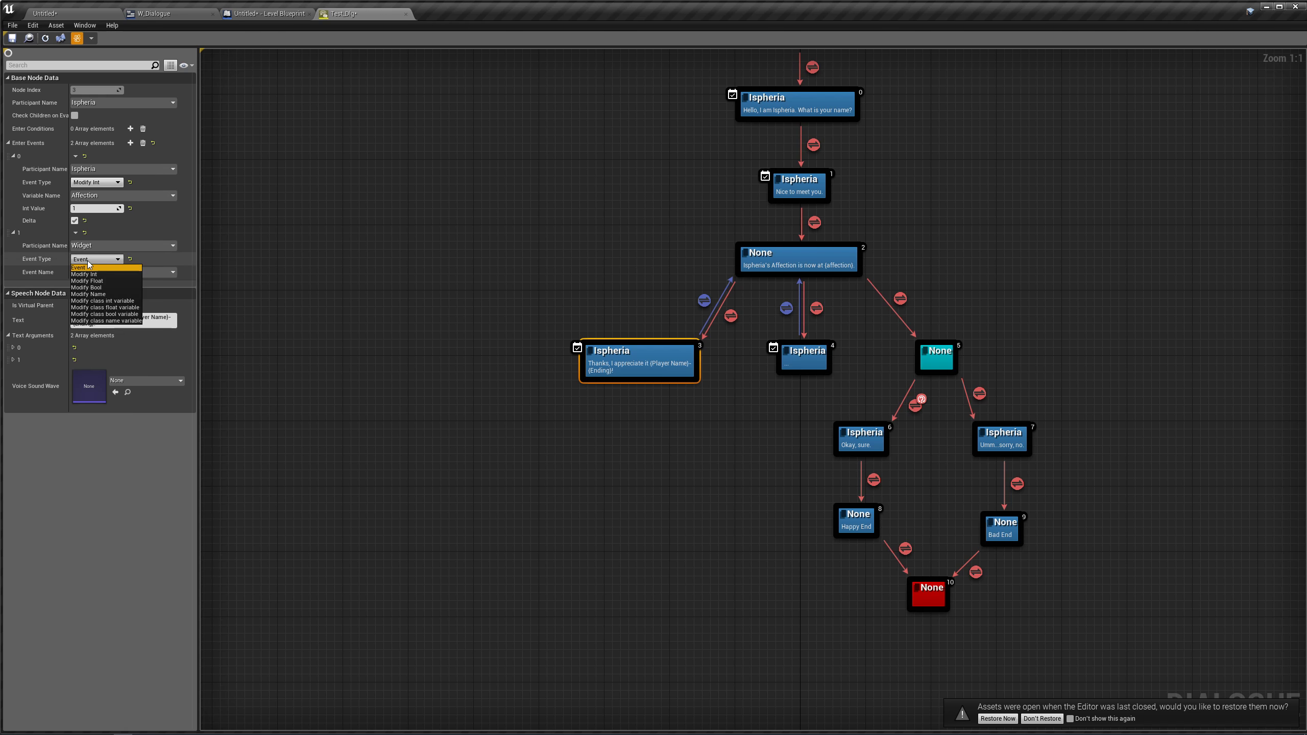
left_click(97, 294)
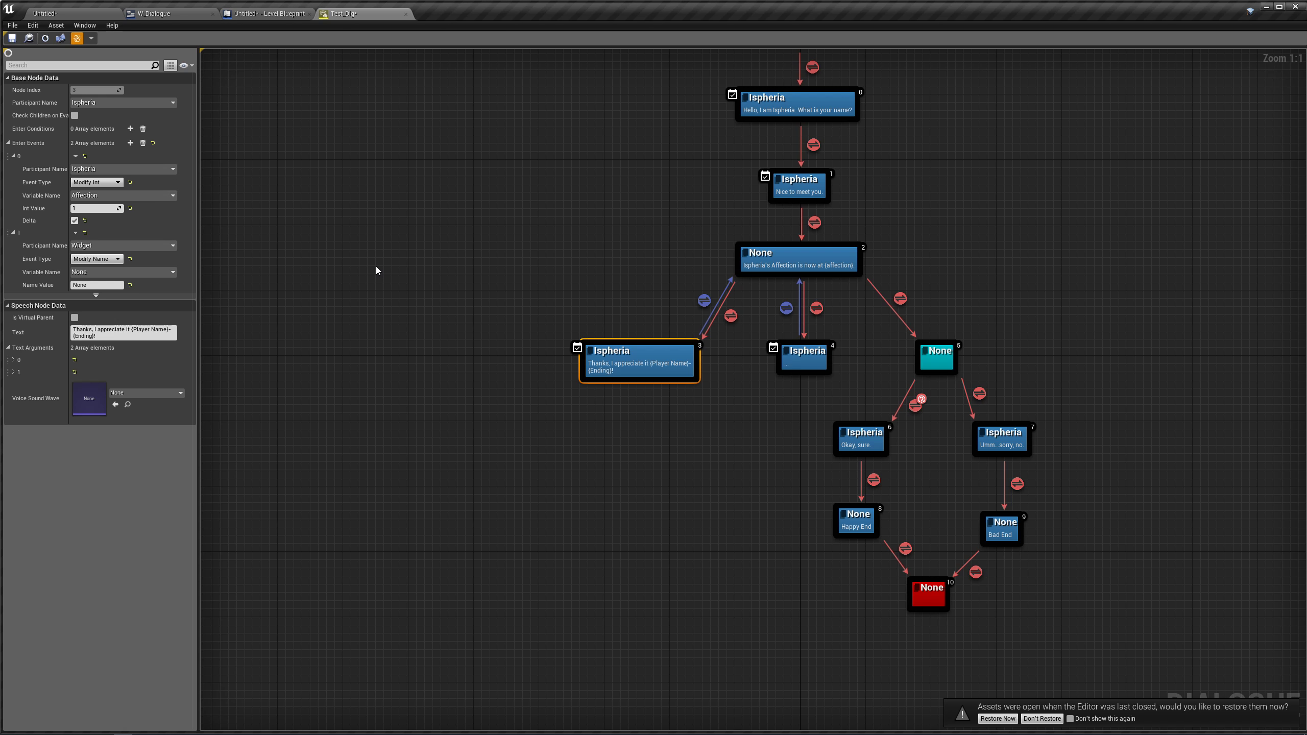
left_click(90, 261)
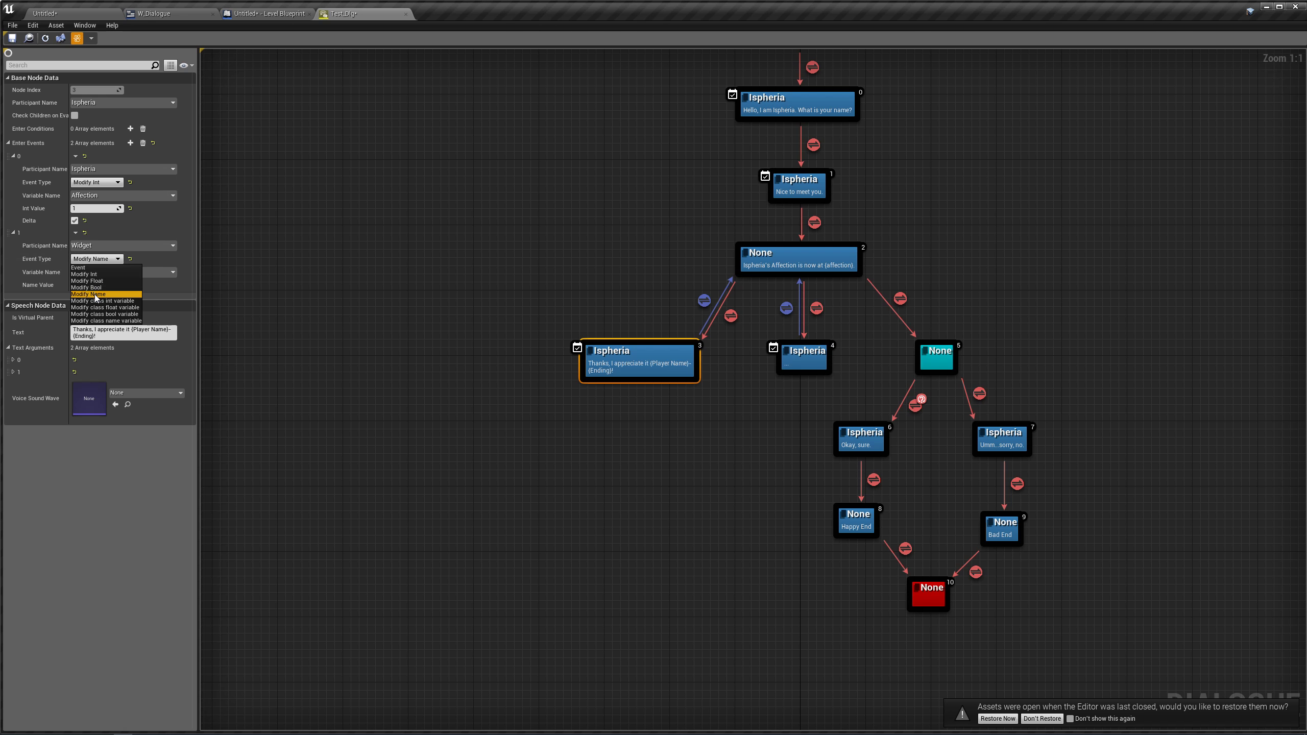
left_click(239, 286)
left_click(627, 363)
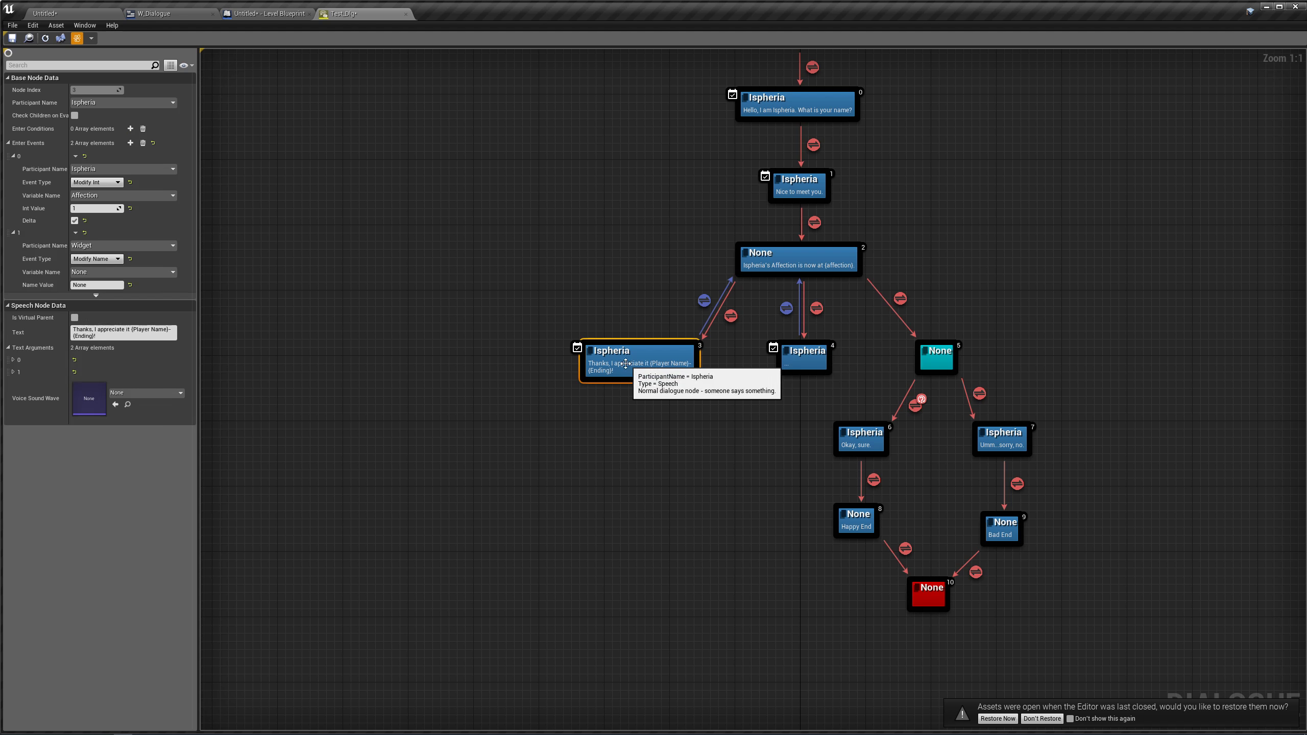
left_click(116, 262)
left_click(116, 262)
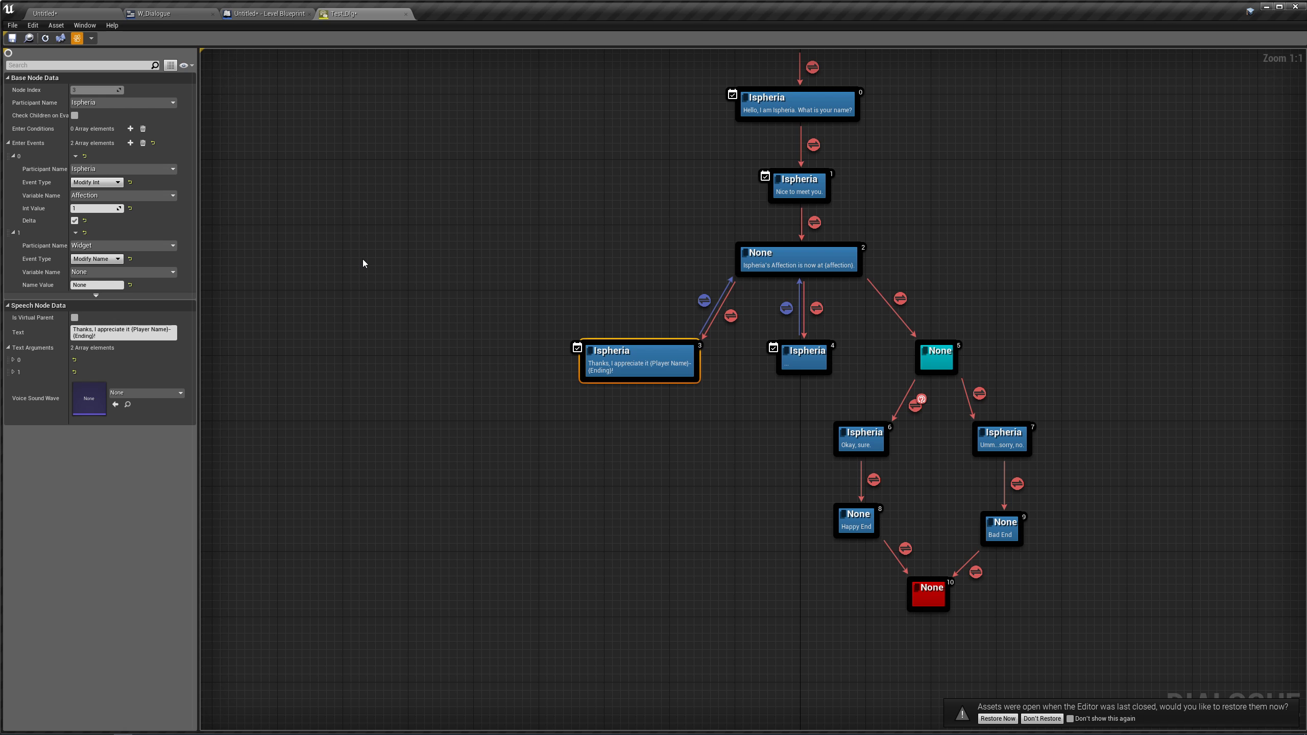
- Set the Widget event's variable name to Notify and fill in its name value with the notification text
left_click(128, 271)
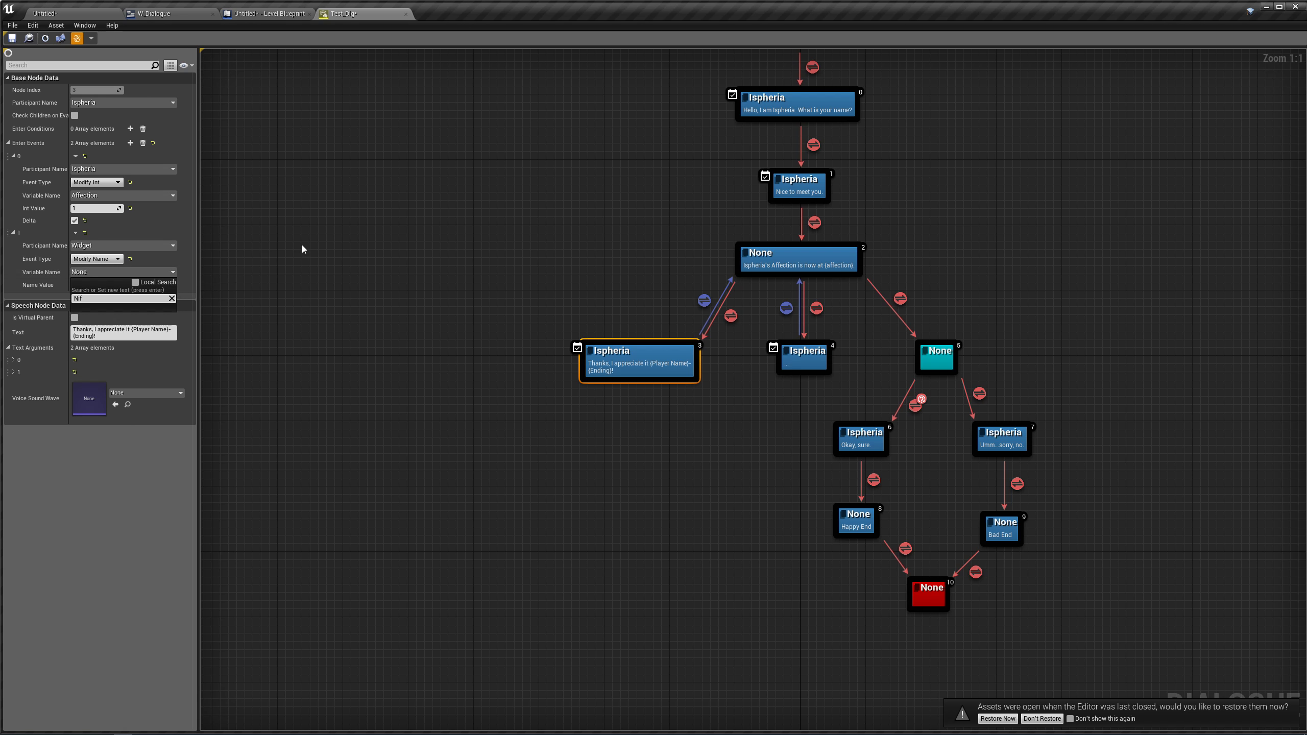
key("Return")
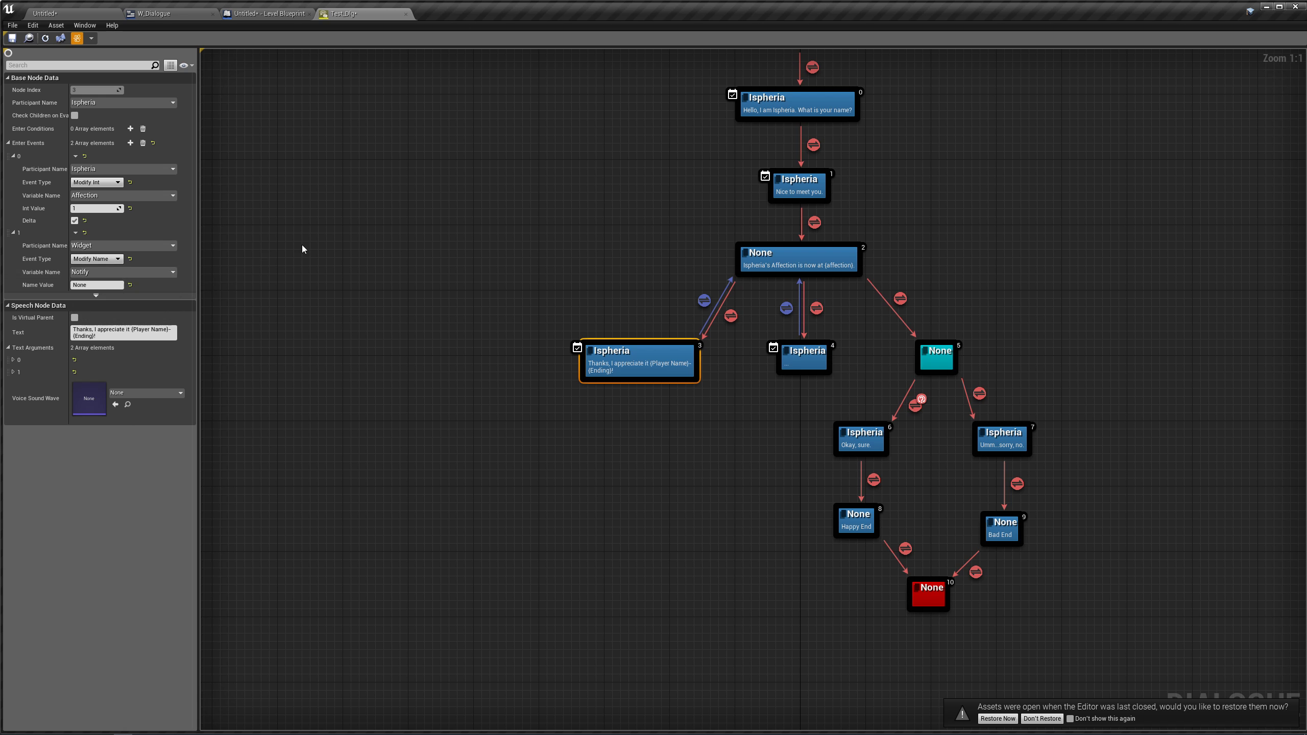
left_click(117, 285)
key("Return")
left_click(371, 262)
right_click_drag(509, 292, 337, 287)
left_click(487, 355)
left_click(441, 263)
right_click_drag(399, 239, 359, 237)
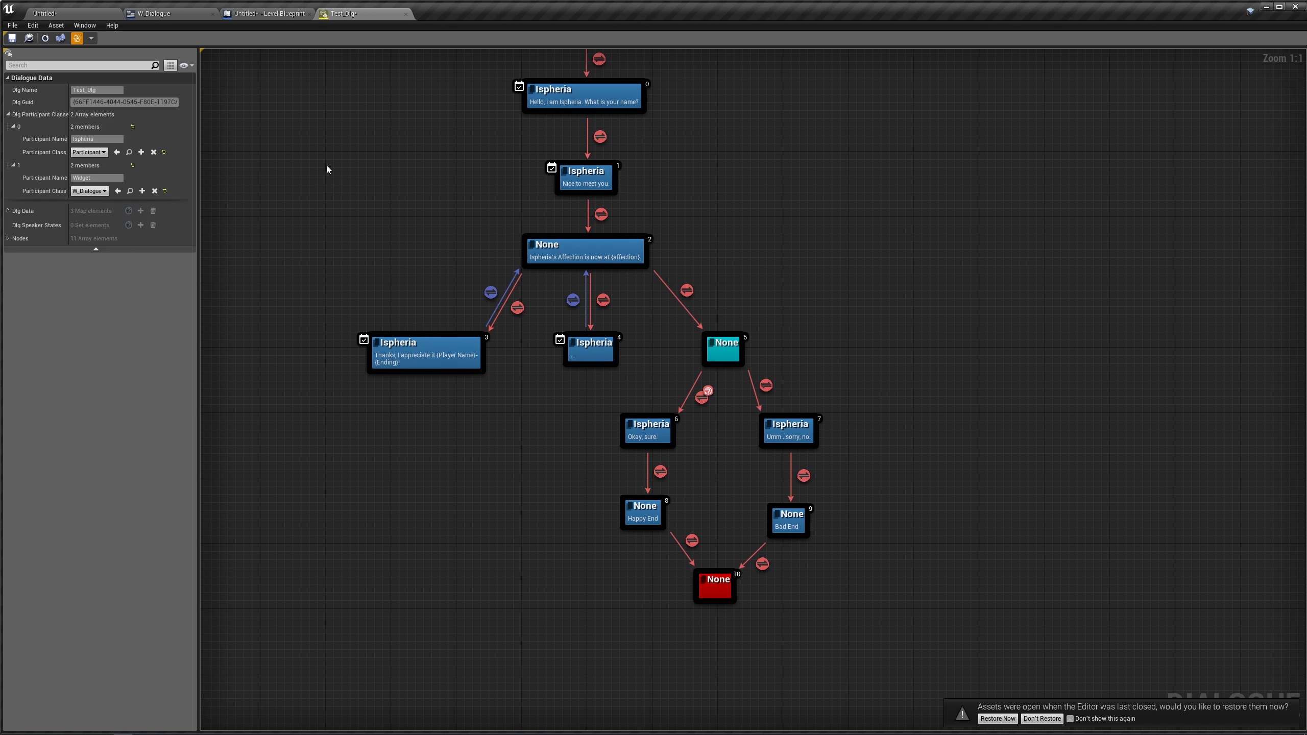
- Open the ModifyNameValue function of the Dialogue Callback interface in the W_Dialogue blueprint
left_click(187, 14)
right_click_drag(524, 213, 583, 359)
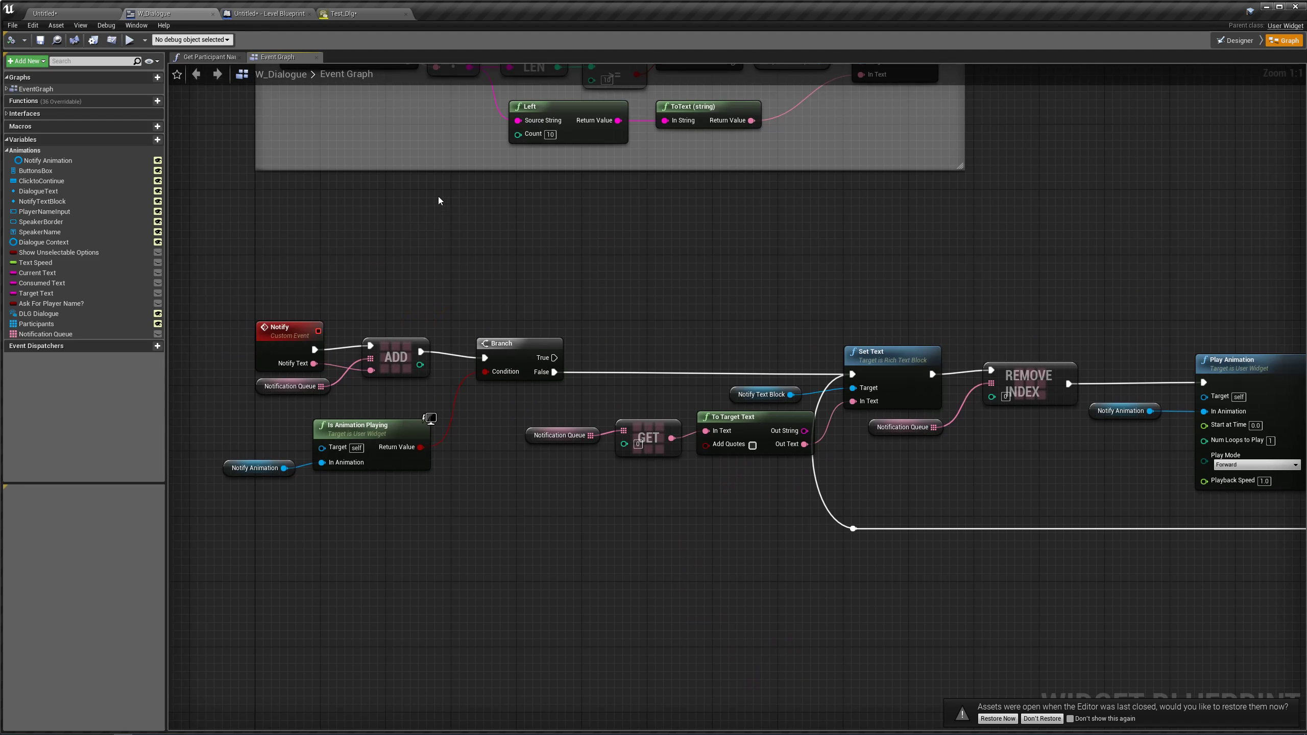
left_click(6, 114)
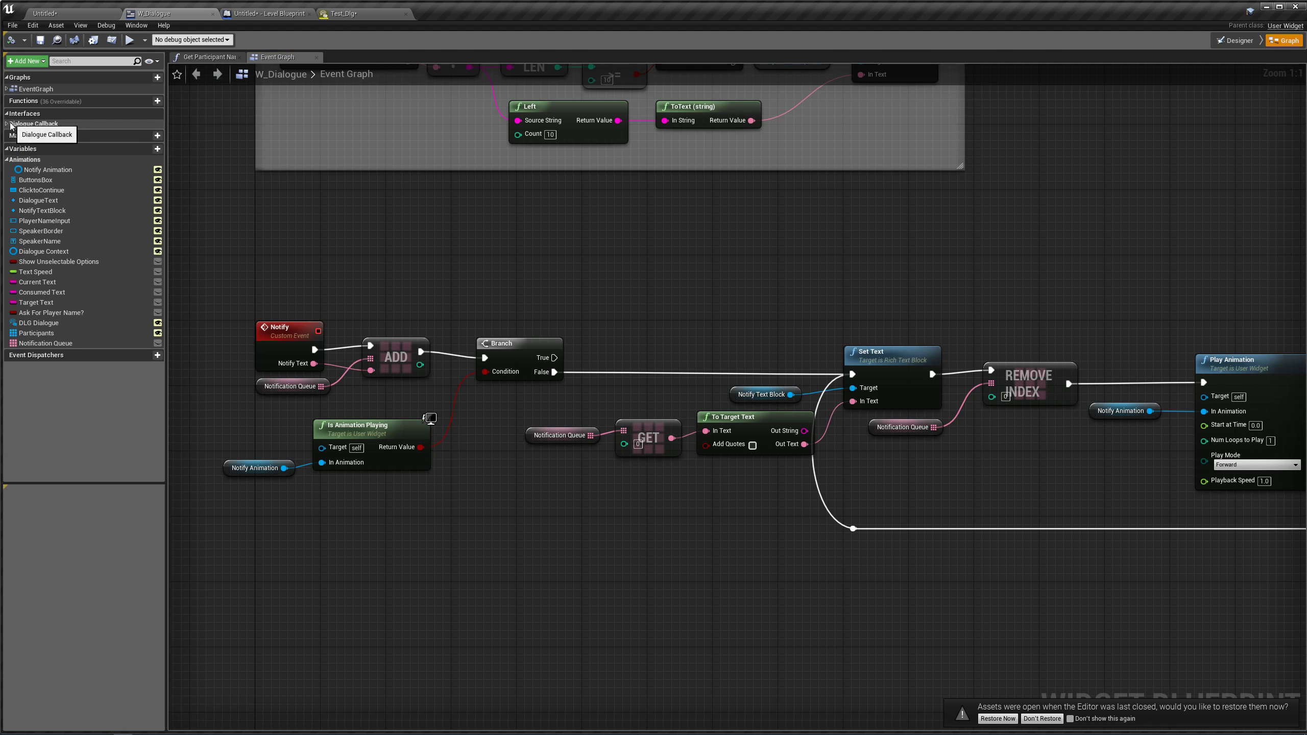
left_click(7, 124)
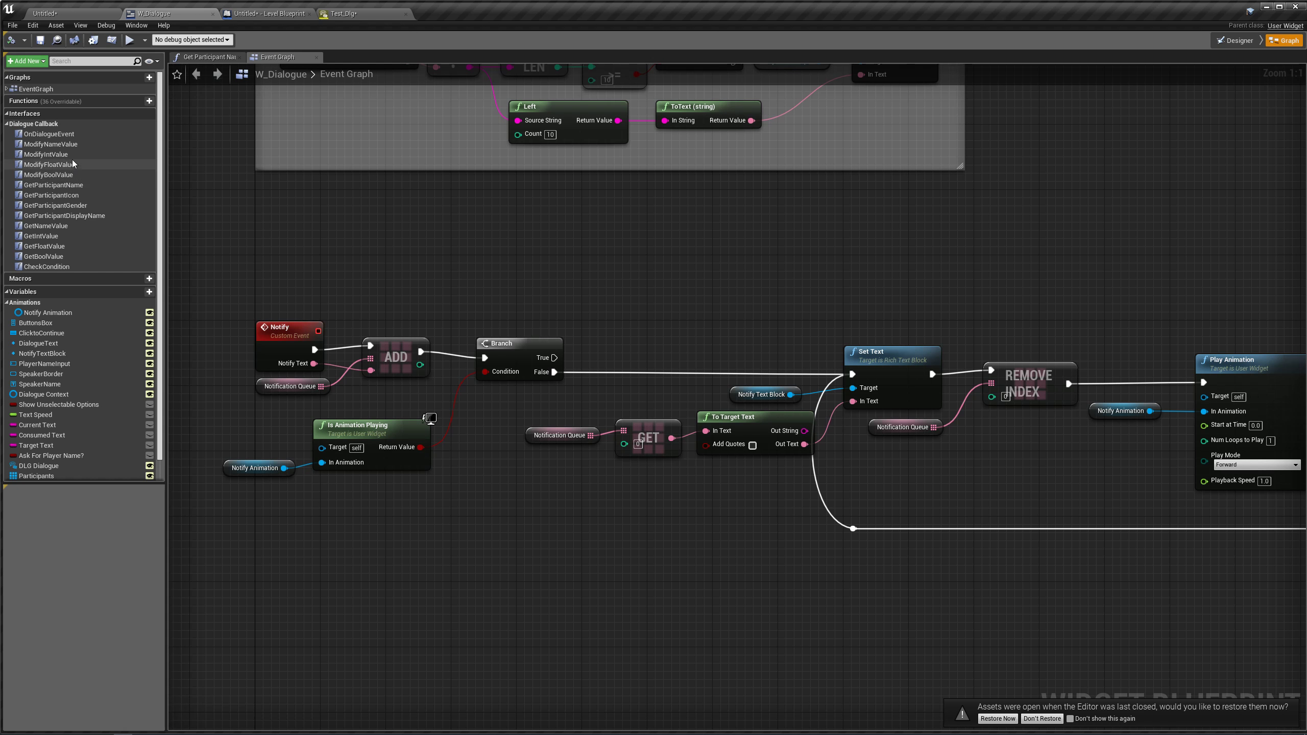
double_click(73, 145)
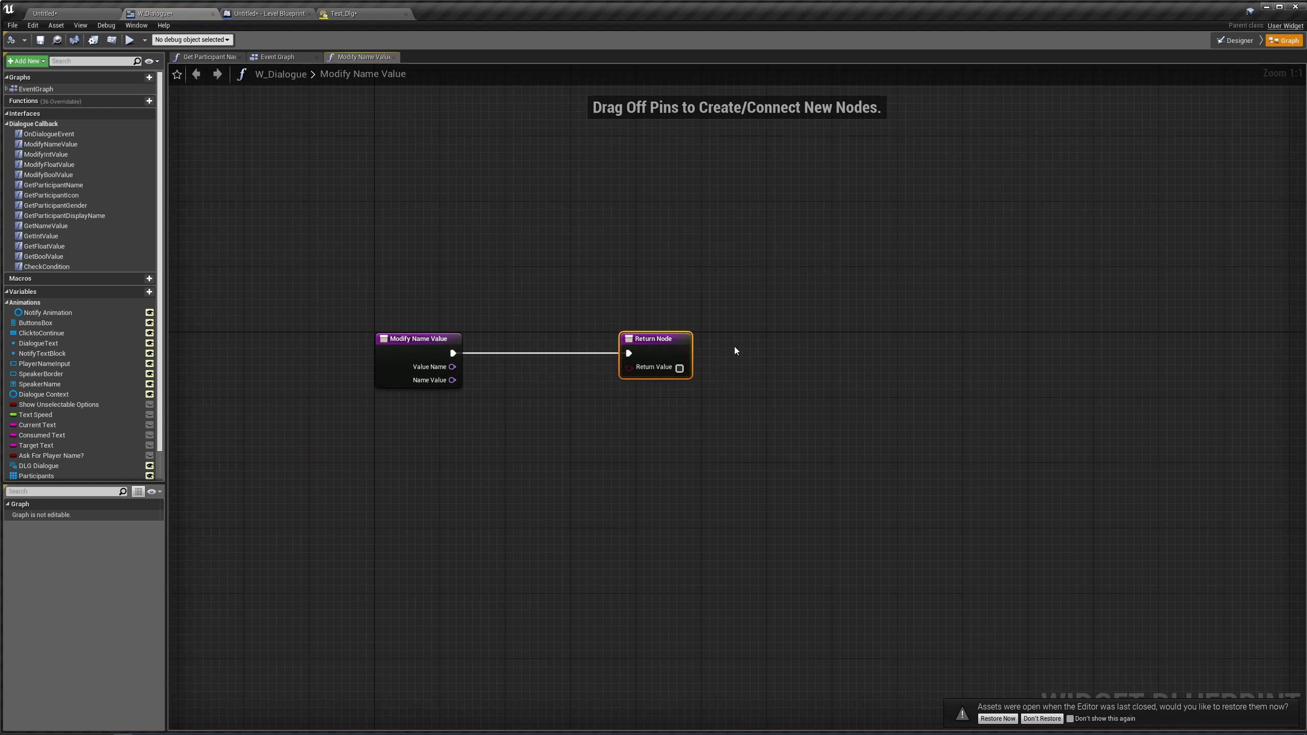
- Add a Switch on Name node driven by Value Name, connect it to the function's execution output, and align it beside the entry node
left_click_drag(451, 366, 520, 362)
type("swit")
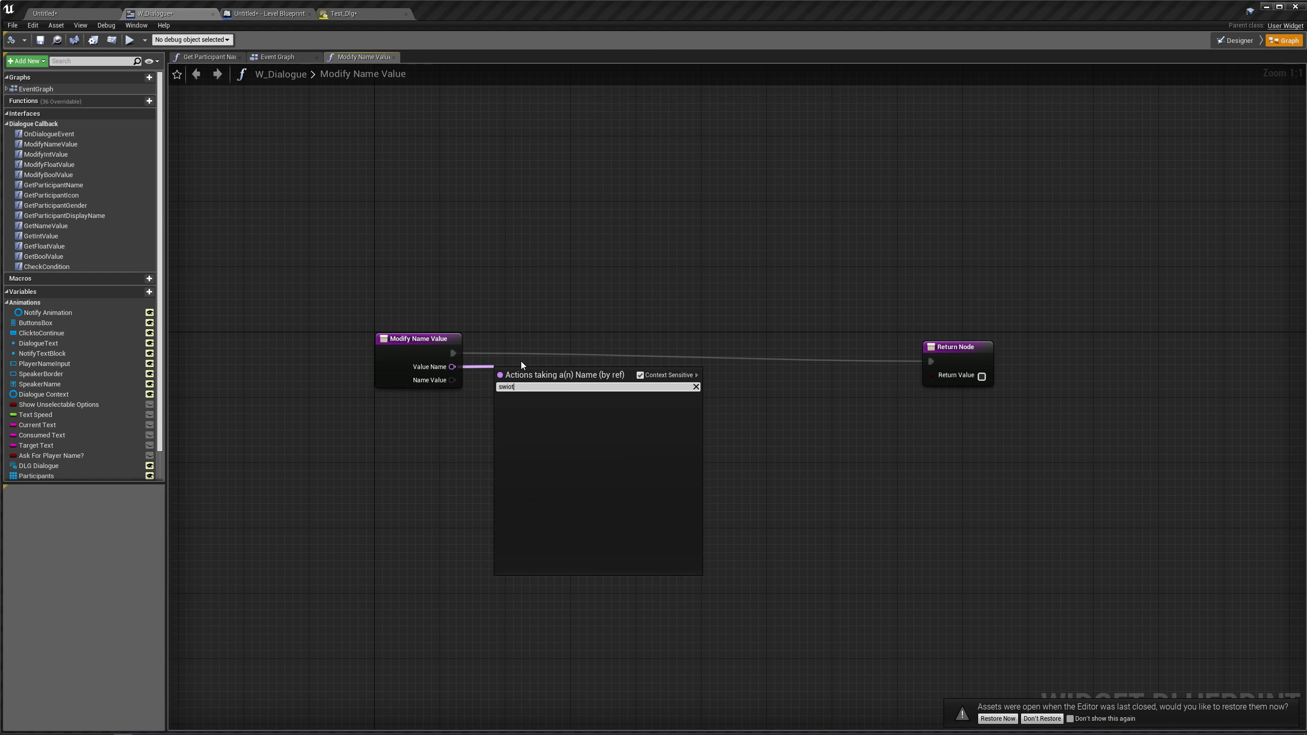
key("Return")
left_click_drag(453, 353, 508, 385)
left_click_drag(526, 380, 533, 348)
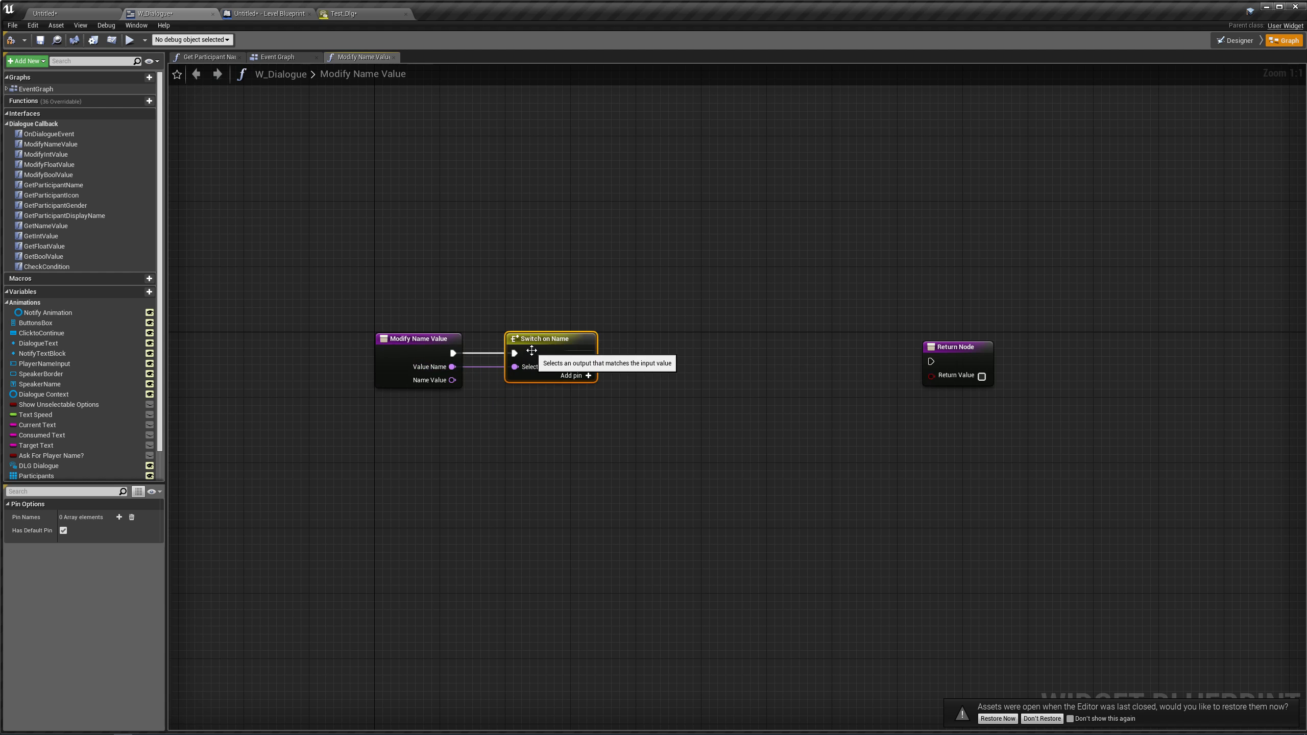
- Add an output pin named Notify to the Switch on Name node
left_click(119, 517)
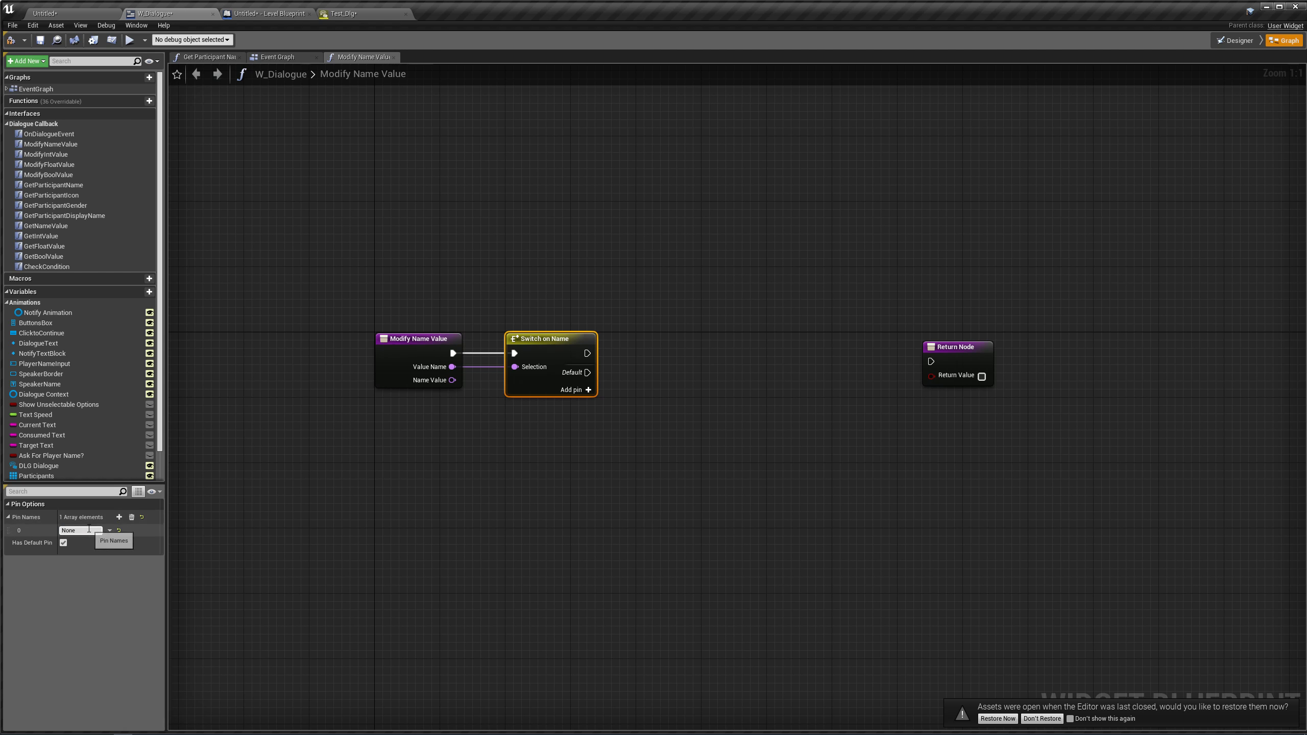
left_click_drag(40, 530, 37, 531)
type("Notify")
key("Return")
left_click(657, 284)
- Call Notify from the switch's Notify output and feed its Notify Text with Name Value converted to text
left_click_drag(587, 353, 820, 245)
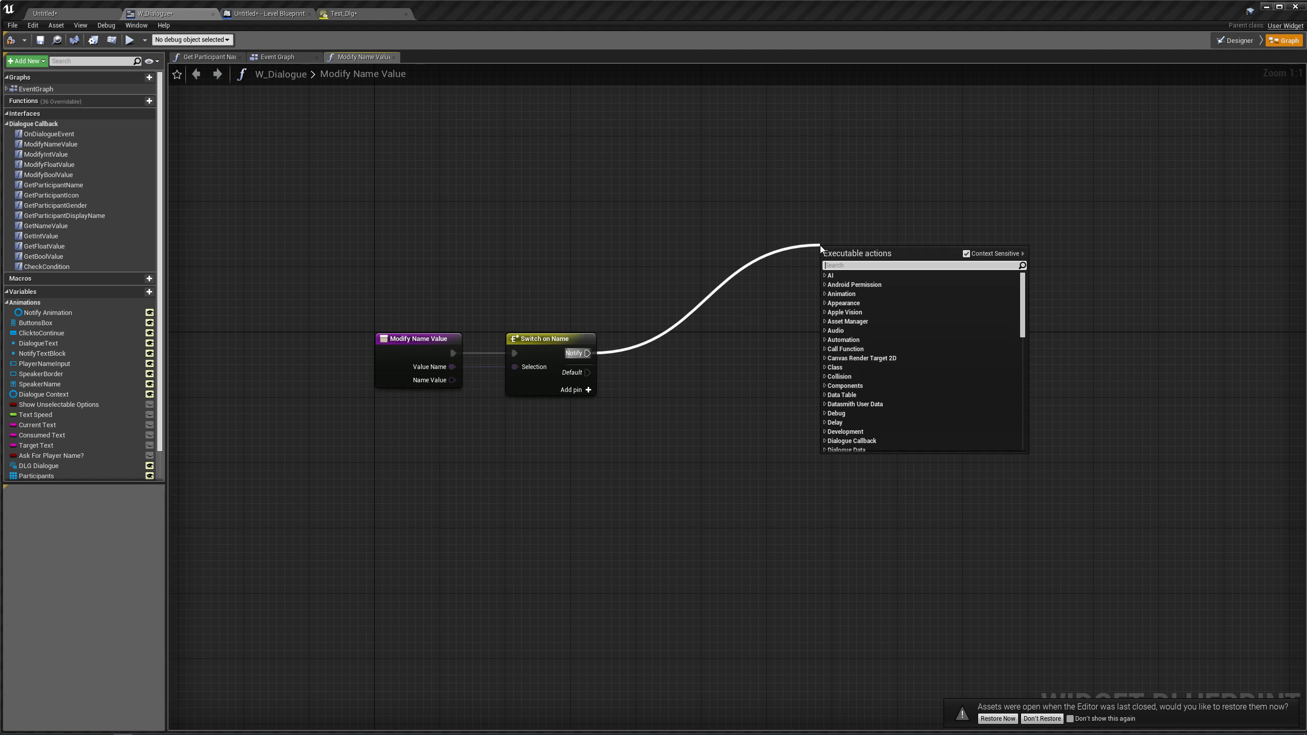
type("notify")
key("Return")
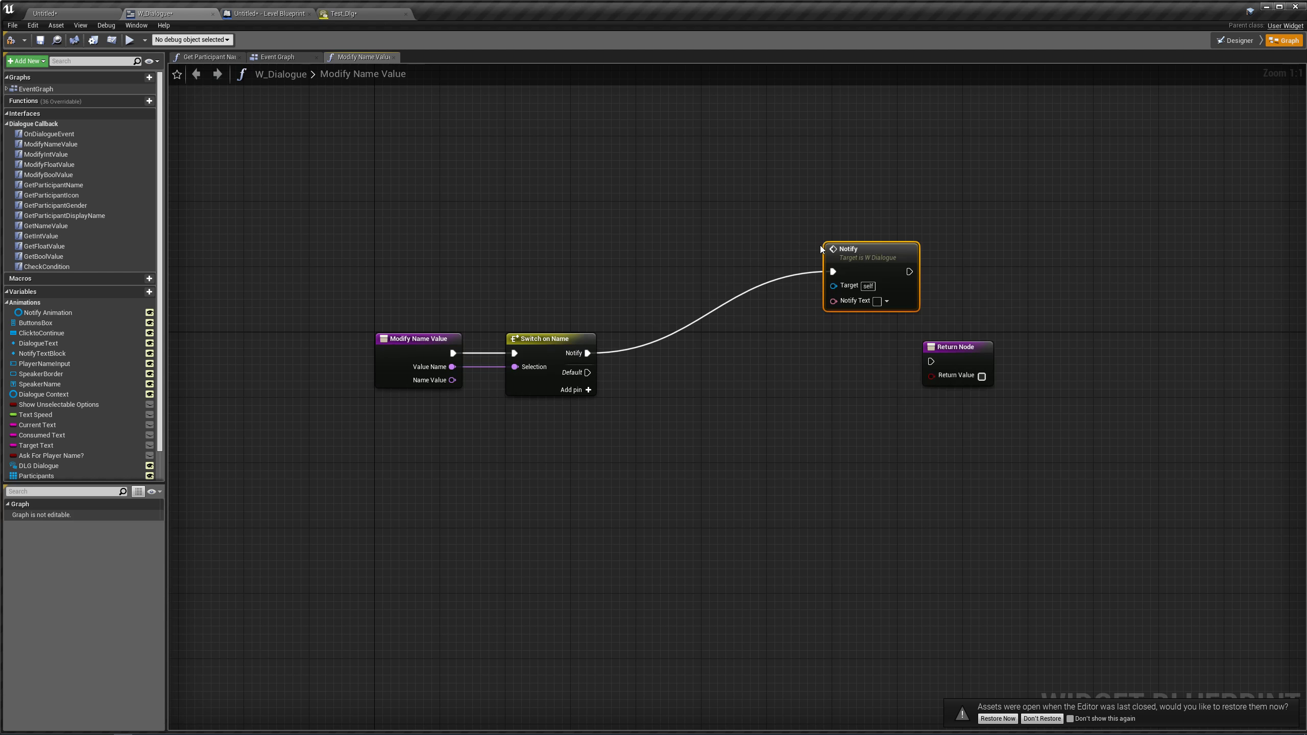
left_click_drag(821, 249, 829, 217)
left_click(751, 185)
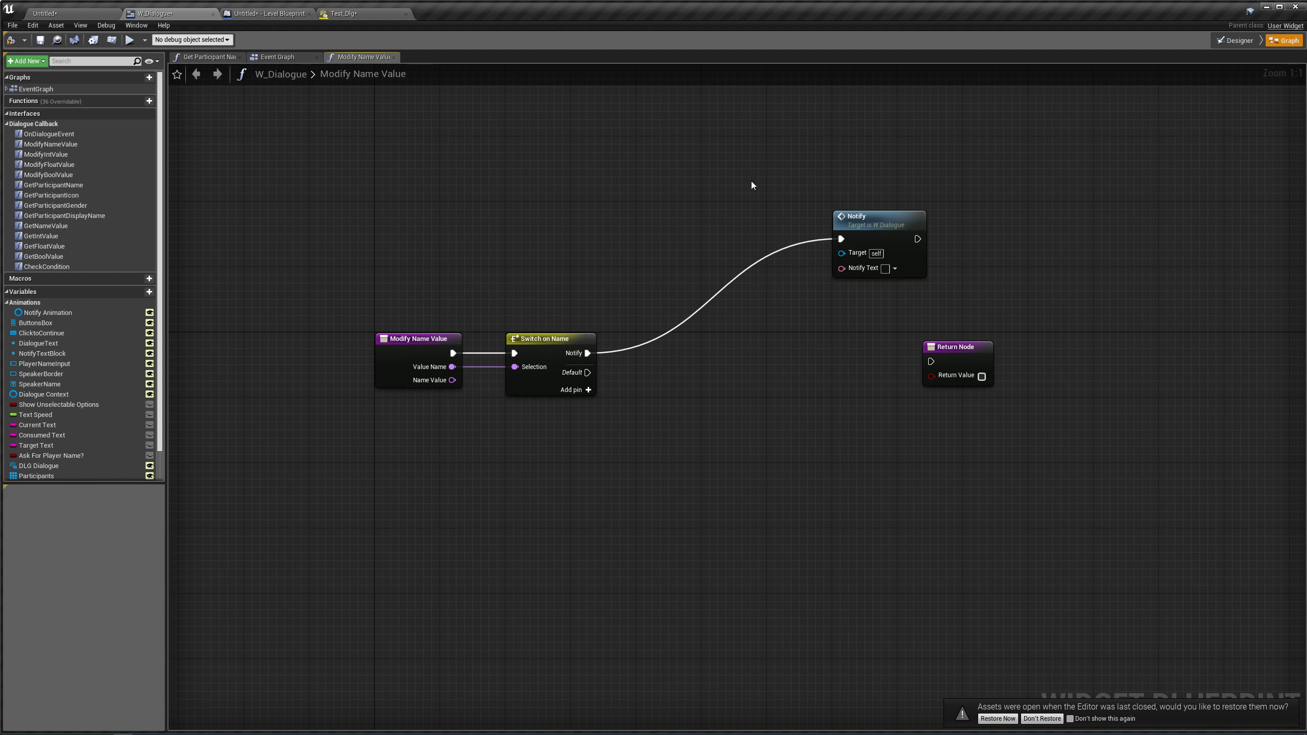
left_click_drag(452, 380, 842, 268)
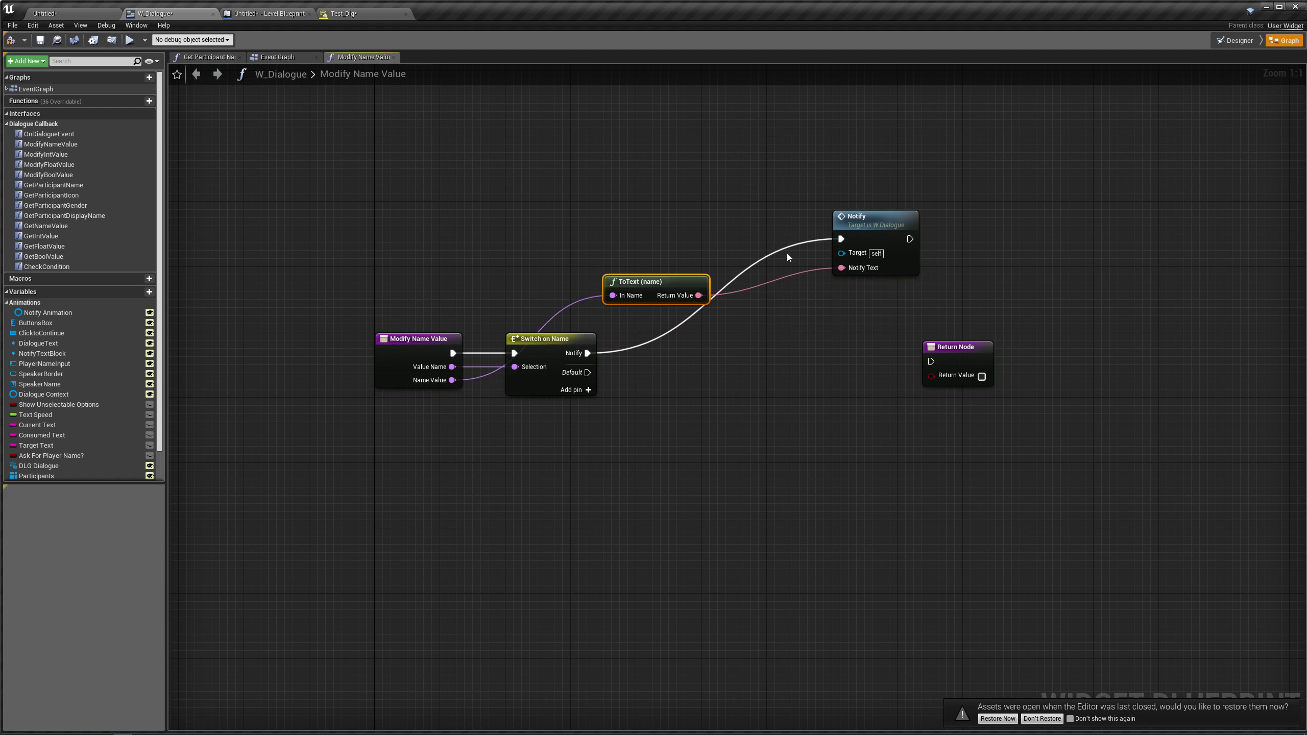
left_click_drag(668, 290, 700, 266)
- Connect the switch's Default output and the Notify call to the Return Node, and save W_Dialogue
left_click_drag(957, 346, 688, 428)
left_click_drag(587, 372, 932, 395)
left_click_drag(909, 239, 919, 410)
left_click_drag(919, 411, 952, 371)
left_click(844, 321)
left_click(40, 41)
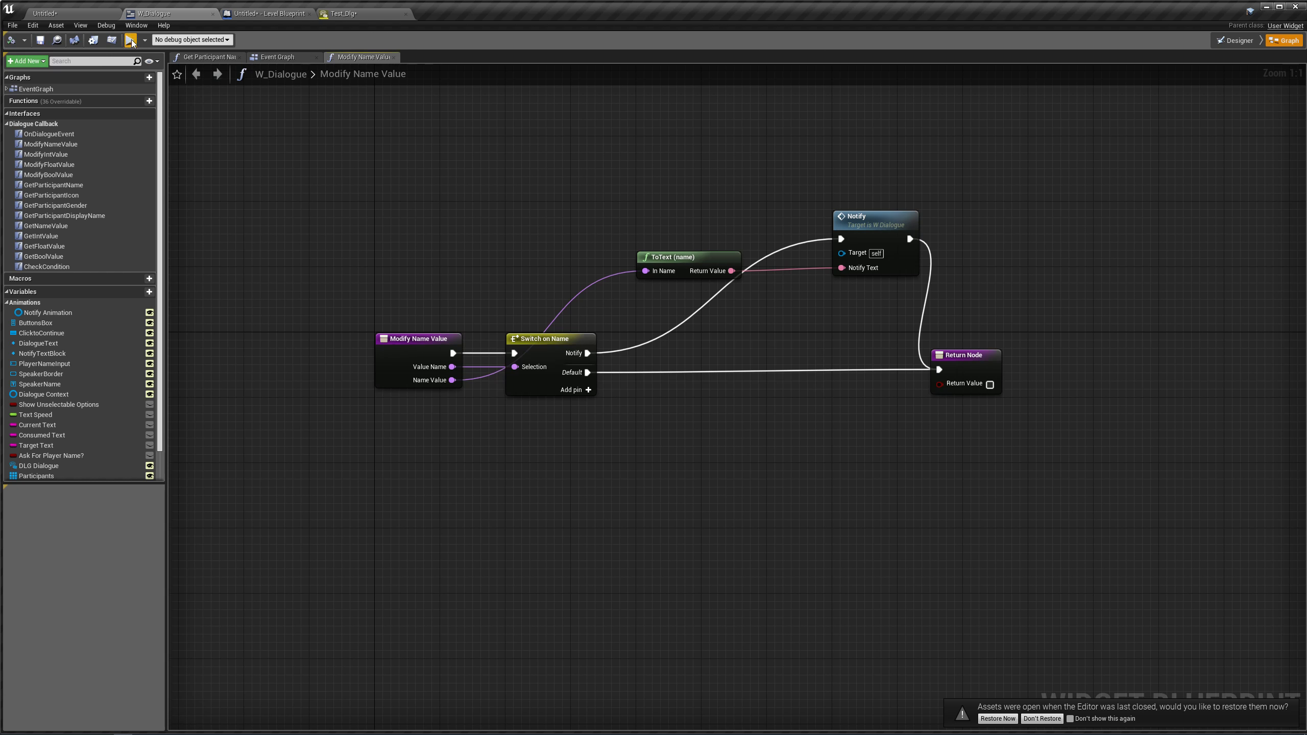
- Play the level, advance the dialogue to the Give Gift choice to test its notification, then close the preview and recompile W_Dialogue
left_click(131, 40)
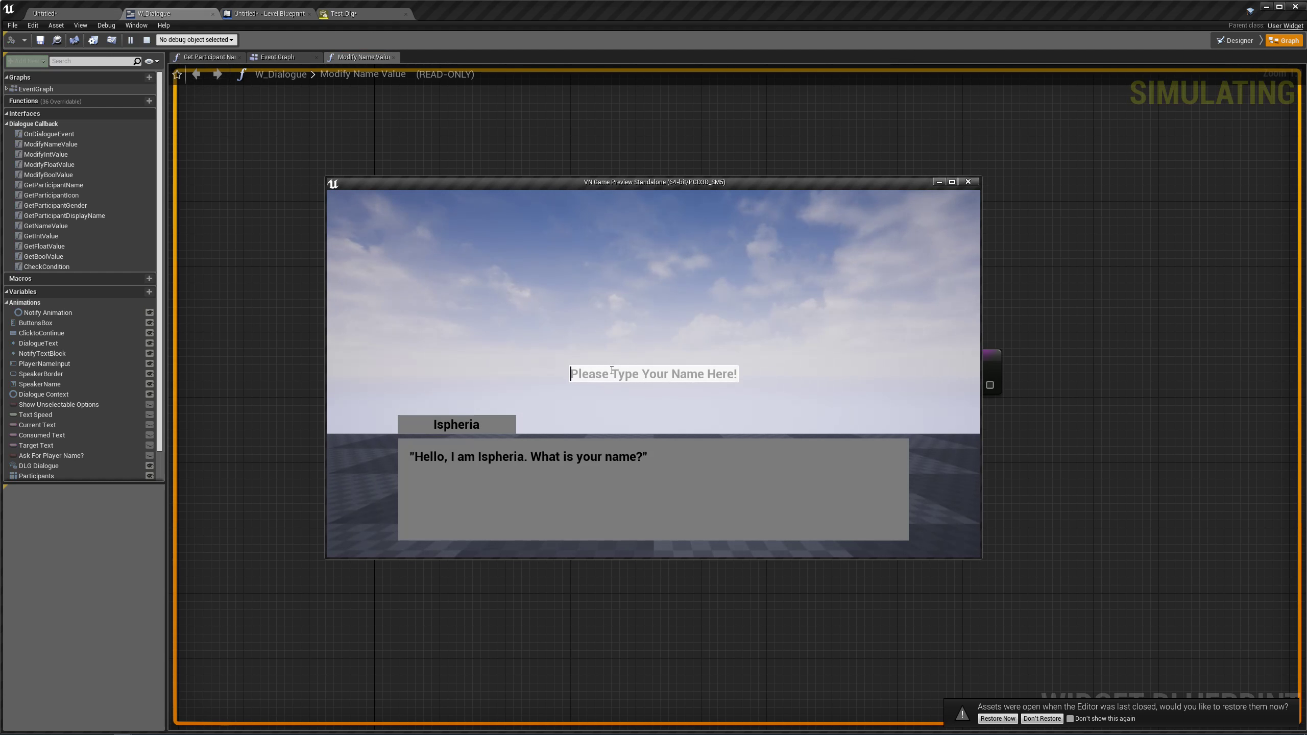
key("Return")
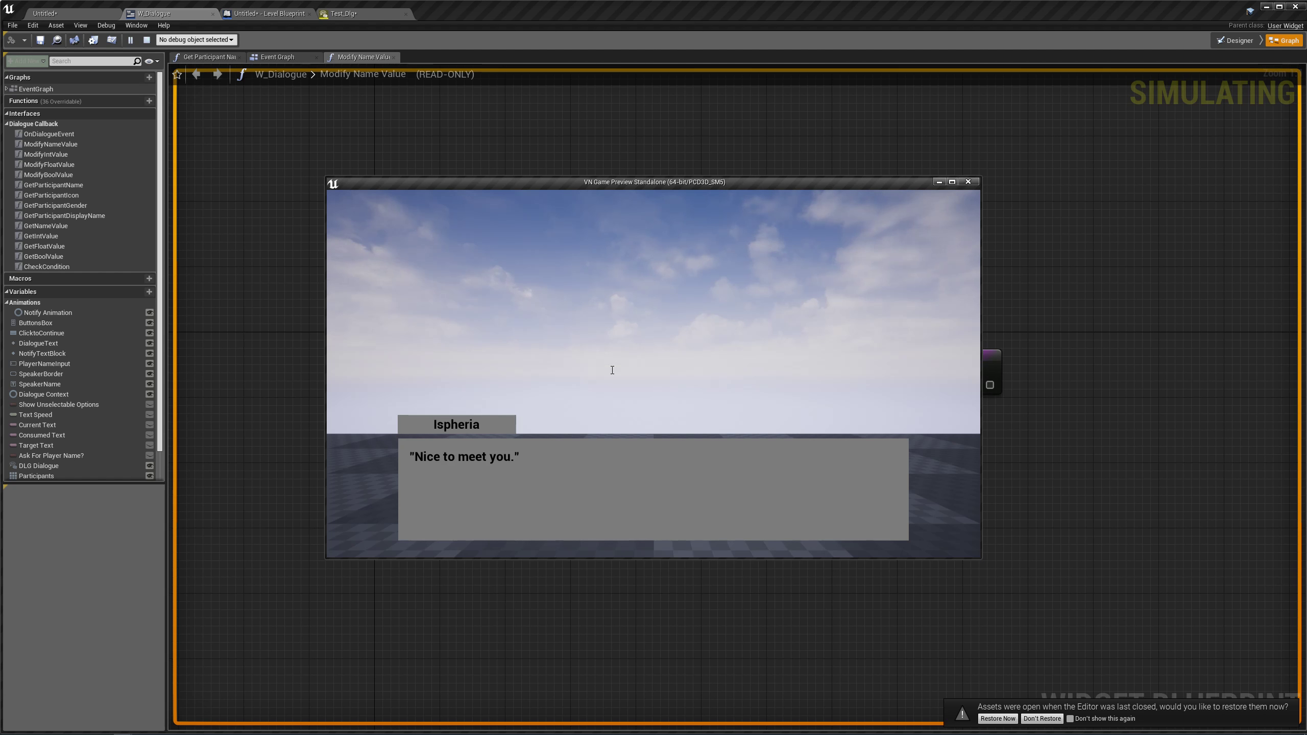
left_click(605, 412)
left_click(669, 285)
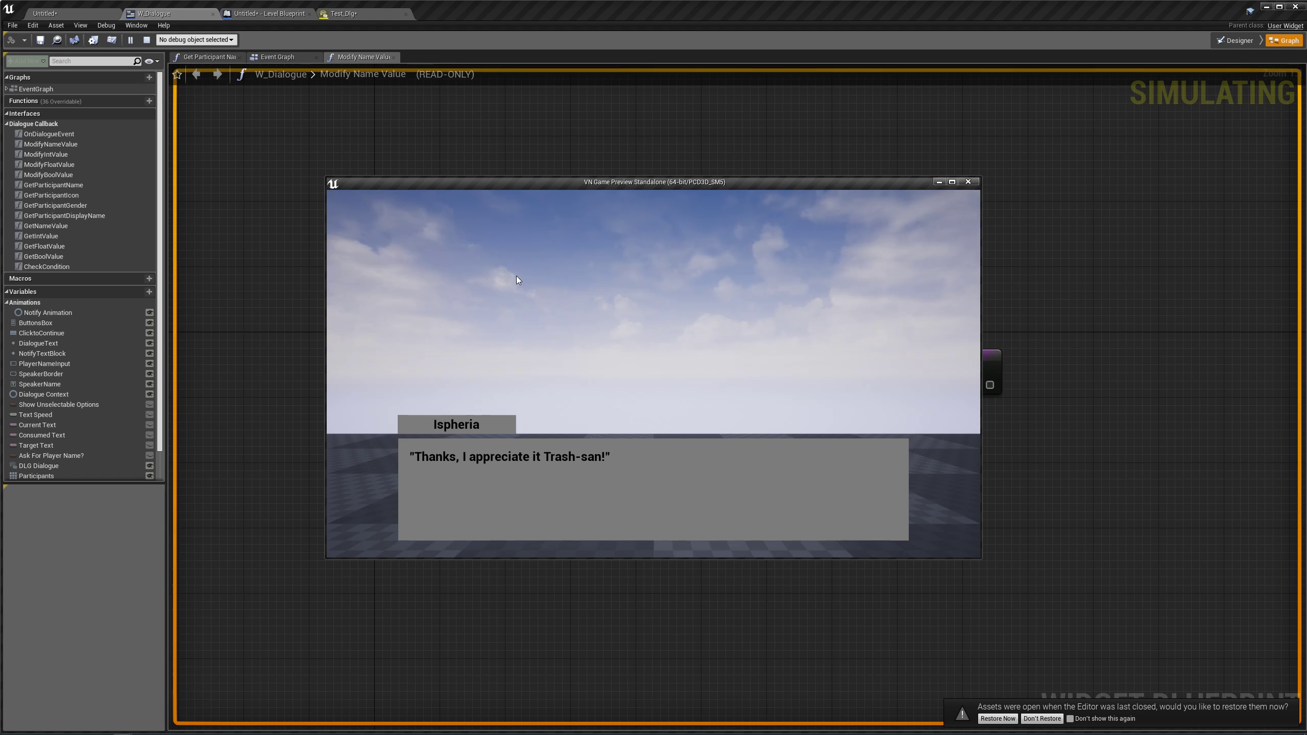
left_click(499, 309)
left_click(968, 182)
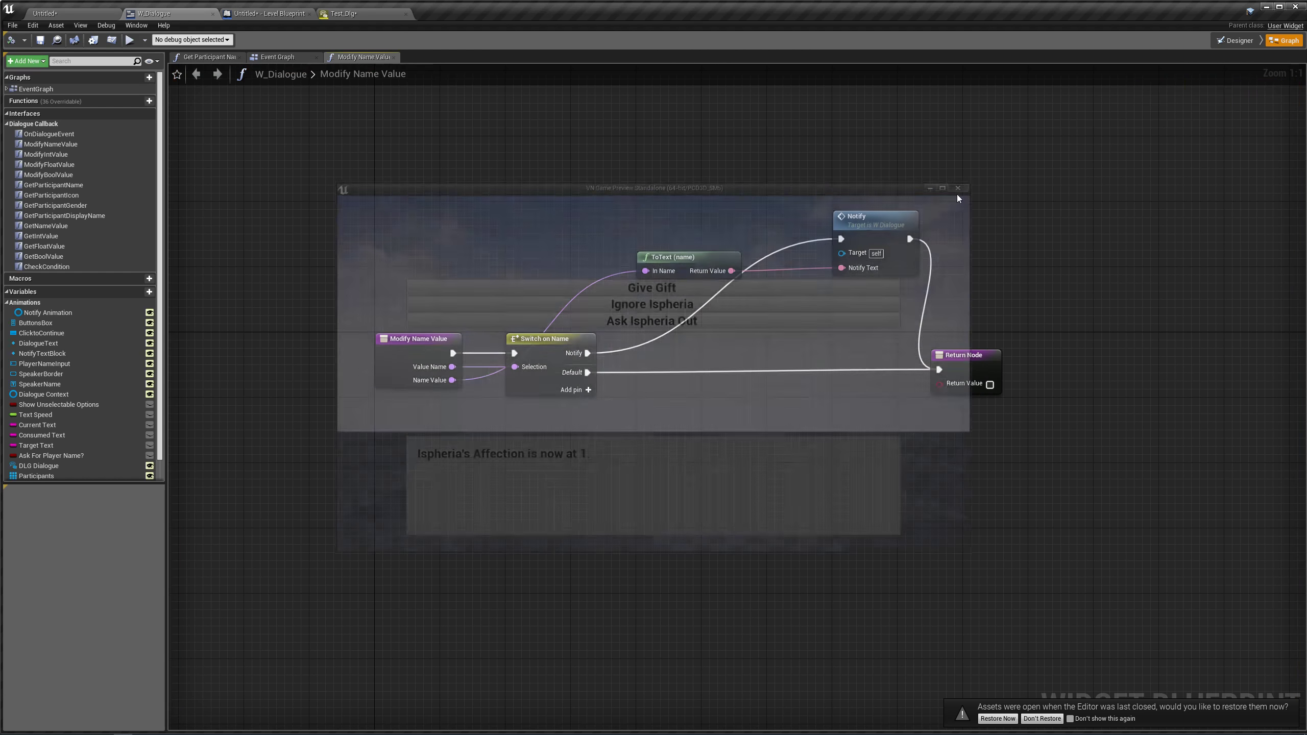
left_click(12, 40)
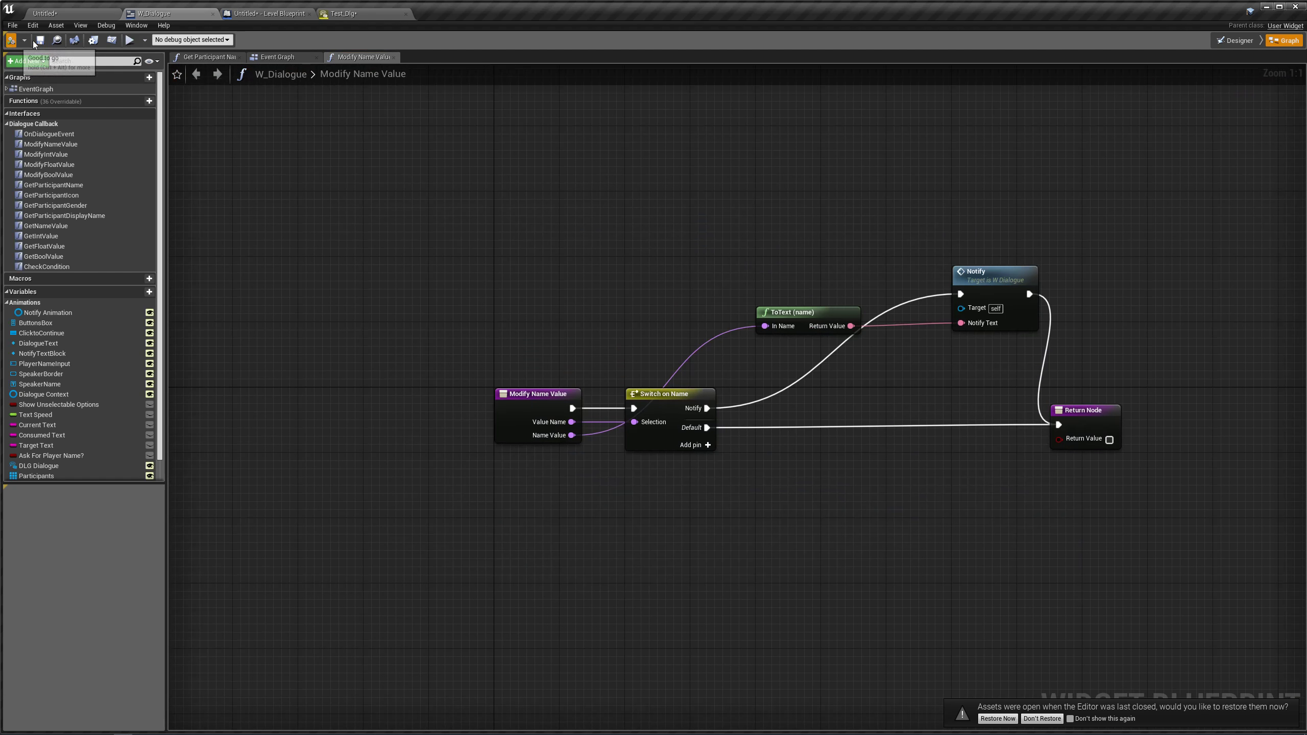
- Open the DT_TextStyles data table to review the Normal, Red and Blue text styles, and return to W_Dialogue
left_click(97, 14)
double_click(183, 665)
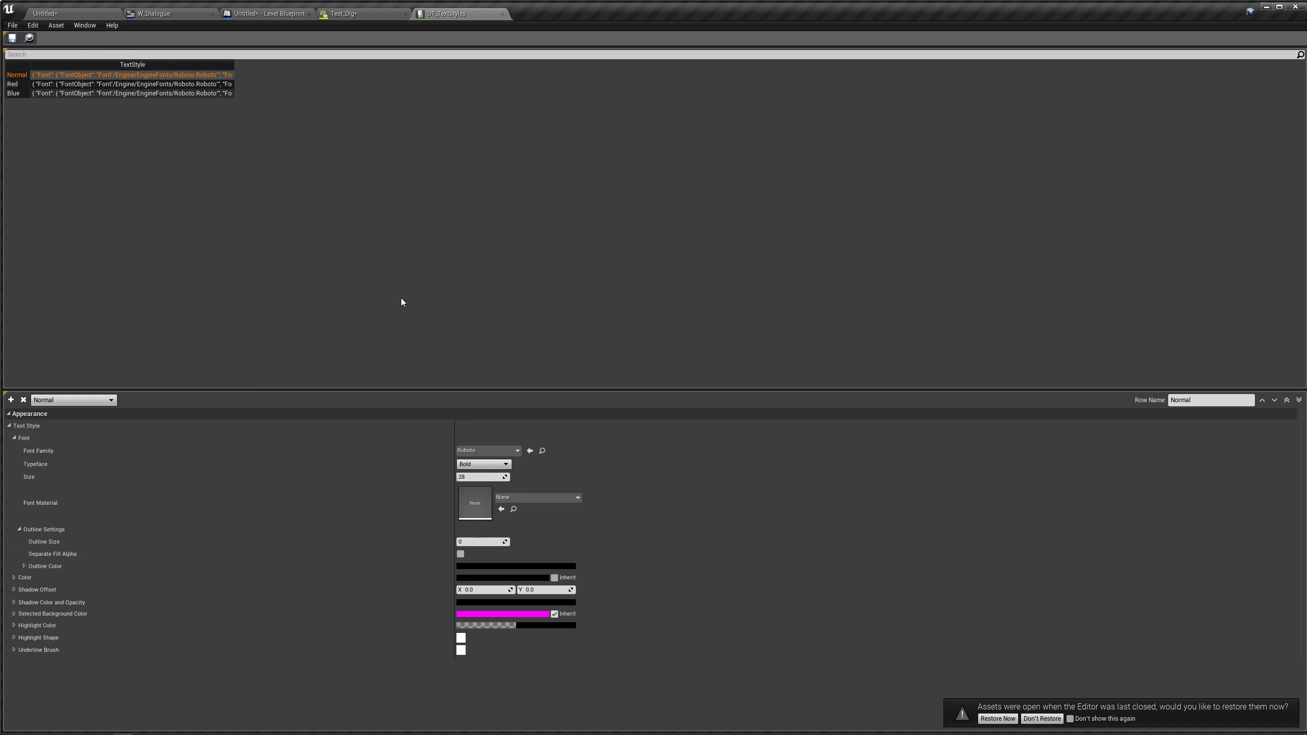
left_click(182, 15)
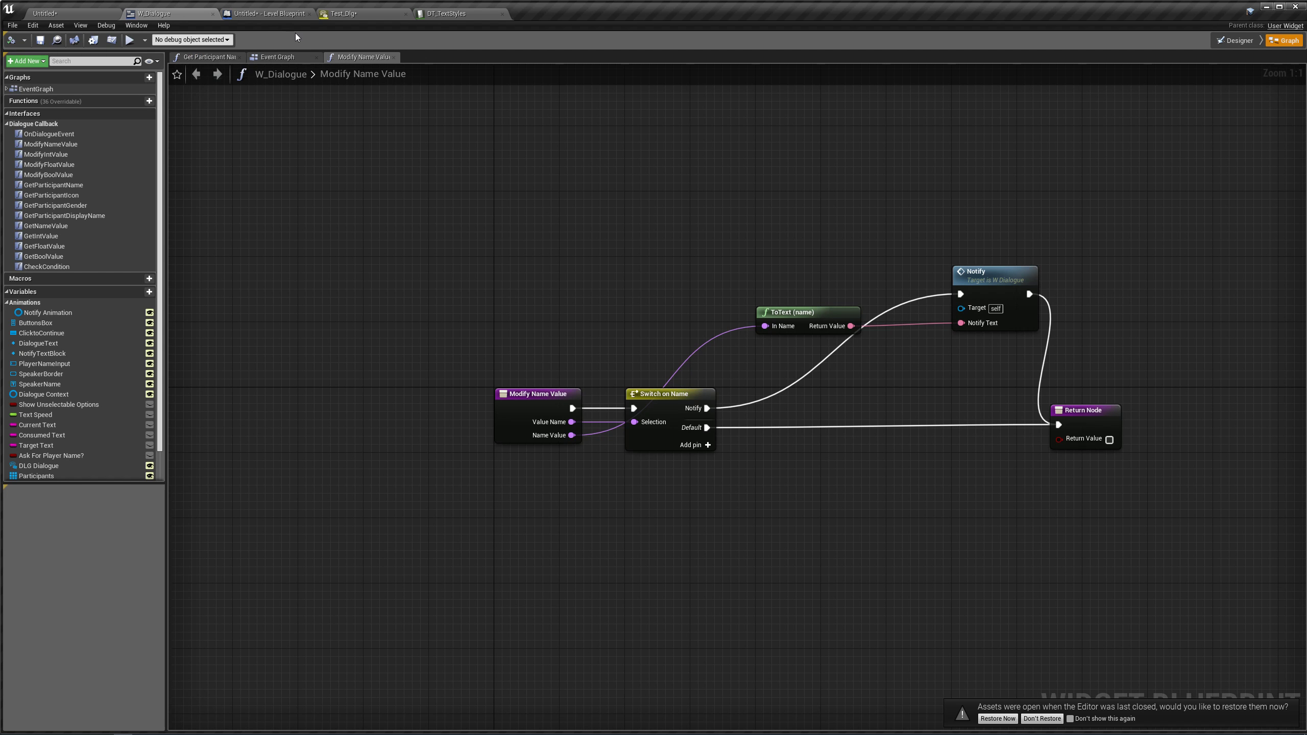
left_click(249, 14)
left_click(343, 13)
left_click(154, 14)
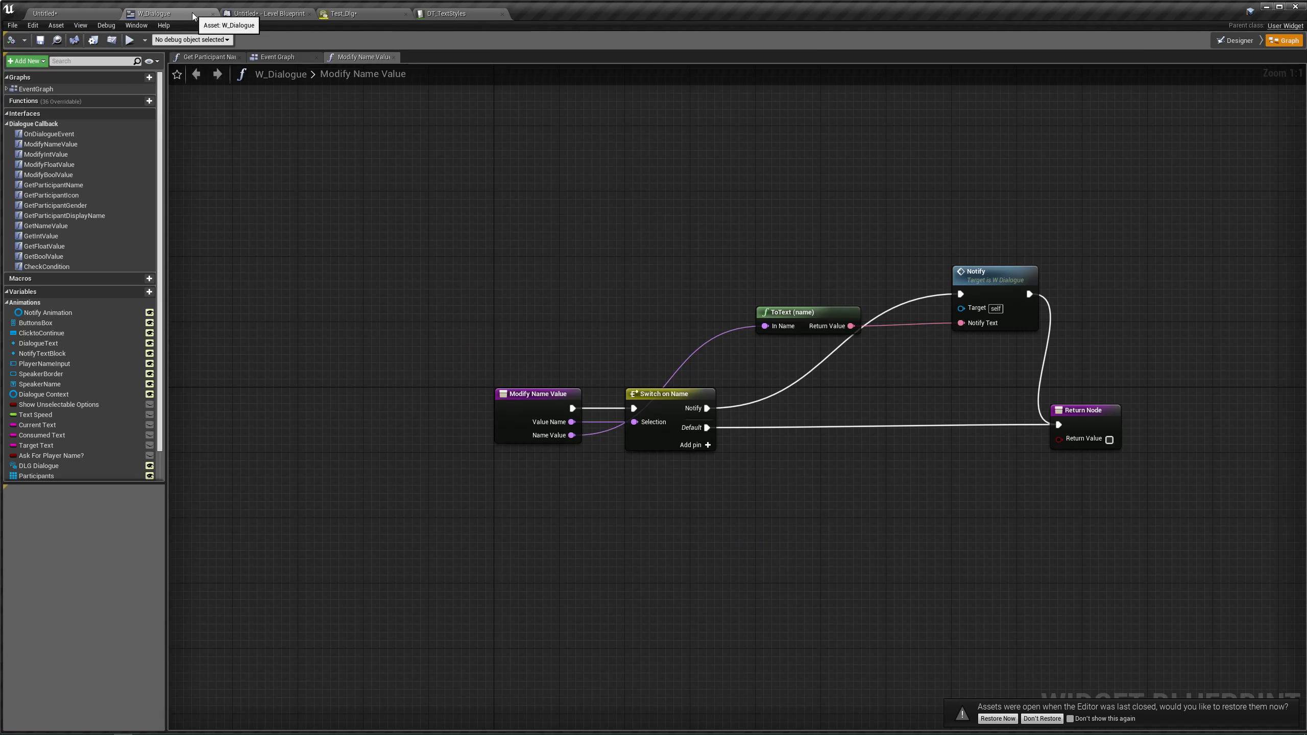
- In the W_Dialogue designer, enable Auto Wrap Text on Notify Text Block and save the widget
left_click(1243, 40)
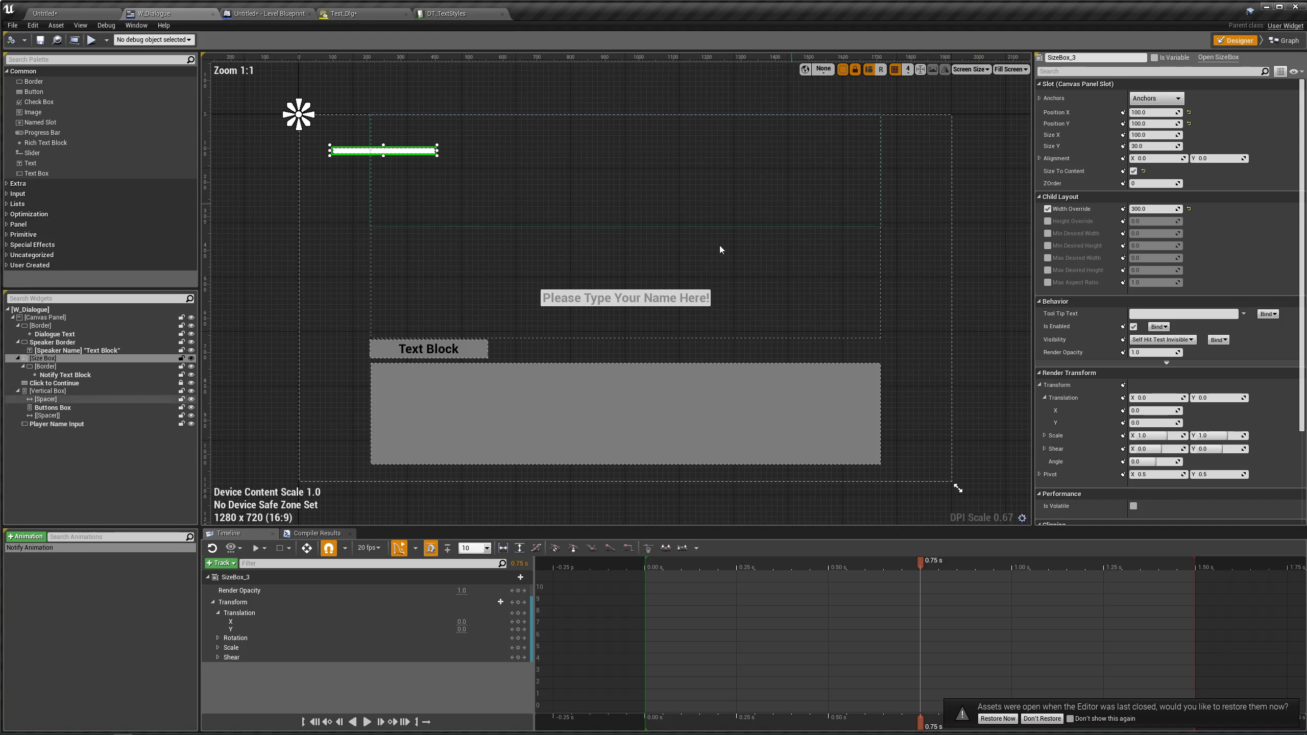
left_click(82, 374)
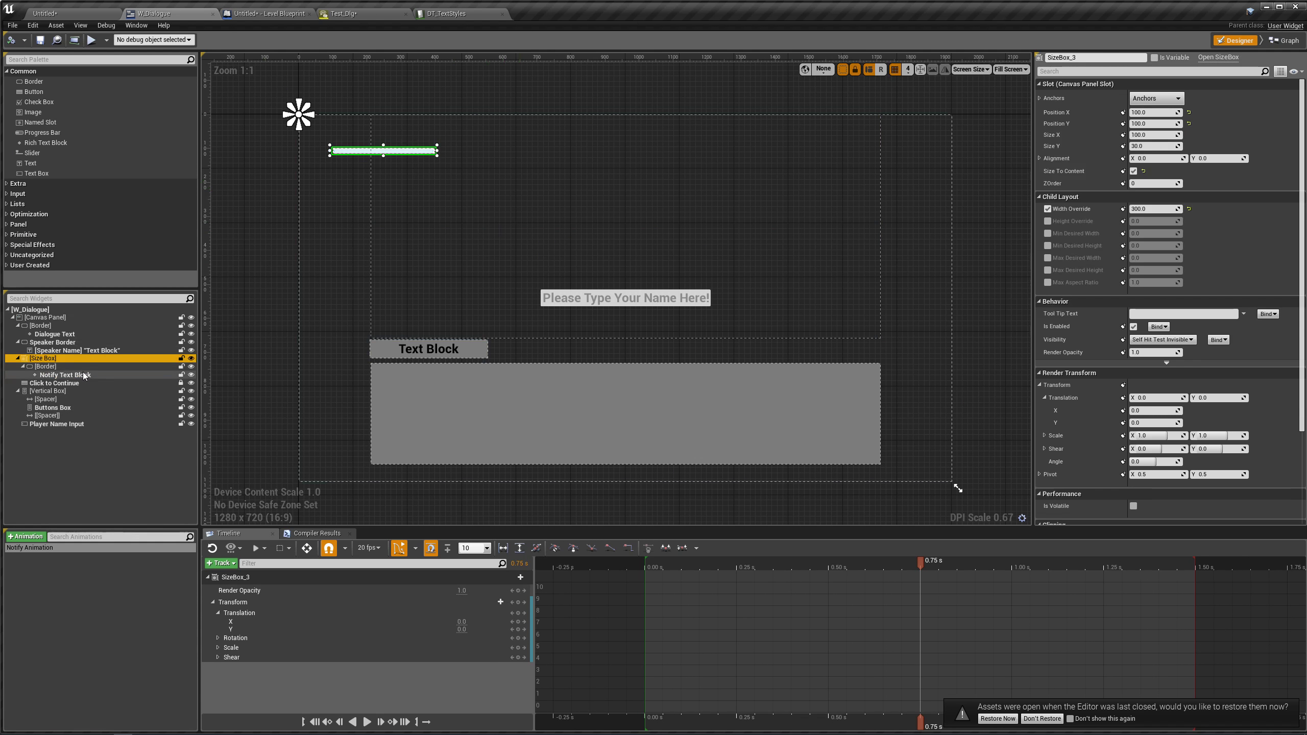
scroll(1078, 291, "down", 3)
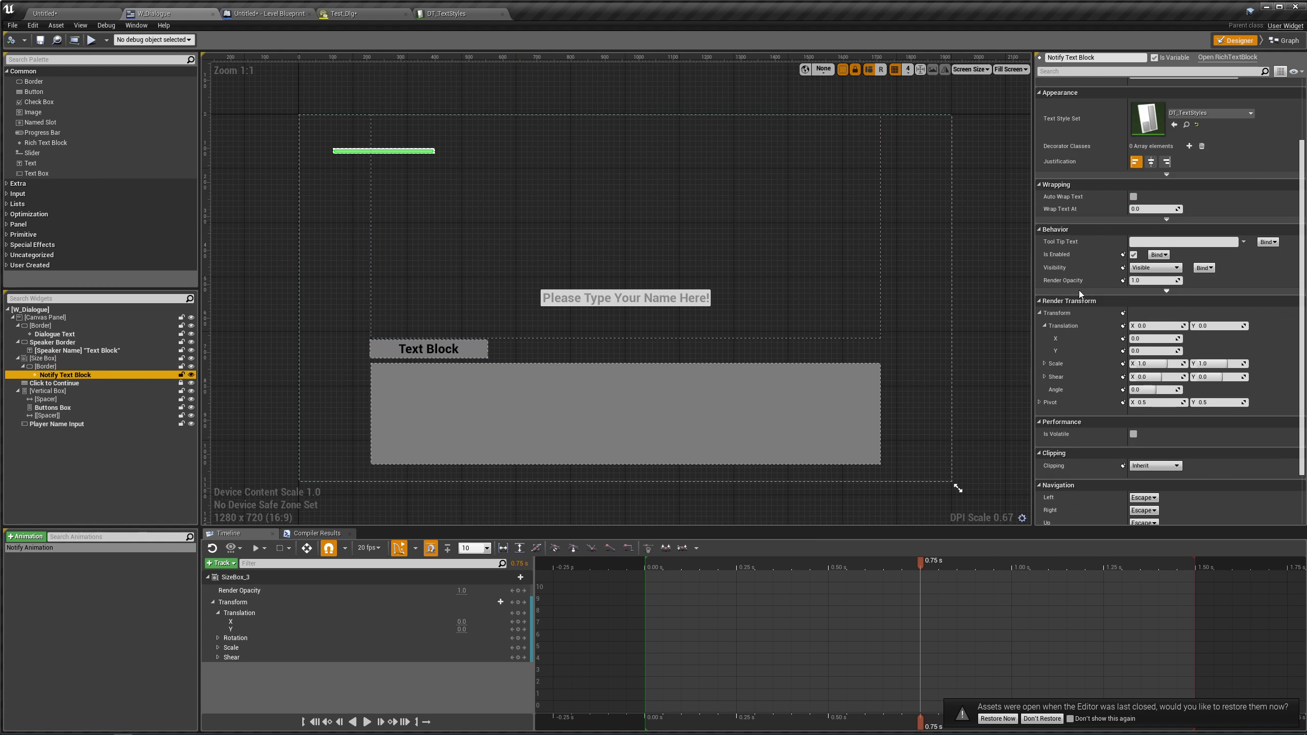
left_click(1133, 196)
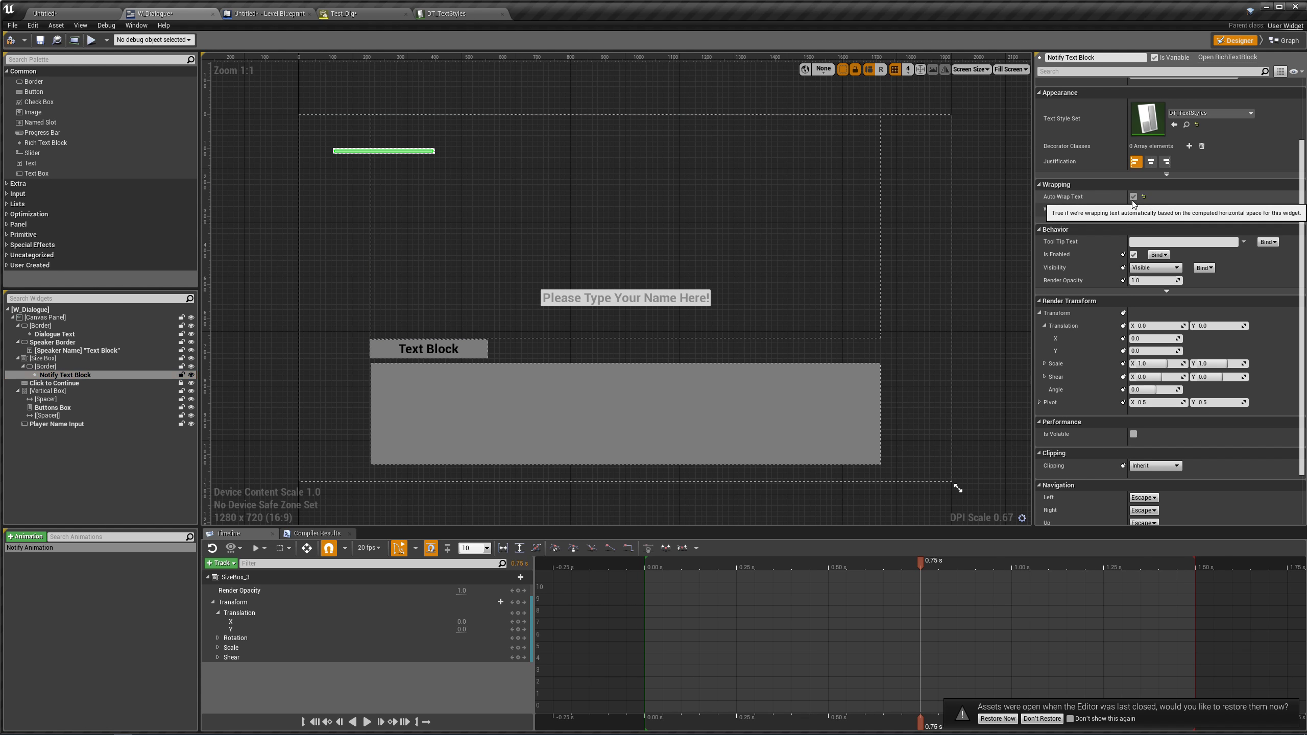
scroll(841, 276, "up", 2)
scroll(841, 273, "down", 4)
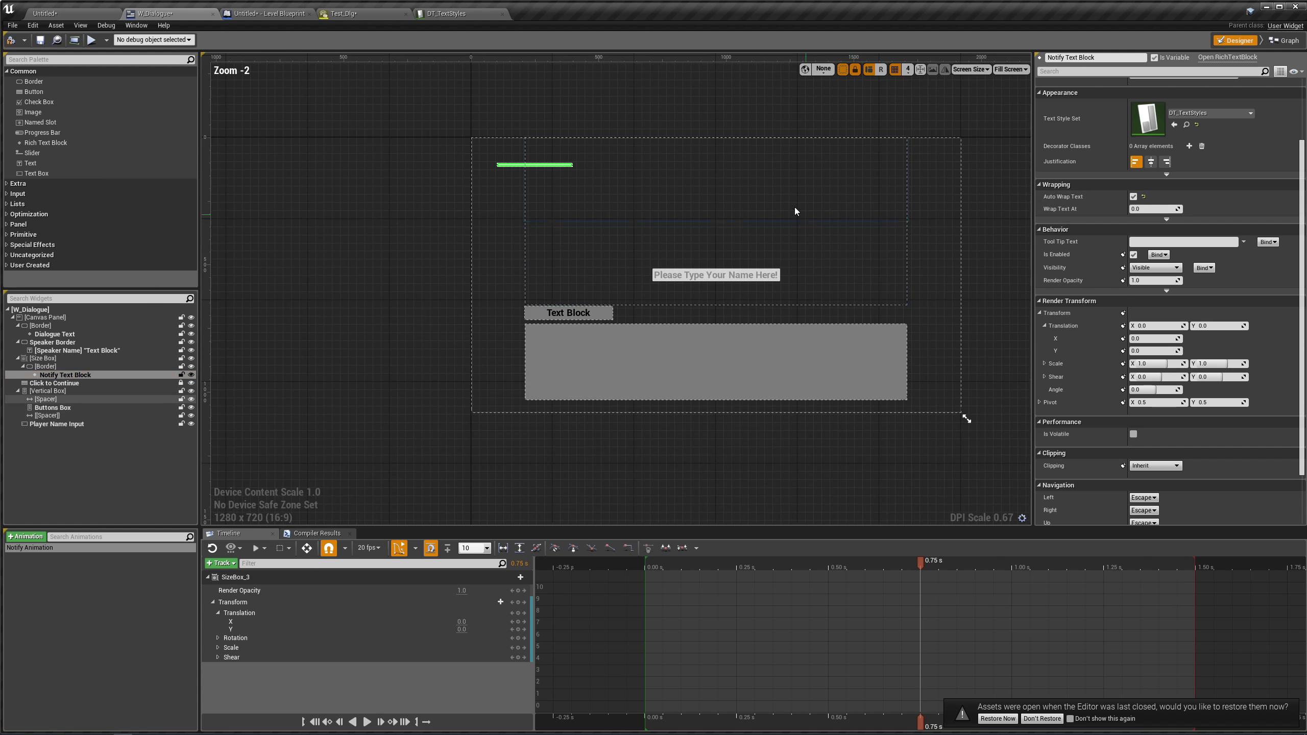
left_click(38, 43)
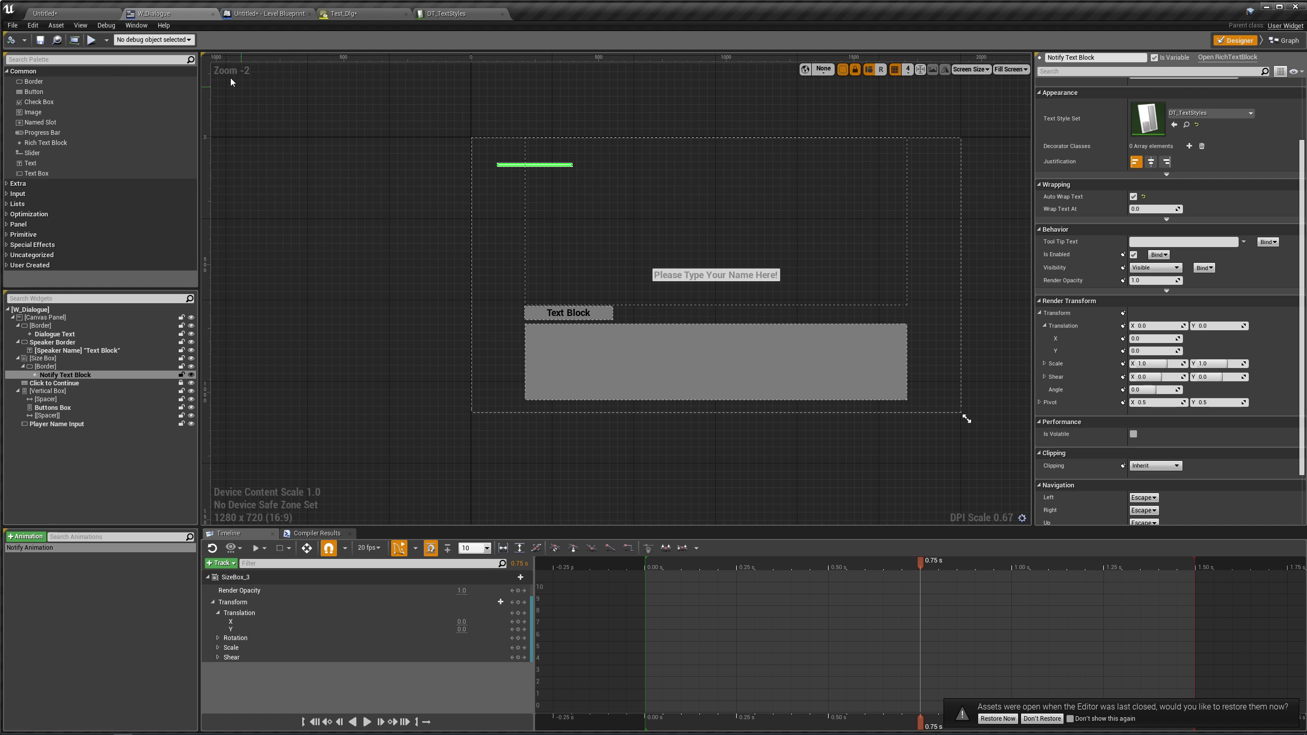
- Play the level, enter a player name, and choose Give Gift to check how the notification text wraps
left_click(95, 40)
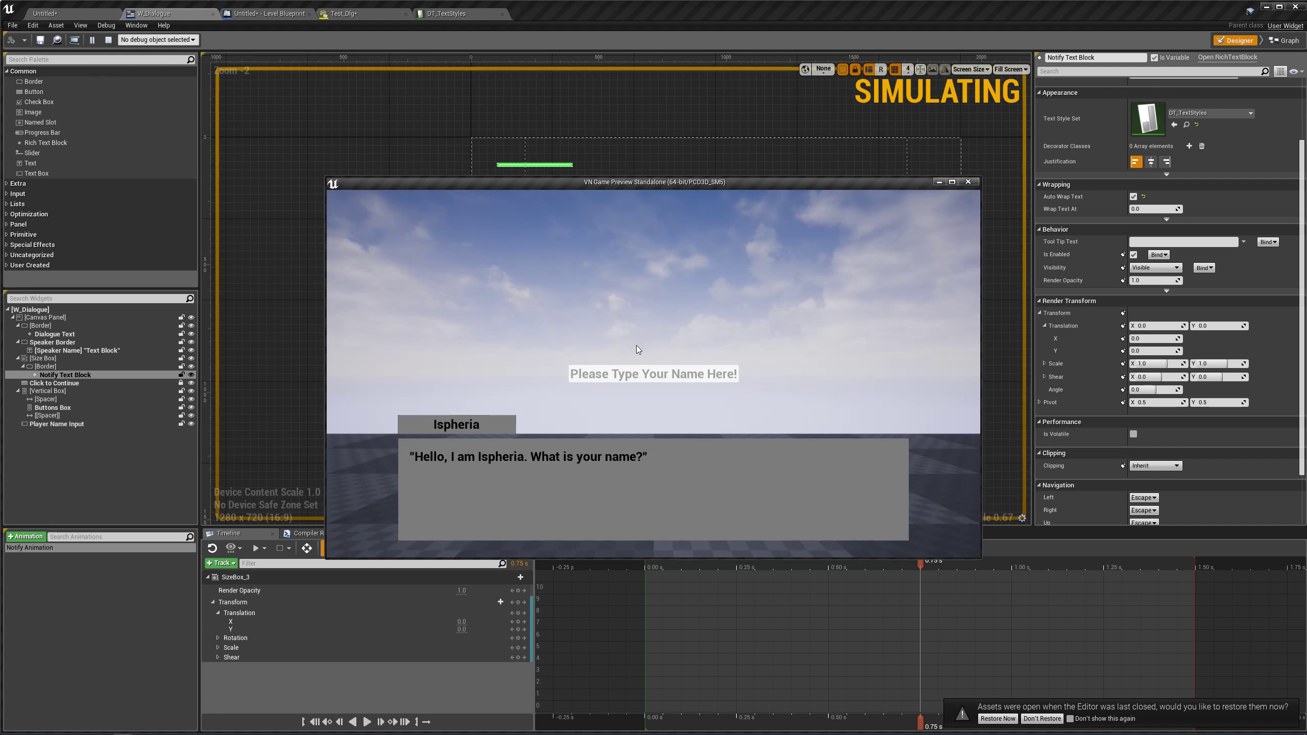
left_click(636, 372)
type("T")
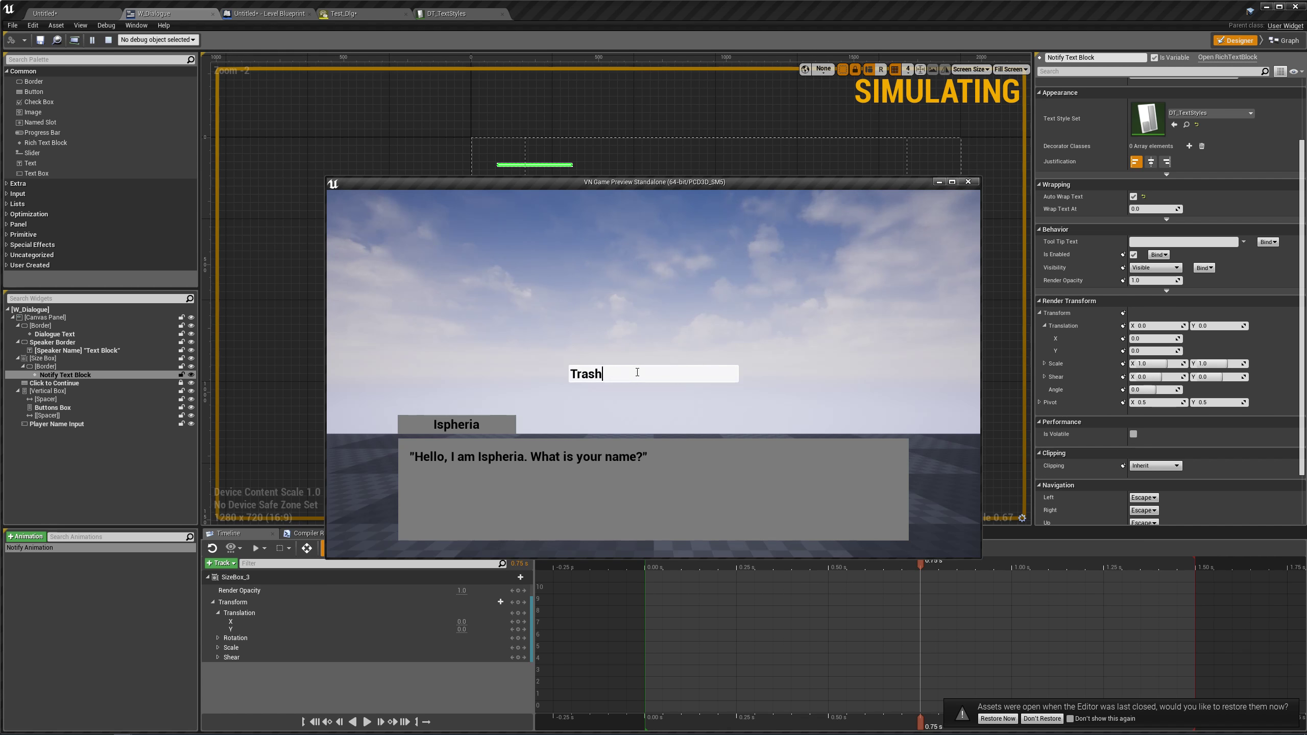
type("rash")
key("Return")
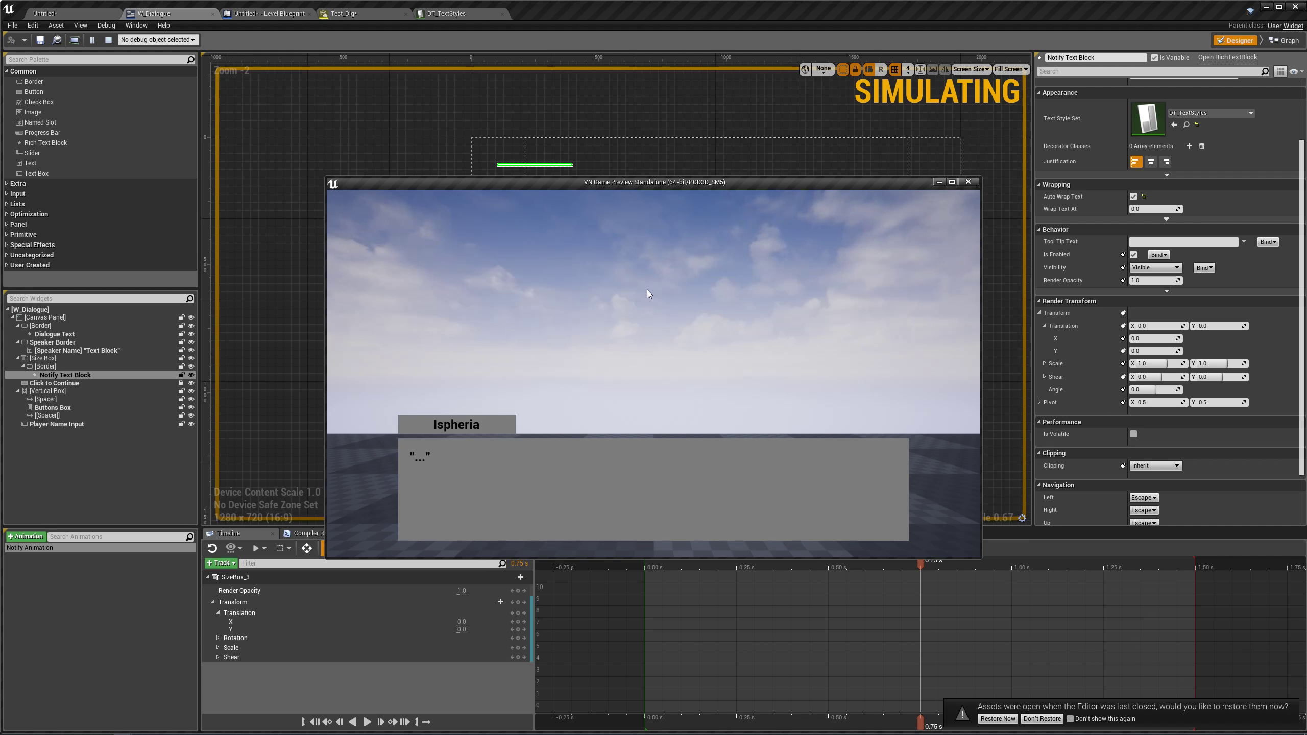
left_click(646, 289)
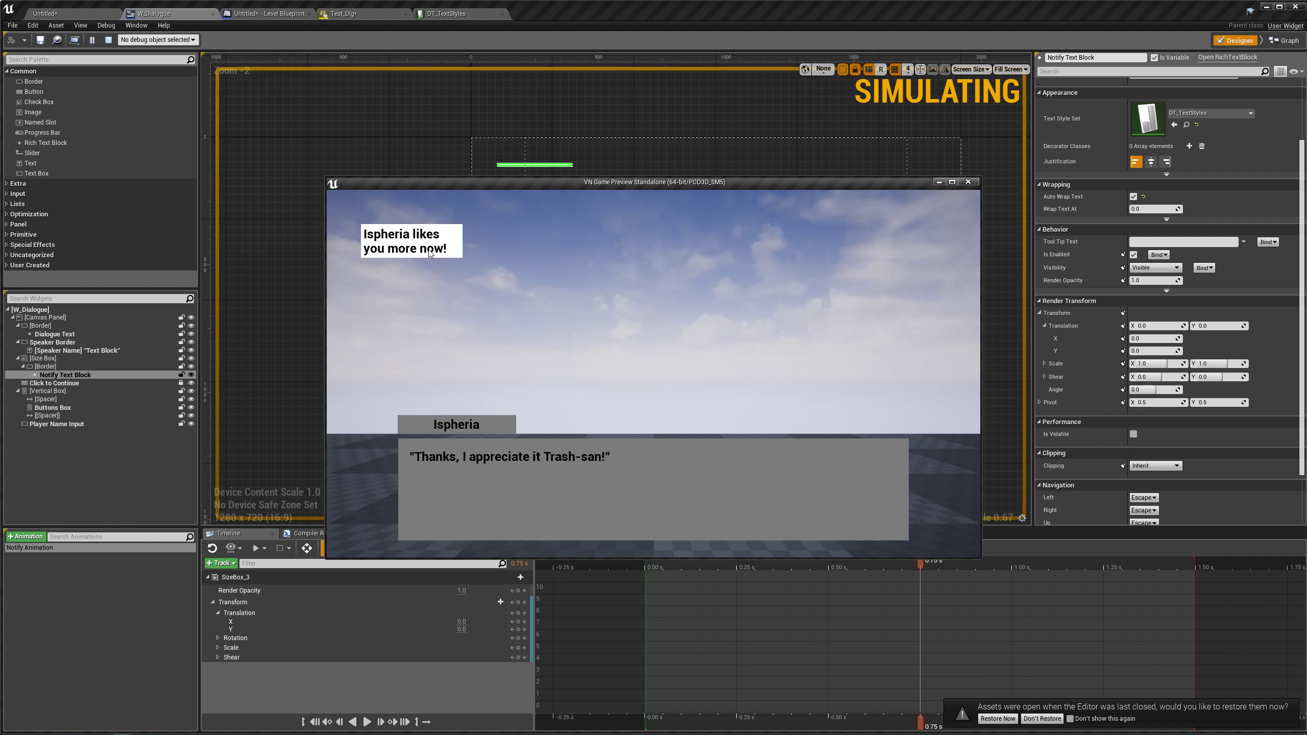
- Give Ispheria several more gifts in quick succession to test the queued notifications, and close the preview
left_click(629, 279)
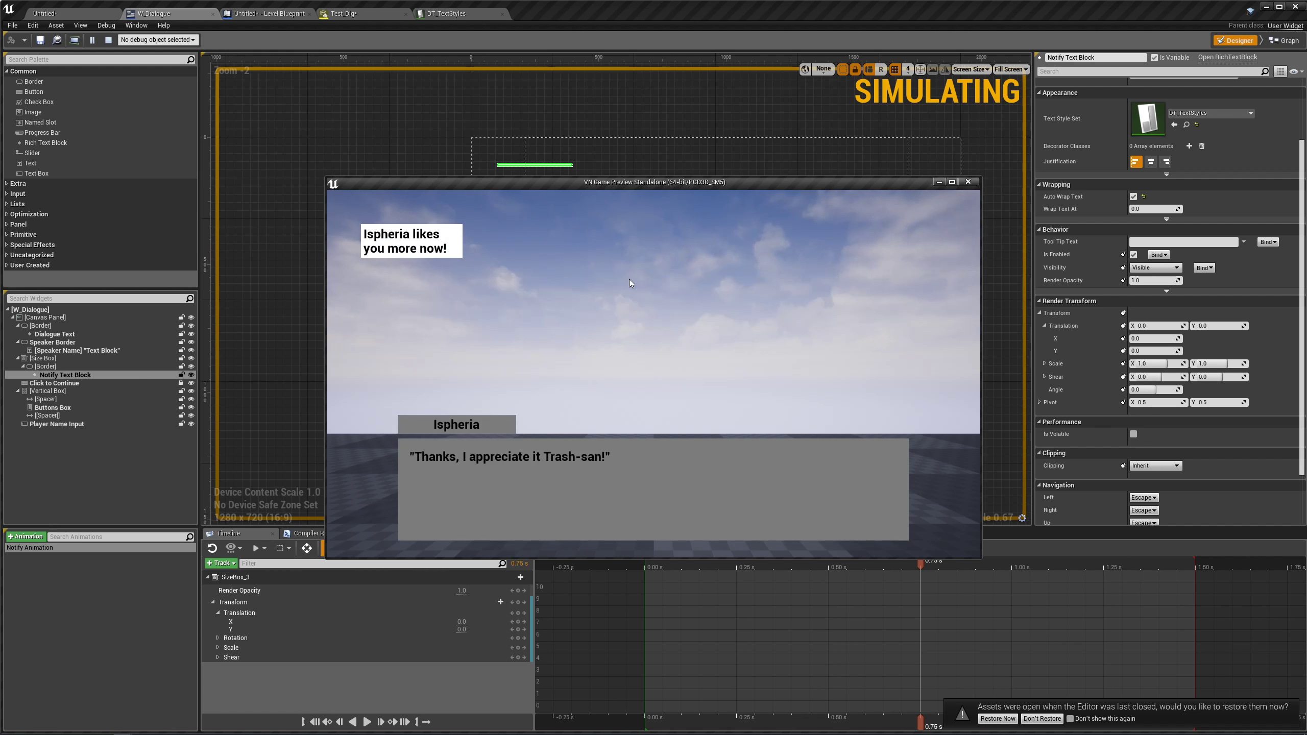
left_click(628, 280)
left_click(628, 280)
left_click(629, 279)
left_click(629, 279)
left_click(629, 280)
left_click(629, 280)
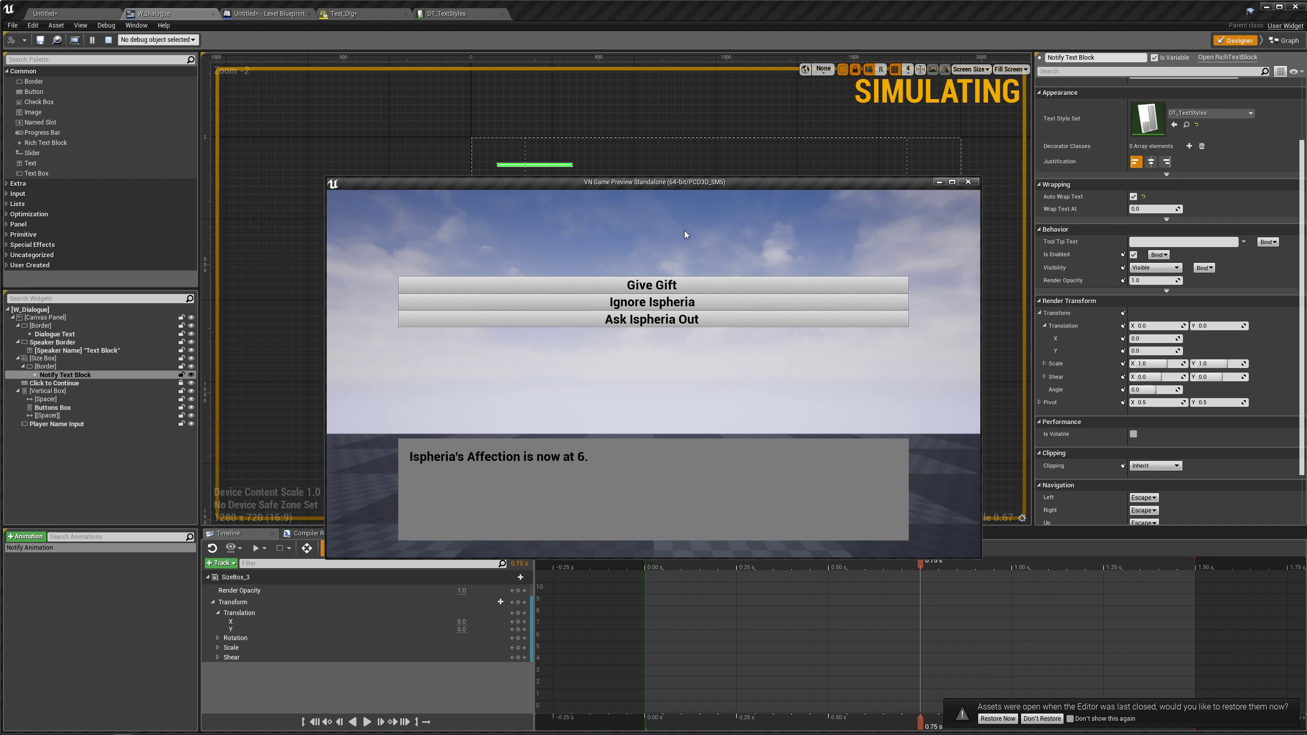
left_click(674, 285)
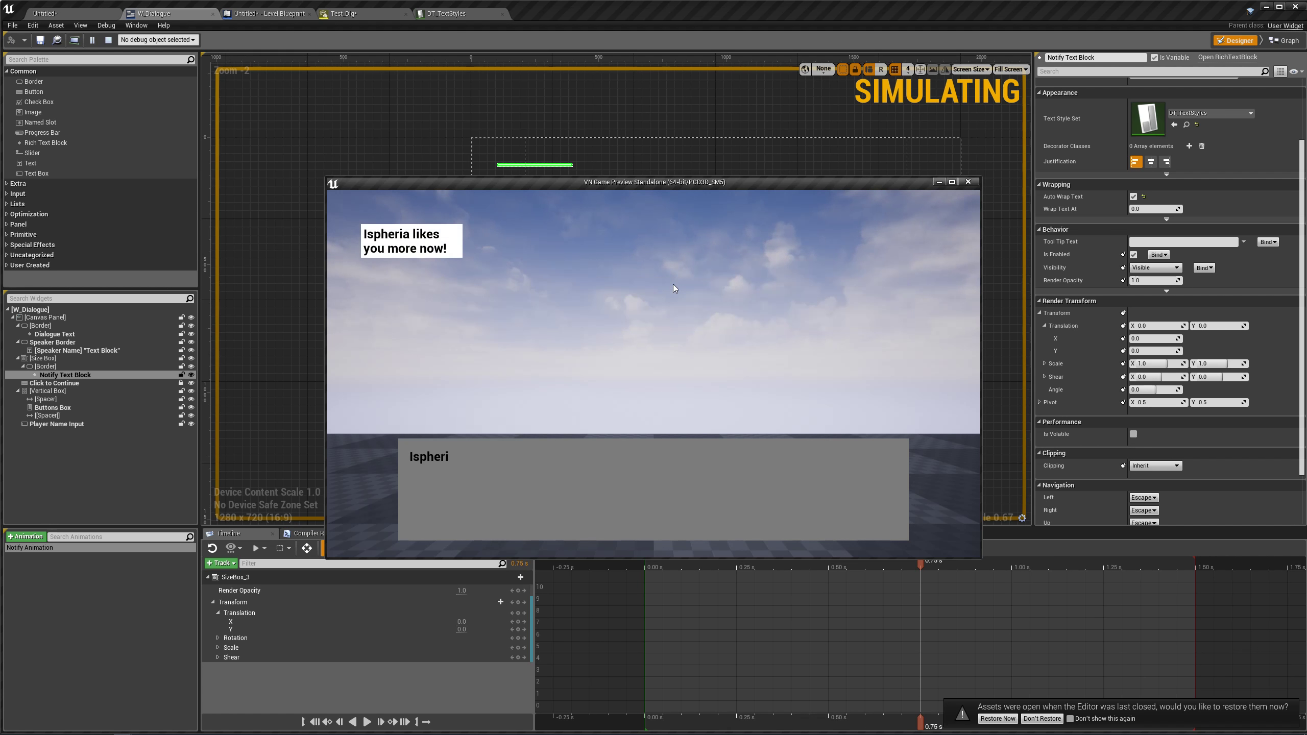
left_click(673, 284)
left_click(674, 286)
left_click(673, 287)
left_click(673, 285)
left_click(675, 283)
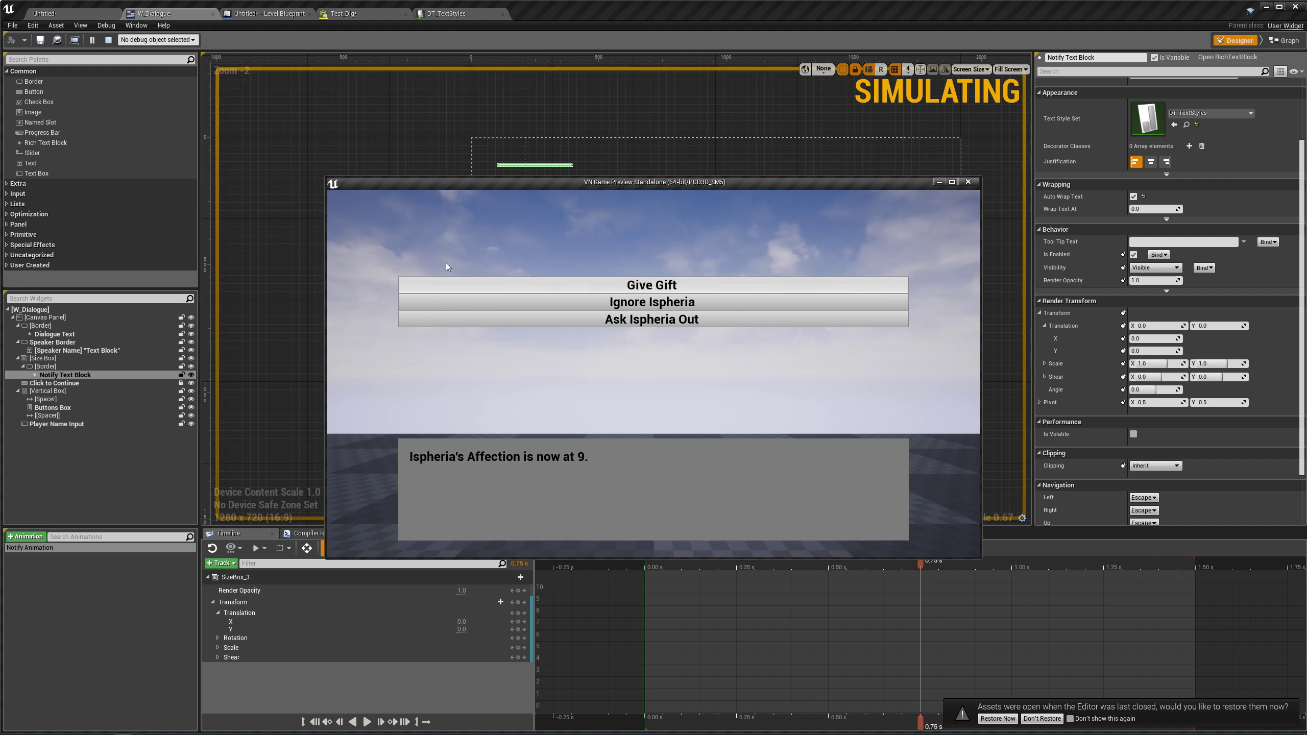
left_click(966, 184)
- Set the Width Override of the Size Box around the notification border to 500
right_click_drag(373, 163, 121, 273)
right_click_drag(252, 295, 351, 227)
scroll(522, 170, "up", 5)
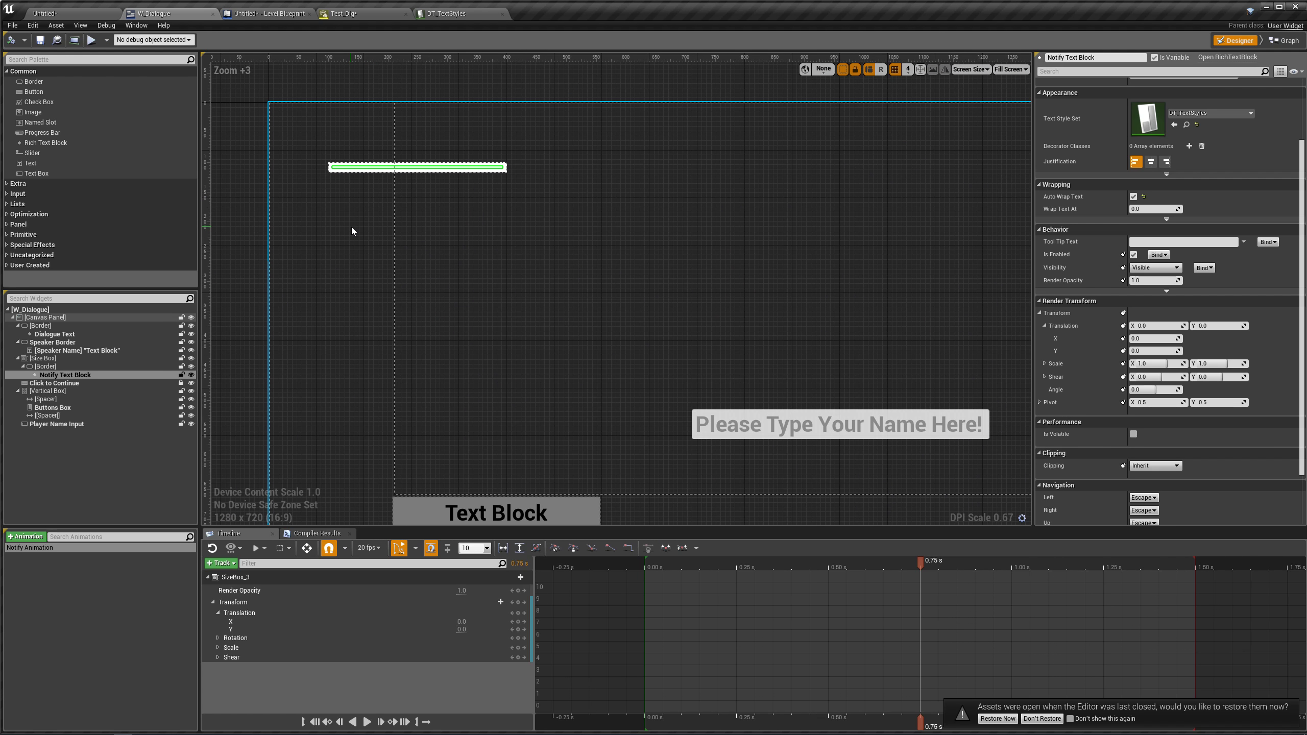
scroll(355, 226, "down", 2)
left_click(100, 367)
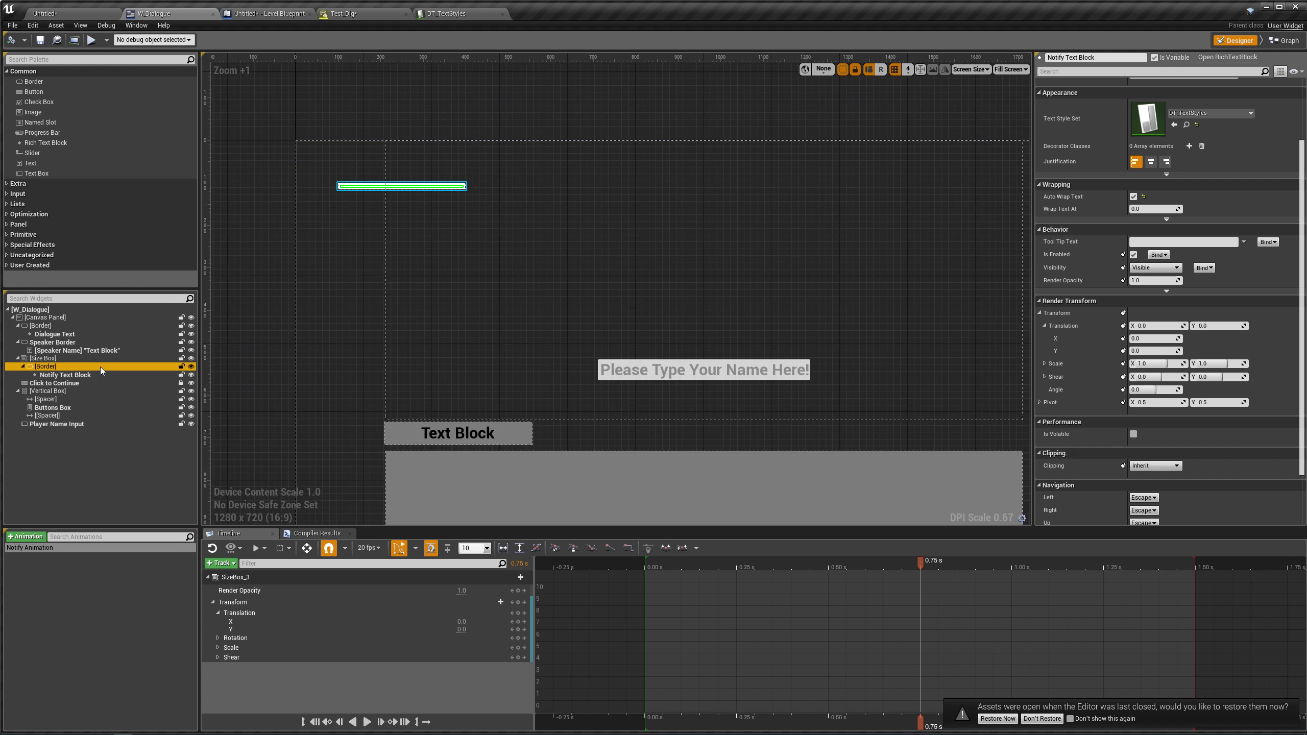
left_click(100, 357)
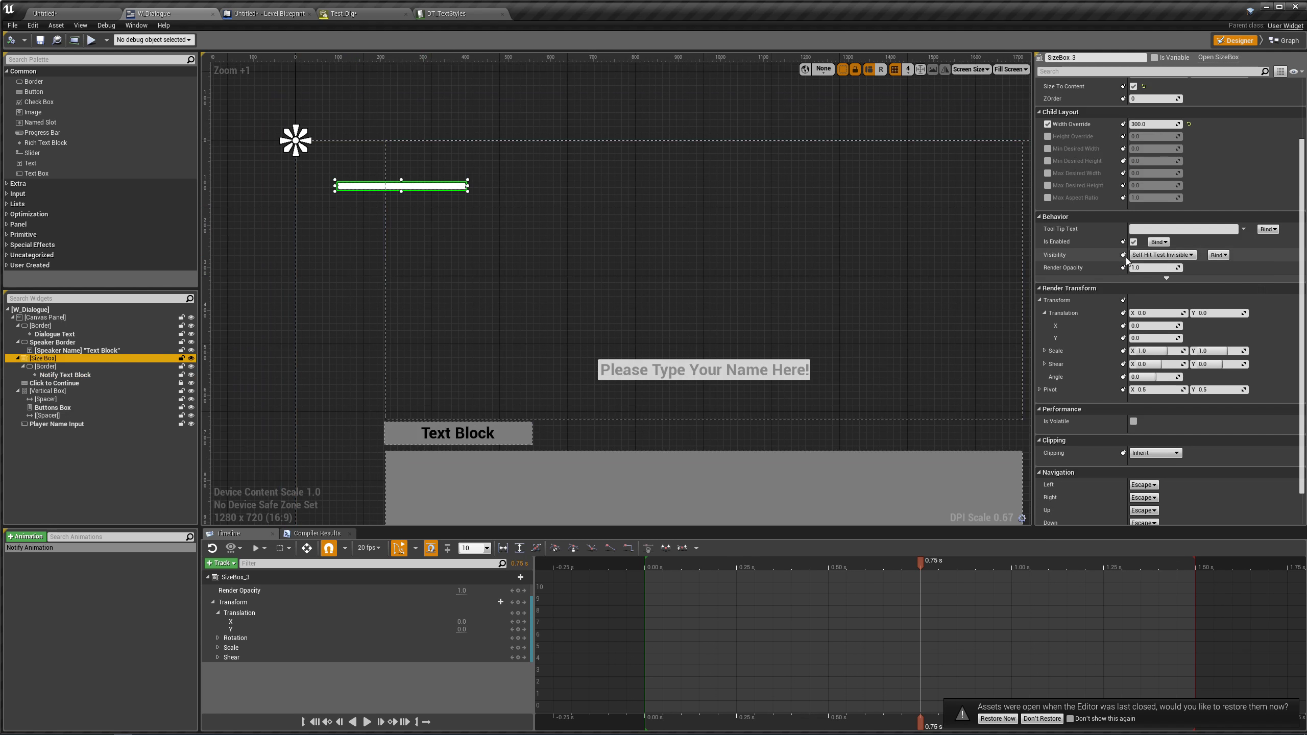
left_click(1149, 123)
type("500")
key("Return")
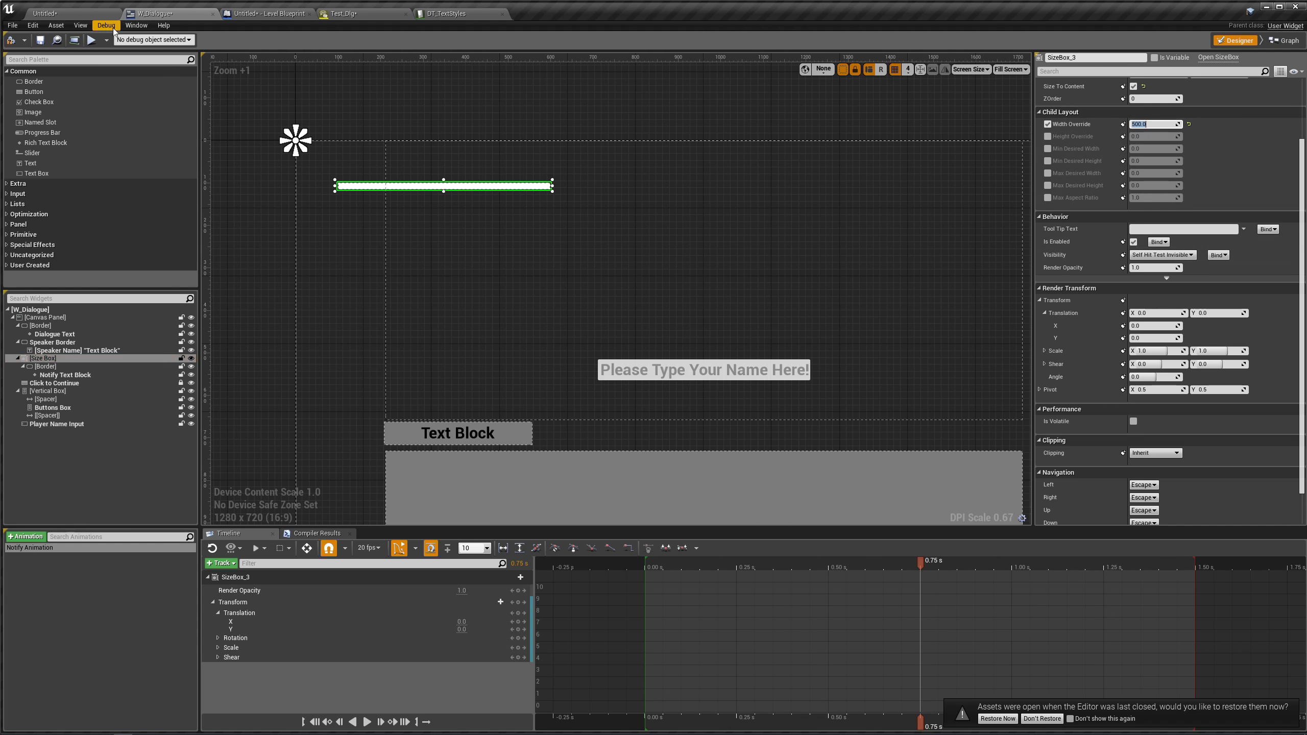
- Play the level, enter a player name and advance the dialogue to check the widened notification, and close the preview
left_click(91, 40)
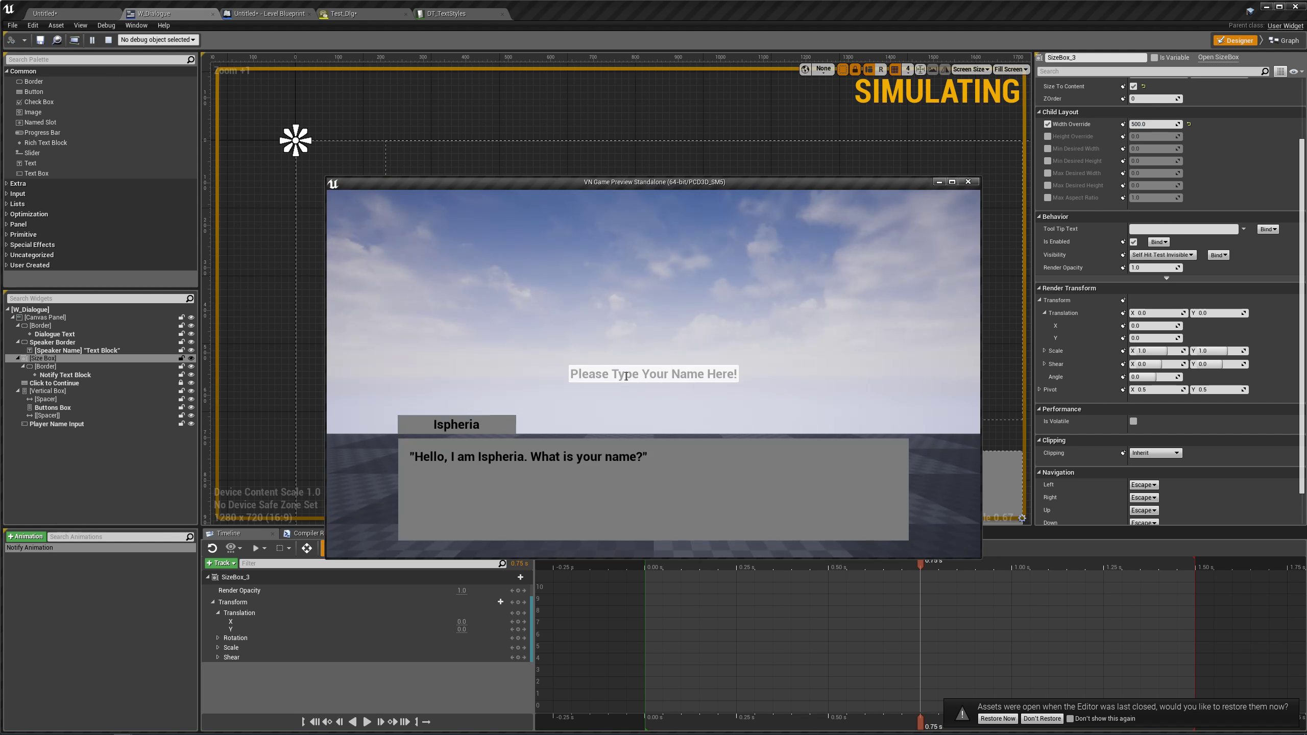
type("Travis")
key("Return")
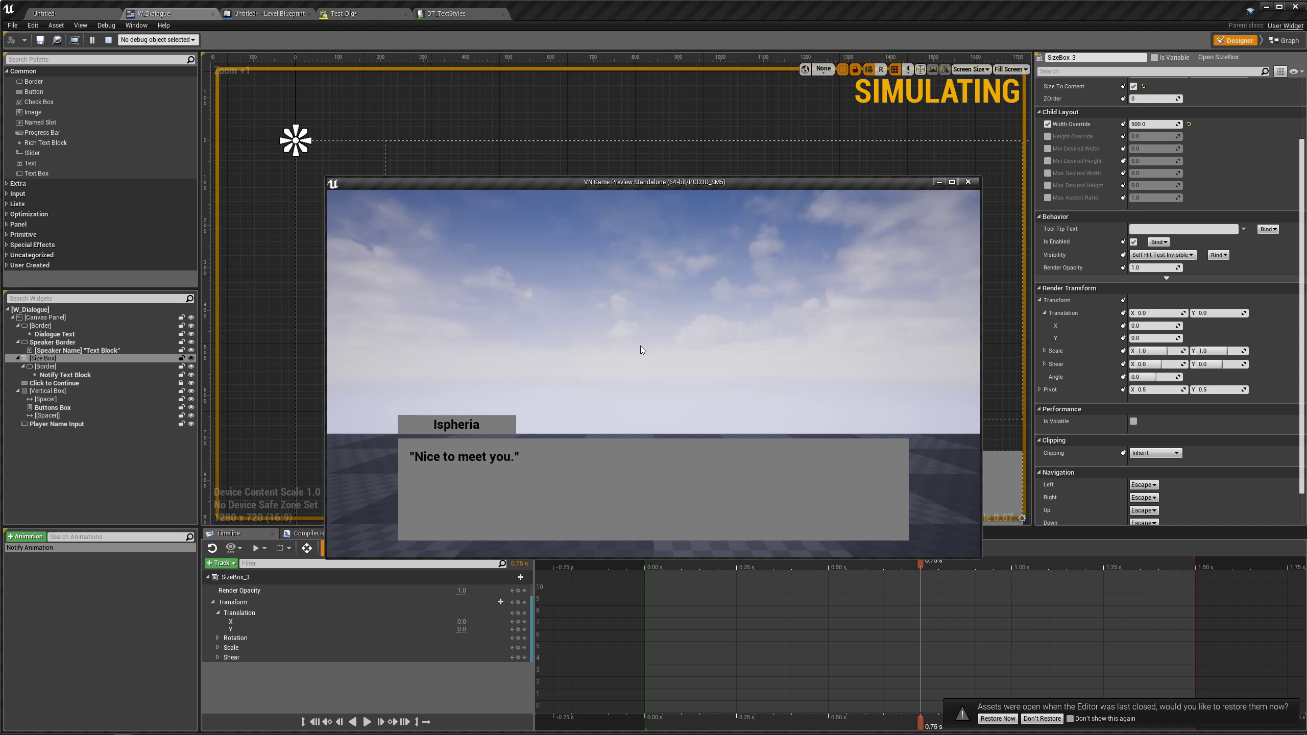
left_click(631, 288)
left_click(631, 286)
left_click(631, 286)
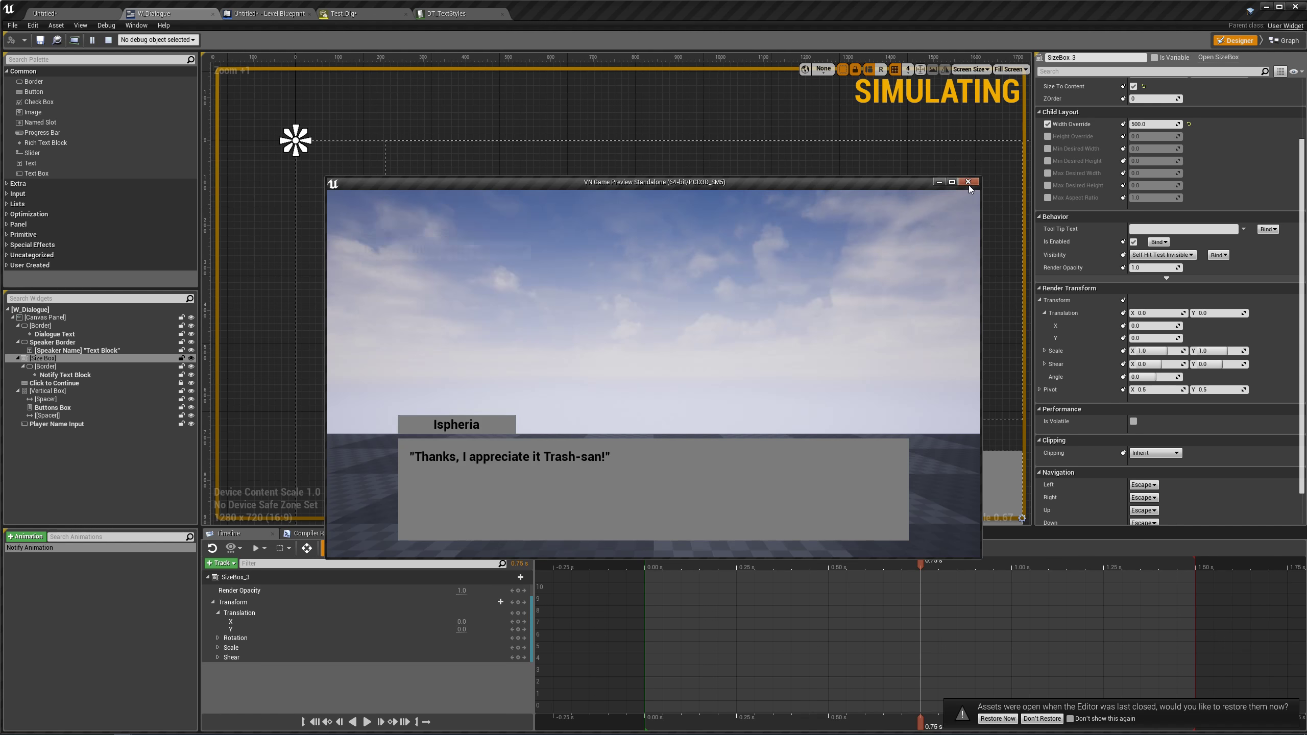
left_click(968, 183)
- Darken the Brush Color of the border around Notify Text Block from white to grey, and save W_Dialogue
left_click(72, 366)
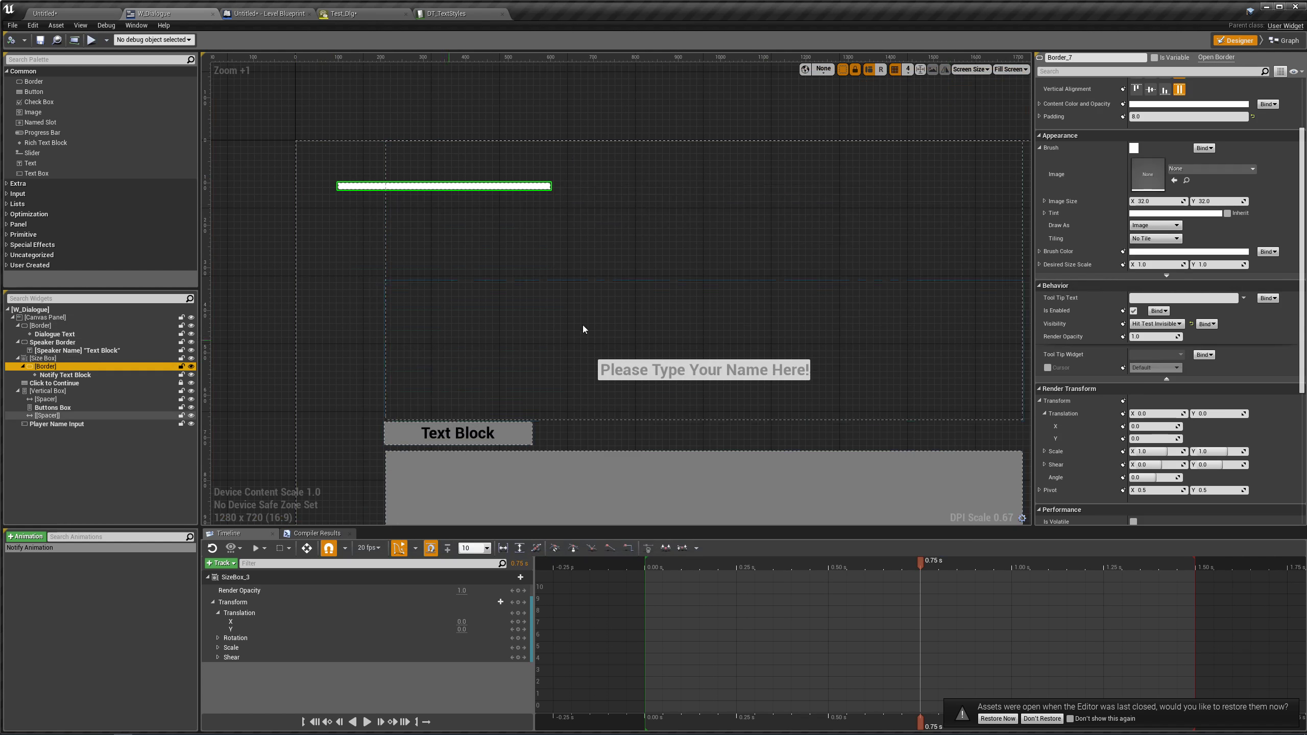
left_click(1183, 252)
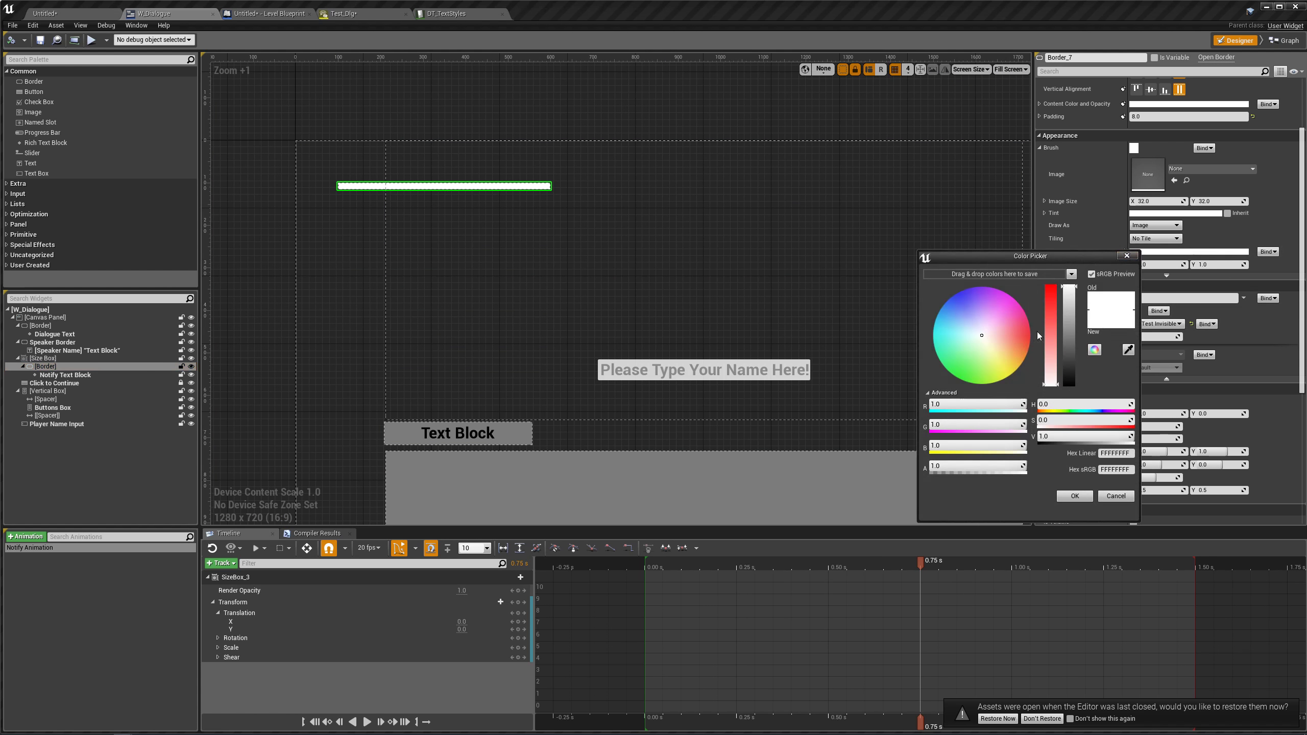
left_click_drag(1076, 337, 1074, 378)
left_click(1074, 496)
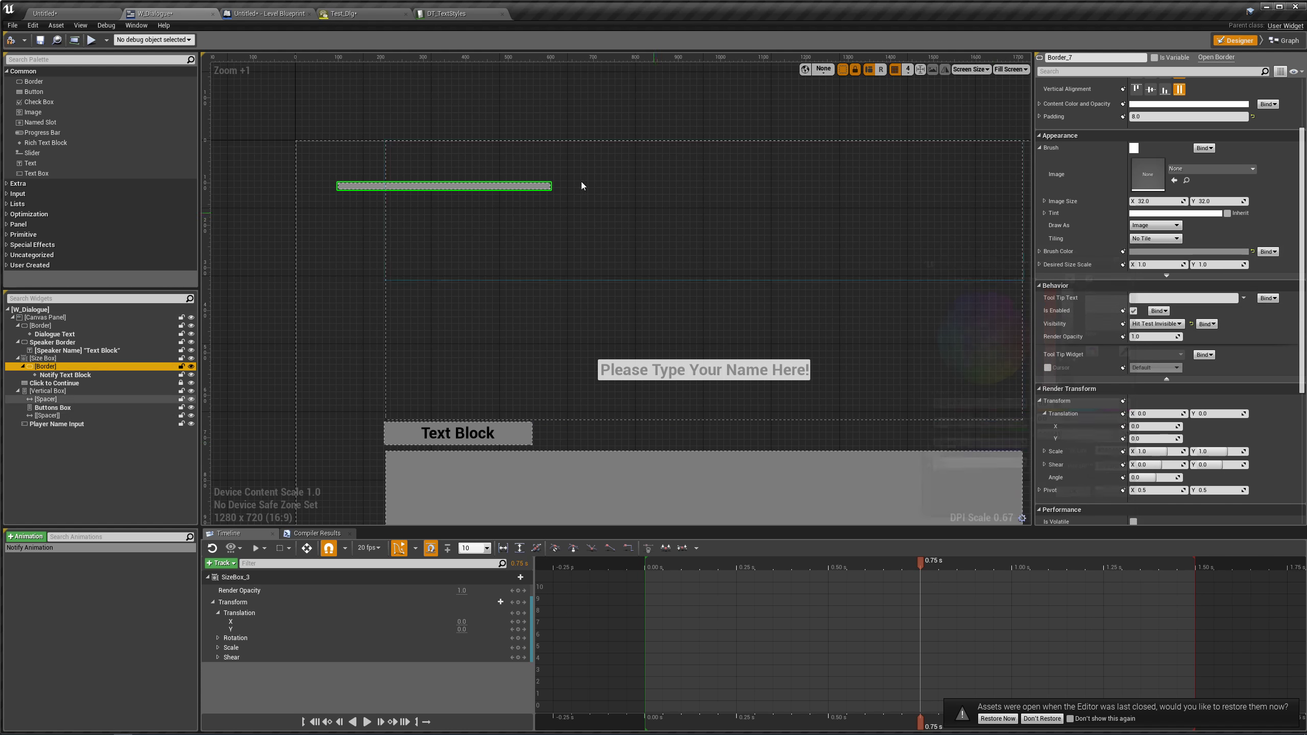
left_click(41, 44)
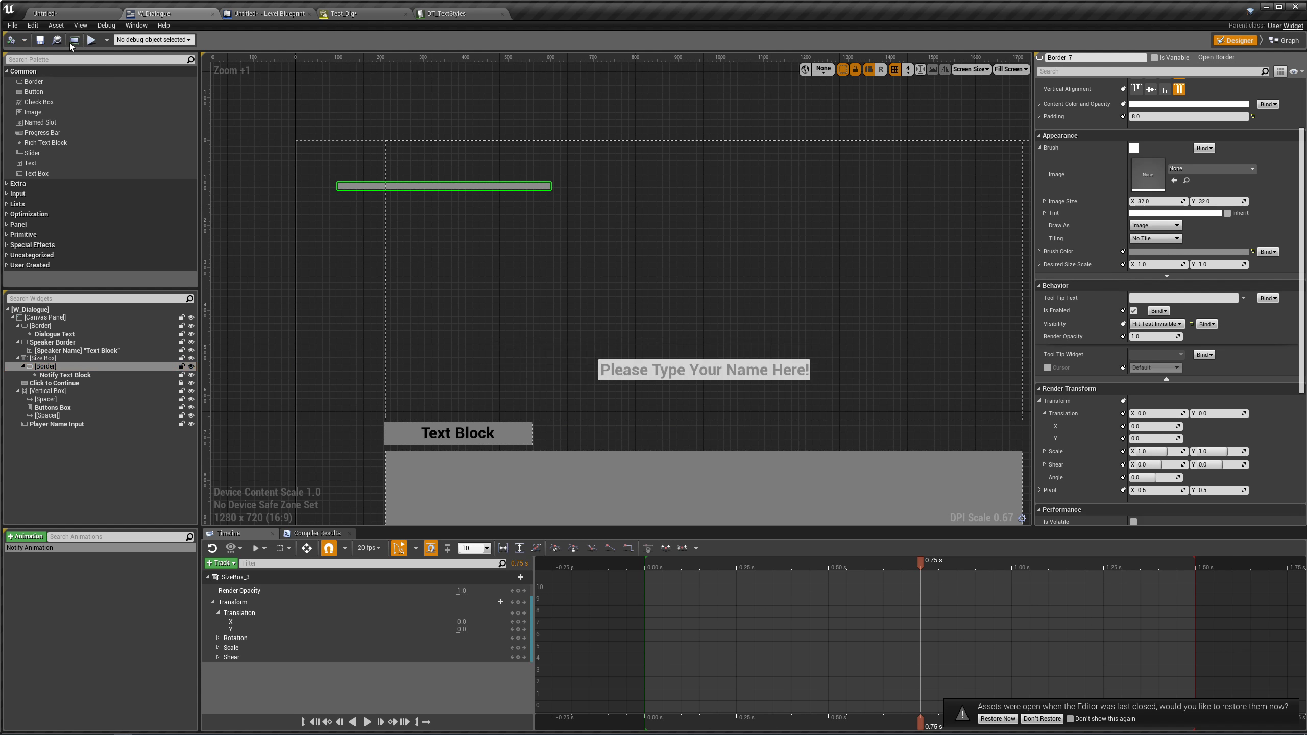
- Play the level, enter a player name and choose Give Gift to check the grey notification, and close the preview
left_click(90, 40)
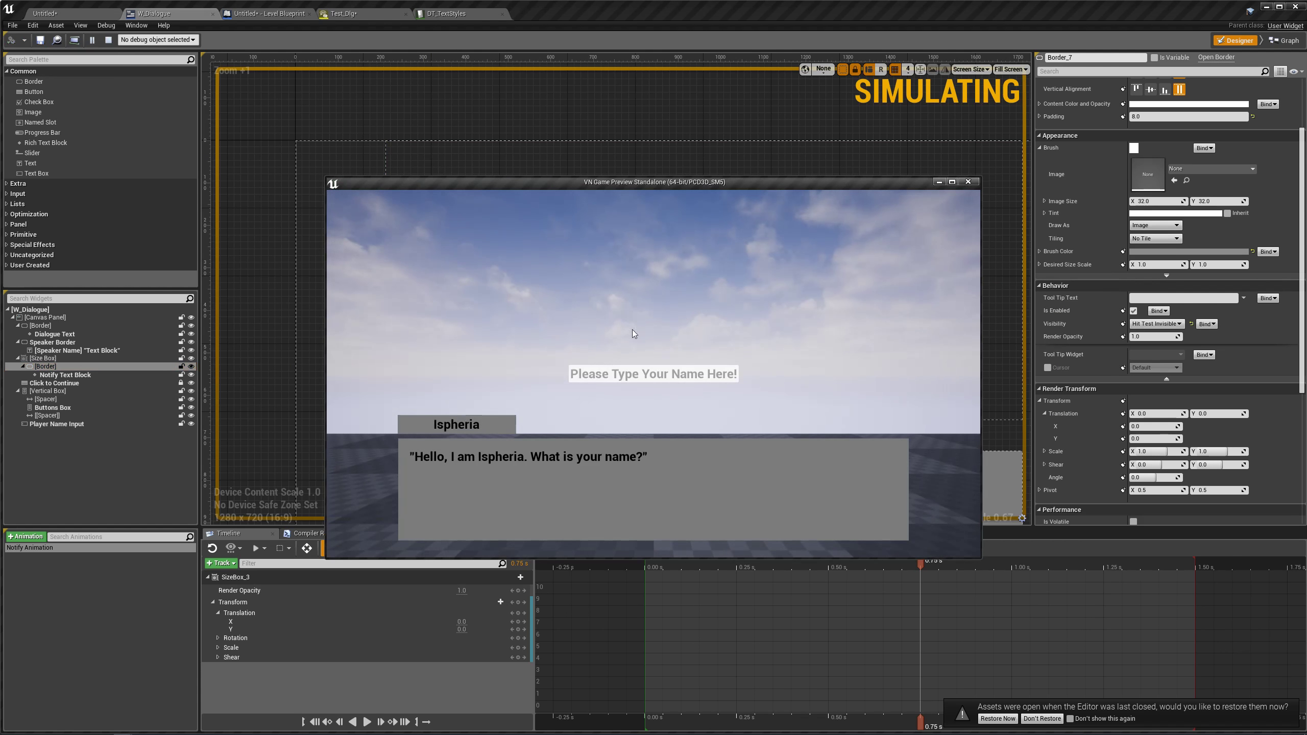
left_click(638, 380)
type("Test")
key("Return")
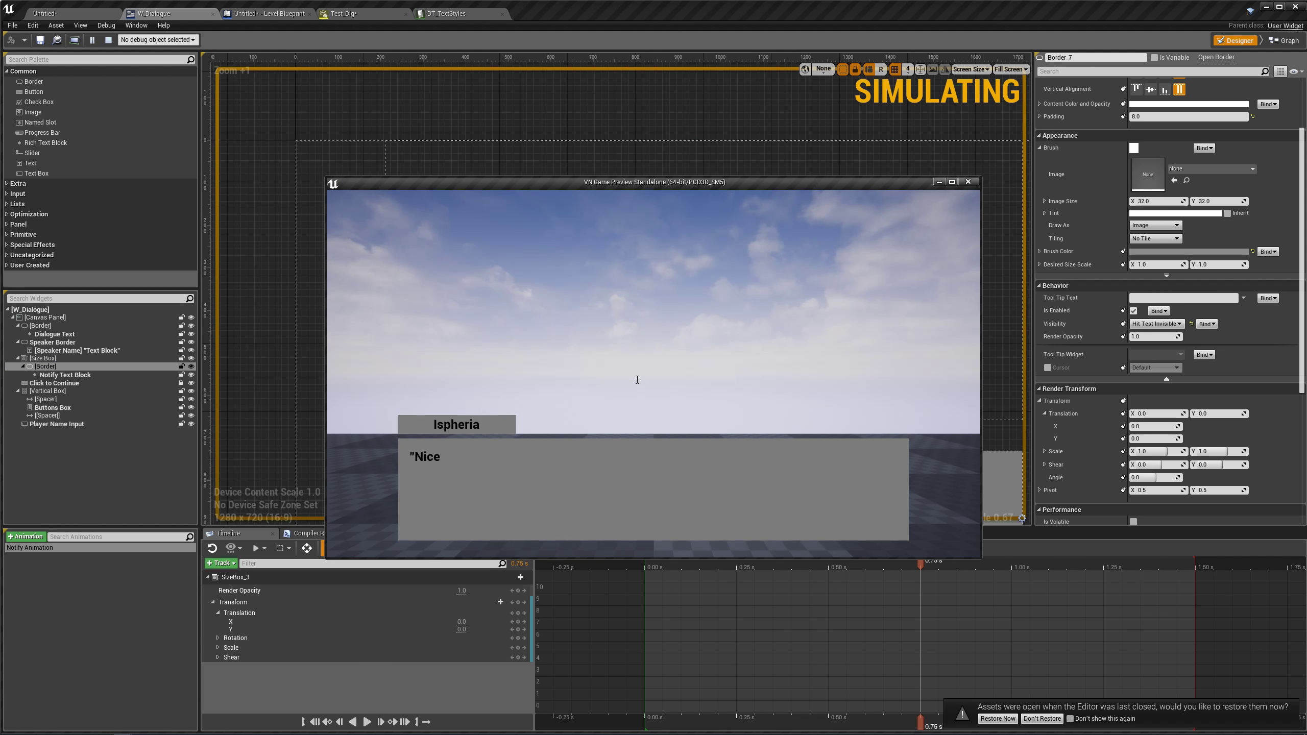
left_click(627, 331)
left_click(627, 286)
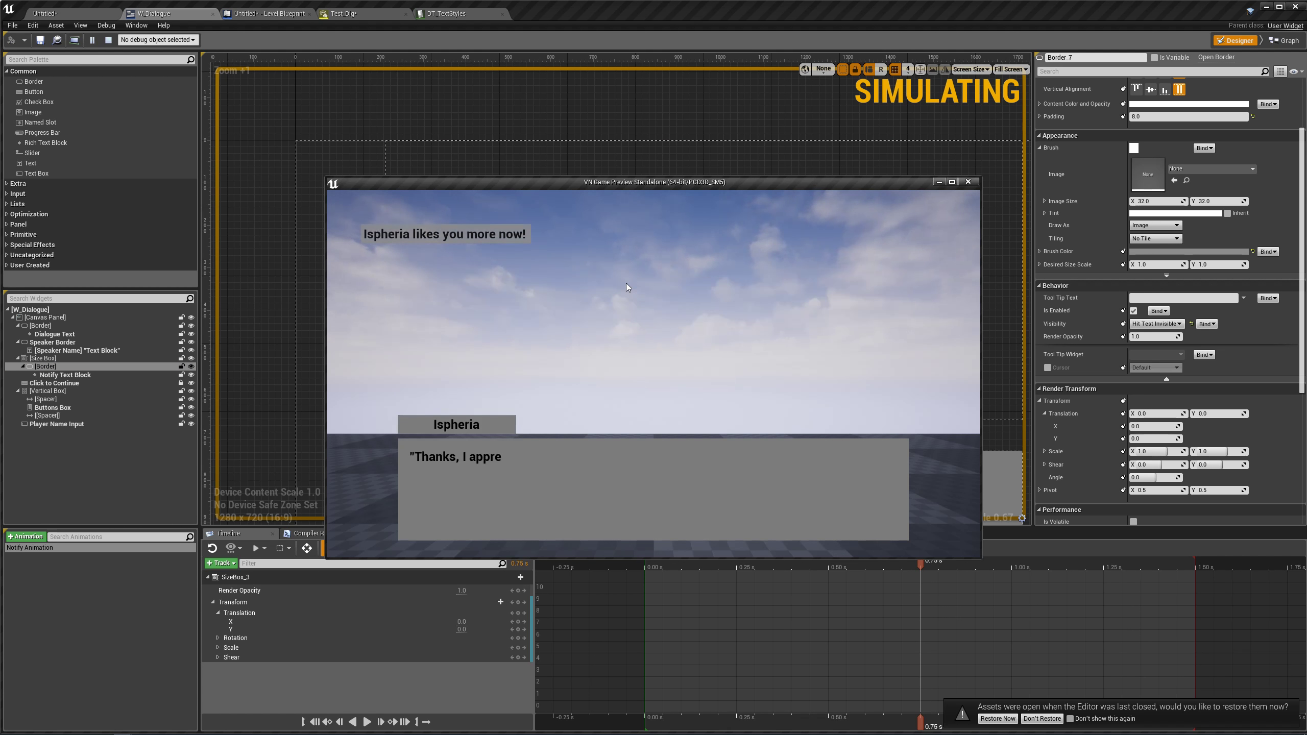
left_click(627, 287)
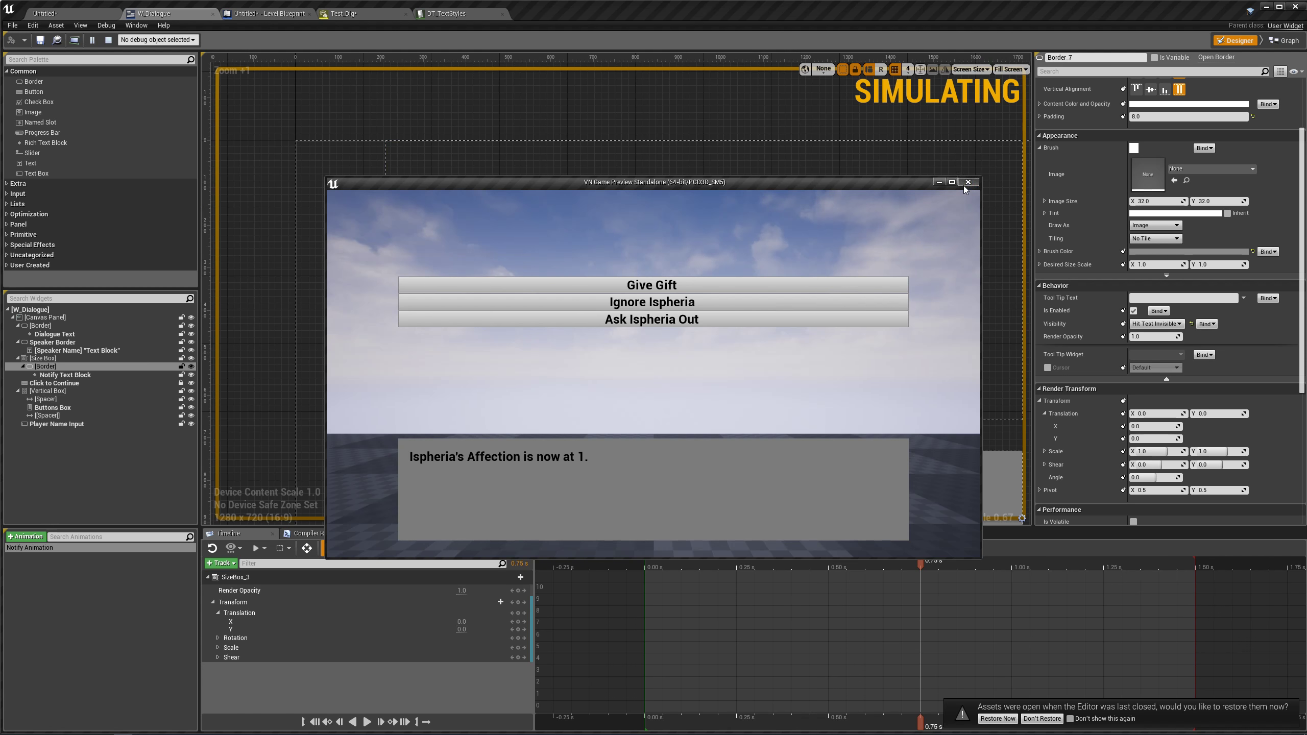
left_click(966, 183)
right_click_drag(741, 130, 517, 131)
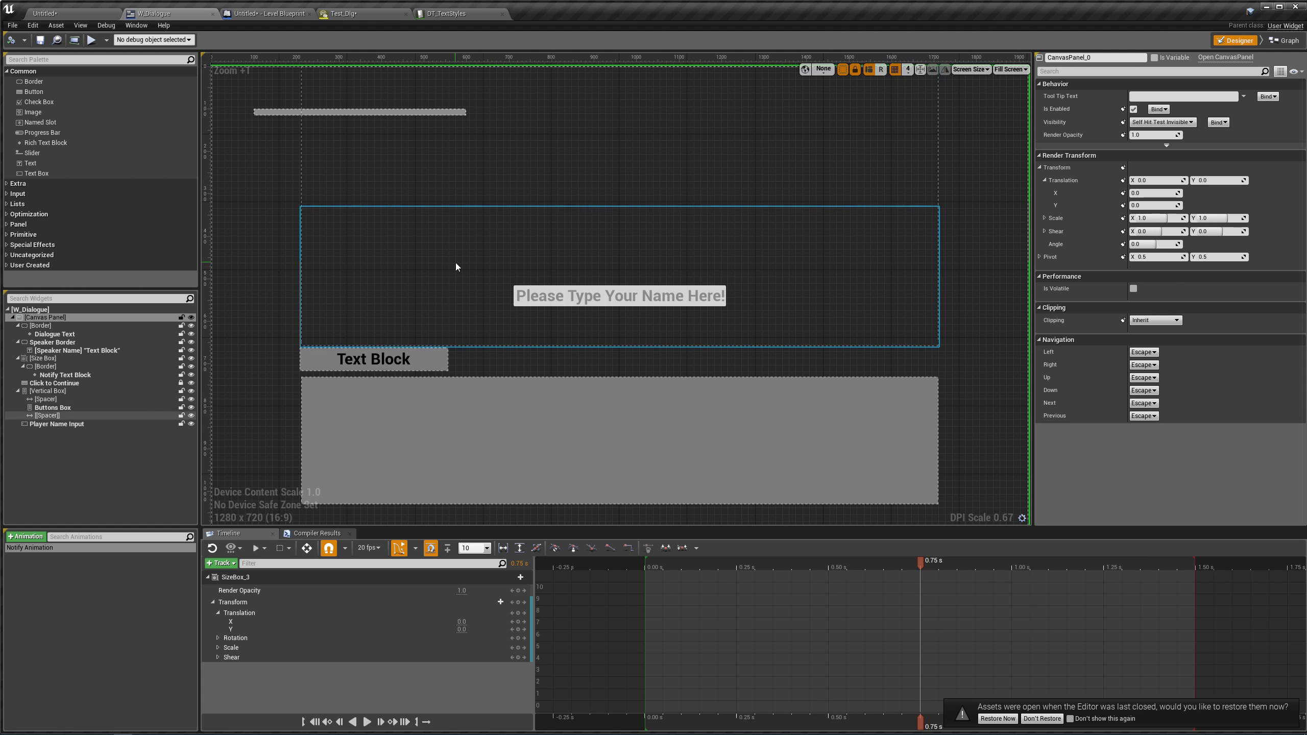
left_click(180, 724)
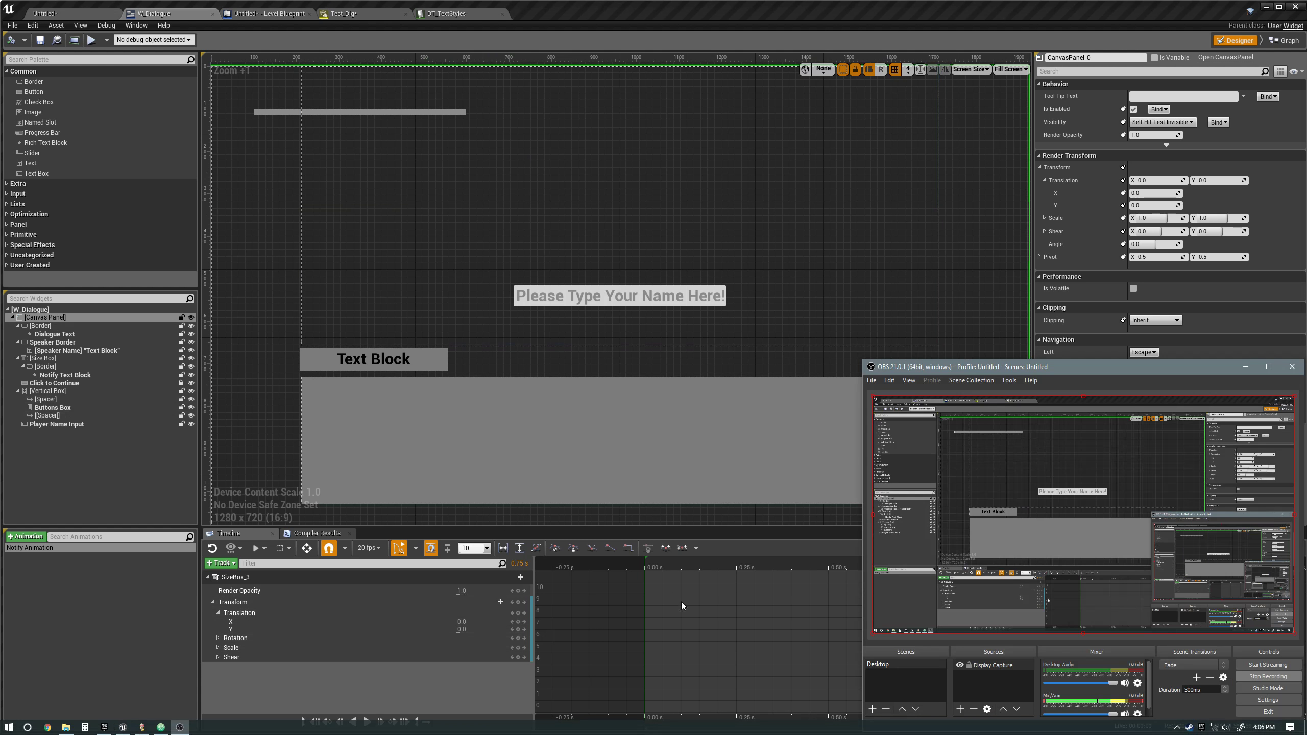